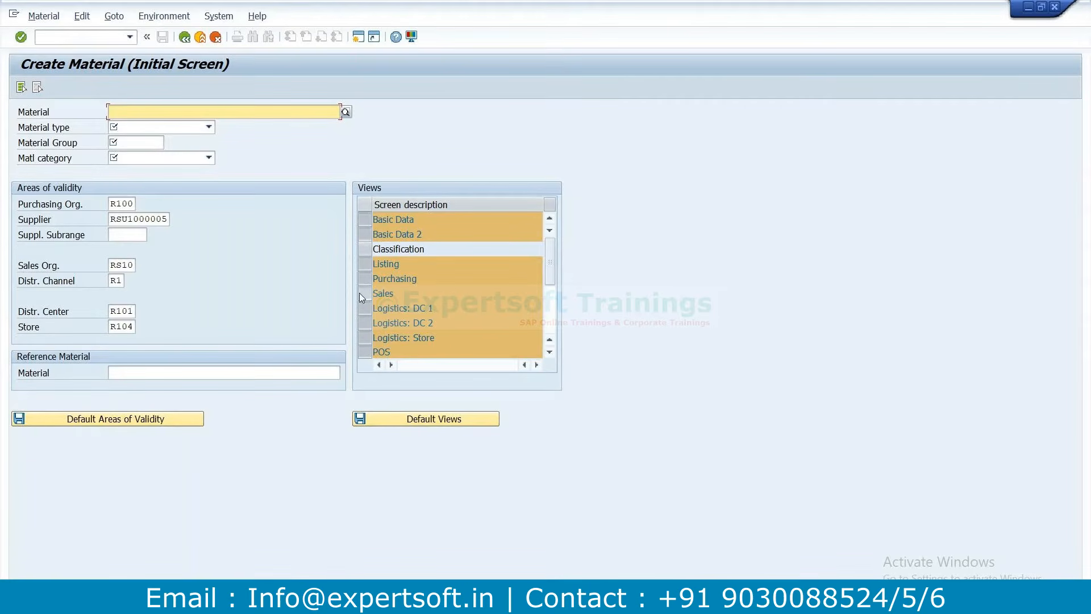
# Open a new session and start transaction WB01 for creating a plant, keeping its window maximized
pyautogui.click(358, 36)
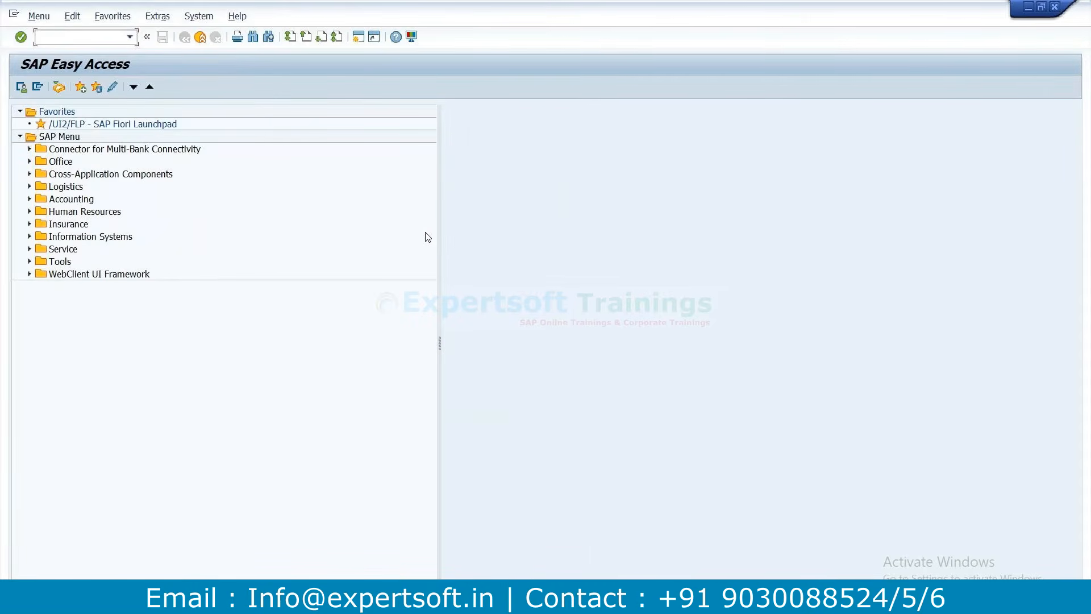
pyautogui.write('e')
pyautogui.press('BackSpace')
pyautogui.write('wb01')
pyautogui.press('Return')
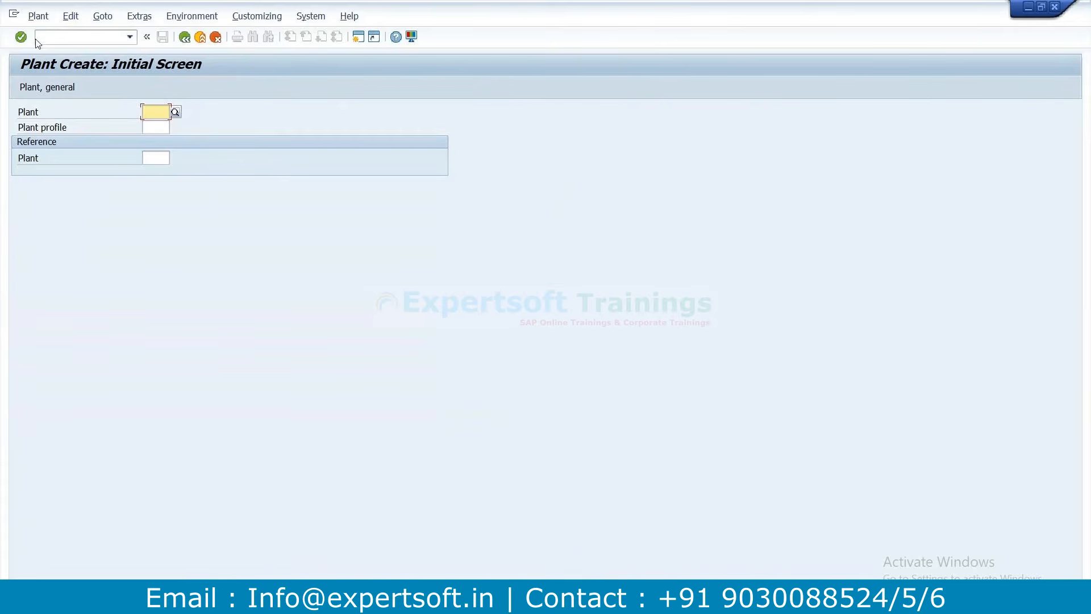
pyautogui.moveTo(37, 7); pyautogui.dragTo(40, 15)
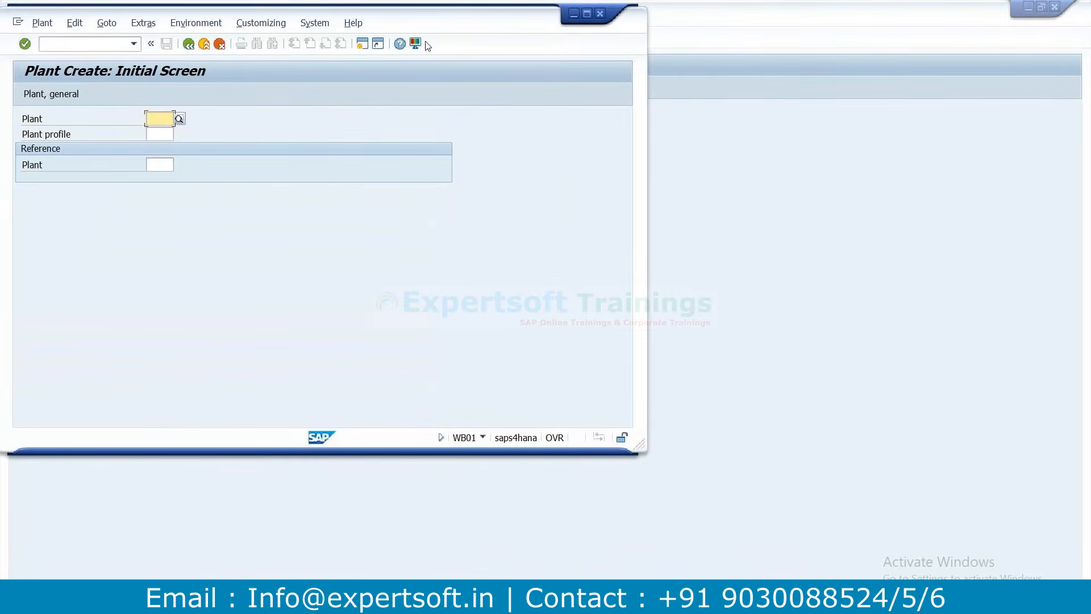
pyautogui.click(586, 13)
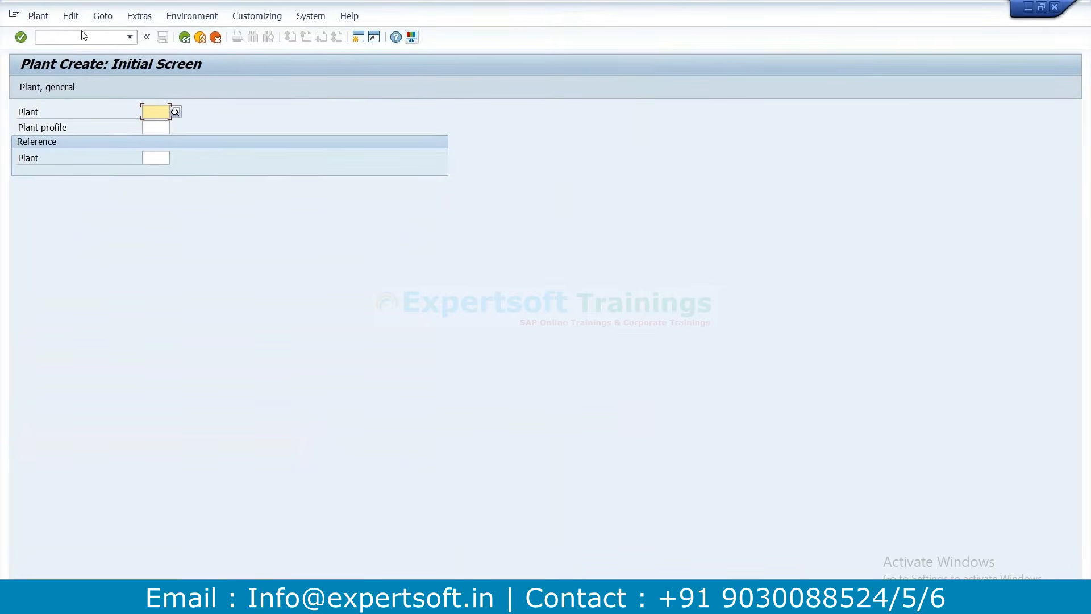
# Switch from plant creation to plant display and open the general data of plant R101
pyautogui.click(39, 16)
pyautogui.click(56, 64)
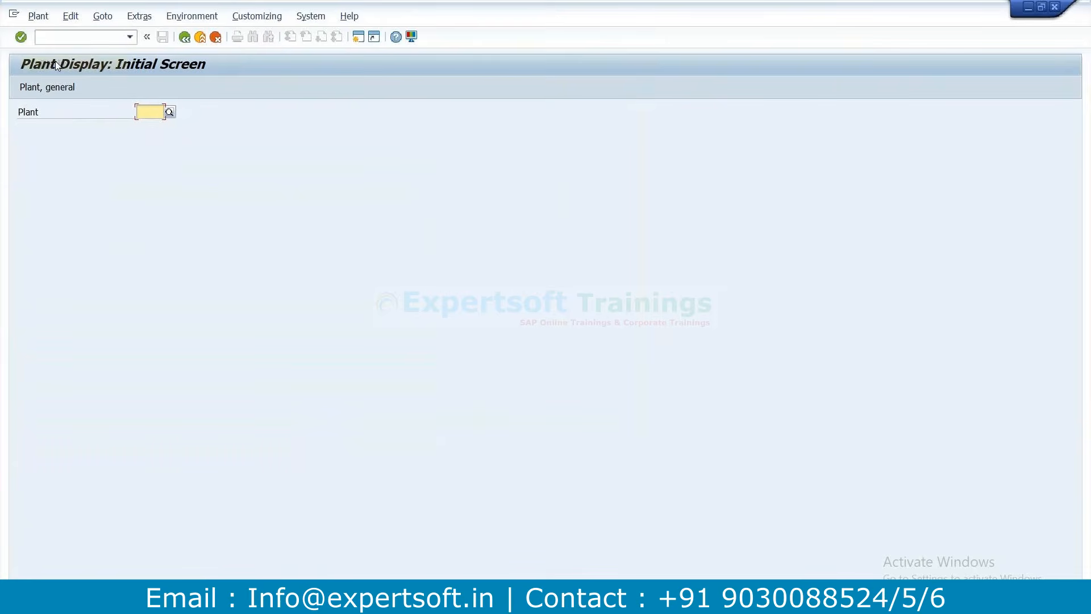
pyautogui.write('r101')
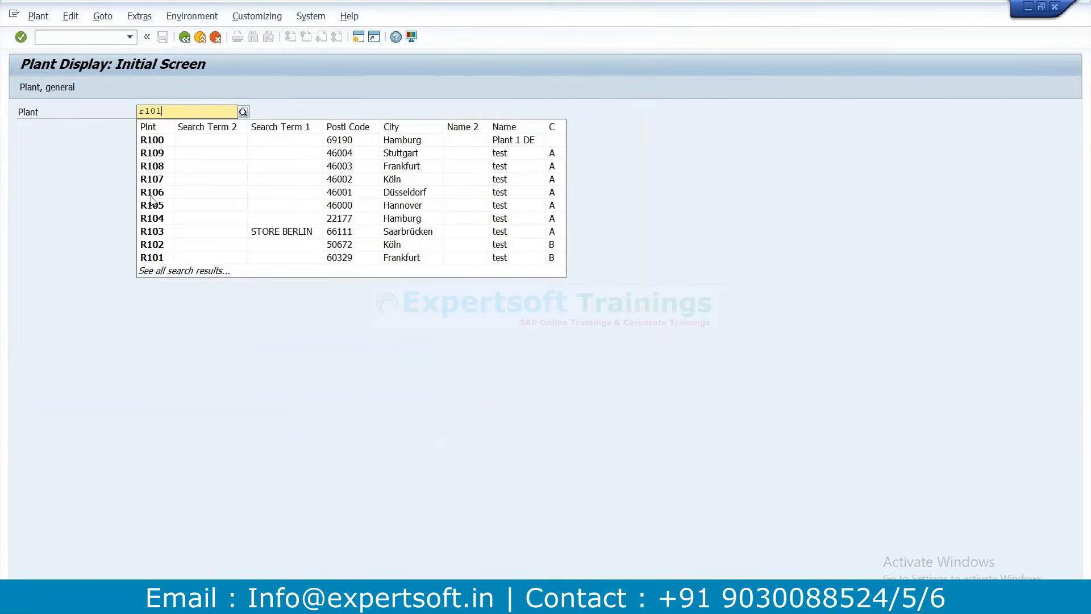
pyautogui.press('Return')
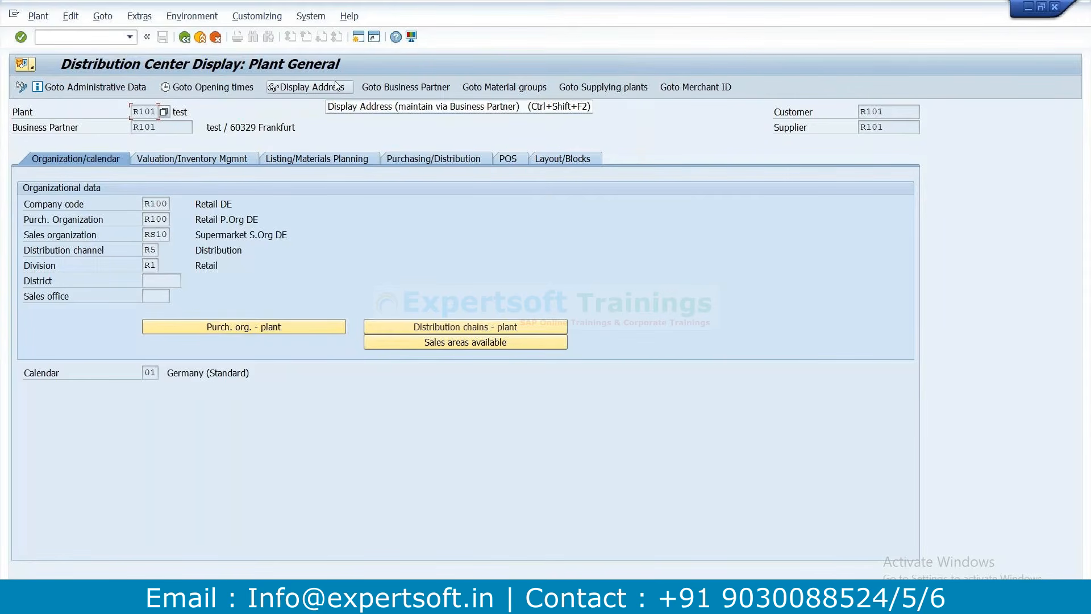
# Open another session and look through the Logistics folder, including Equipment and Tools Management, then collapse it
pyautogui.click(365, 41)
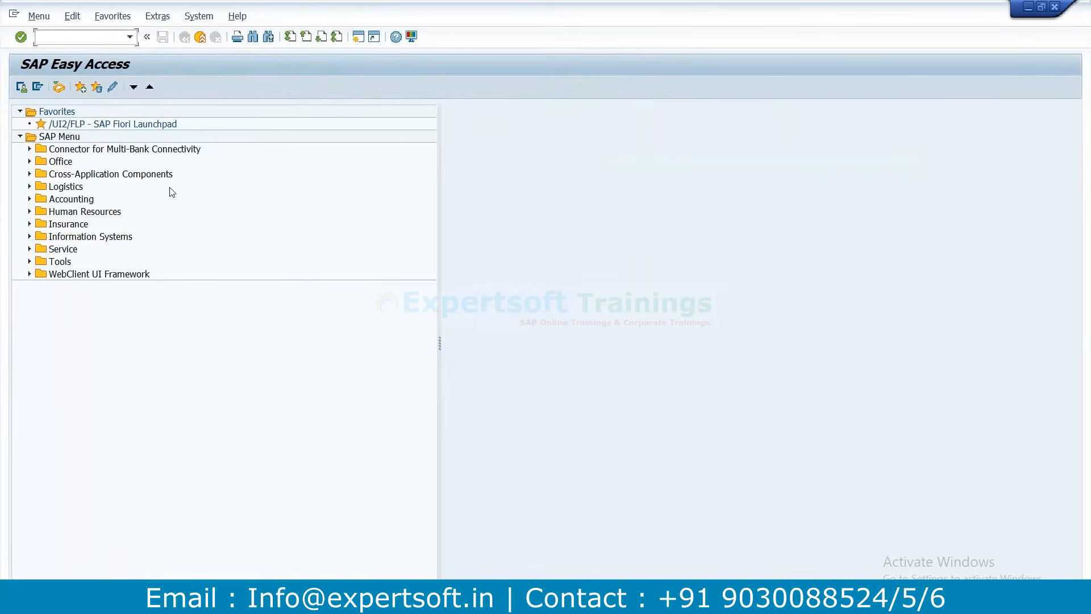
pyautogui.click(29, 188)
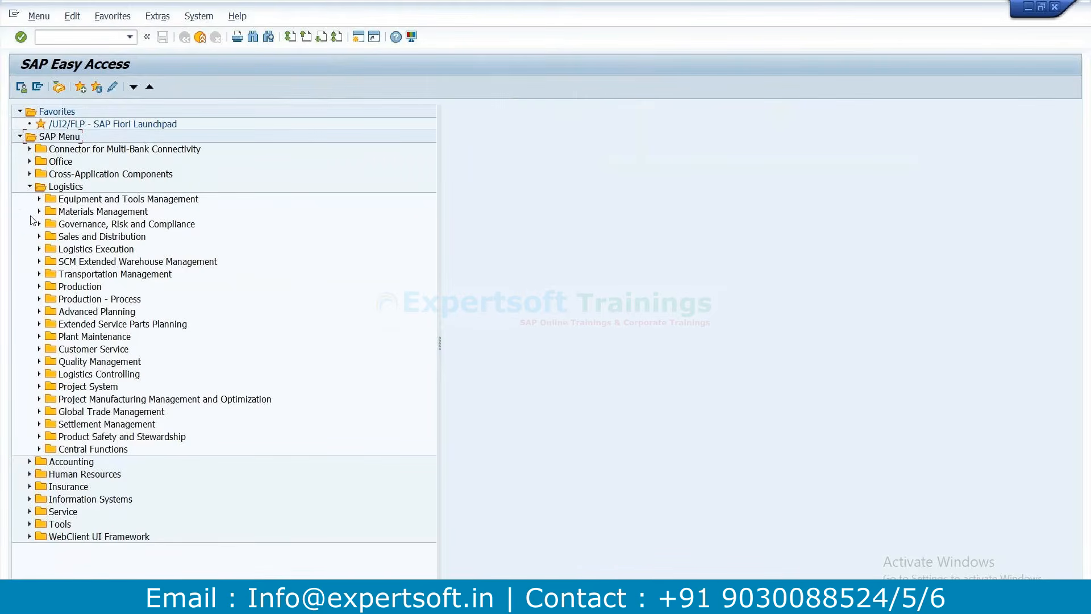
pyautogui.click(37, 199)
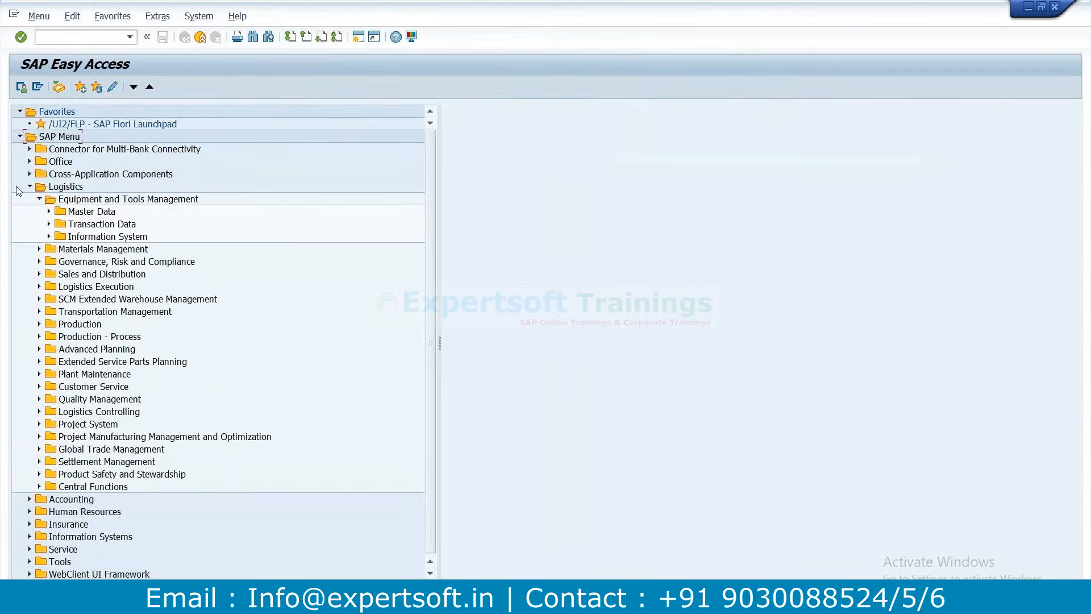
pyautogui.click(30, 186)
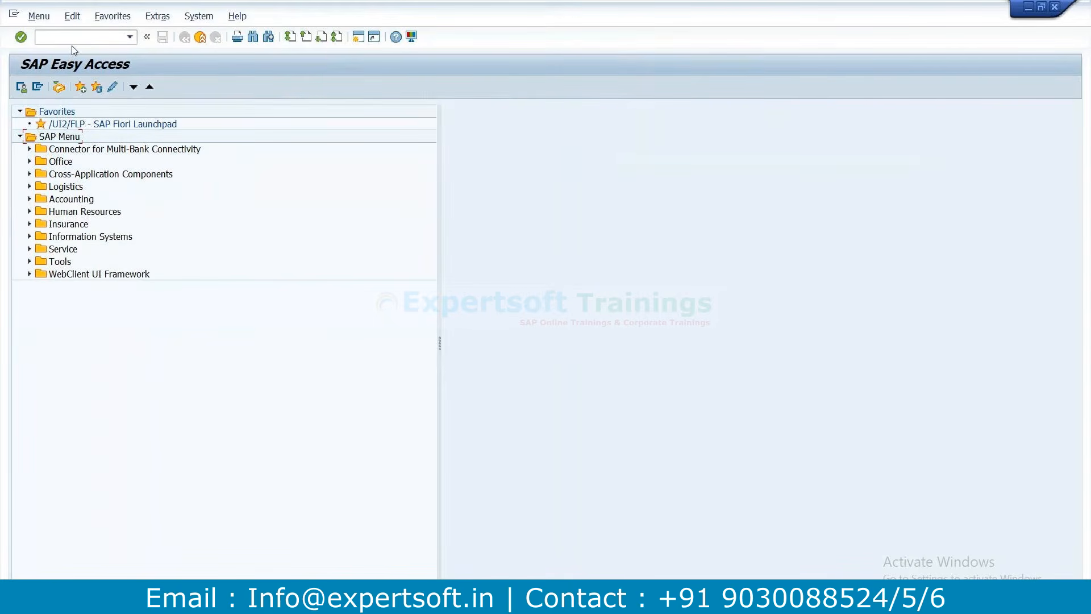
# Load the Retailing menu with transaction W10M and expand Master Data and Material Data down to the Material transactions
pyautogui.write('w10m')
pyautogui.press('Return')
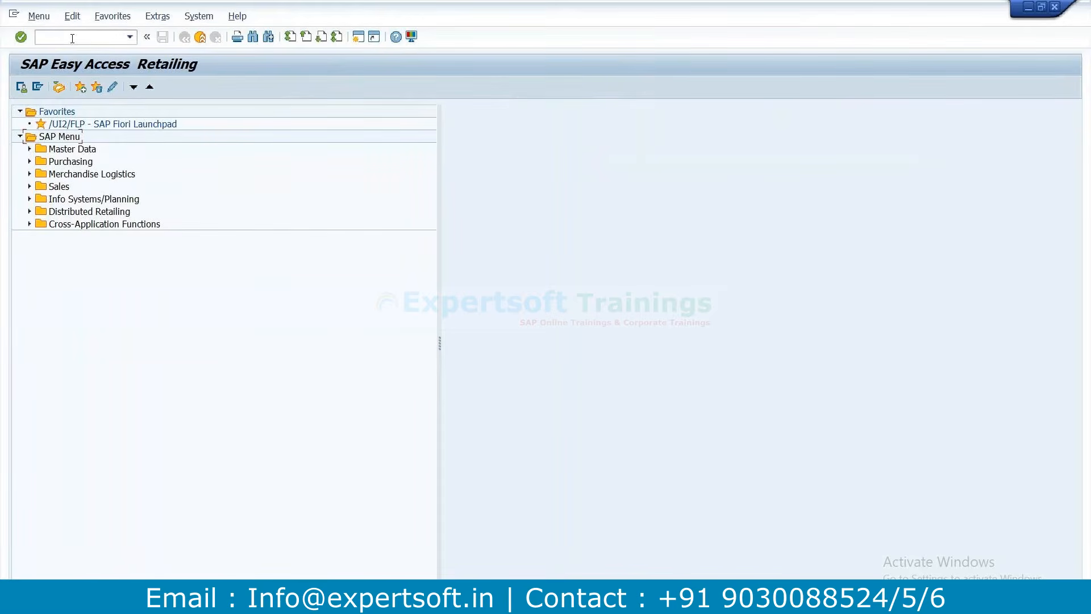
pyautogui.click(29, 150)
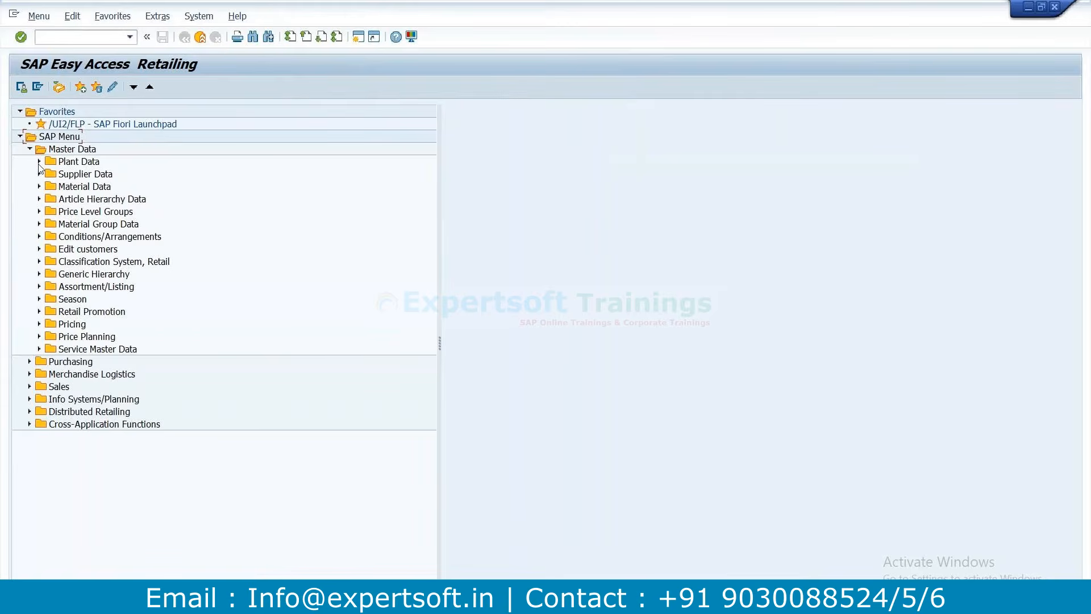
pyautogui.click(39, 187)
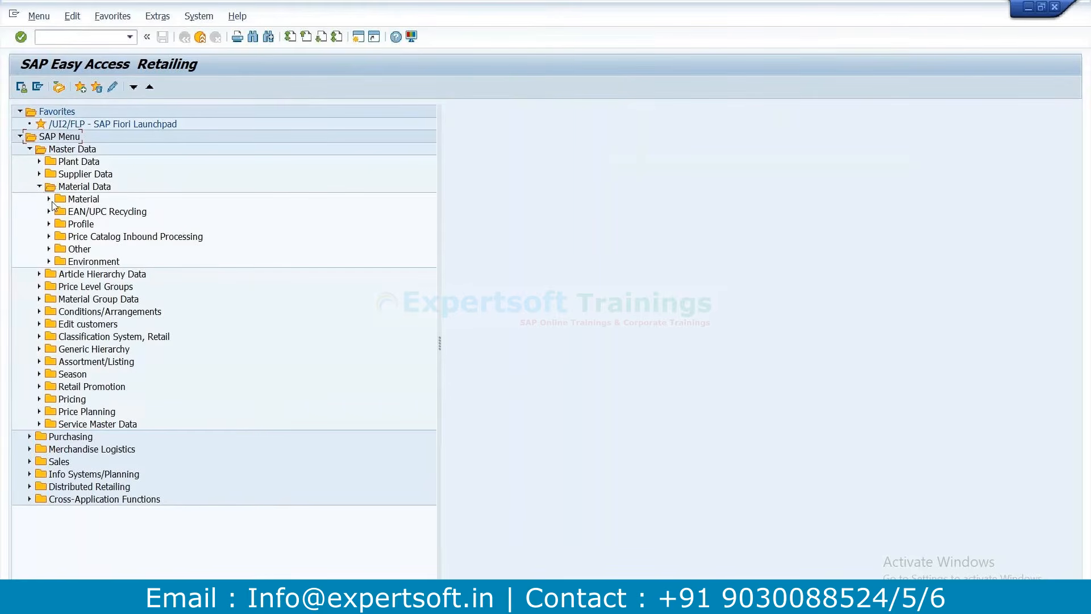
pyautogui.click(49, 200)
pyautogui.click(108, 224)
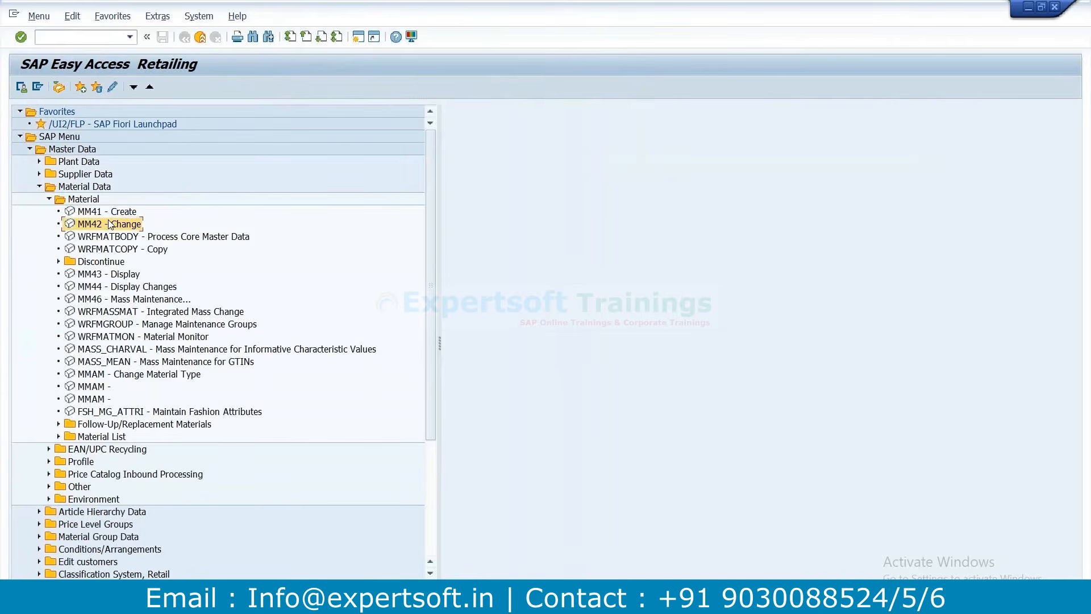
# View the MM41 material creation screen, then return to the Retailing menu and collapse Material Data
pyautogui.doubleClick(105, 212)
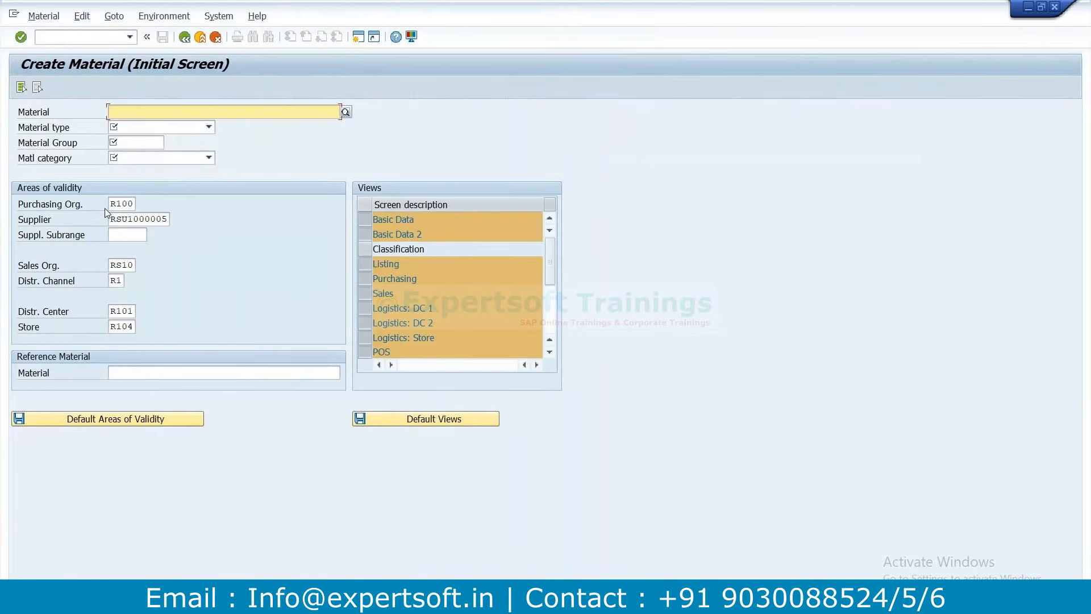
pyautogui.click(183, 40)
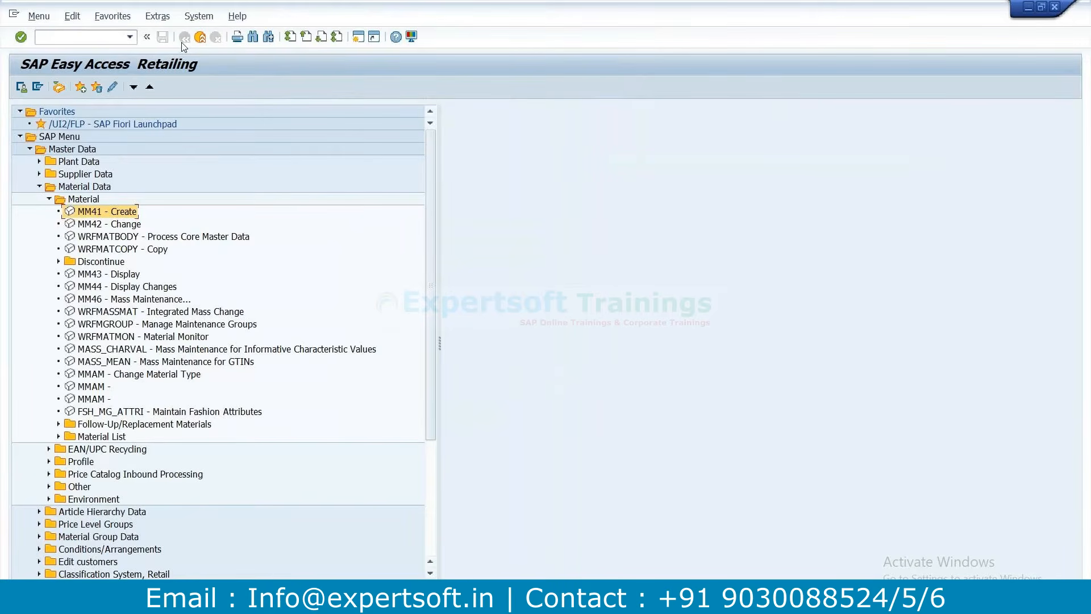
pyautogui.click(39, 186)
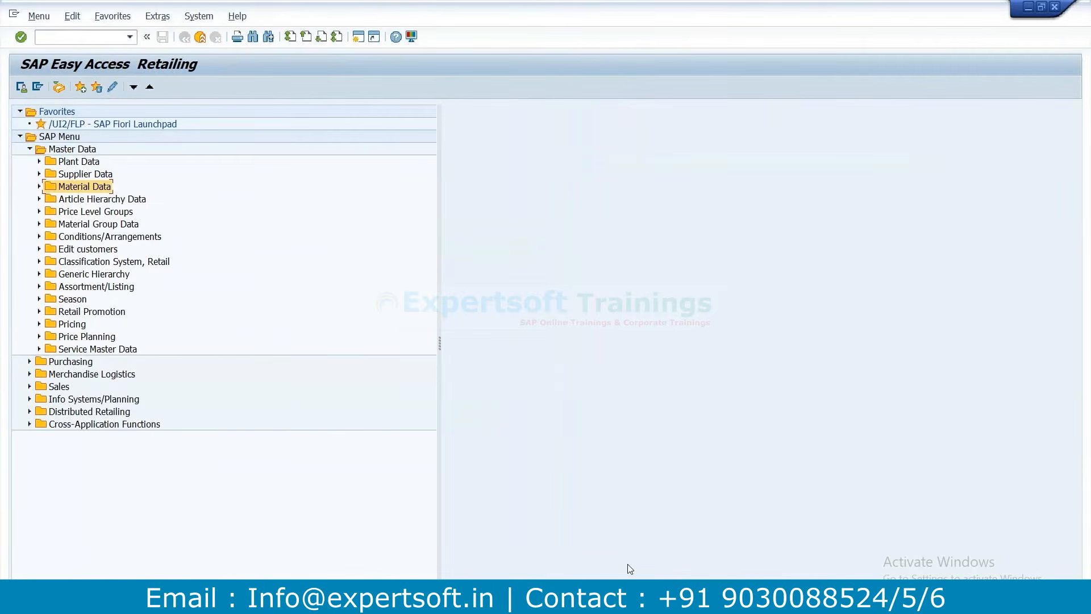
# Return to the distribution center display session and check the plant profile and category in the administrative data
pyautogui.moveTo(703, 602)
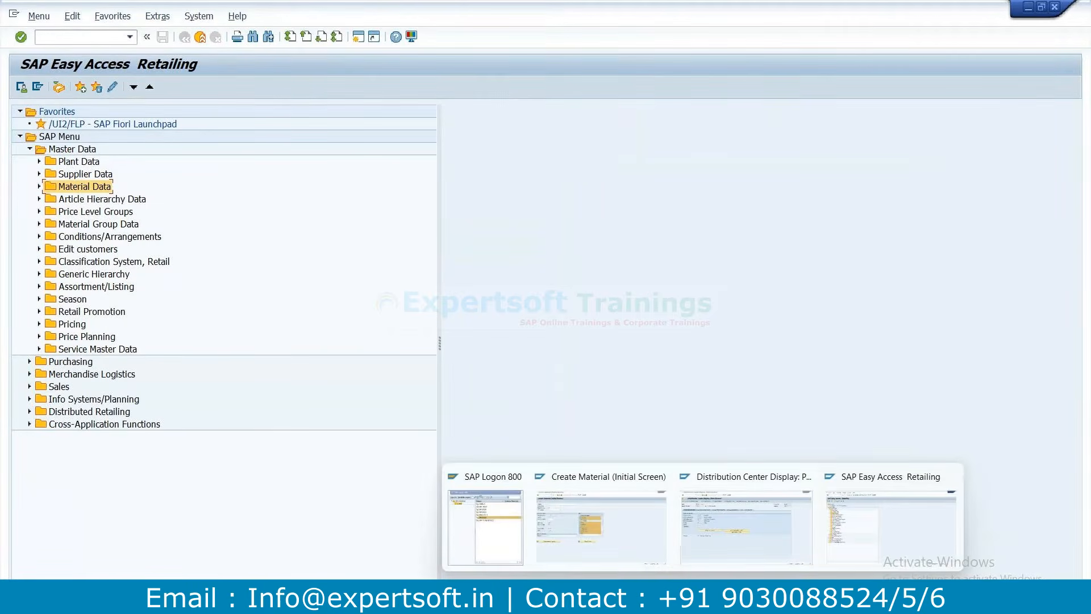
pyautogui.click(724, 533)
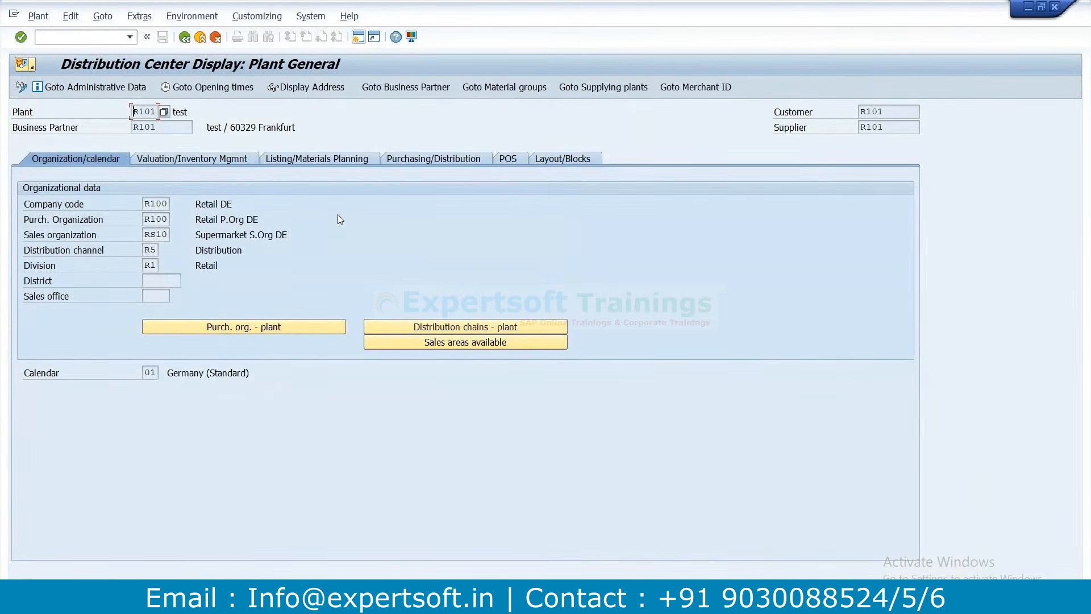
pyautogui.click(81, 92)
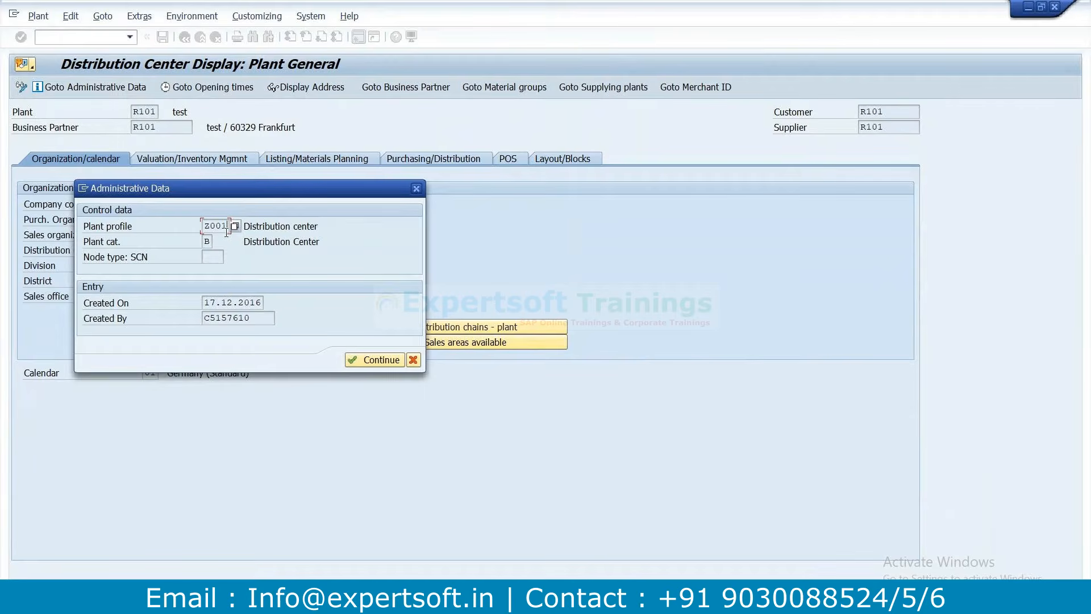
pyautogui.click(417, 189)
# Inspect the business partner, customer and supplier assignments of plant R101, then leave the plant display
pyautogui.click(167, 126)
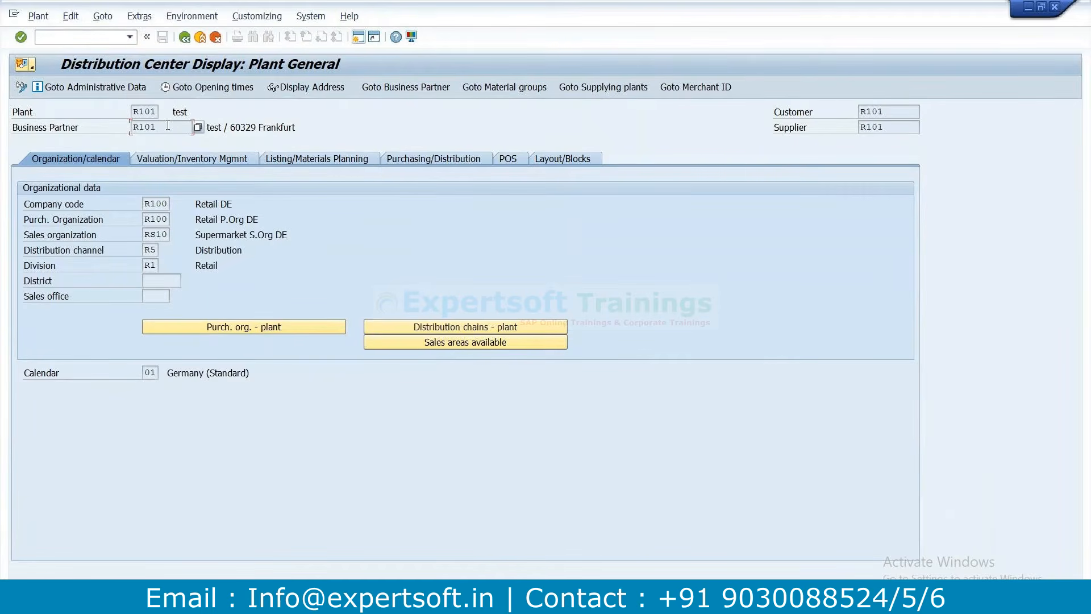
pyautogui.click(881, 111)
pyautogui.click(887, 130)
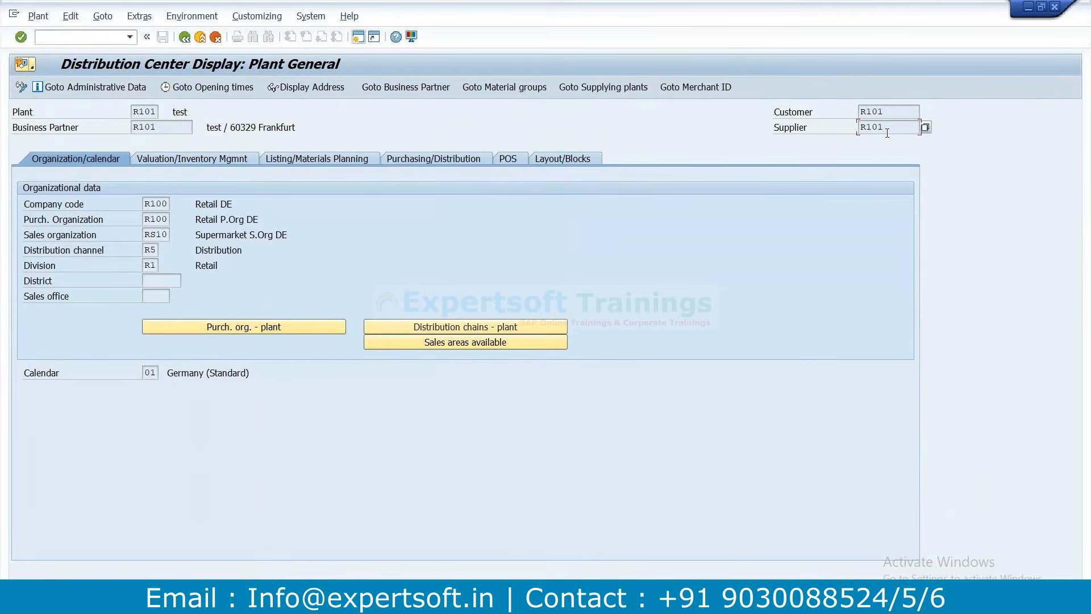
pyautogui.click(185, 37)
pyautogui.click(185, 36)
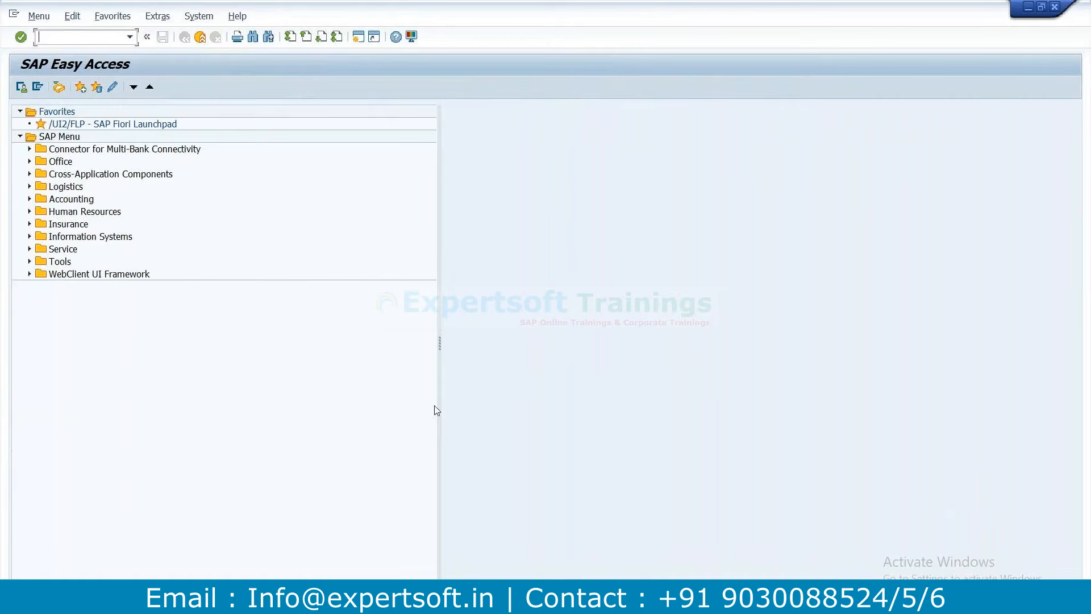
# Start transaction FSH_SWB and run the Season Workbench without any selection restrictions
pyautogui.write('fsh-swb')
pyautogui.press('Return')
pyautogui.write('fsh_swb')
pyautogui.press('Return')
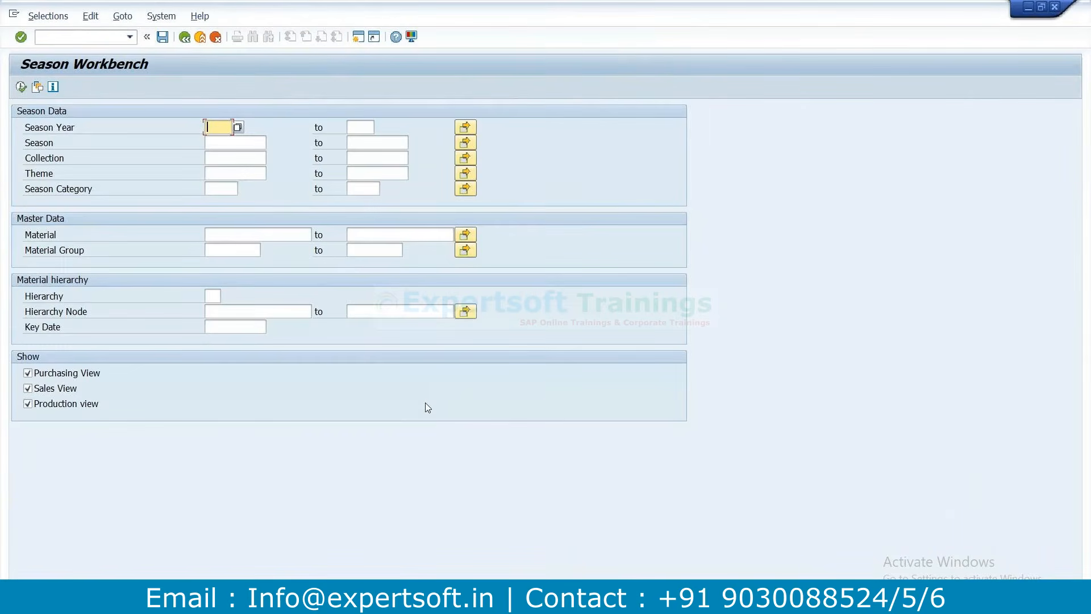
pyautogui.click(21, 87)
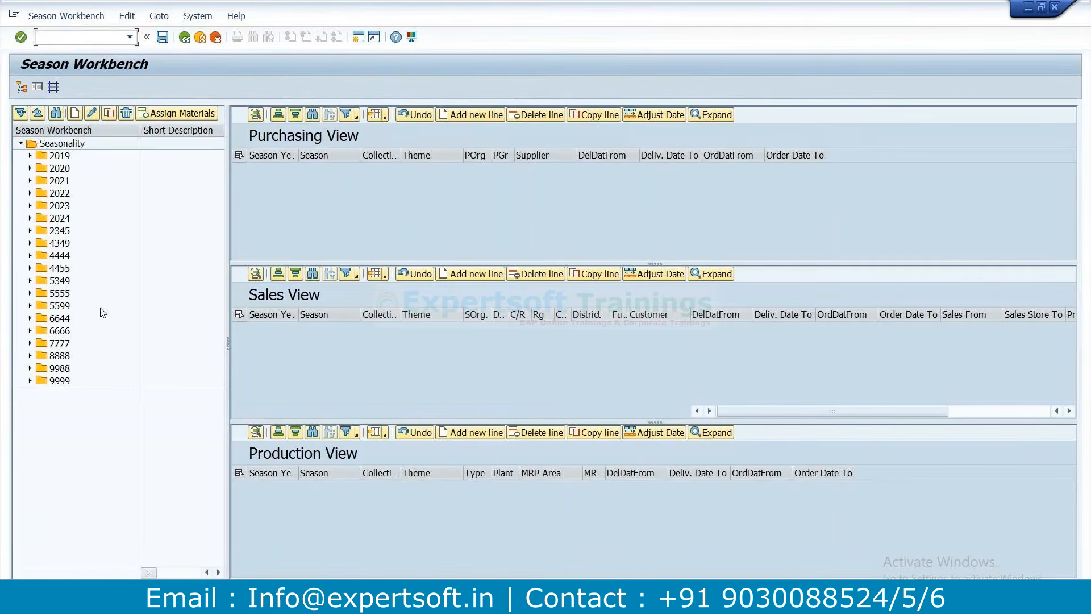
# Expand season year 2024, season W1 and collection C1, and display the details of theme T1
pyautogui.click(60, 220)
pyautogui.click(30, 219)
pyautogui.click(40, 233)
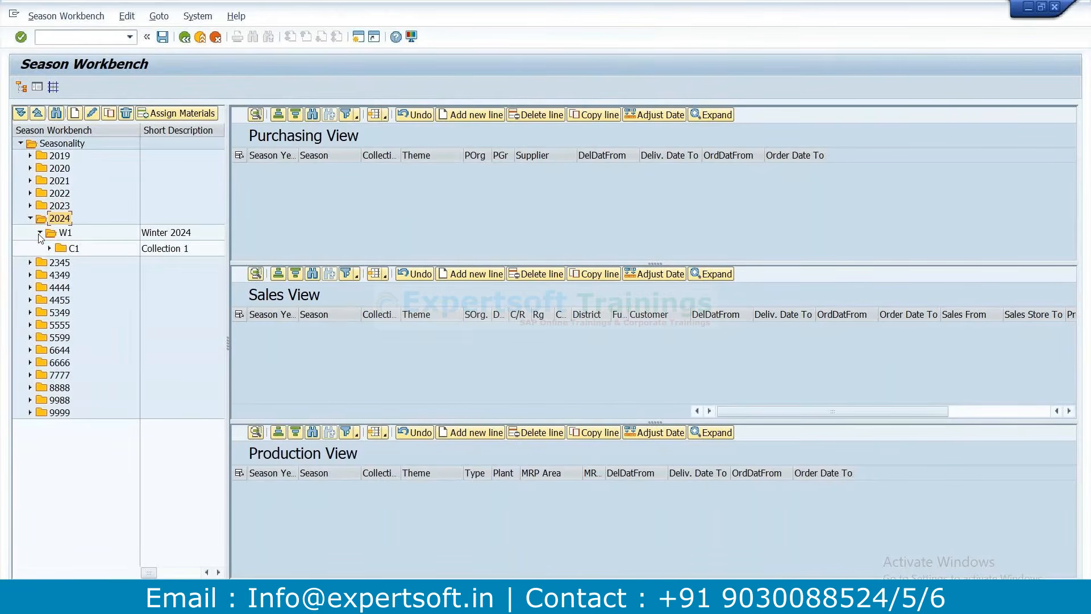
pyautogui.click(50, 248)
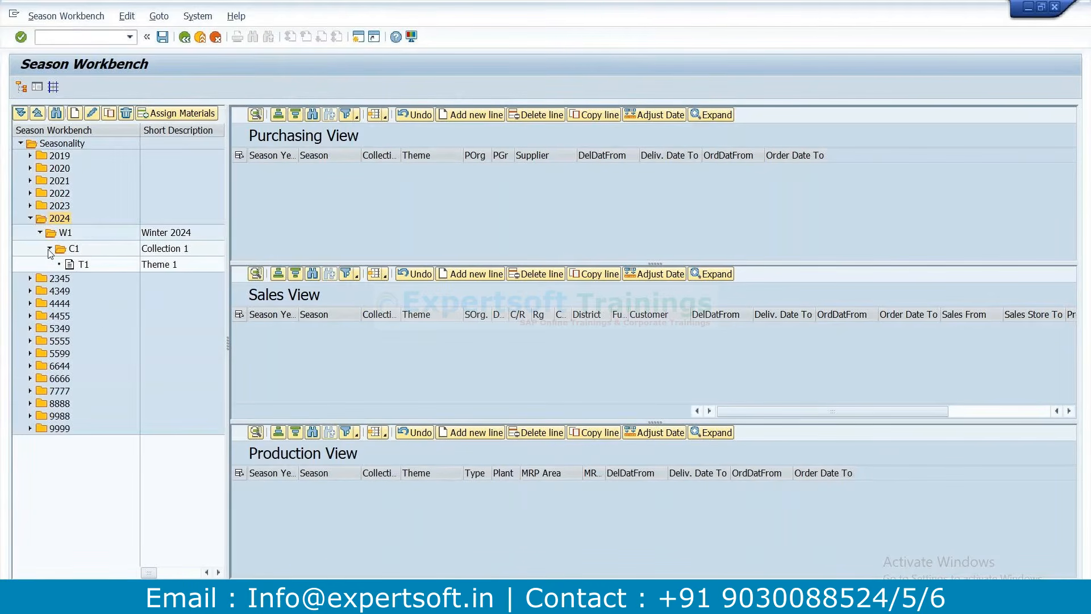
pyautogui.click(88, 267)
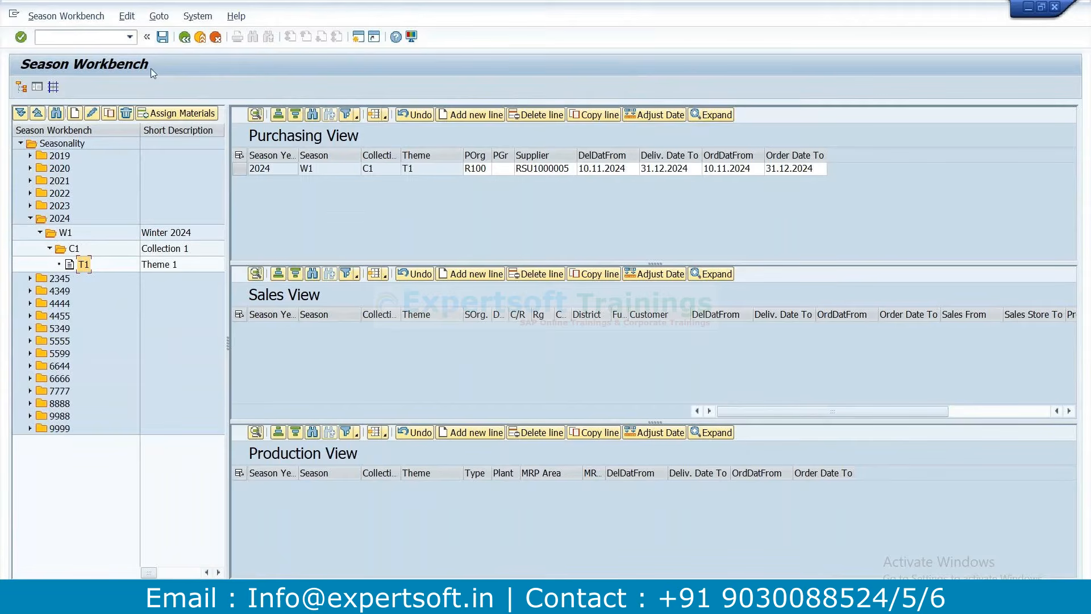
# Open transaction ME22N in a new session and review the order item's Retail data and the available order types
pyautogui.click(358, 37)
pyautogui.write('me22n')
pyautogui.press('Return')
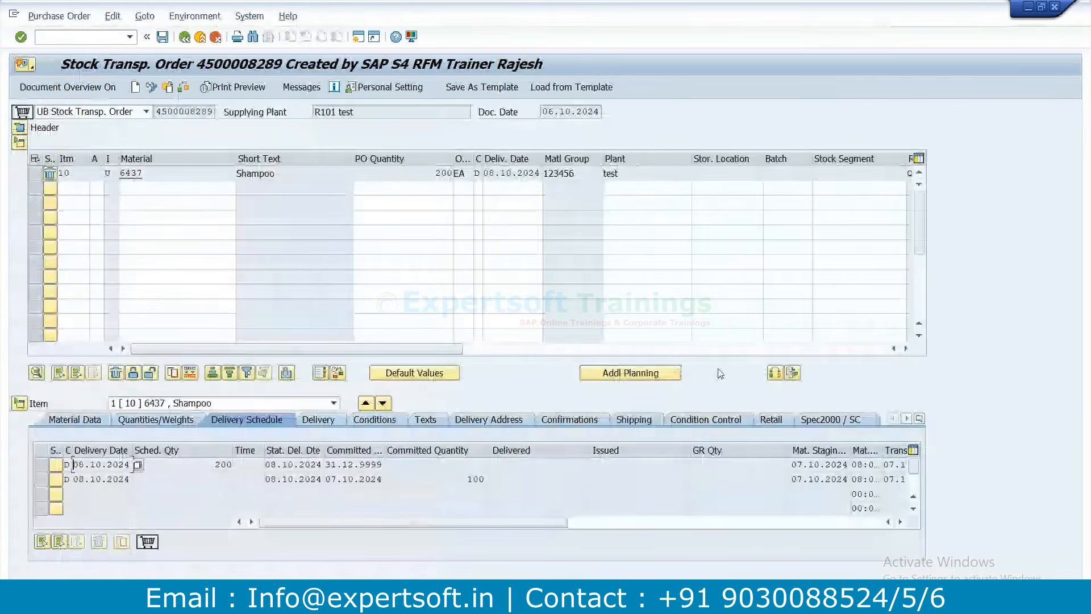
pyautogui.click(774, 421)
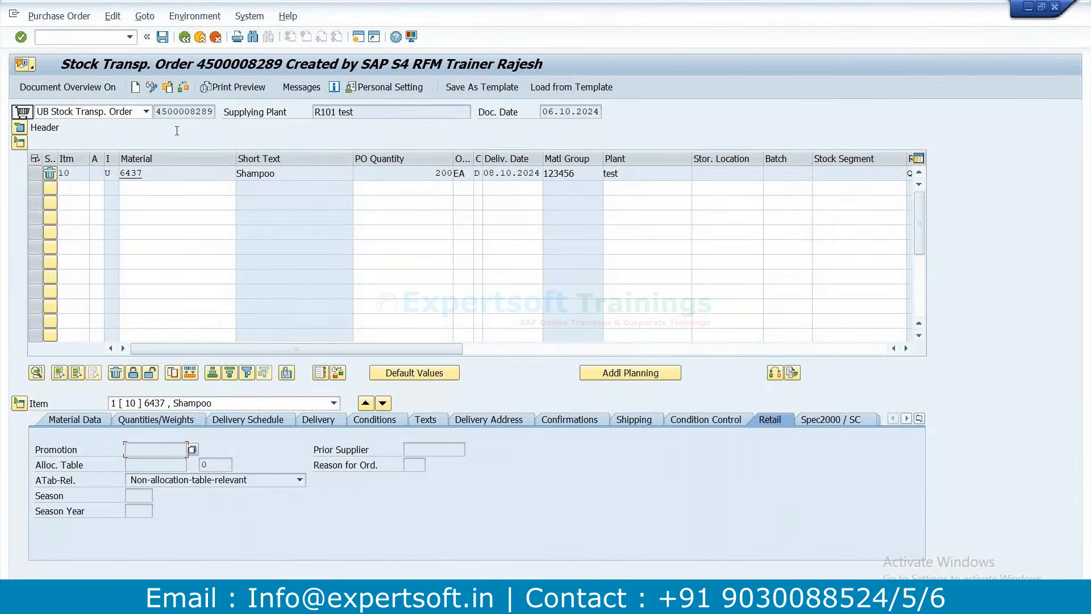
pyautogui.click(149, 113)
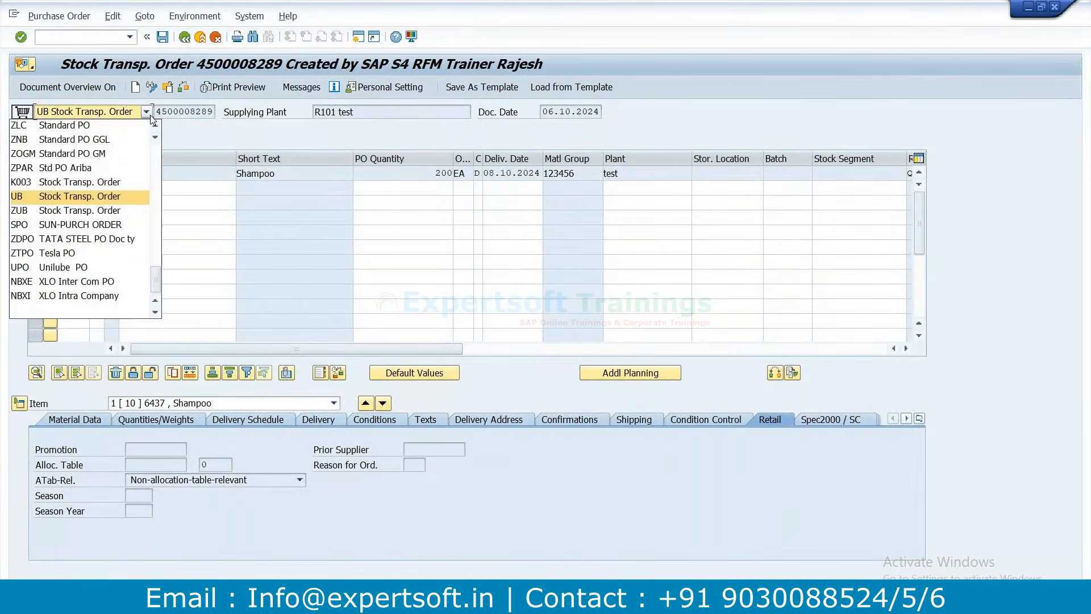
# Leave the stock transport order without saving and start transaction SE16N for general table display
pyautogui.click(186, 38)
pyautogui.click(186, 39)
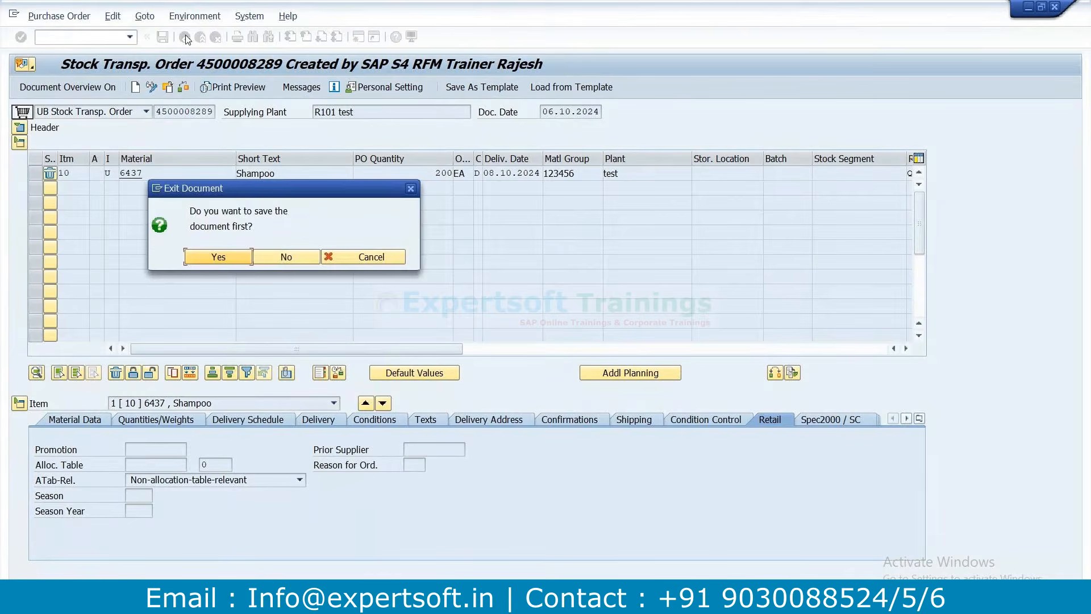
pyautogui.click(305, 261)
pyautogui.write('16n')
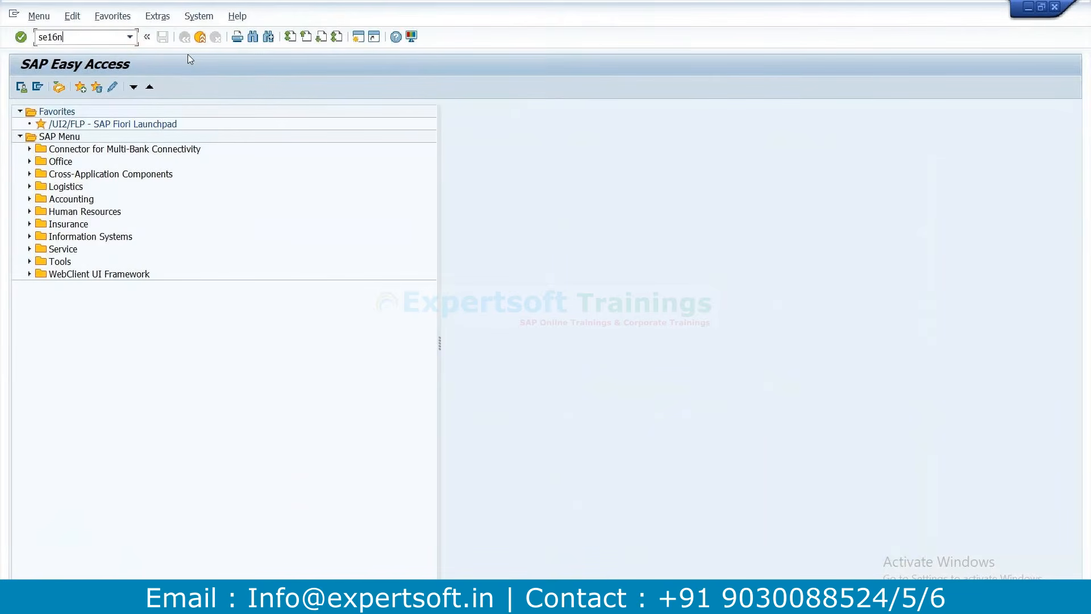
pyautogui.press('Return')
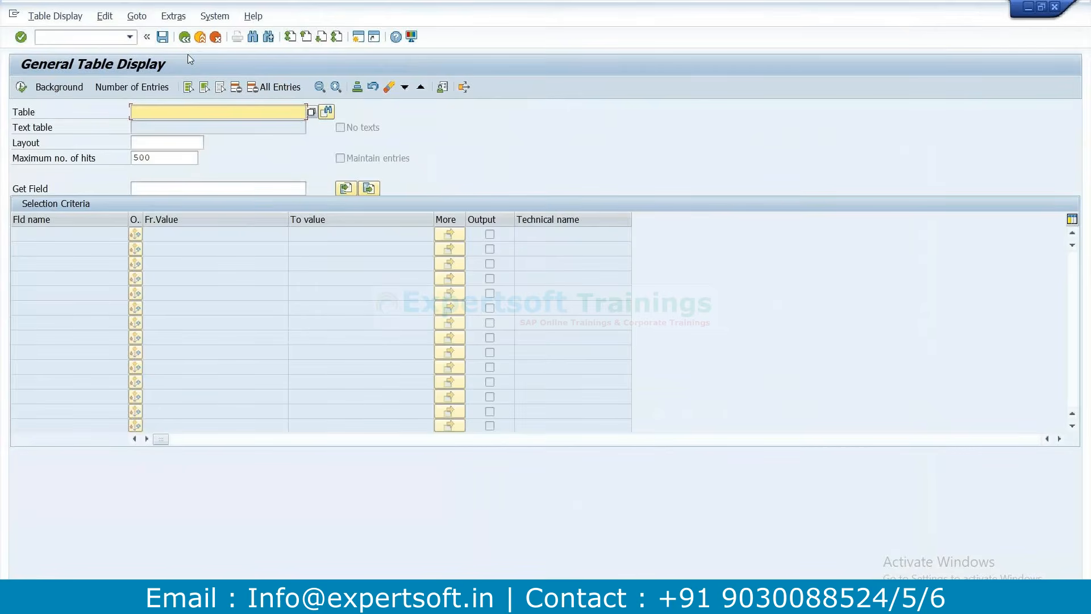
# Load the selection fields of table EKPO, and switch the table to EKKO
pyautogui.write('EKPO')
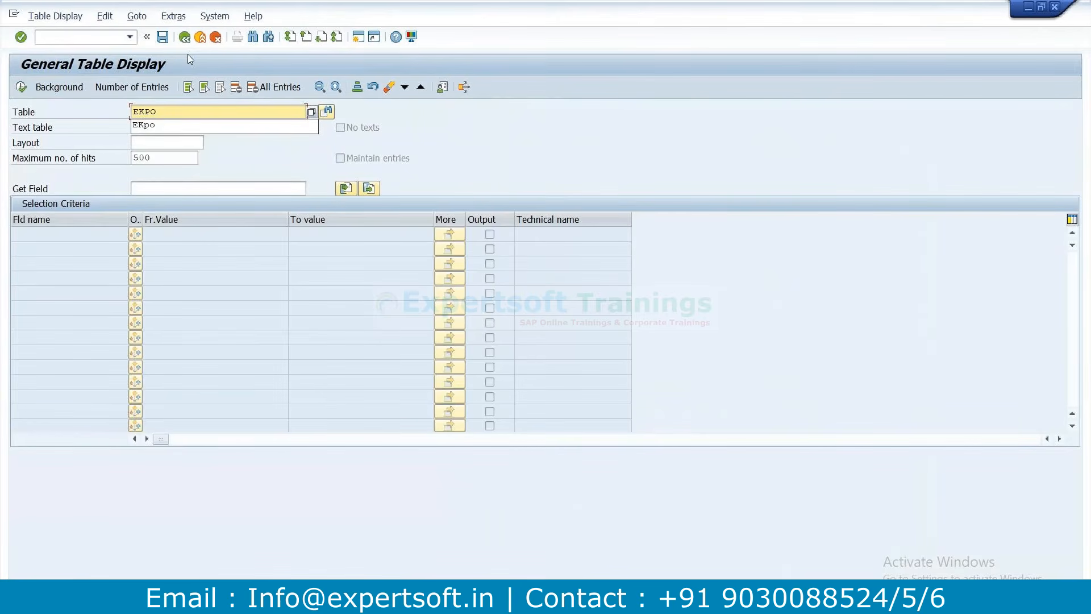
pyautogui.press('Return')
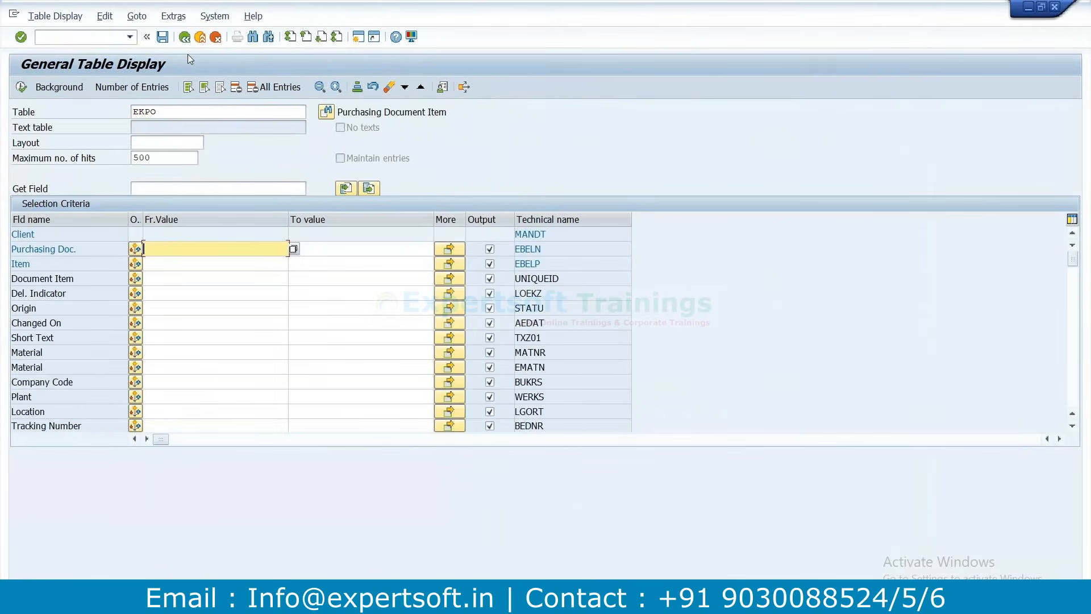
pyautogui.click(161, 117)
pyautogui.press('BackSpace')
pyautogui.press('BackSpace')
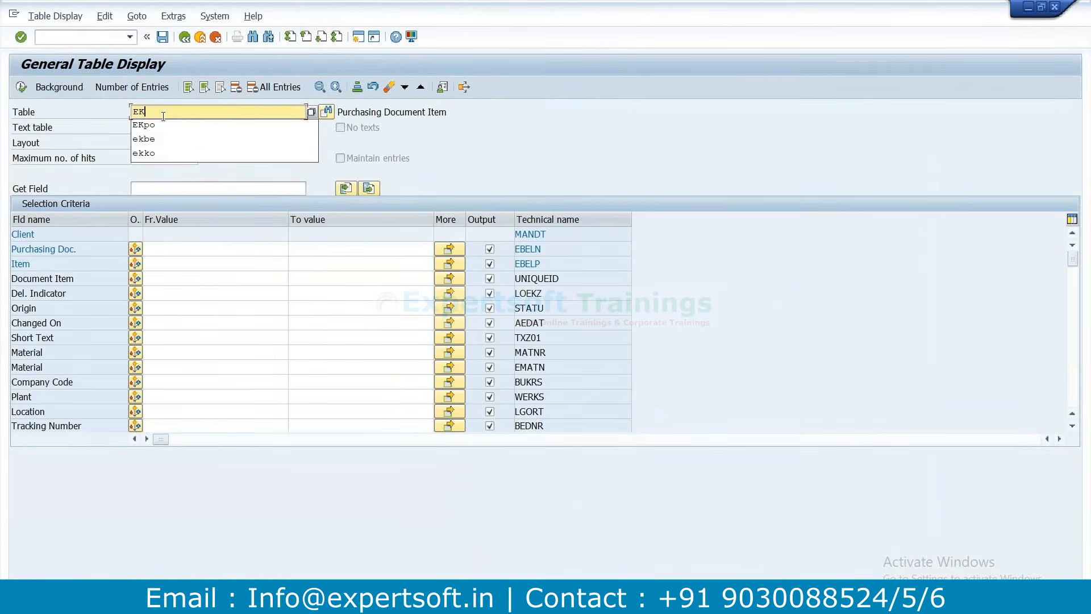
pyautogui.write('KO')
pyautogui.press('Return')
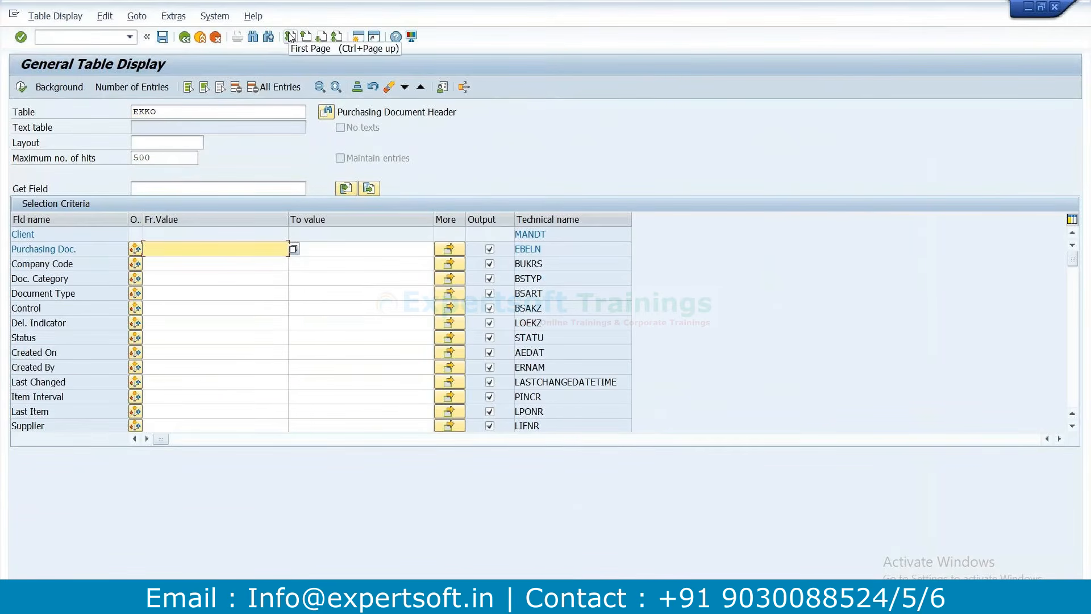
# Search the EKKO field names for FSH and look through the surrounding fields of the purchasing document header
pyautogui.click(253, 38)
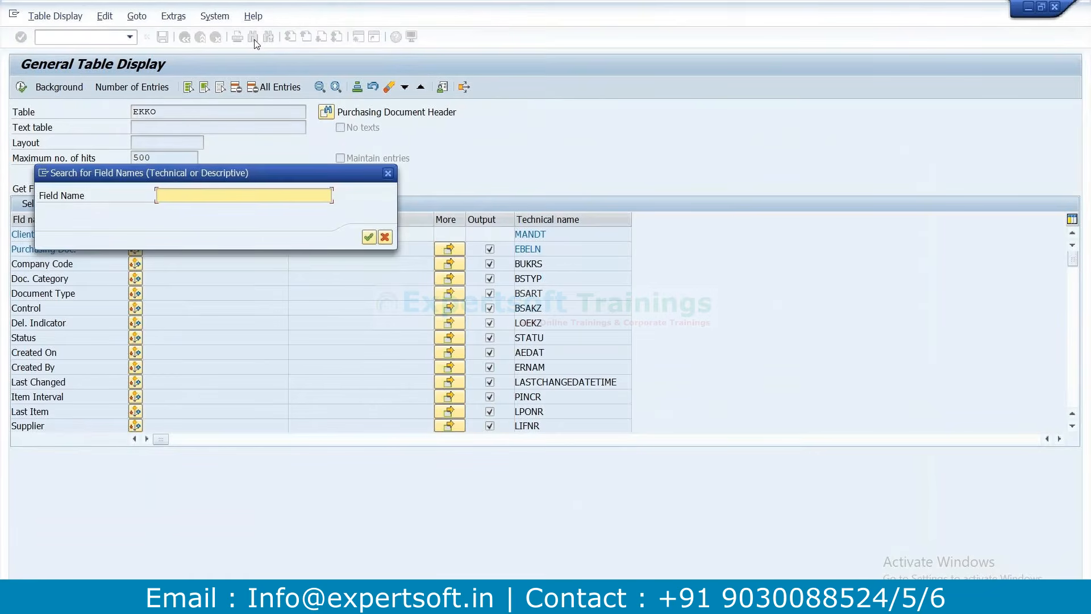
pyautogui.write('FSH')
pyautogui.press('Return')
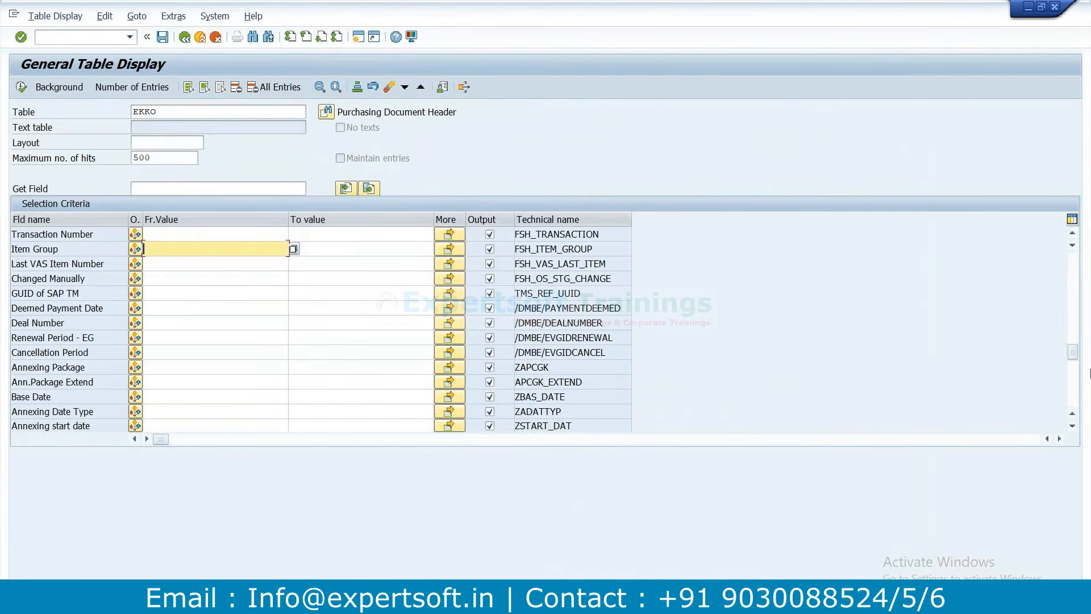
pyautogui.click(1077, 377)
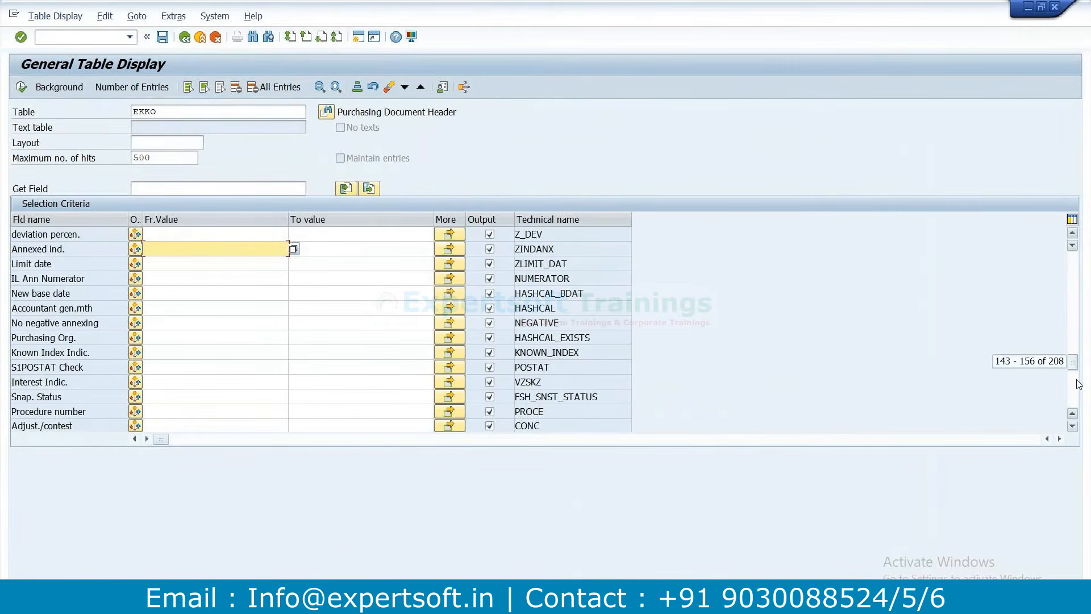
pyautogui.click(1072, 348)
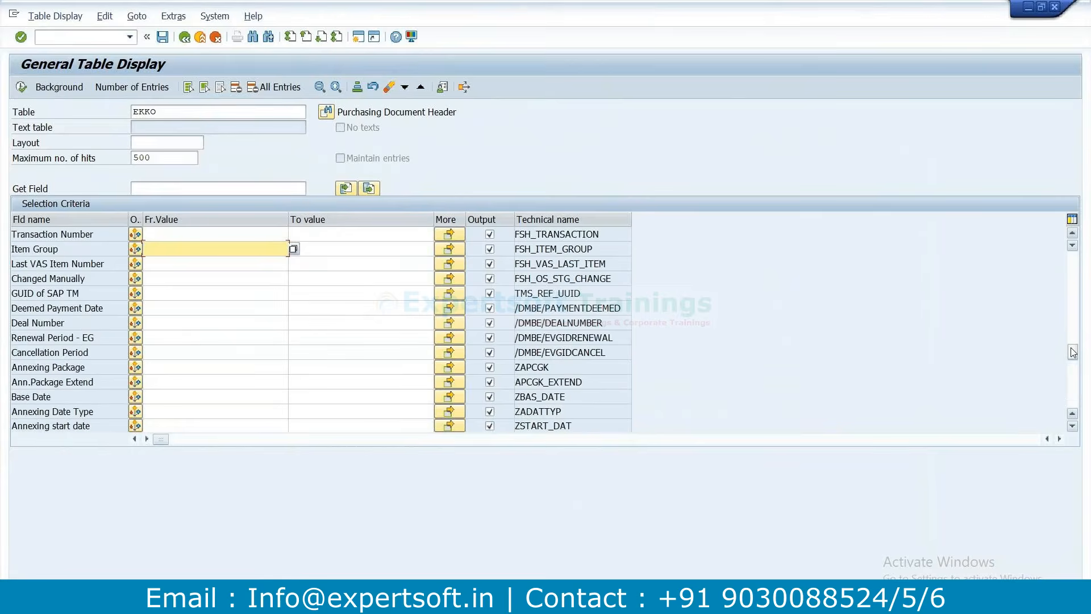
pyautogui.click(1078, 318)
pyautogui.click(1078, 318)
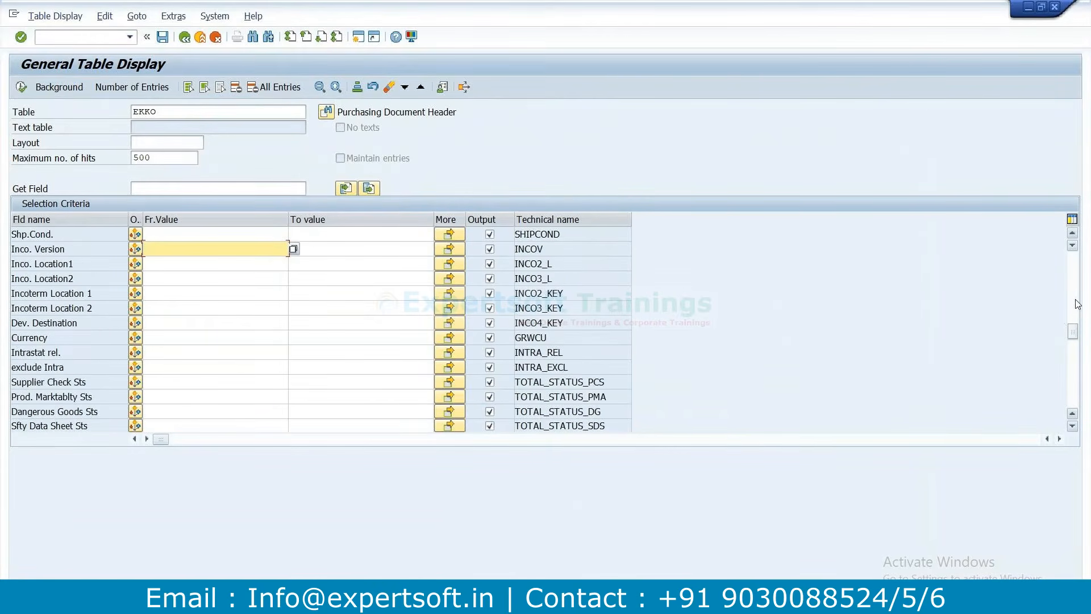
pyautogui.click(1077, 304)
pyautogui.click(1078, 304)
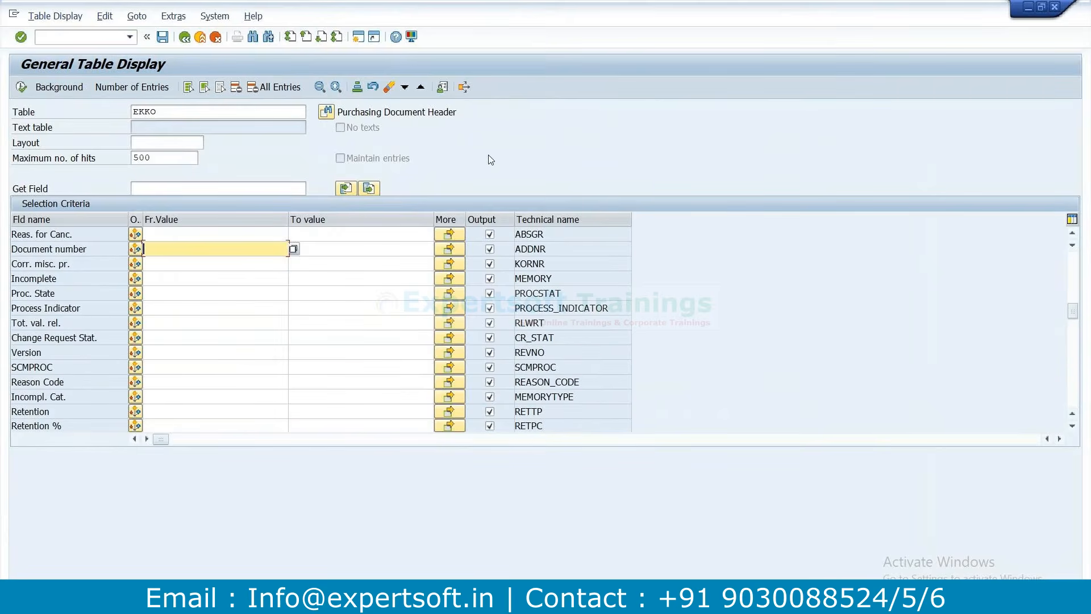
# Search the EKKO field names for season and look through the field list for season fields
pyautogui.click(253, 40)
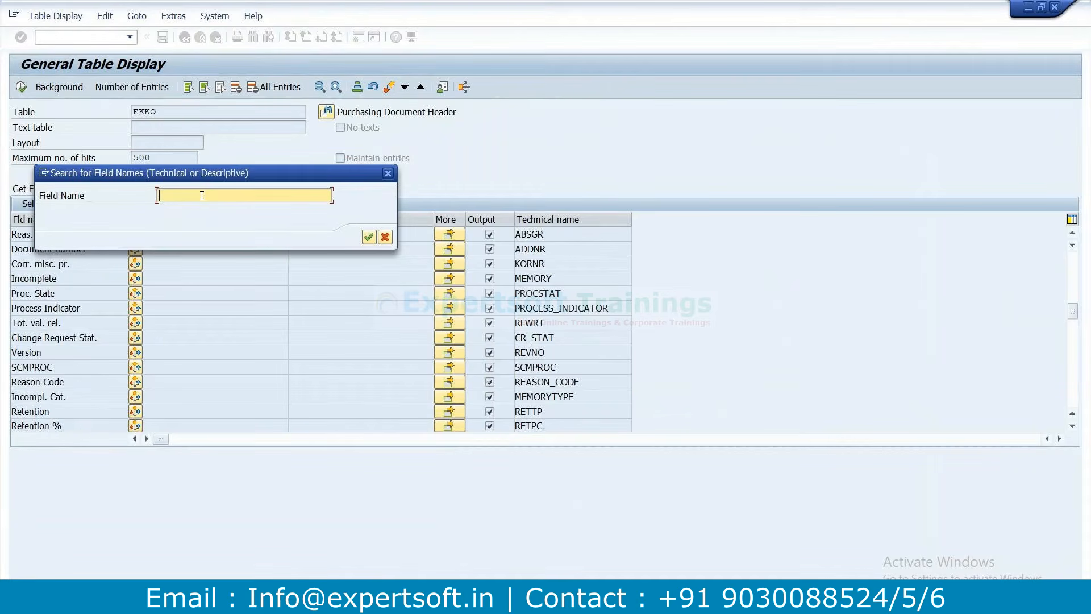
pyautogui.write('SEASON')
pyautogui.press('Return')
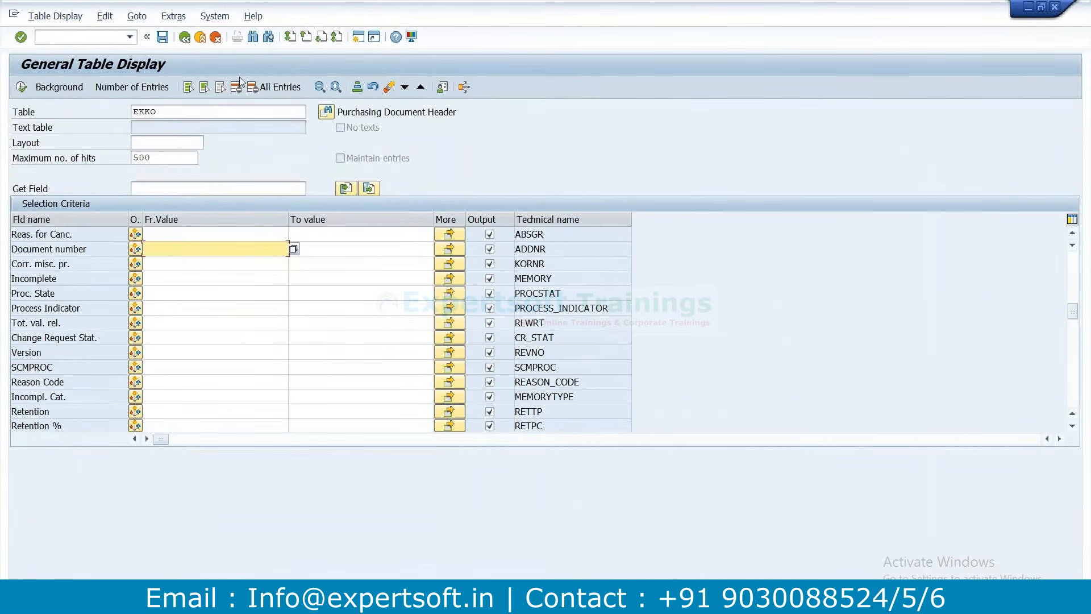
pyautogui.click(253, 38)
pyautogui.write('season')
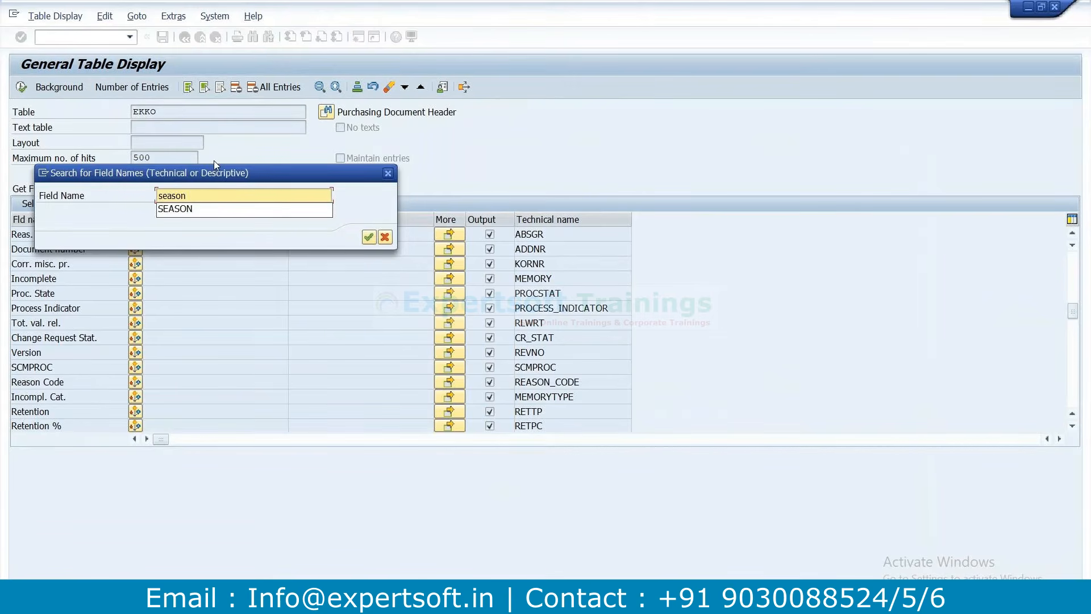
pyautogui.press('Return')
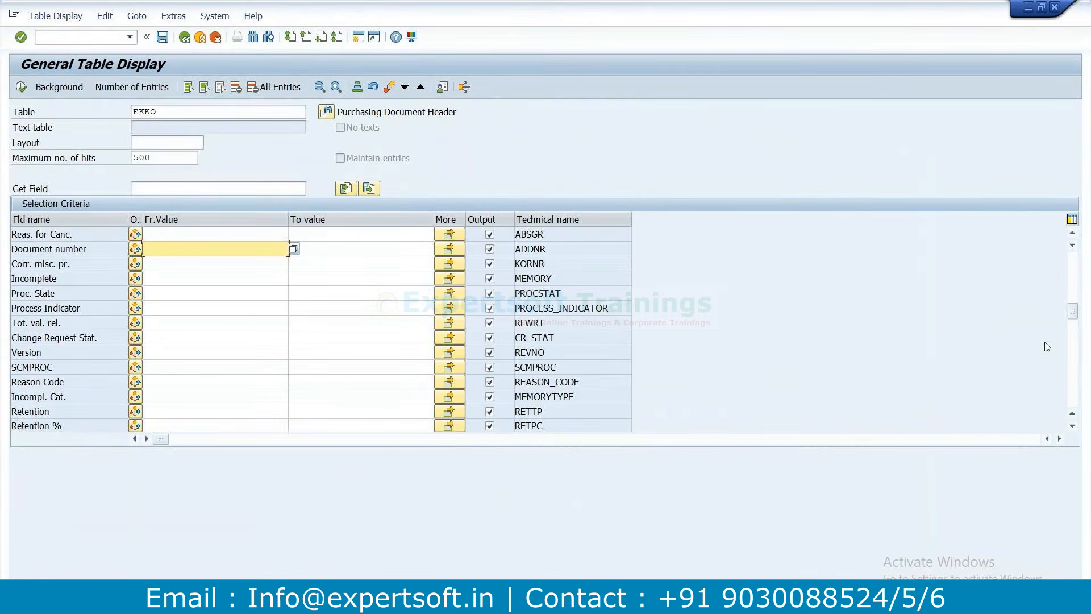
pyautogui.scroll(-9, 1073, 376)
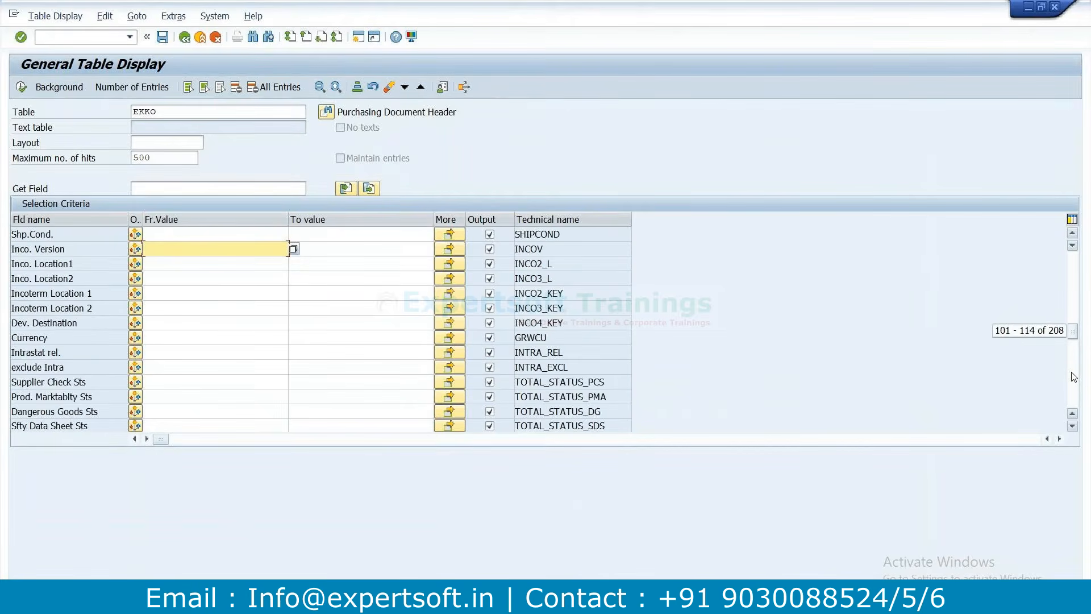
pyautogui.click(1073, 378)
pyautogui.click(1074, 401)
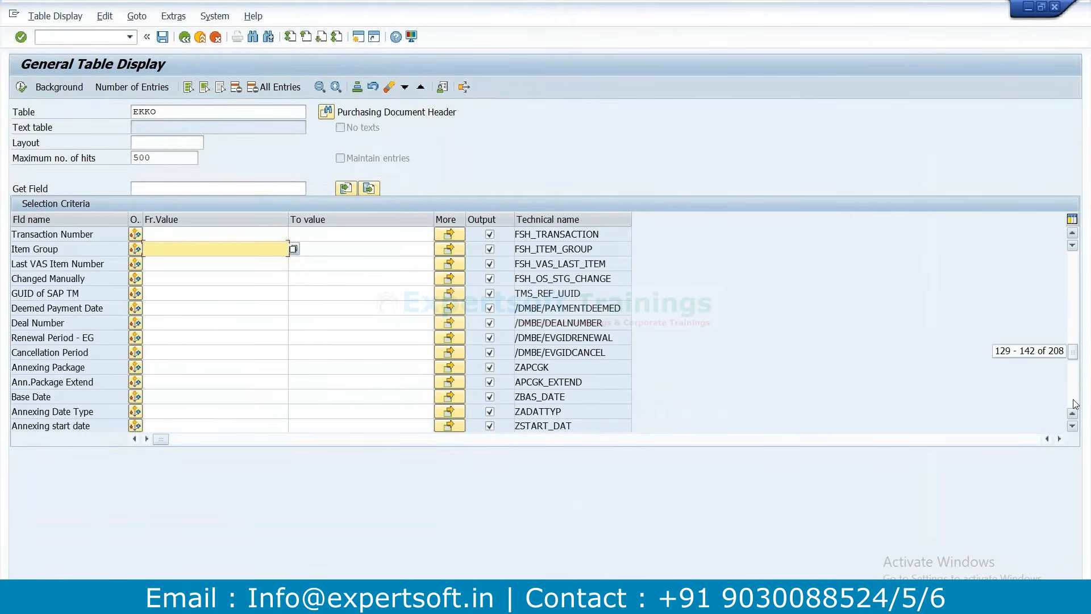
pyautogui.click(1074, 419)
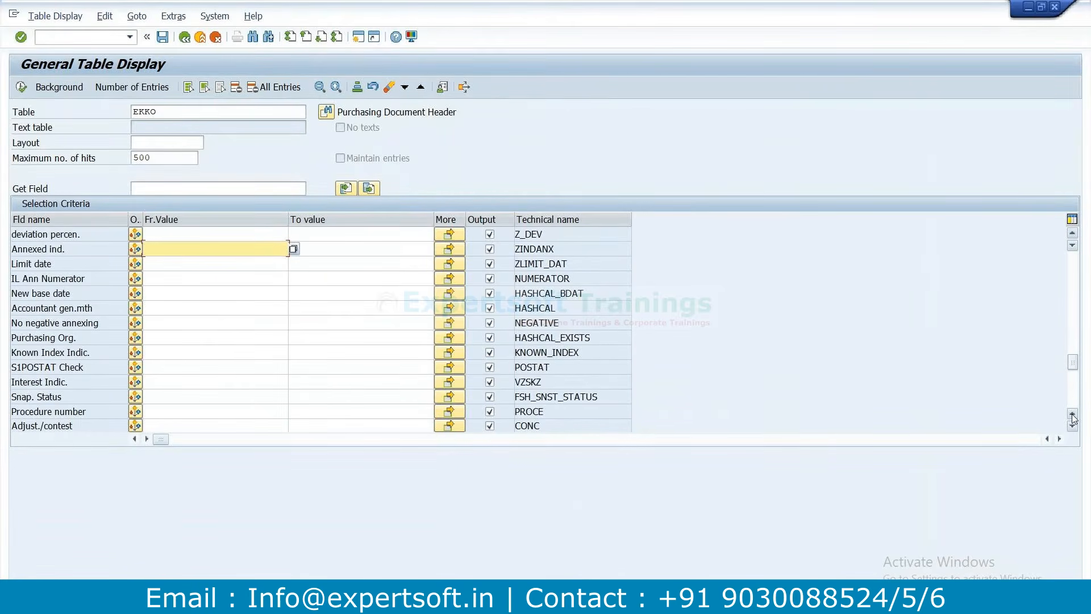
pyautogui.click(1075, 401)
# Switch the table display from EKKO to the purchasing document item table EKPO
pyautogui.click(238, 117)
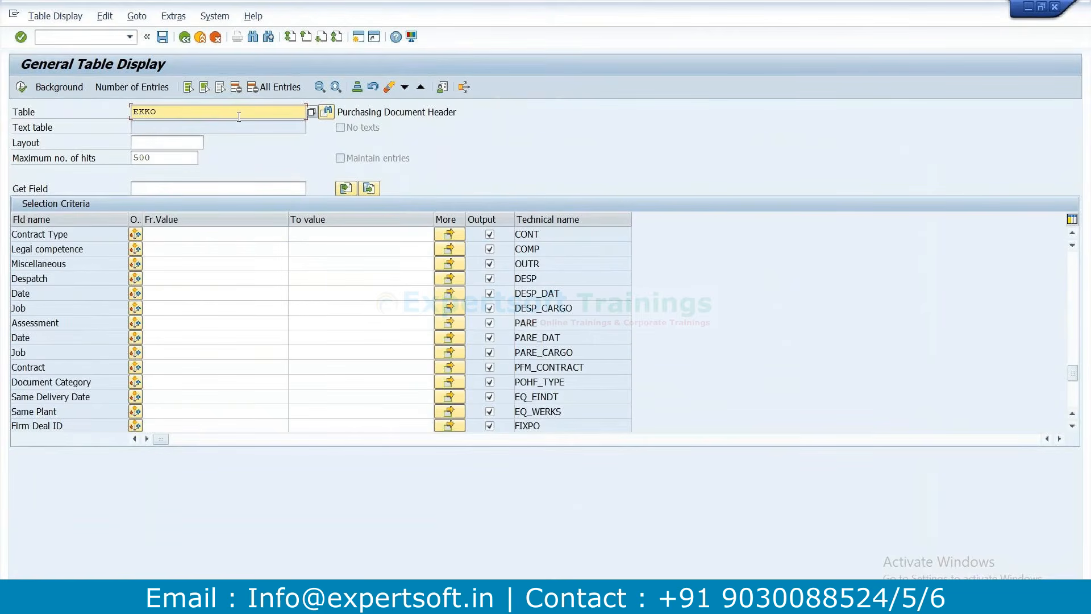
pyautogui.press('BackSpace')
pyautogui.press('BackSpace')
pyautogui.write('KO')
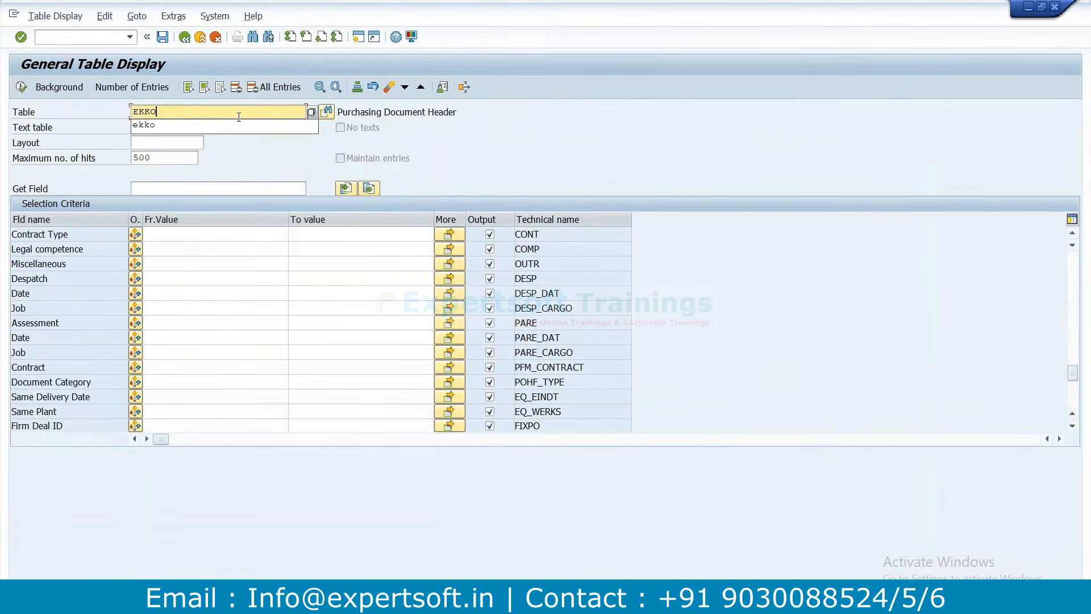
pyautogui.press('Return')
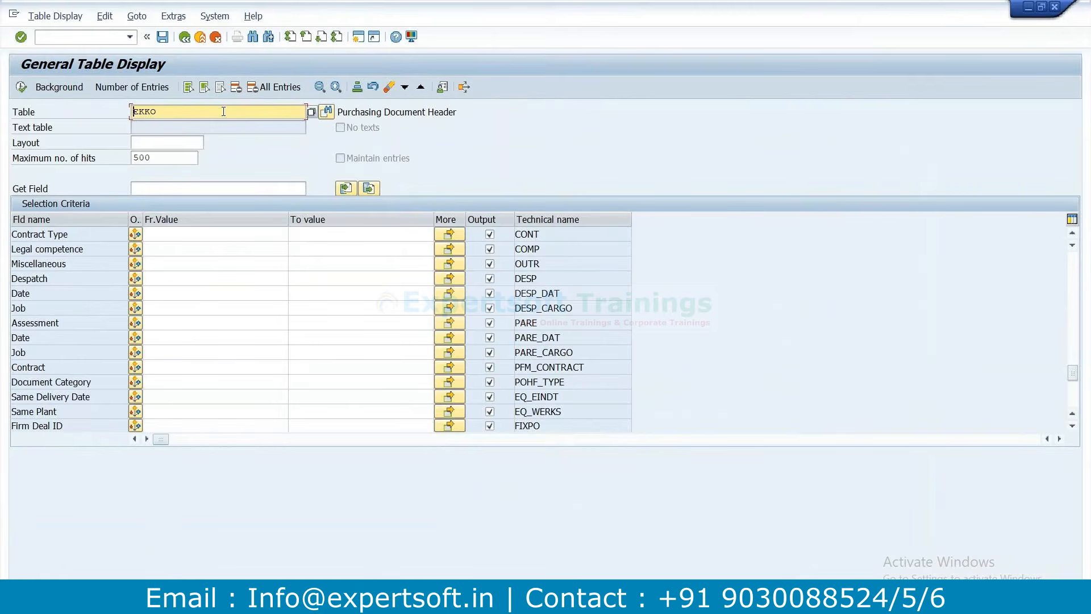
pyautogui.press('BackSpace')
pyautogui.press('BackSpace')
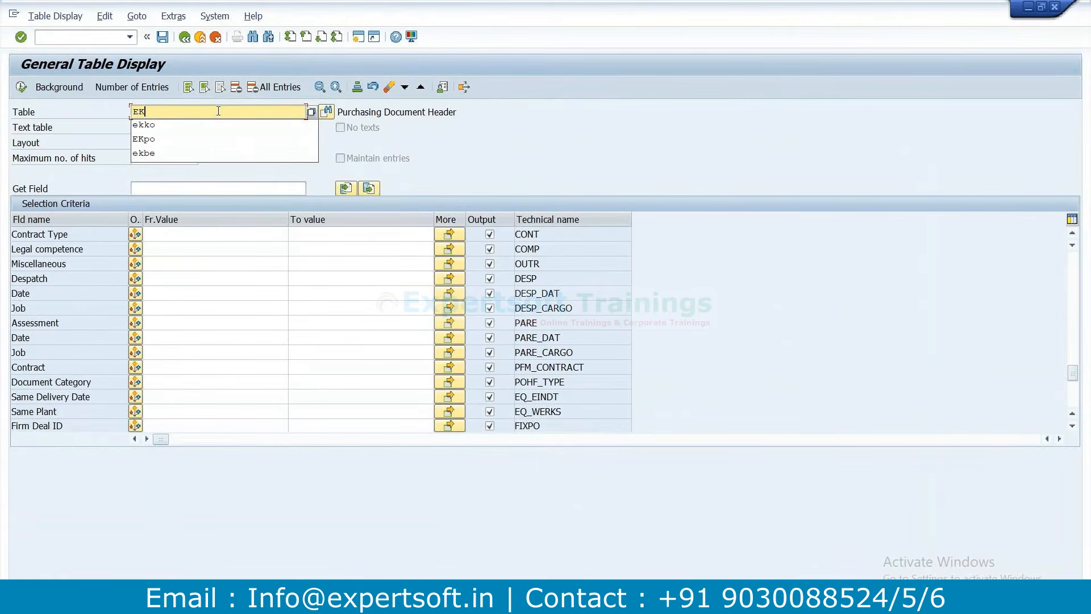
pyautogui.write('PO')
pyautogui.press('Return')
pyautogui.press('Return')
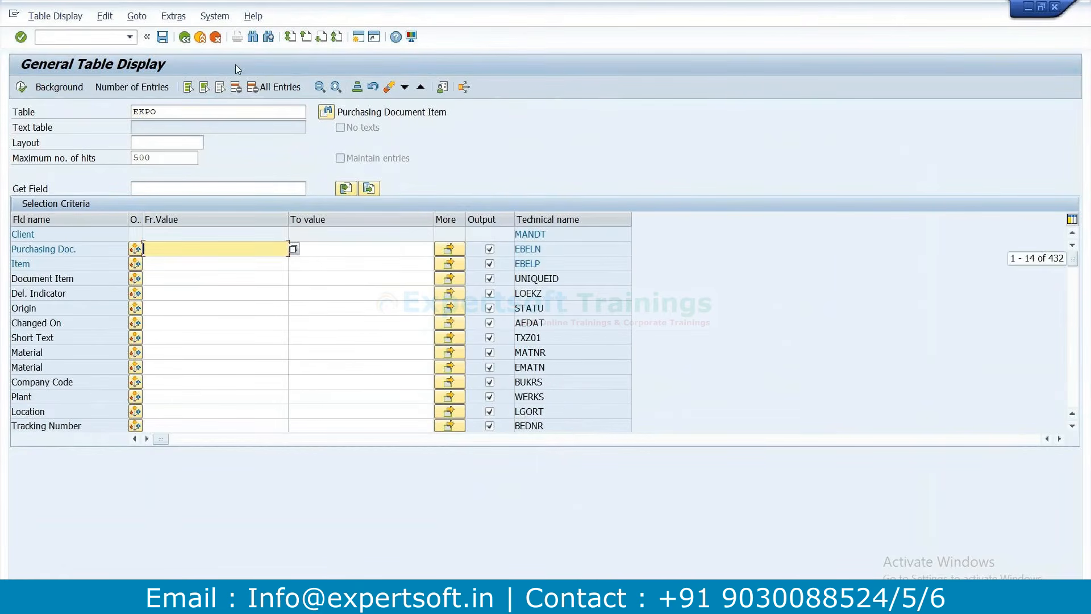
# Search the EKPO field names for season
pyautogui.click(257, 39)
pyautogui.write('seaso')
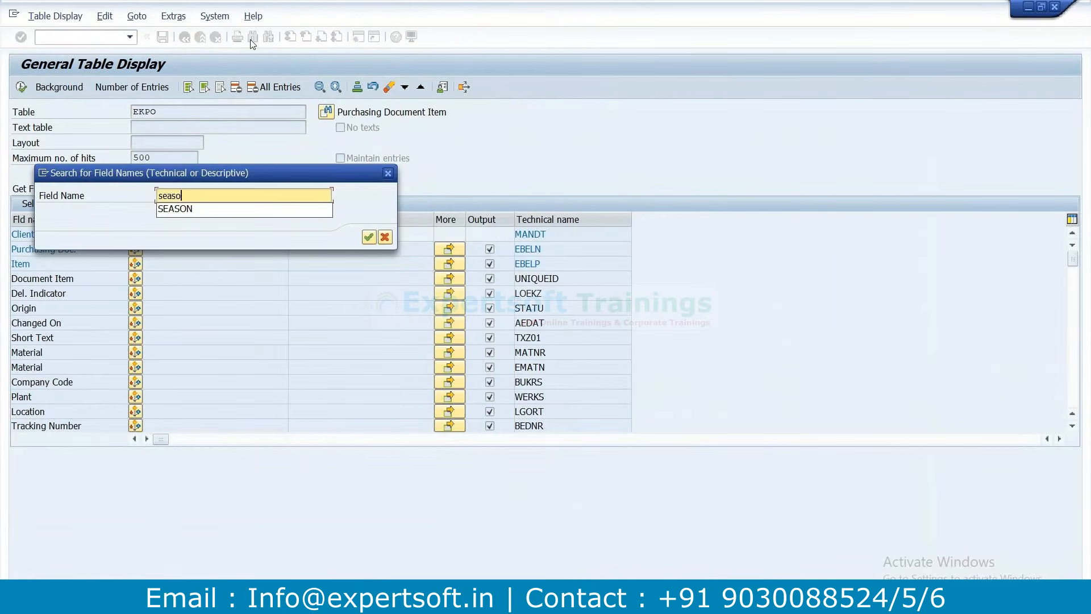
pyautogui.press('Return')
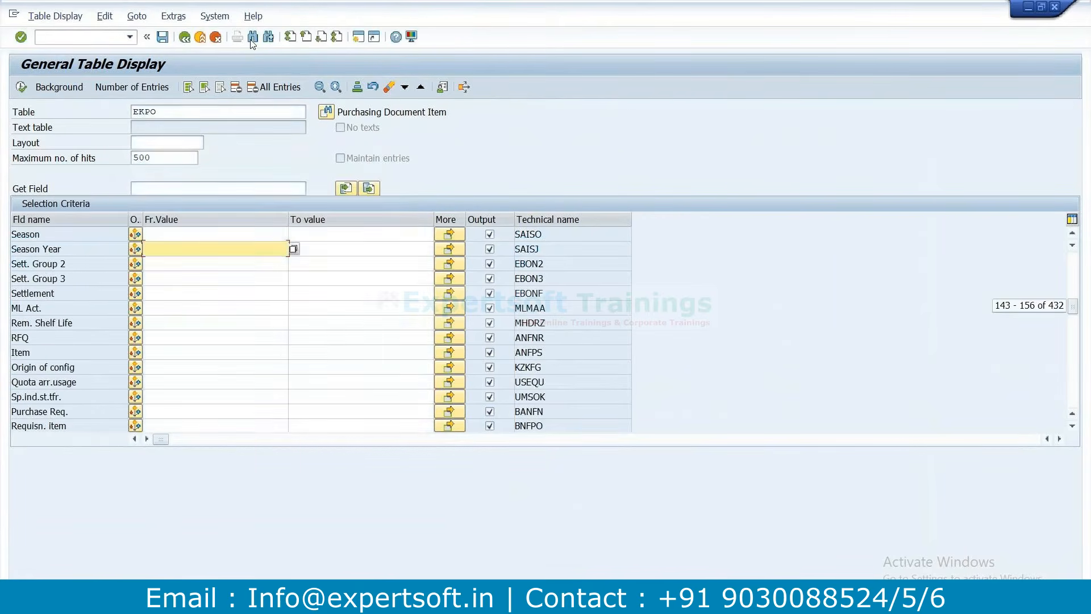
# Try to list the EKPO entries with Season 2024, and clear the Season value
pyautogui.click(180, 231)
pyautogui.write('2-')
pyautogui.write('024')
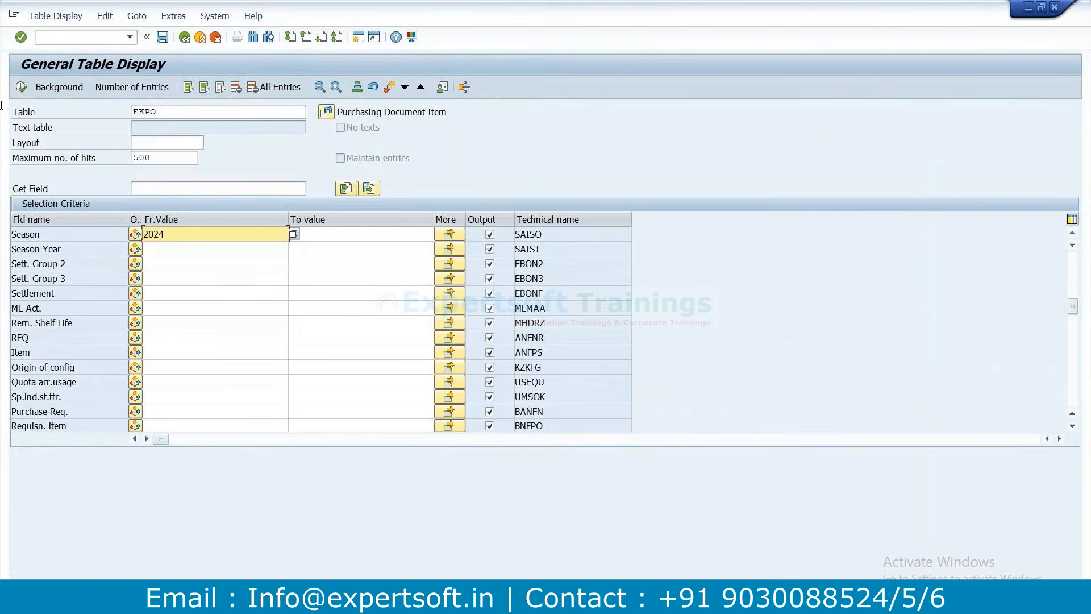
pyautogui.click(22, 89)
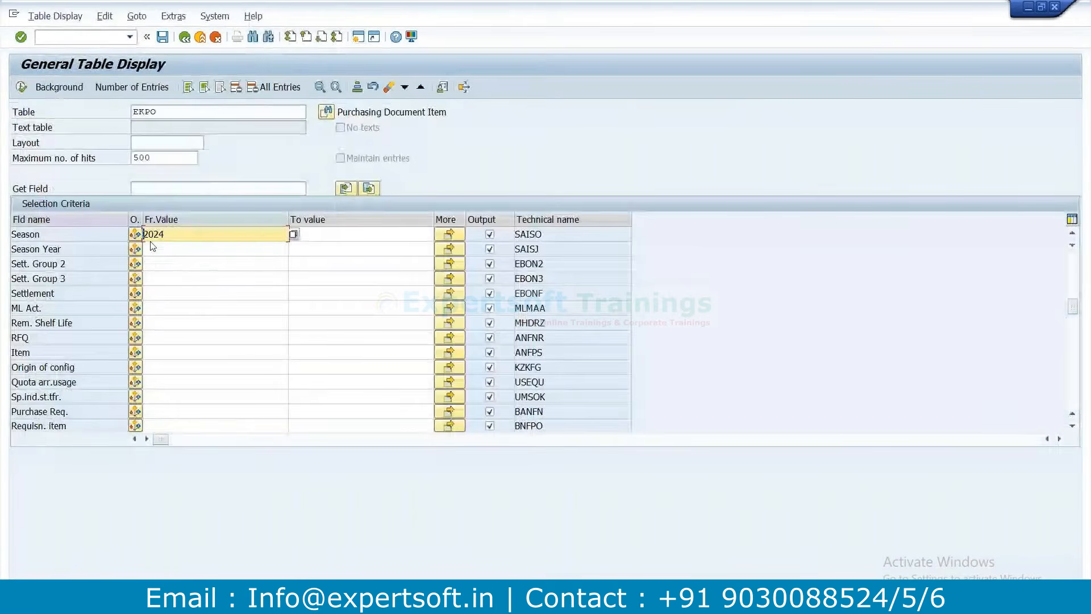
pyautogui.moveTo(166, 235); pyautogui.dragTo(30, 230)
pyautogui.press('Delete')
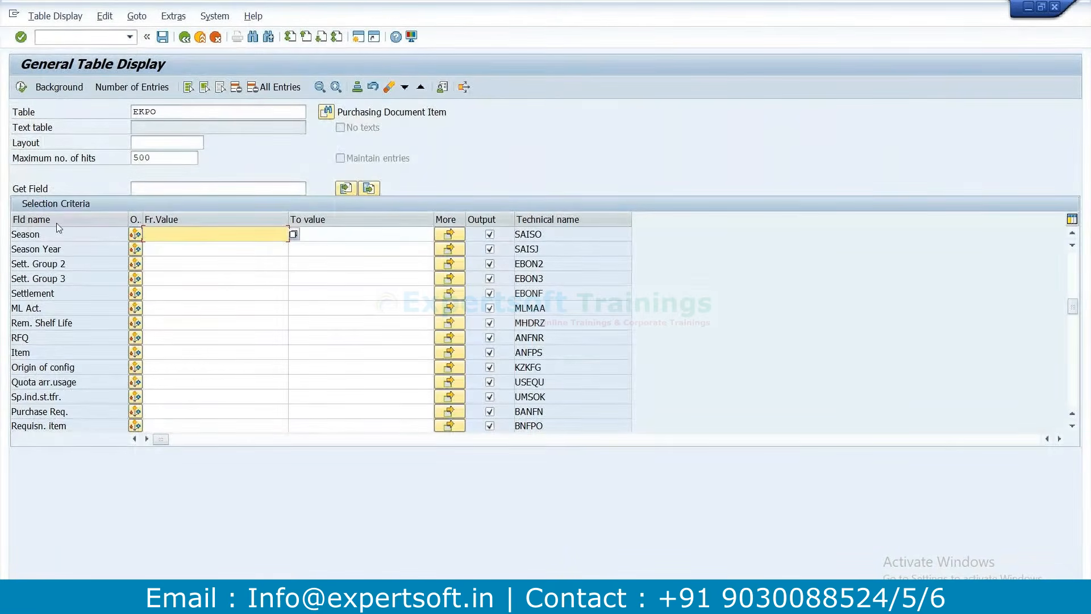
# Set the Season field's selection option to Not equal to and try to run the EKPO selection
pyautogui.click(136, 235)
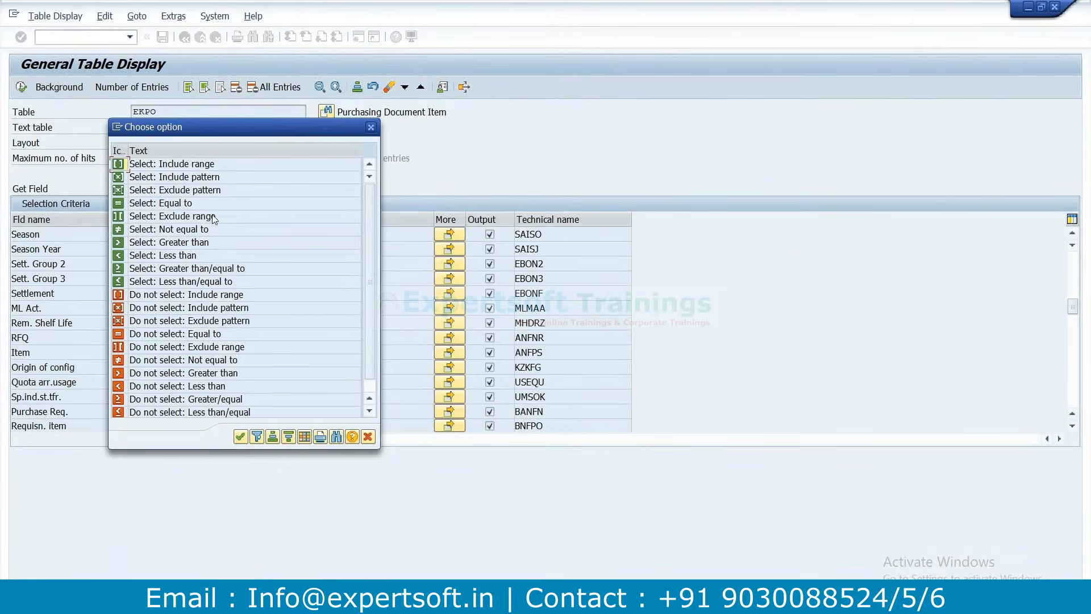
pyautogui.doubleClick(219, 233)
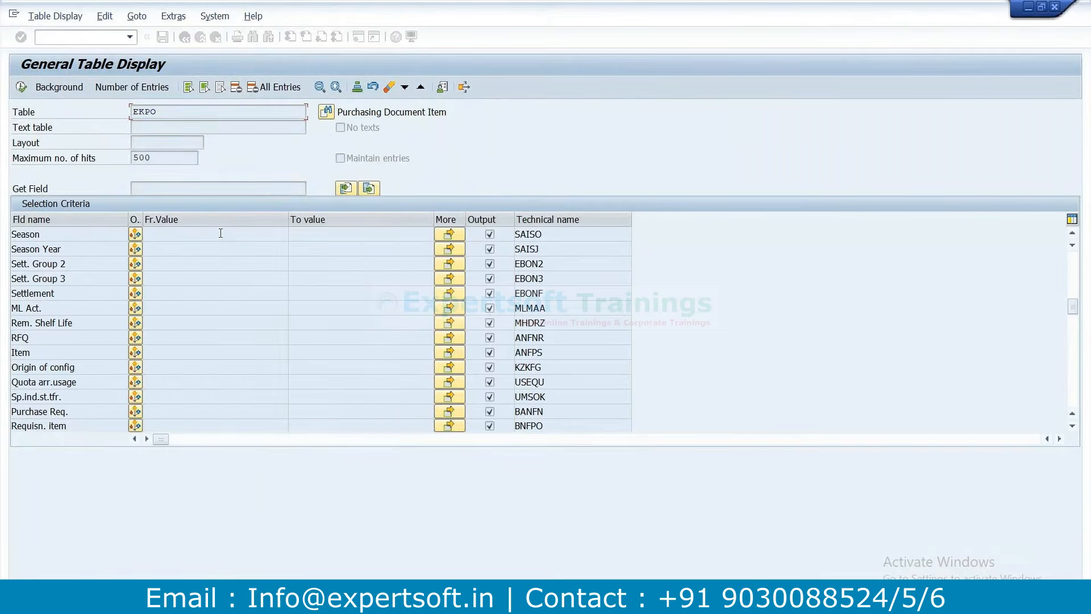
pyautogui.click(21, 88)
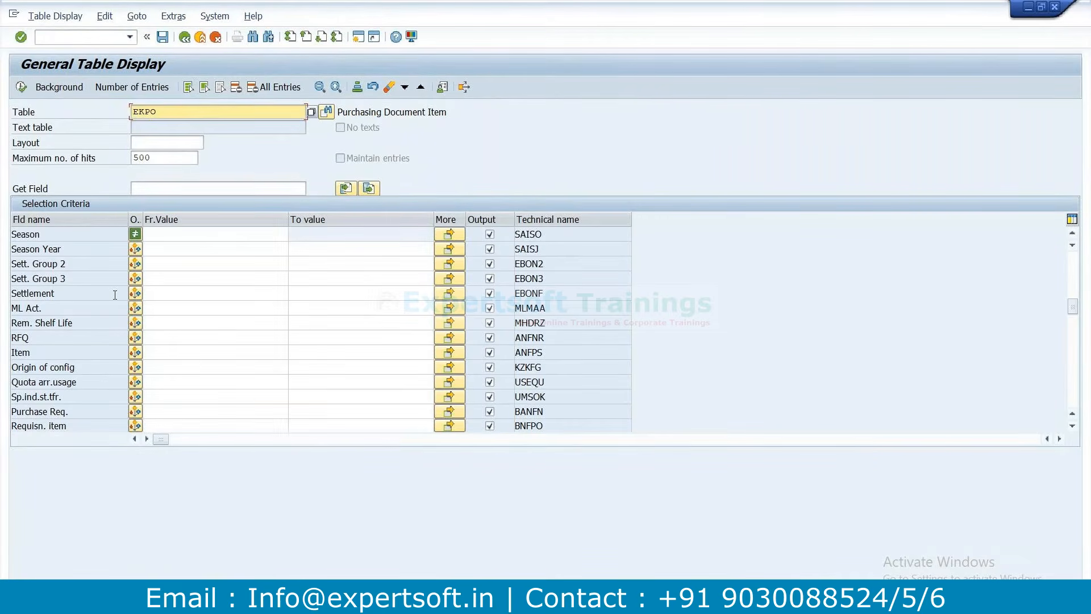
pyautogui.click(162, 254)
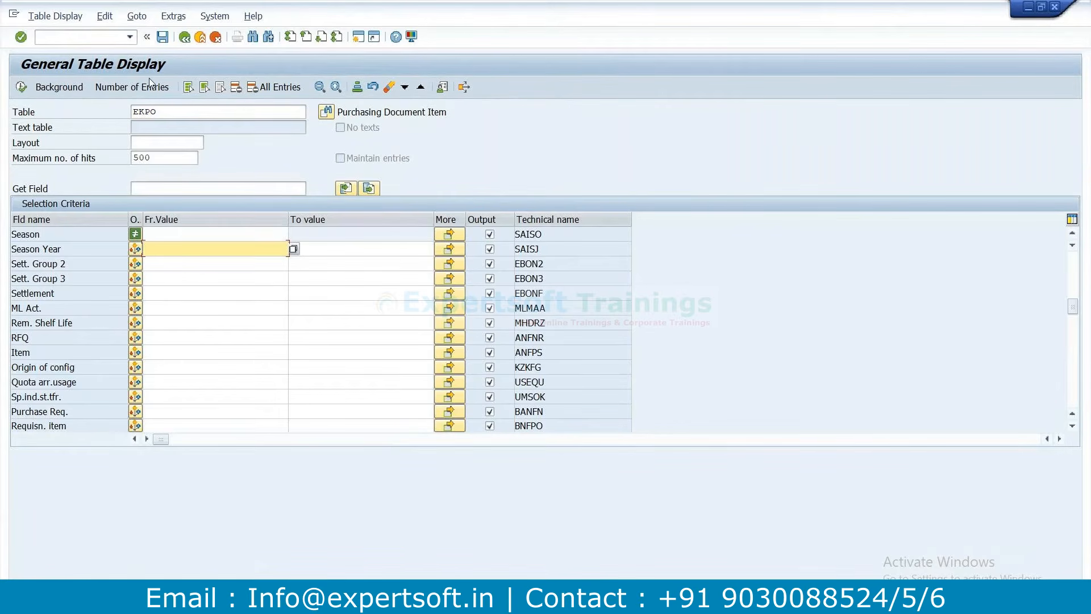
# Restart transaction SE16N, locate the season fields of table EKPO and enter 2024 as the Season value
pyautogui.click(104, 39)
pyautogui.write('/nse16n')
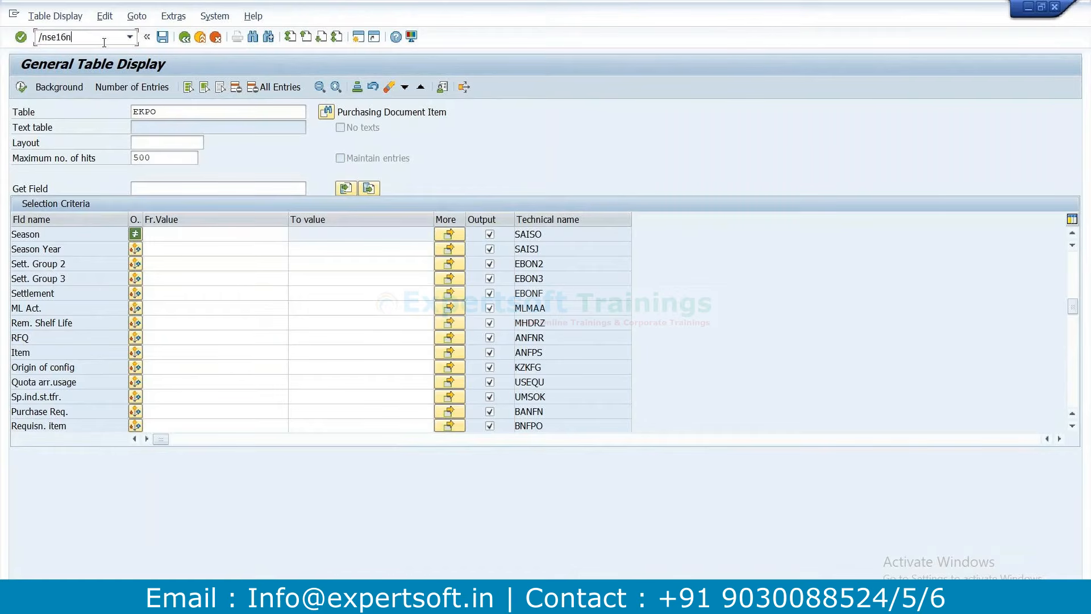
pyautogui.press('Return')
pyautogui.click(254, 37)
pyautogui.write('season')
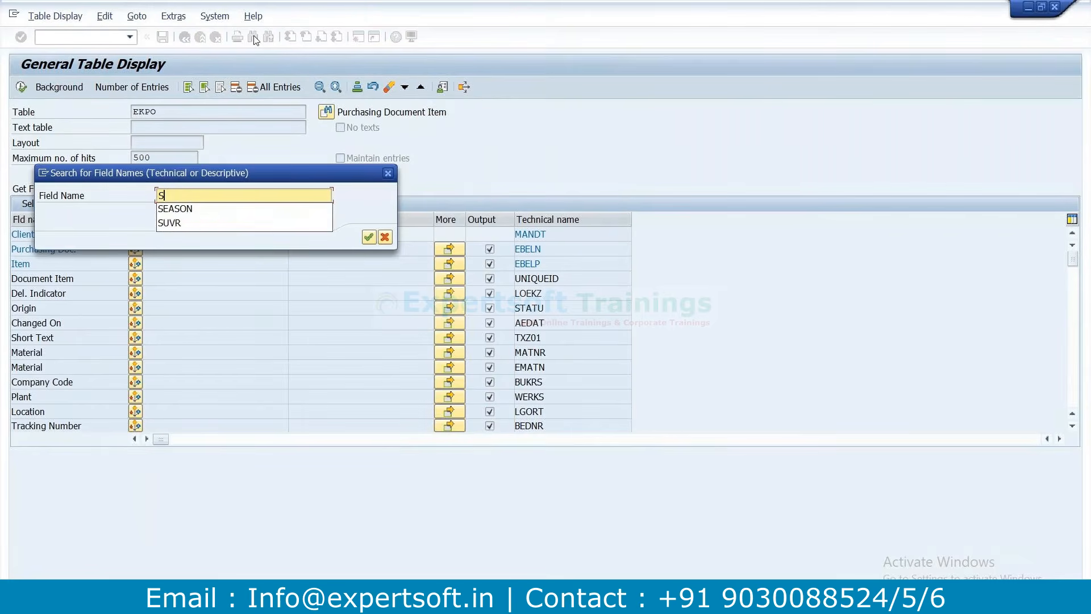
pyautogui.press('Return')
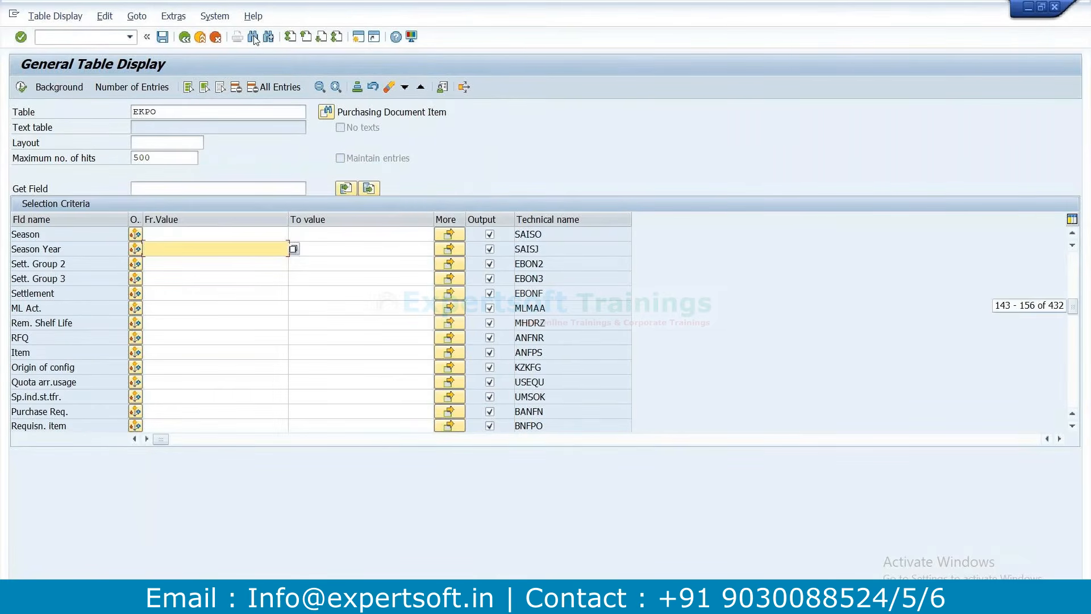
pyautogui.click(225, 233)
pyautogui.write('2024')
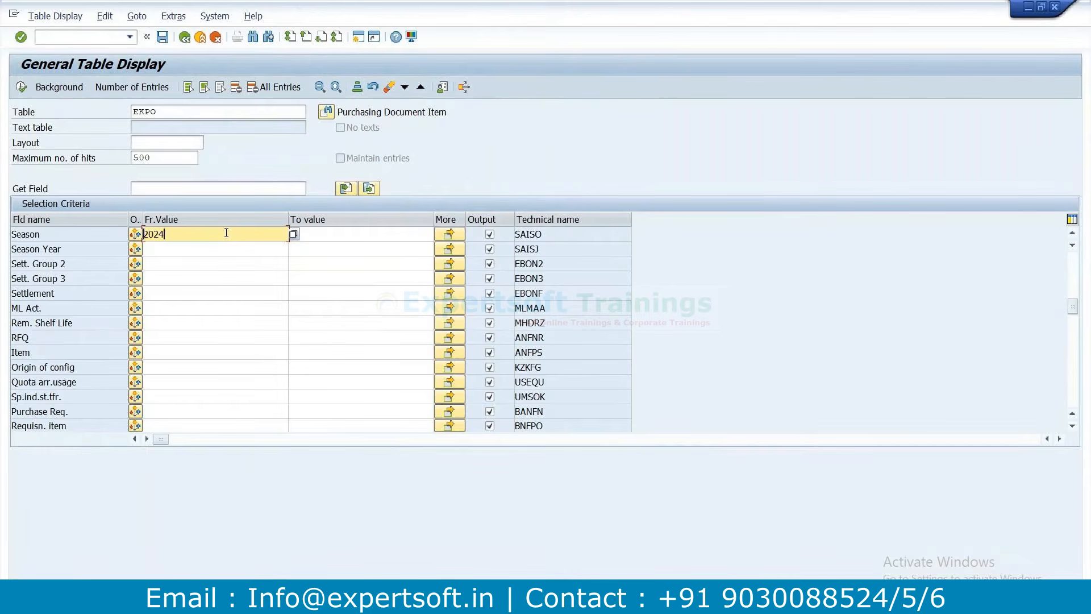
# Clear the Season value, set its selection option to Select: Not equal to, and run the EKPO selection
pyautogui.press('BackSpace')
pyautogui.press('BackSpace')
pyautogui.press('BackSpace')
pyautogui.press('BackSpace')
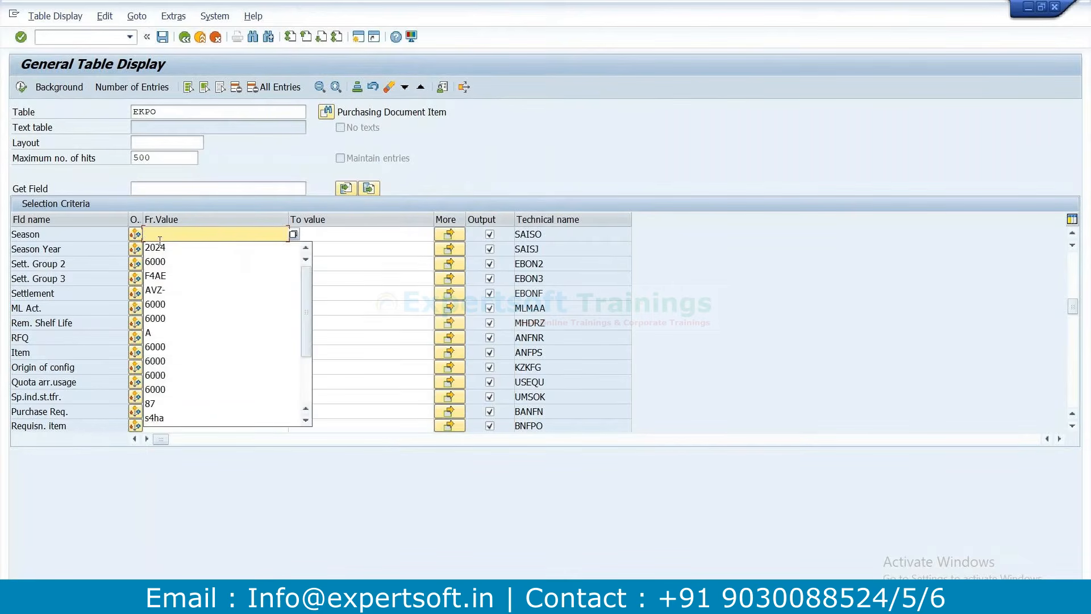
pyautogui.click(136, 238)
pyautogui.click(136, 238)
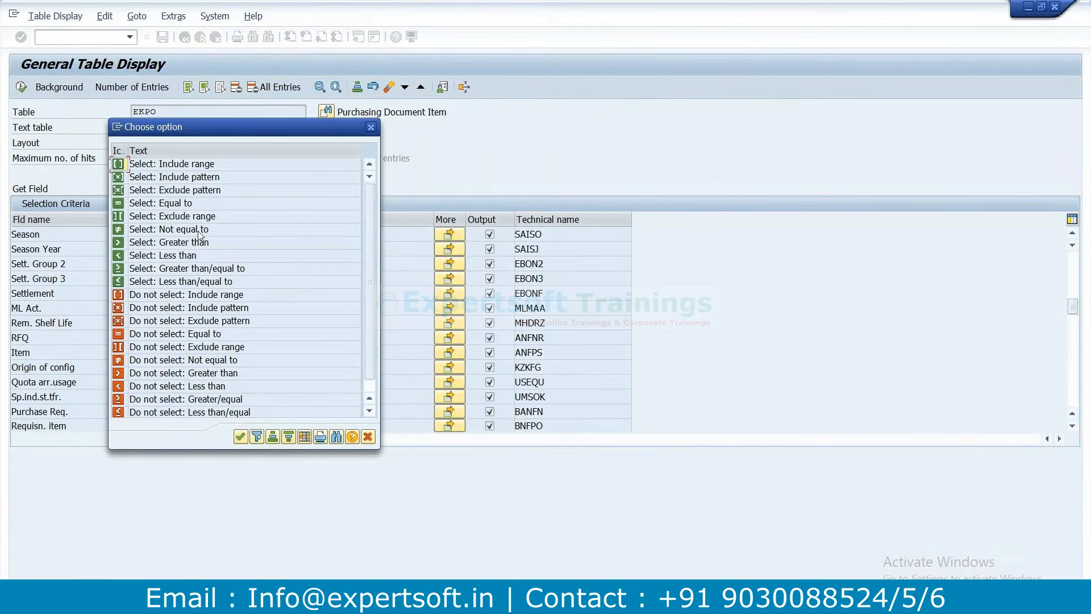
pyautogui.doubleClick(198, 231)
pyautogui.click(21, 87)
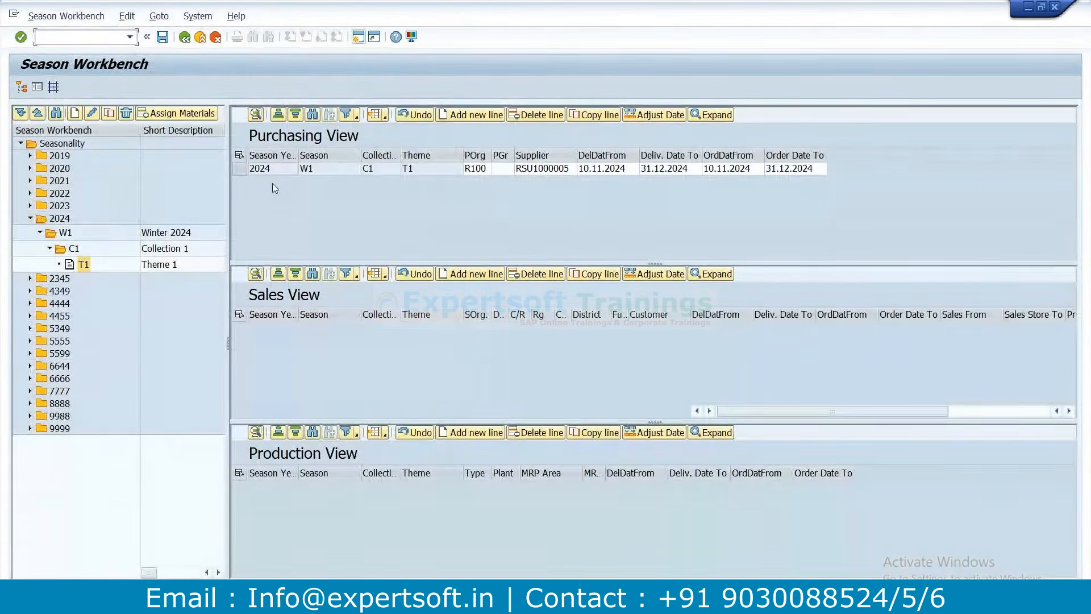
# Examine season W1, collection C1 and theme T1 of 2024 in the Season Workbench, including the purchasing supplier and delivery start date
pyautogui.click(65, 234)
pyautogui.click(72, 251)
pyautogui.click(82, 265)
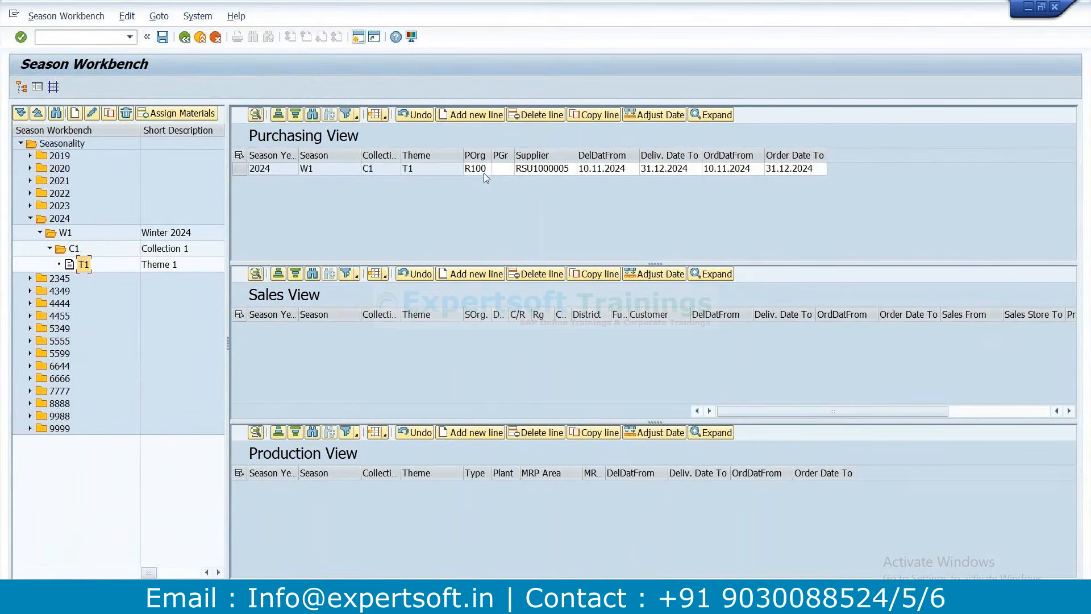
pyautogui.click(541, 174)
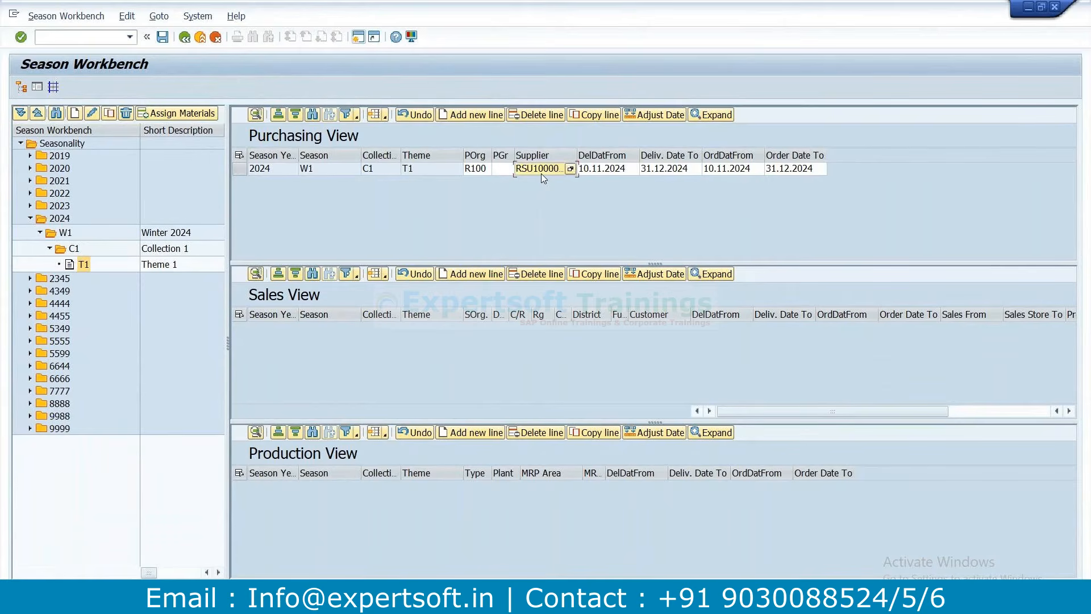
pyautogui.click(630, 173)
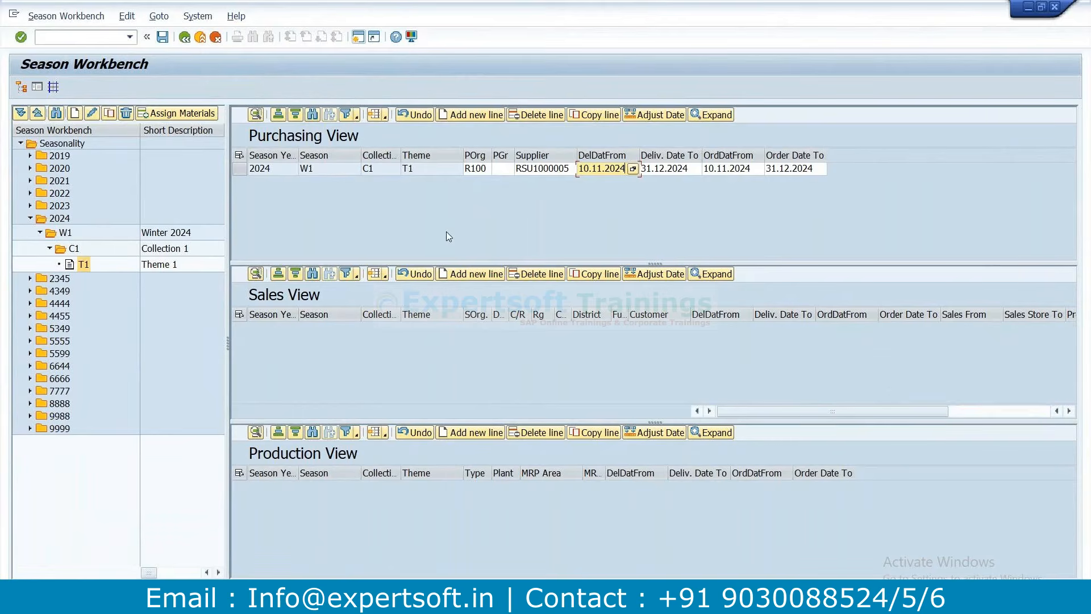
# Open a new session and start transaction SE16N
pyautogui.click(359, 37)
pyautogui.write('se16n')
pyautogui.press('Return')
# Examine collection C1 of season W1 in the Season Workbench, widening the Collection column of the Purchasing View
pyautogui.click(76, 249)
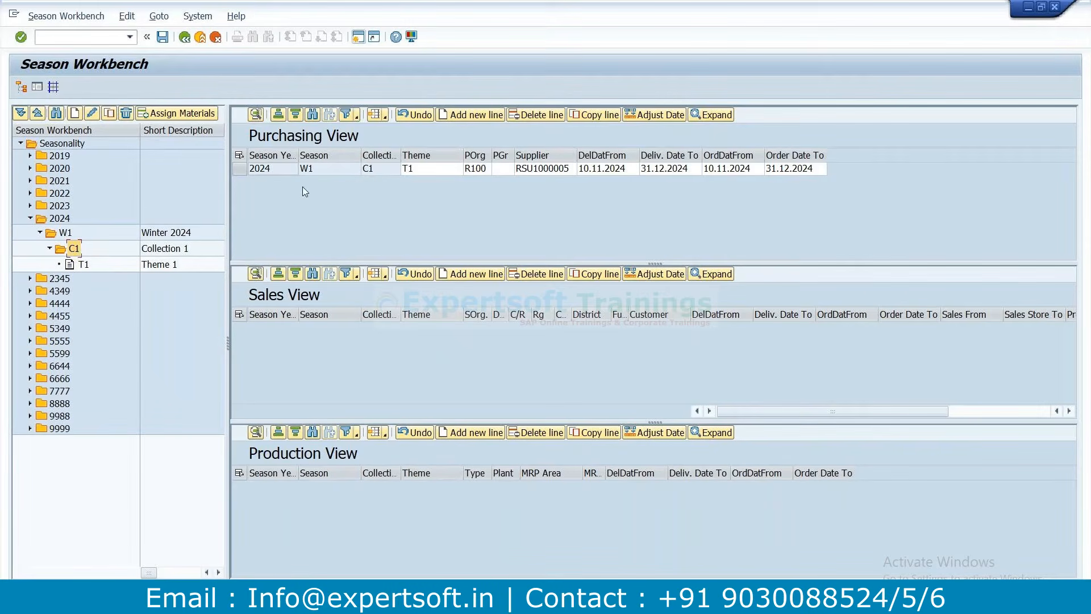
pyautogui.moveTo(401, 156); pyautogui.dragTo(464, 159)
pyautogui.click(417, 173)
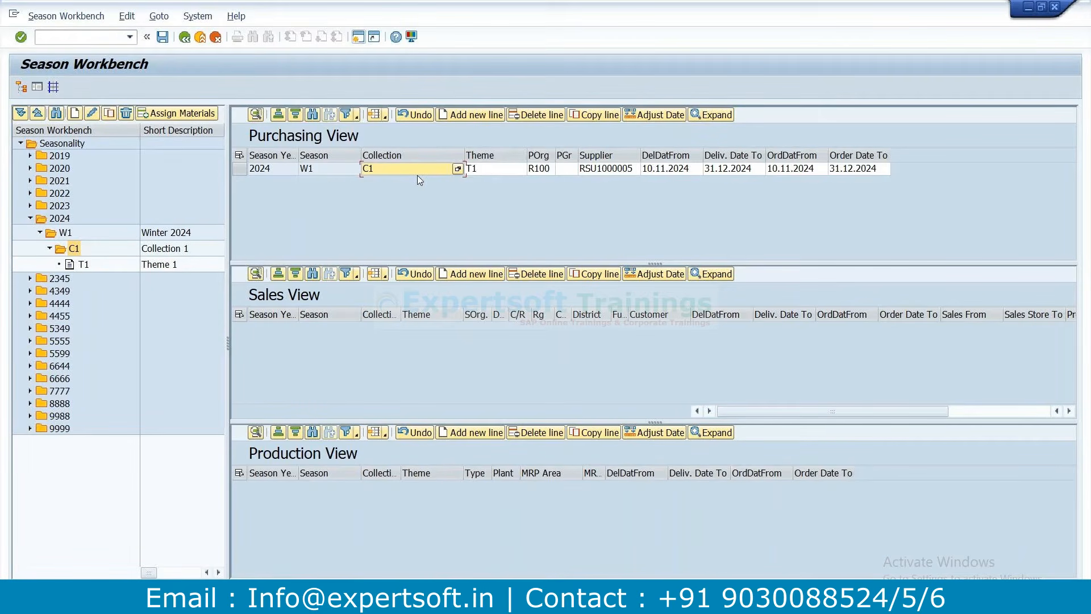
pyautogui.click(73, 249)
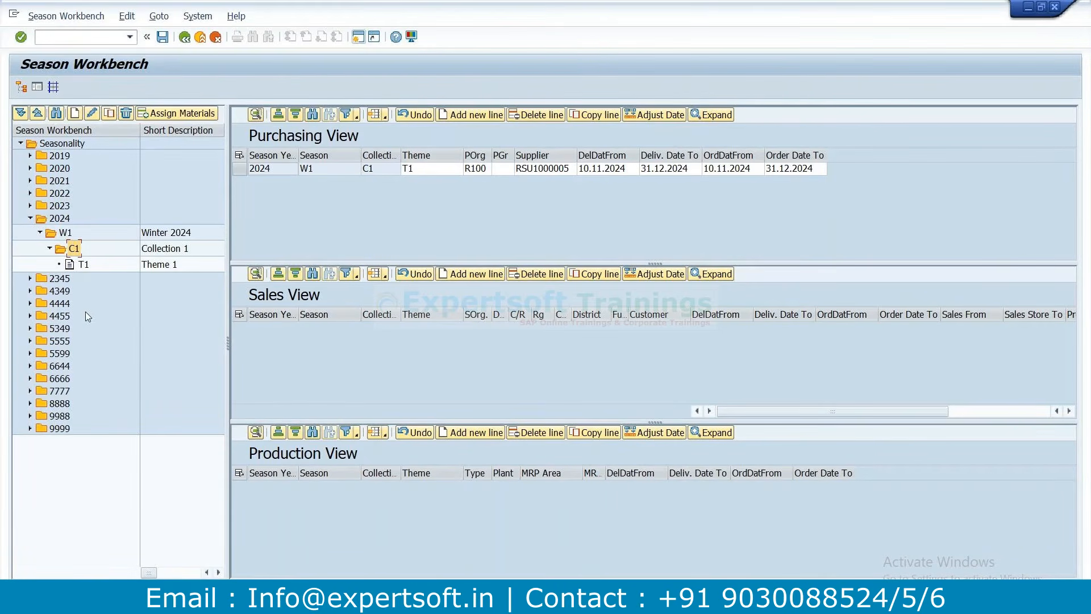
pyautogui.click(168, 254)
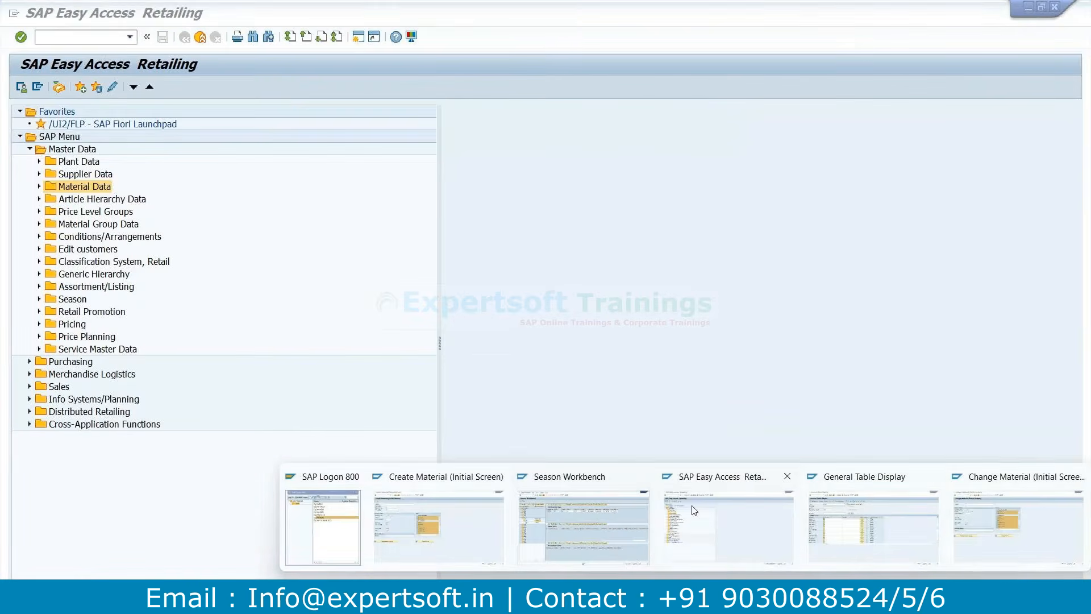
# Switch to the SAP Easy Access session, start transaction SPRO and display the SAP Reference IMG
pyautogui.click(694, 510)
pyautogui.write('spro')
pyautogui.press('Return')
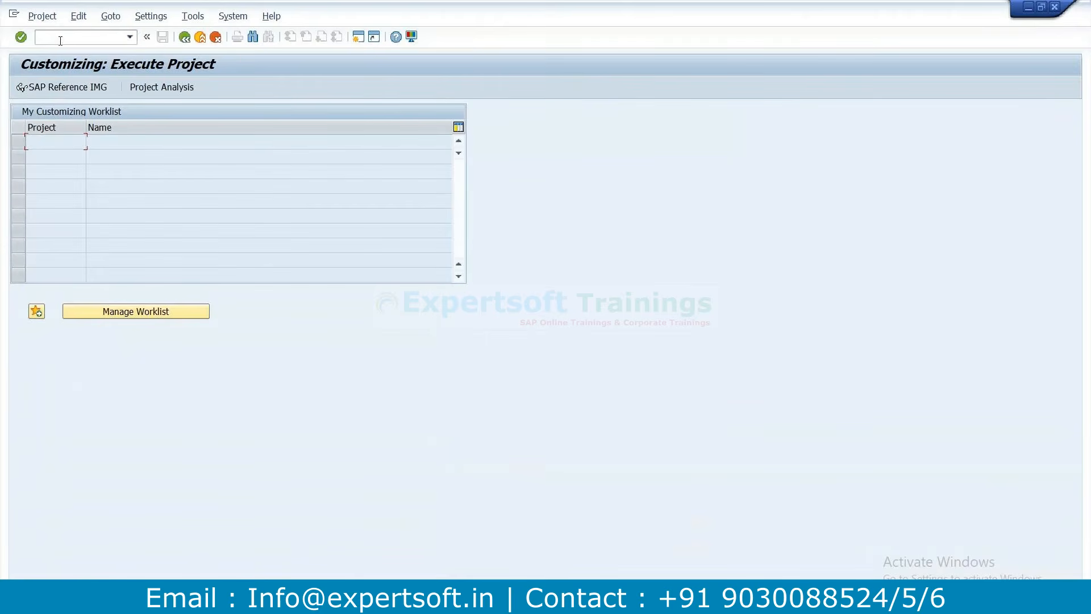
pyautogui.click(64, 87)
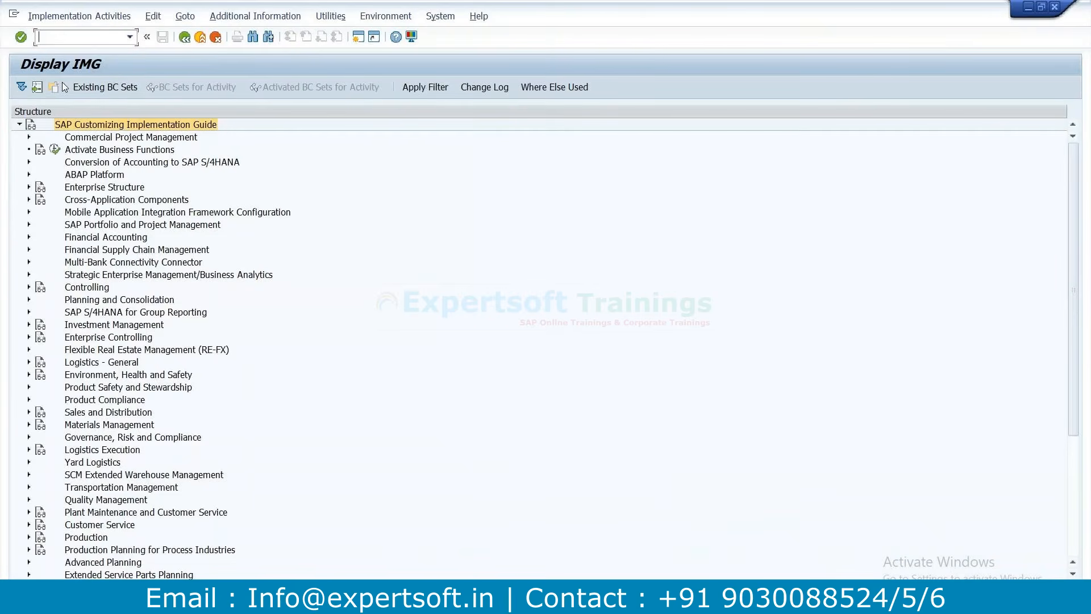
# Expand Materials Management, Purchasing and Purchase Order in the implementation guide
pyautogui.click(29, 424)
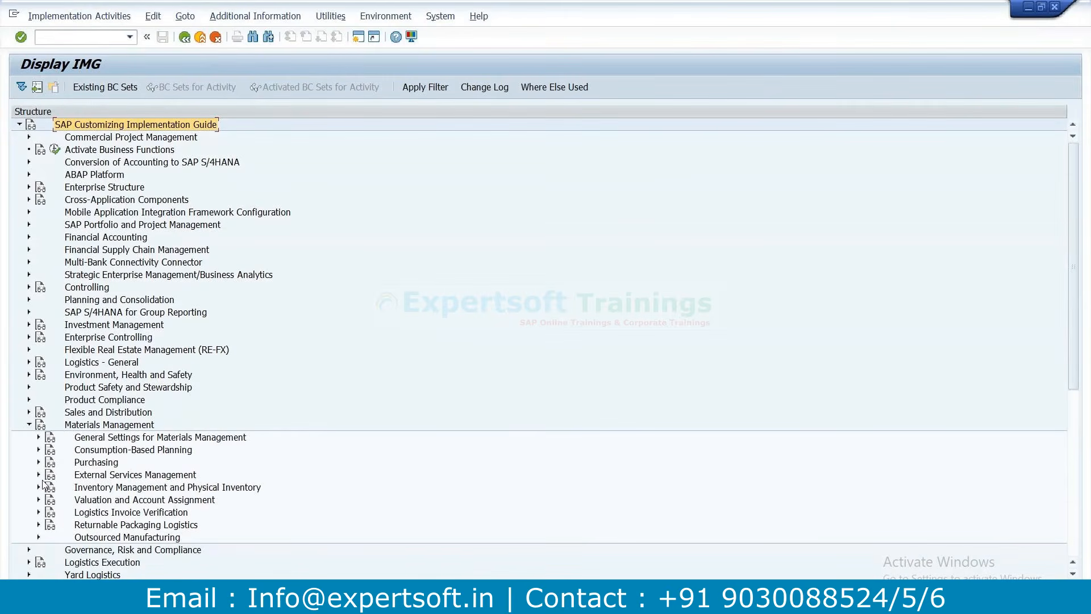
pyautogui.click(39, 462)
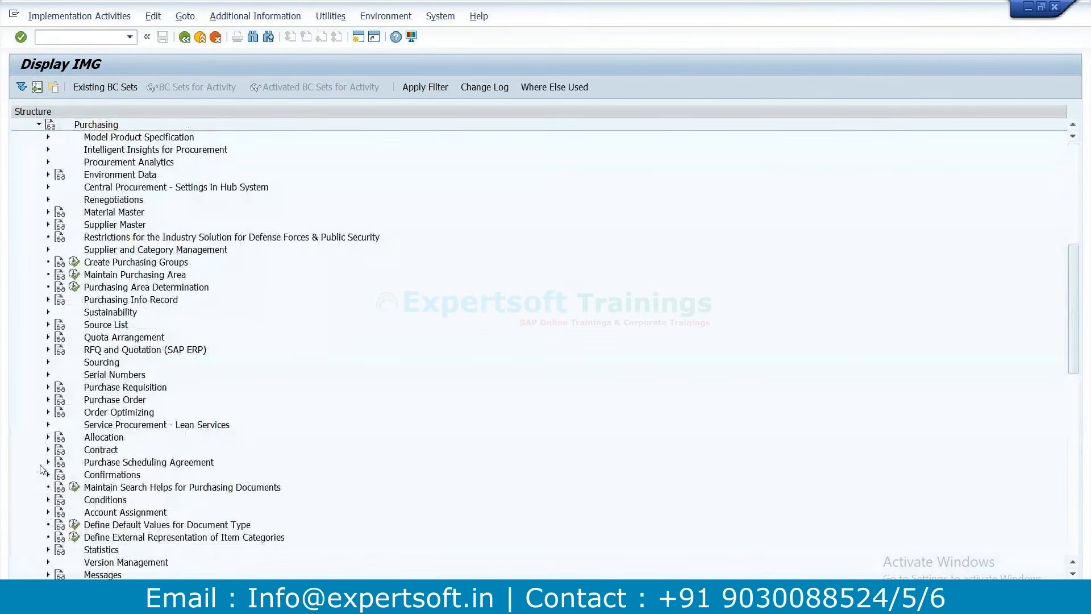
pyautogui.click(48, 400)
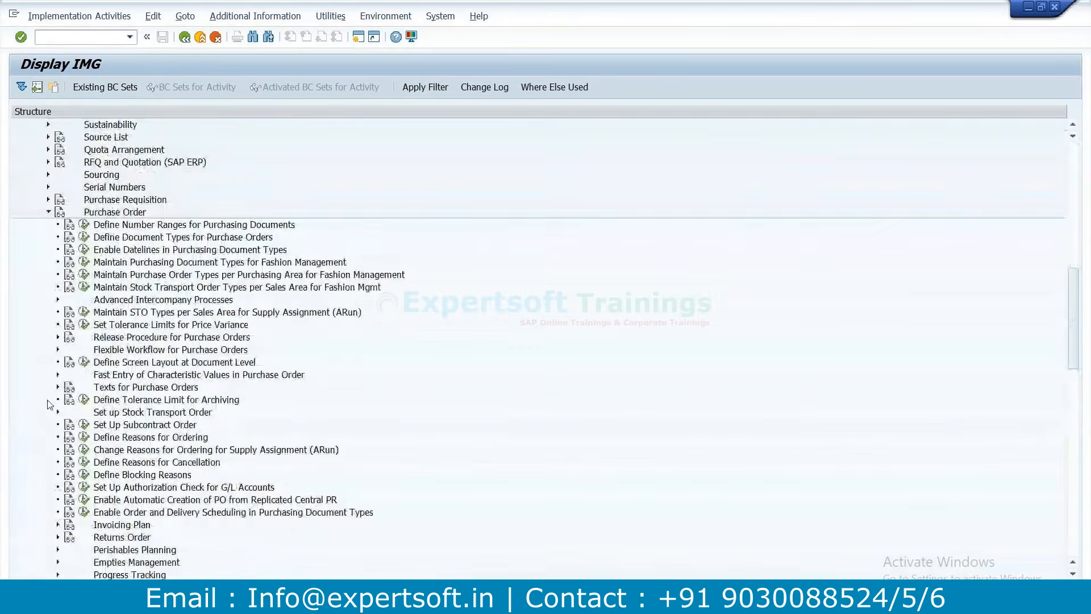
# View the fashion management purchasing document type details for NB Standard PO and APO APL-PURCH ORDER, and return to the IMG
pyautogui.click(85, 263)
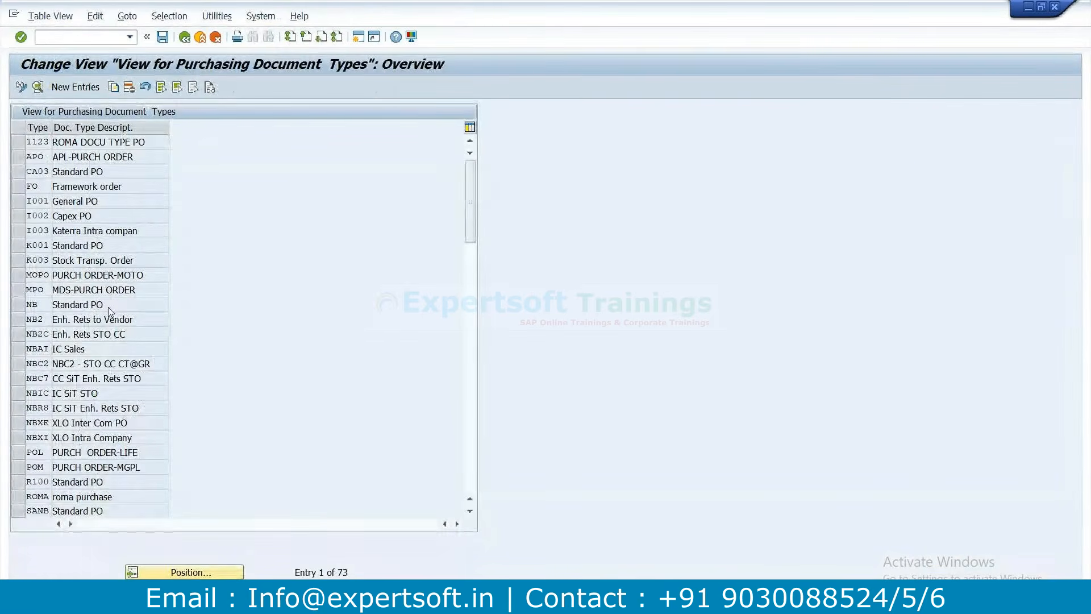
pyautogui.doubleClick(109, 307)
pyautogui.click(185, 39)
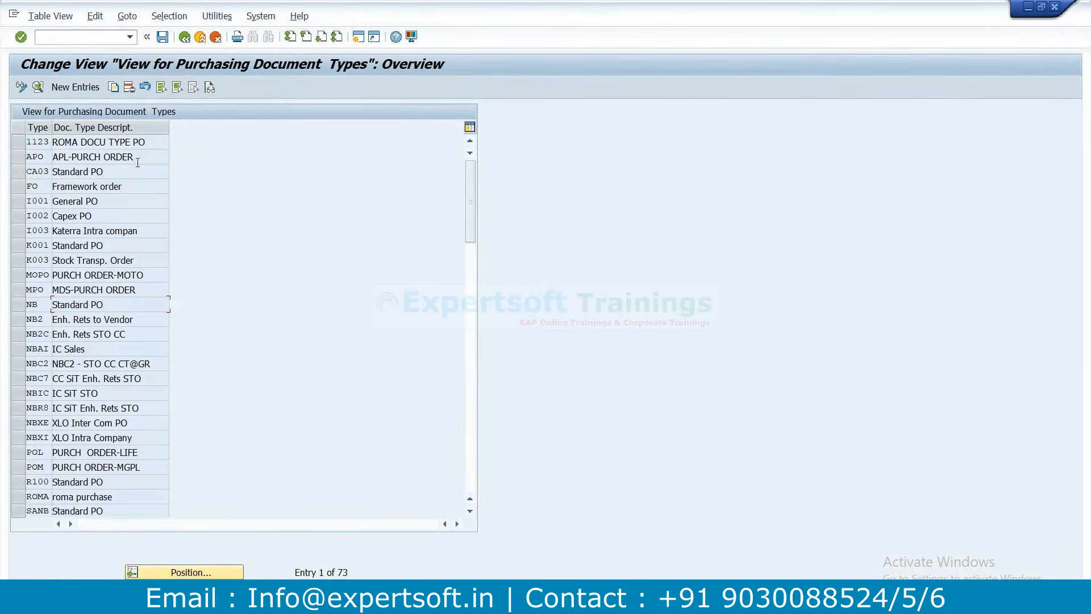
pyautogui.doubleClick(136, 160)
pyautogui.click(184, 38)
pyautogui.click(184, 39)
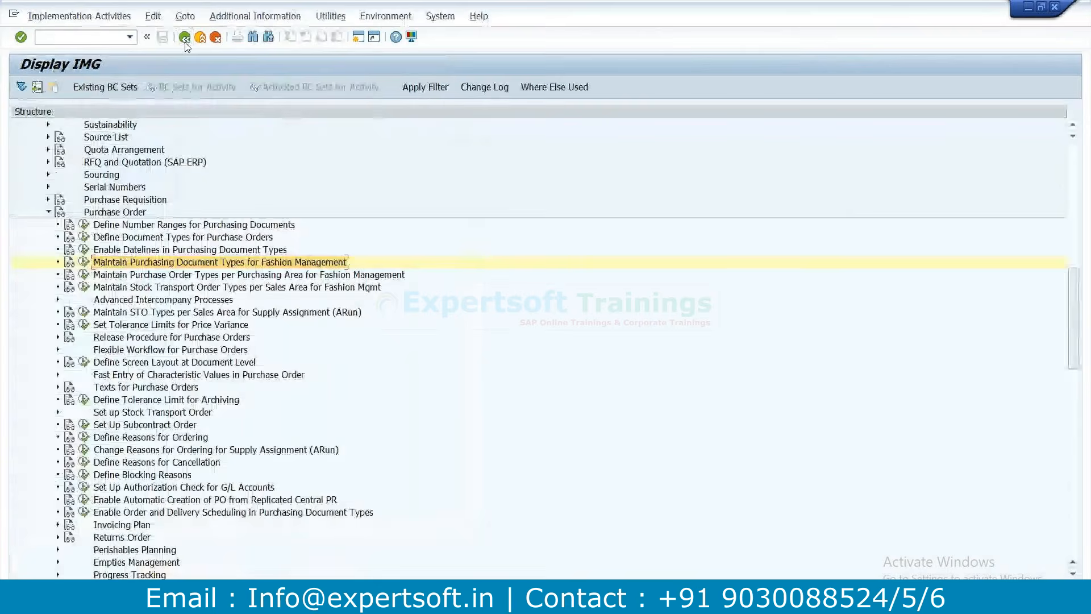
# View the fashion-specific stock transport settings for document type UB, sales organization H100, channel G2, and return to the IMG
pyautogui.click(87, 289)
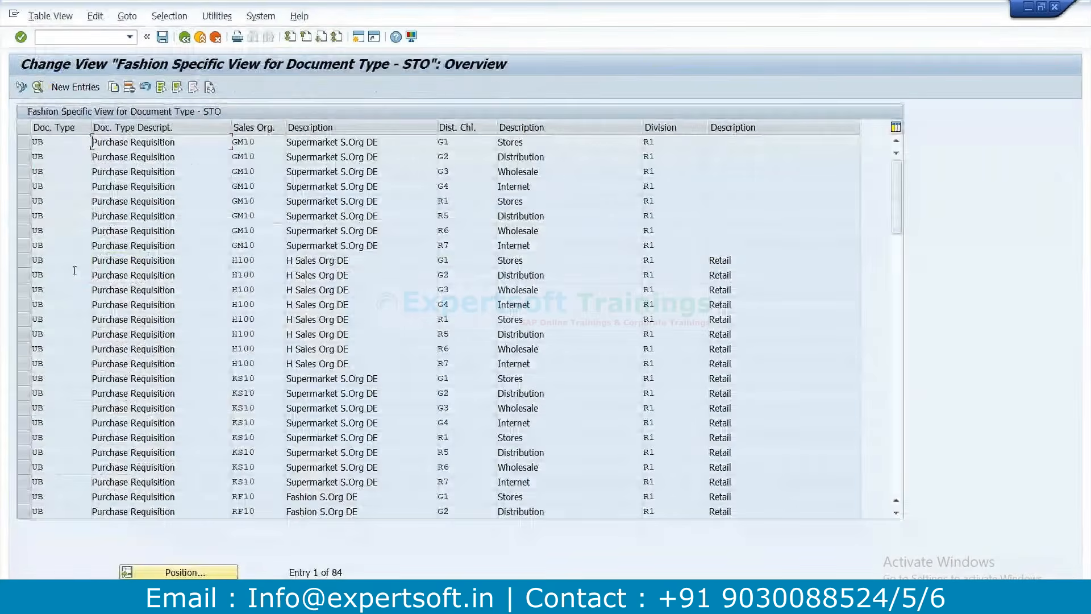
pyautogui.doubleClick(73, 270)
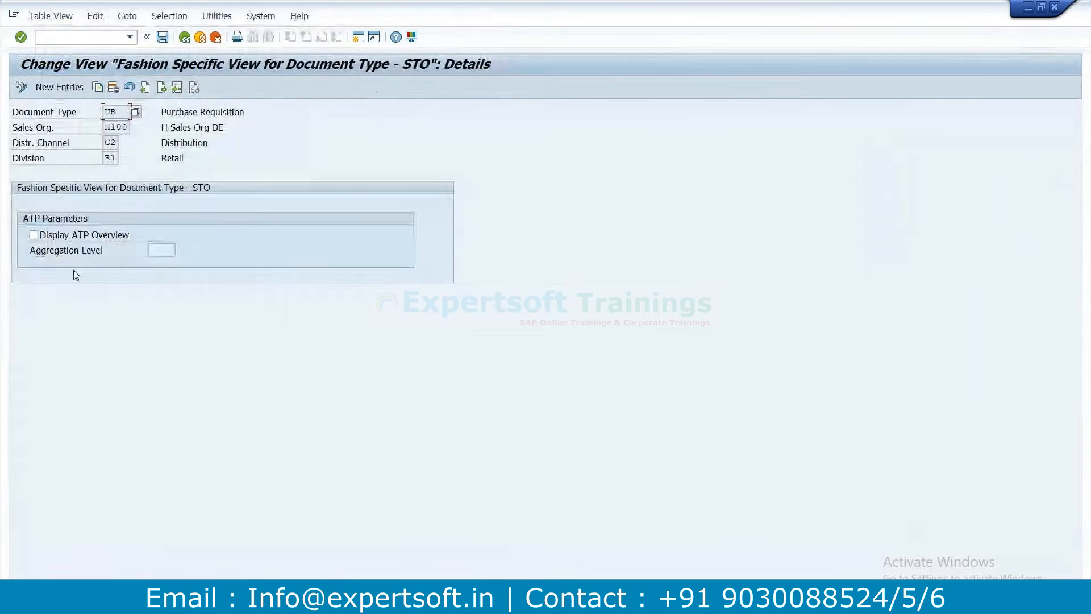
pyautogui.click(185, 38)
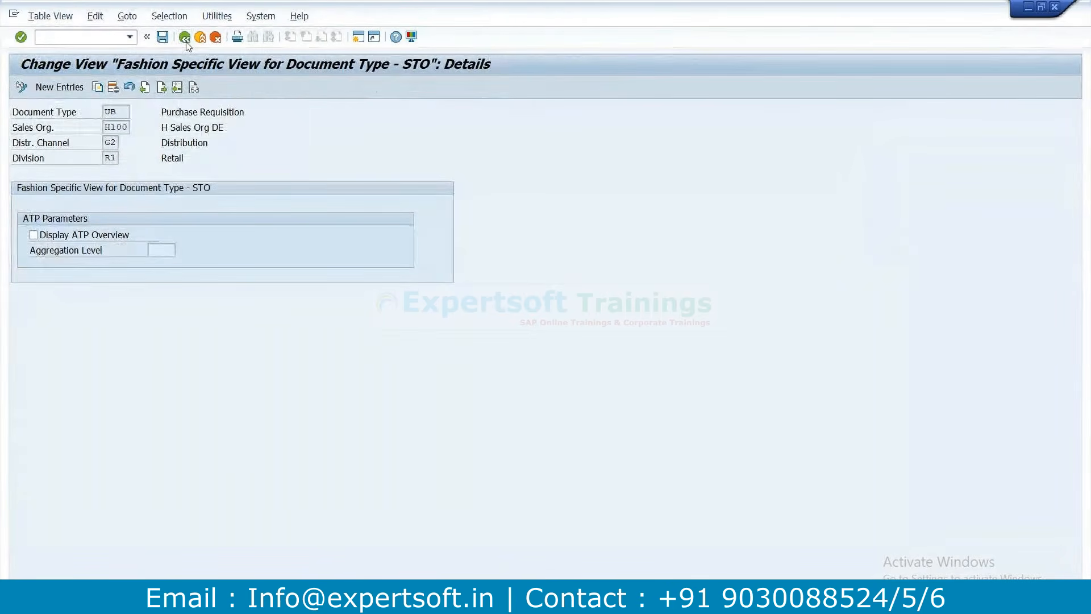
pyautogui.click(185, 38)
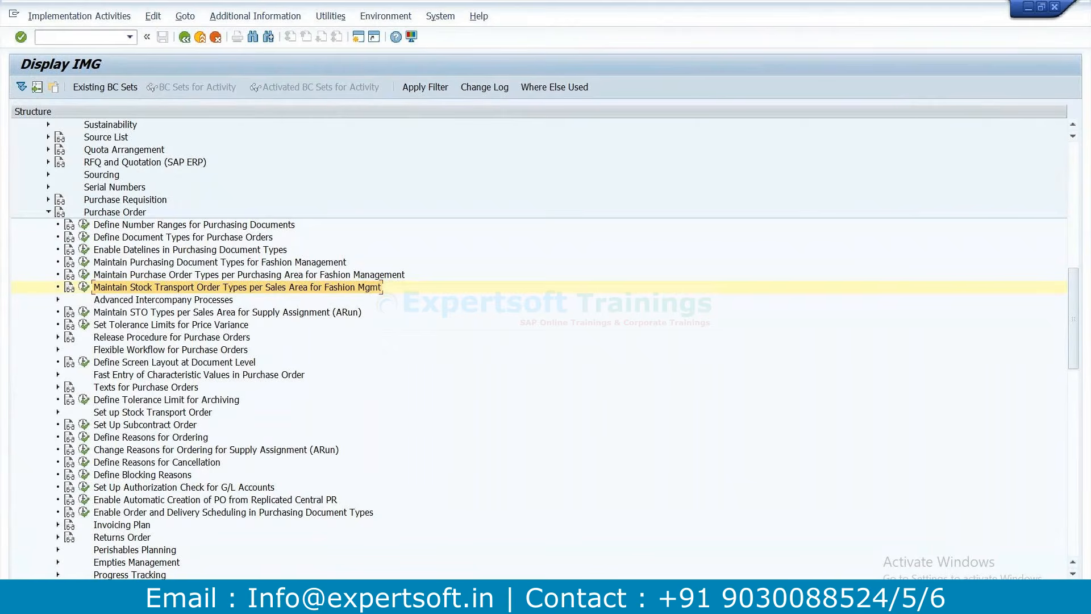
# Switch to SAP Logon and log on to the S4H 2023 system
pyautogui.moveTo(643, 603)
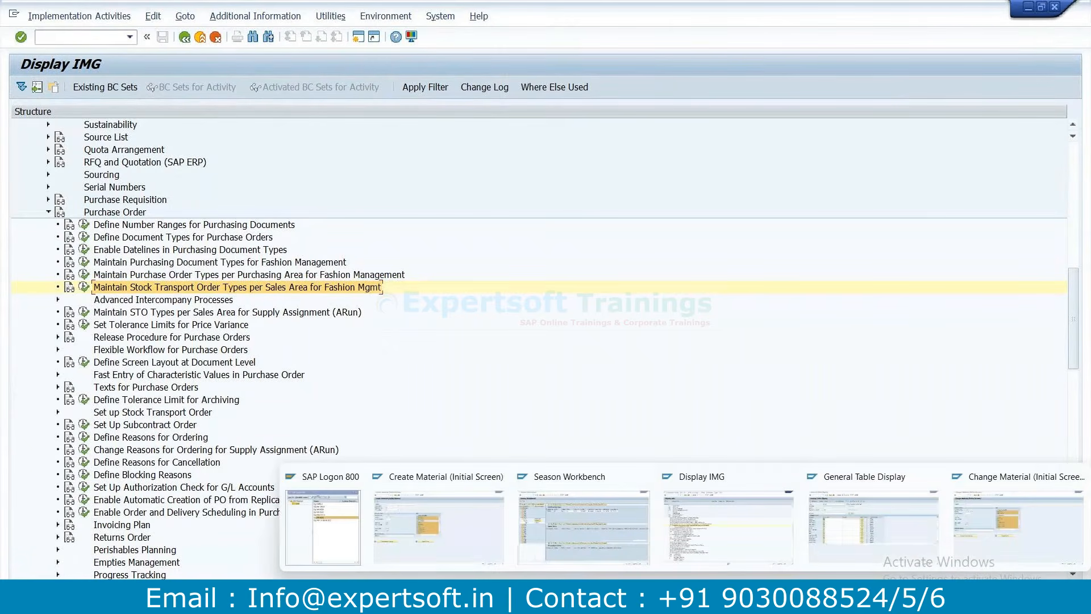
pyautogui.click(351, 546)
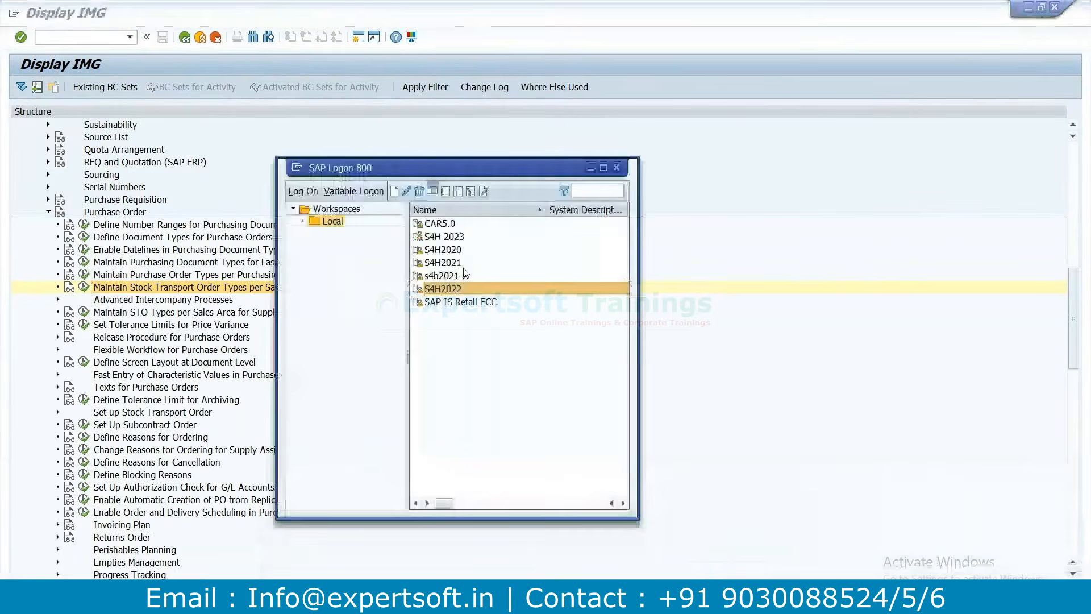
pyautogui.click(460, 235)
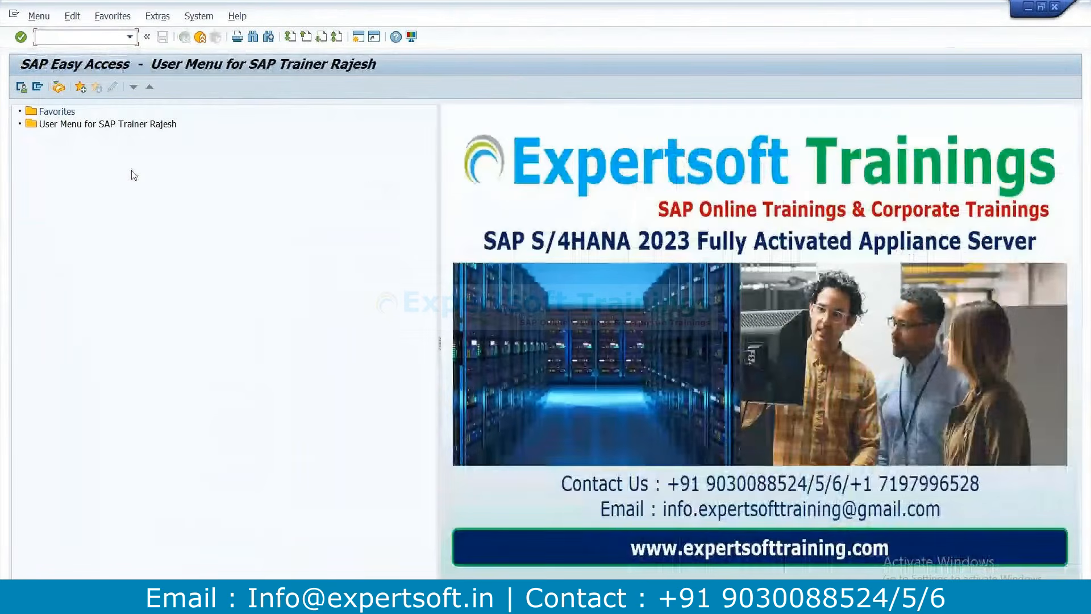
# Start transaction SPRO in the S4H 2023 system and display the SAP Reference IMG
pyautogui.write('se16')
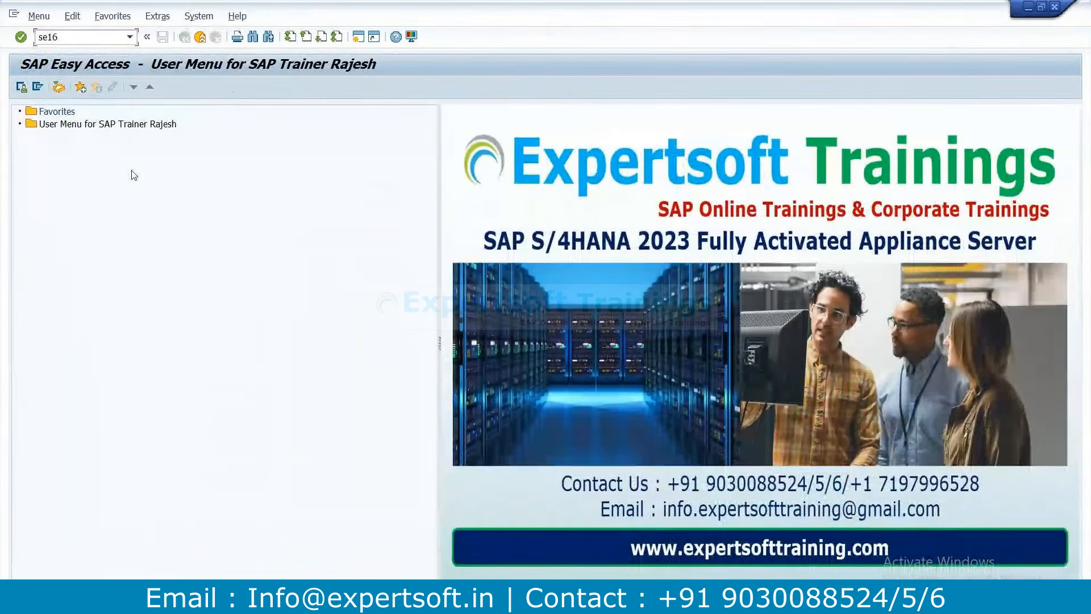
pyautogui.press('BackSpace')
pyautogui.press('BackSpace')
pyautogui.write('spro')
pyautogui.press('Return')
pyautogui.click(104, 94)
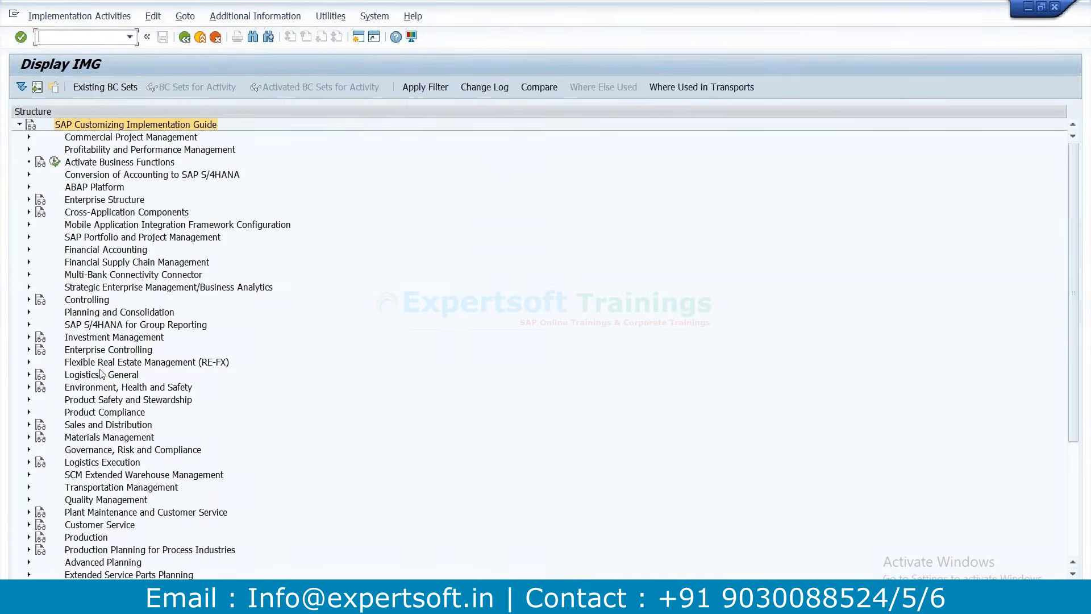
# Expand the Materials Management, Purchasing and Purchase Order nodes in the S4H 2023 IMG
pyautogui.click(28, 437)
pyautogui.click(38, 475)
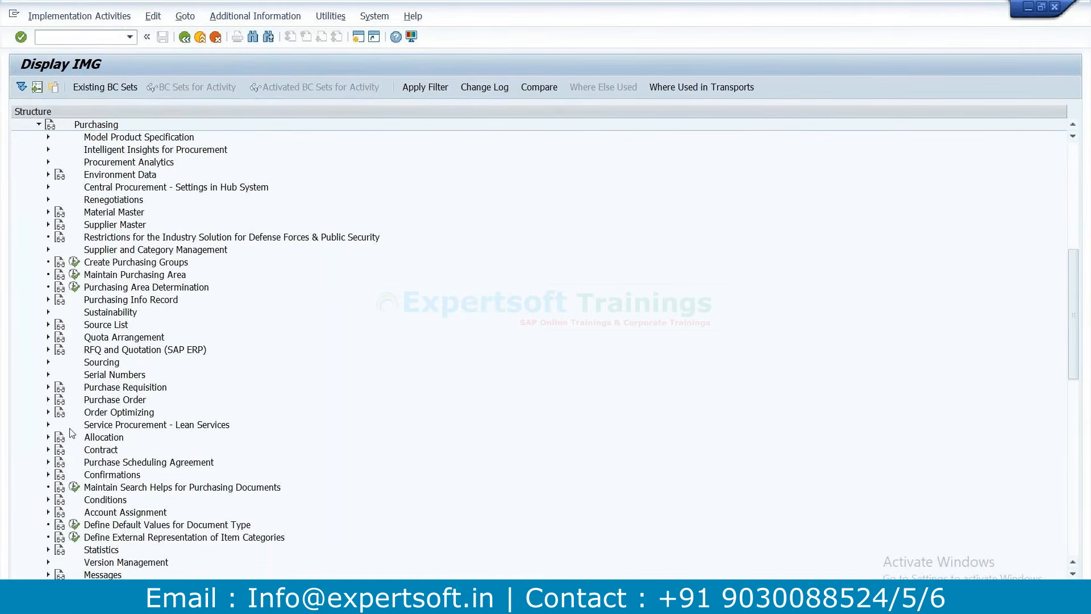
pyautogui.click(48, 400)
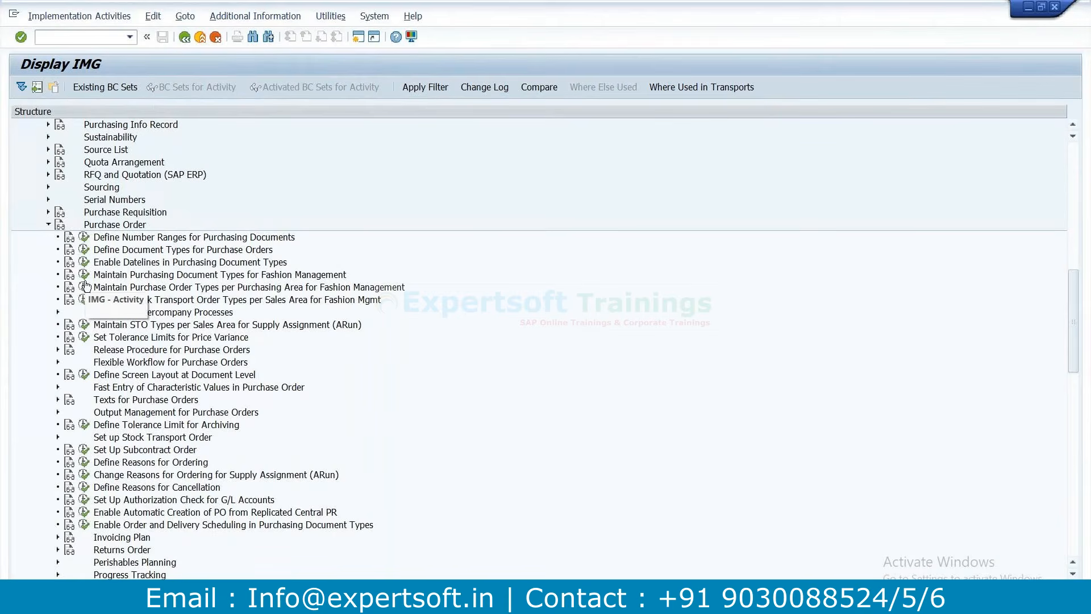
# View the fashion management details of purchasing document type NB Standard PO in the S4H 2023 system and return to the IMG
pyautogui.click(84, 276)
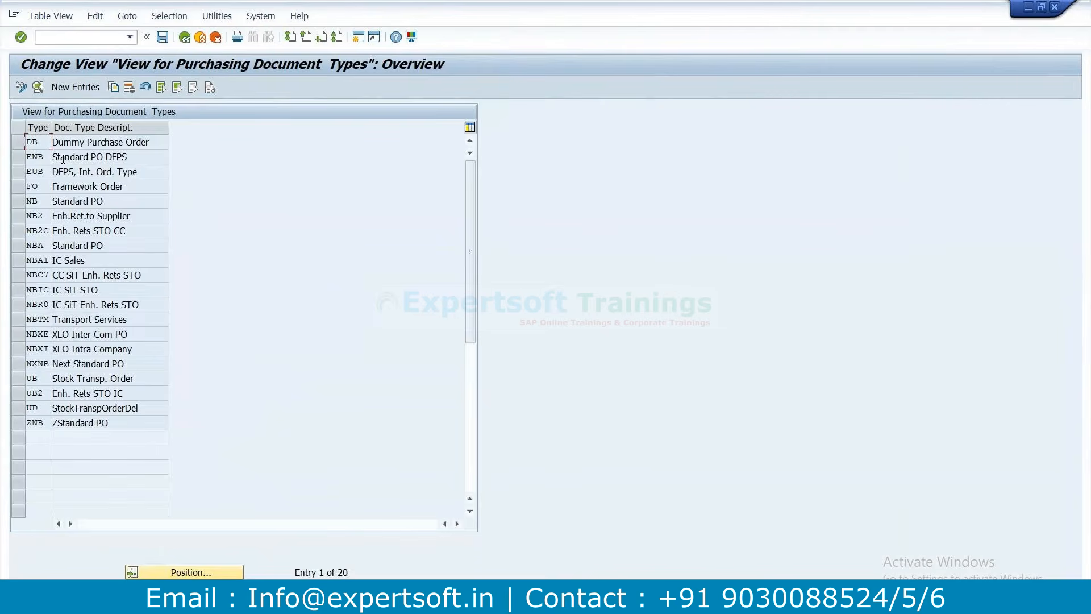
pyautogui.doubleClick(45, 203)
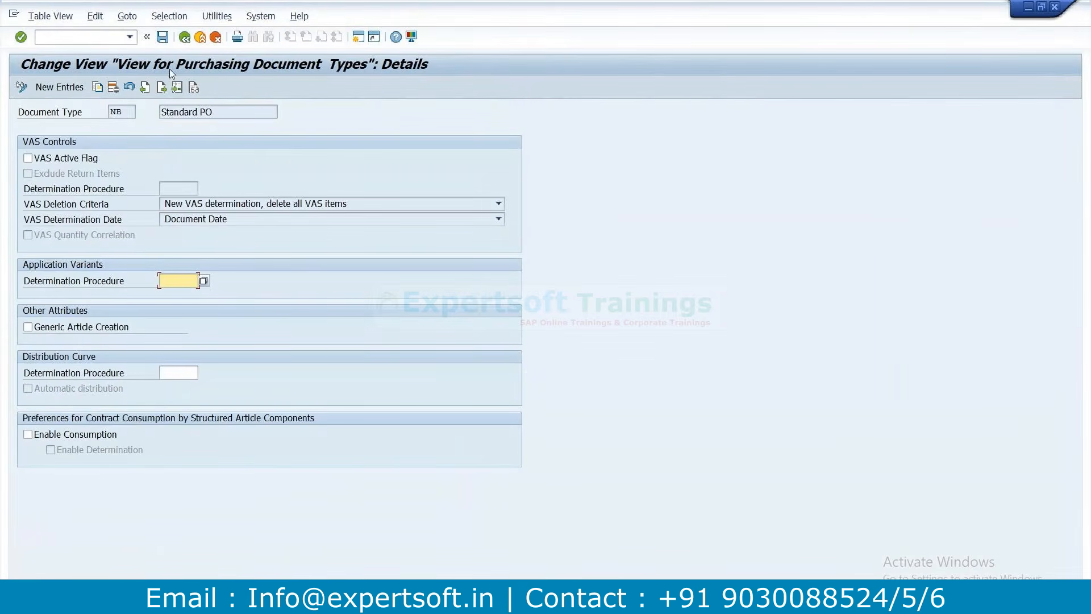
pyautogui.click(184, 37)
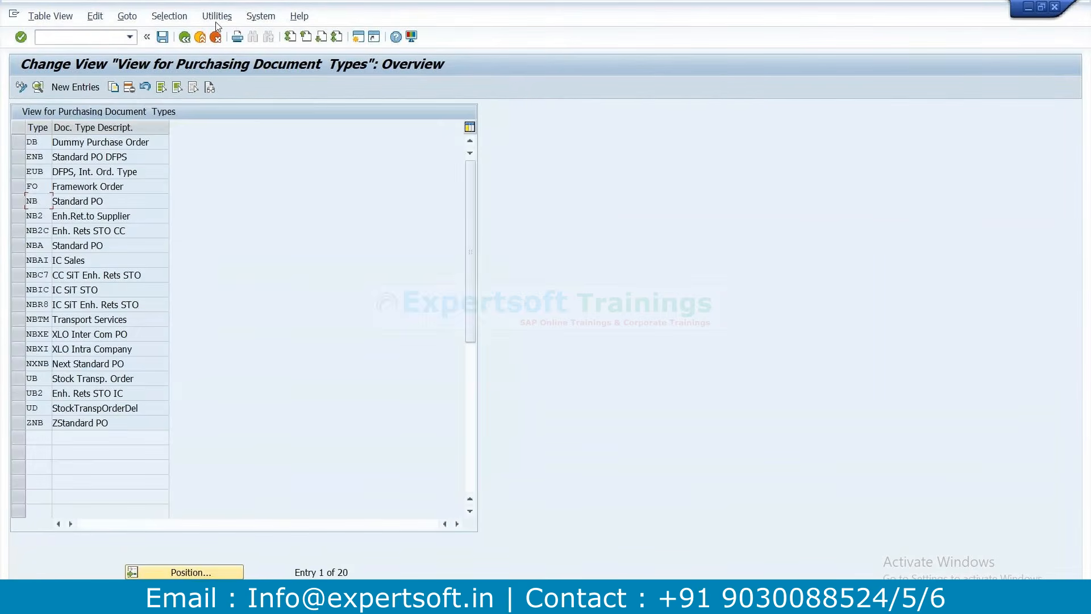
pyautogui.click(184, 37)
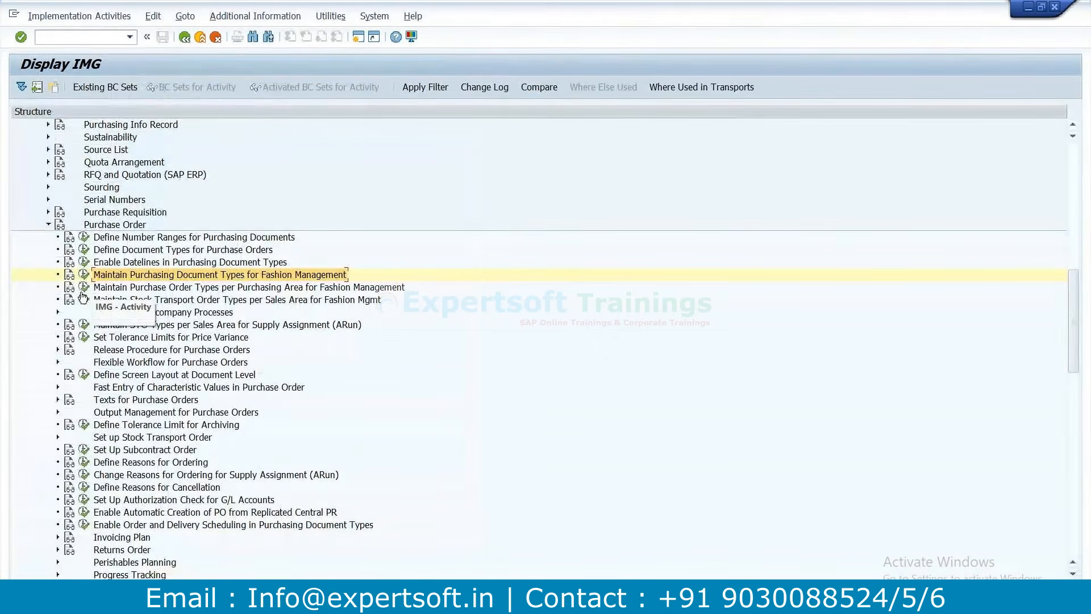
# Start a new entry in Maintain Purchase Order Types per Purchasing Area for Fashion Management
pyautogui.click(126, 288)
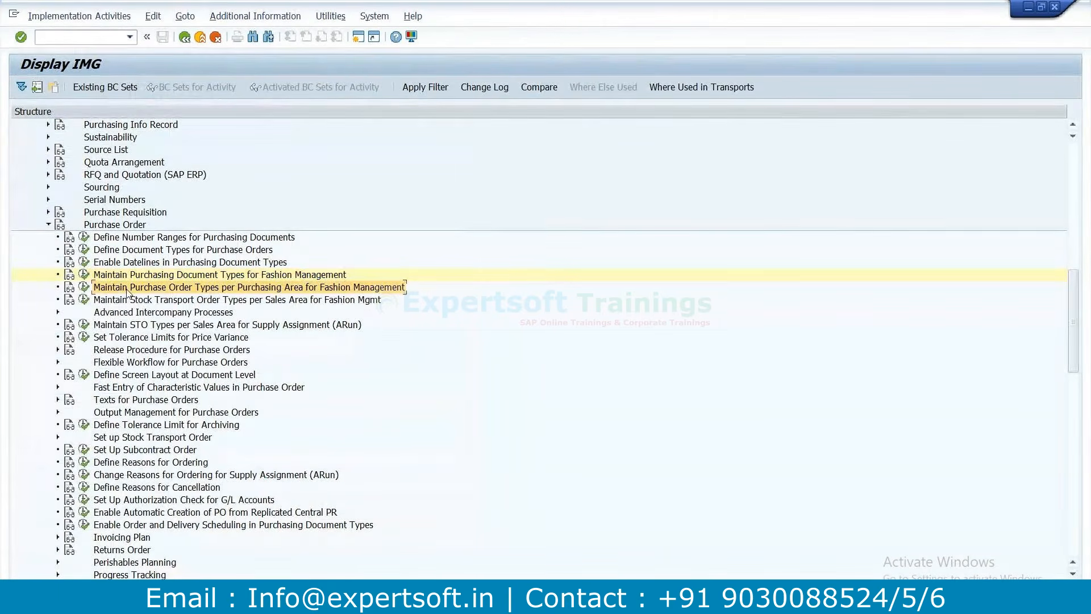
pyautogui.click(85, 288)
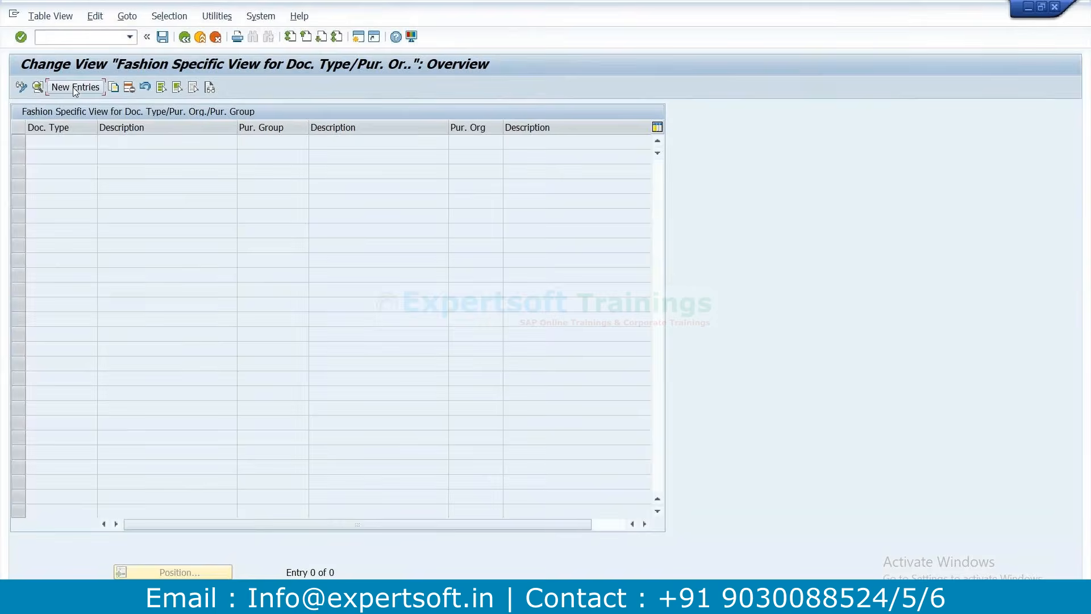
pyautogui.click(74, 89)
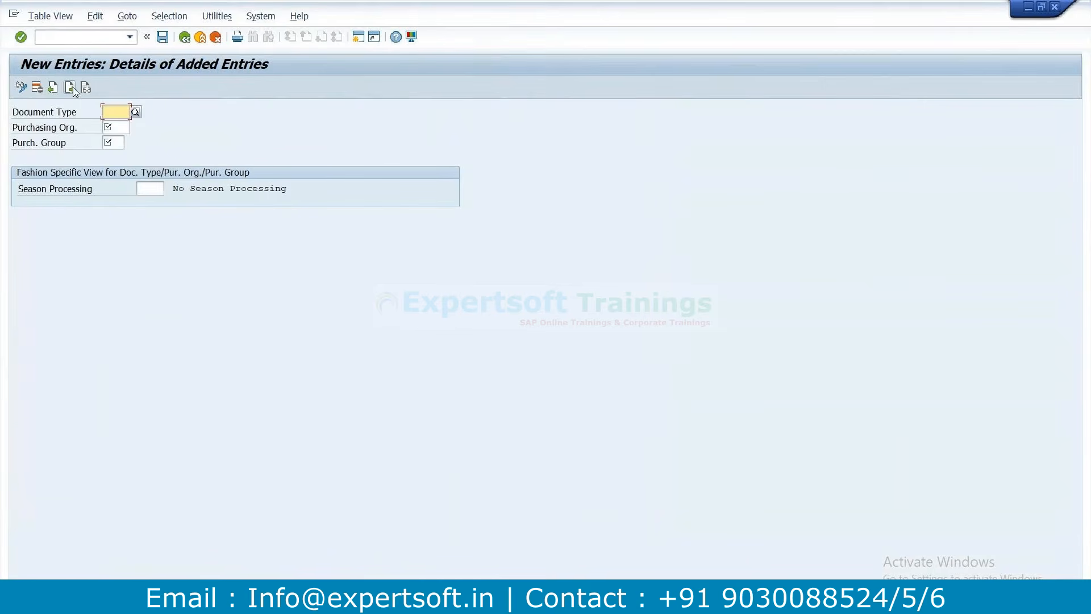
# Enter document type NB, purchasing organization 0001 and purchasing group 001 for the new entry
pyautogui.write('NB')
pyautogui.press('Return')
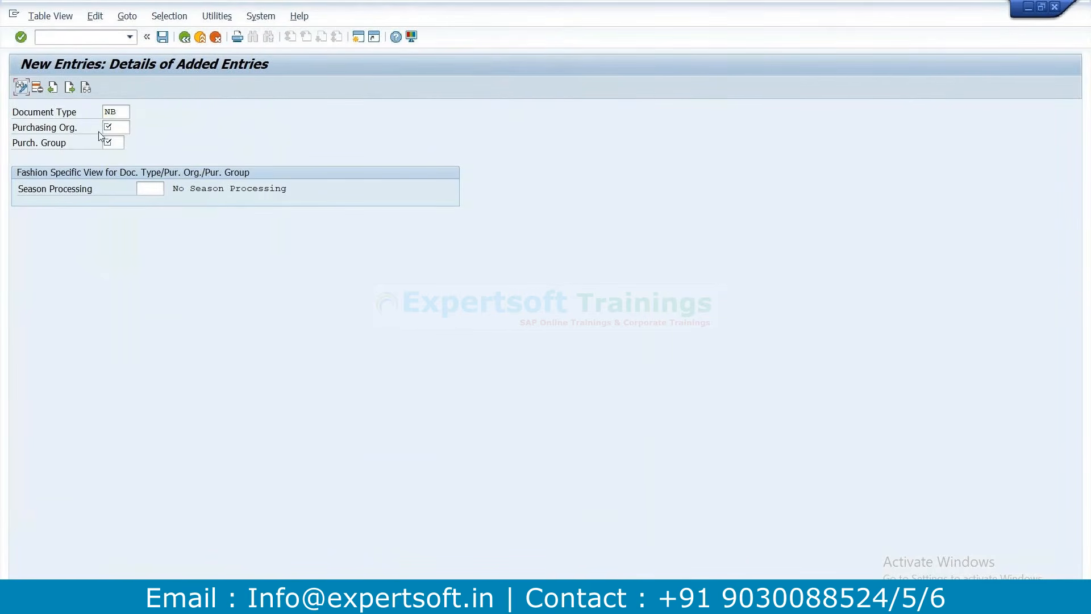
pyautogui.click(114, 128)
pyautogui.click(116, 128)
pyautogui.write('0001')
pyautogui.press('Return')
pyautogui.click(113, 145)
pyautogui.write('001')
pyautogui.press('Return')
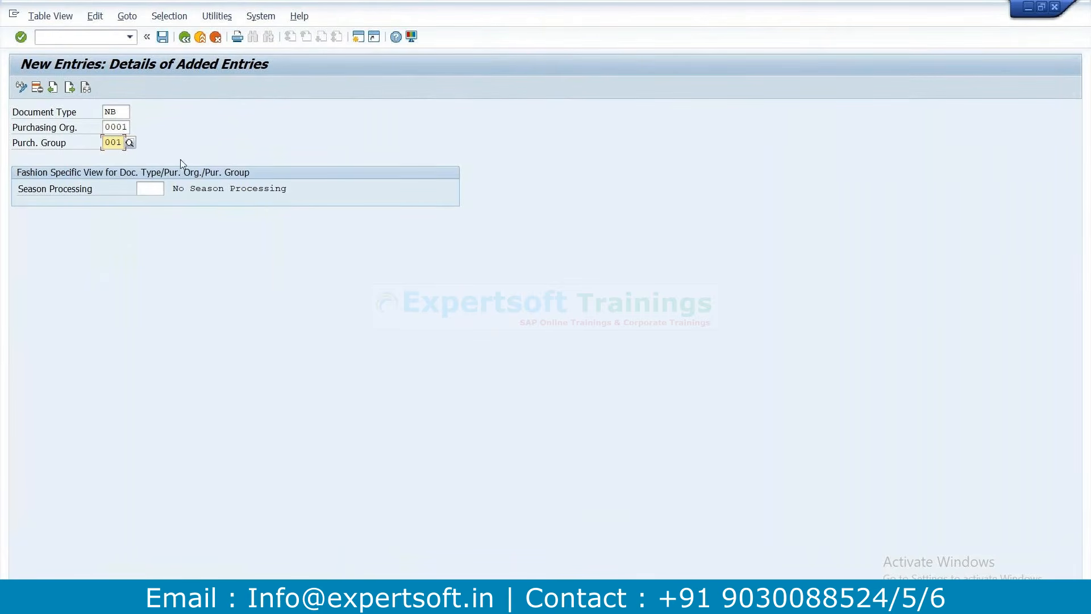
# Set Season Processing to P, Check Season at Item level, for the new entry
pyautogui.click(155, 189)
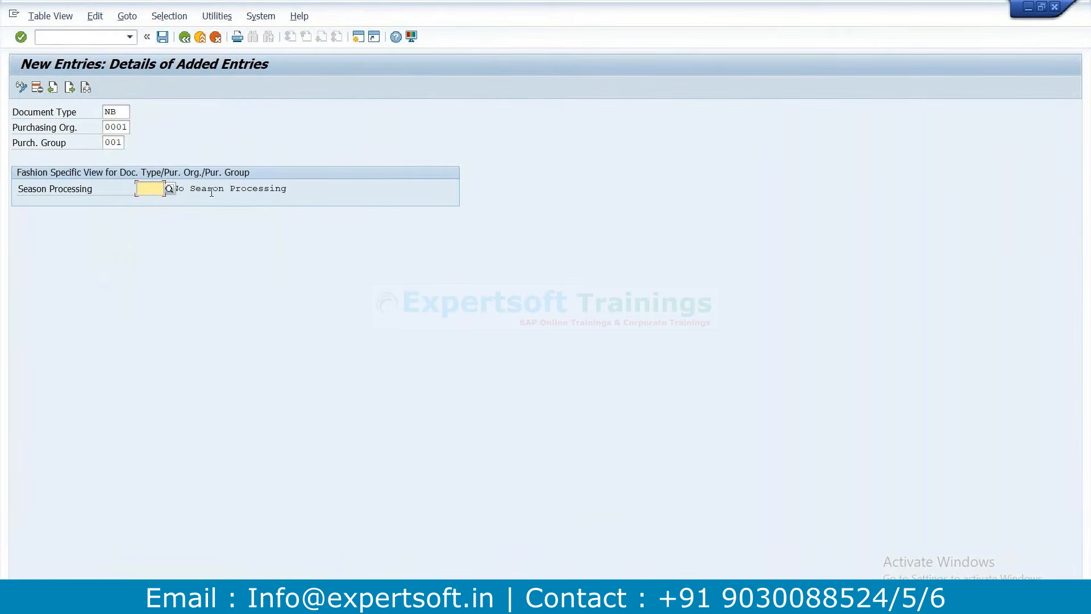
pyautogui.click(169, 189)
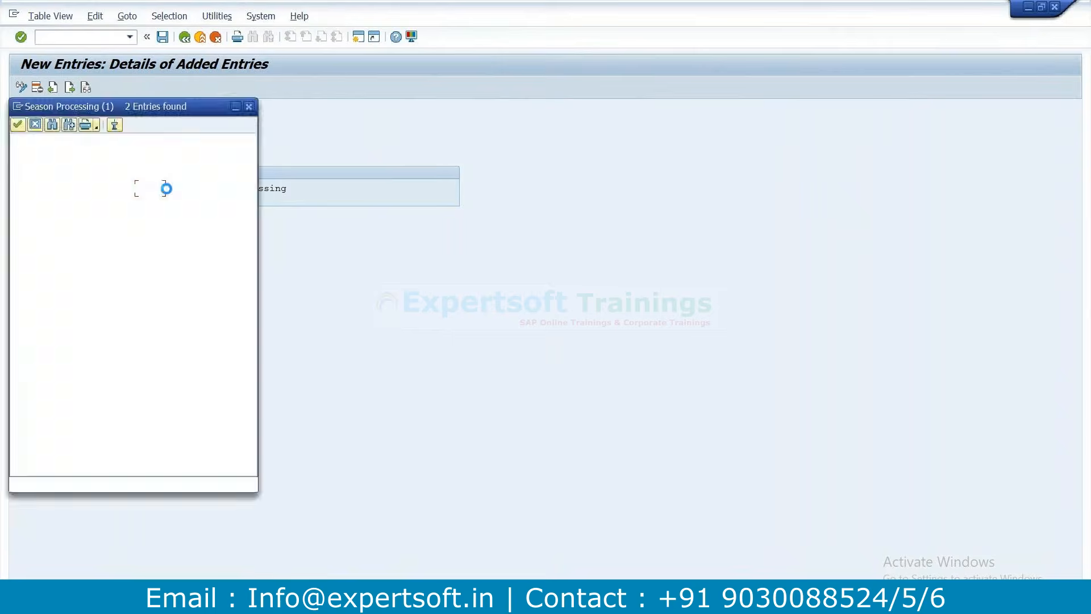
pyautogui.doubleClick(156, 168)
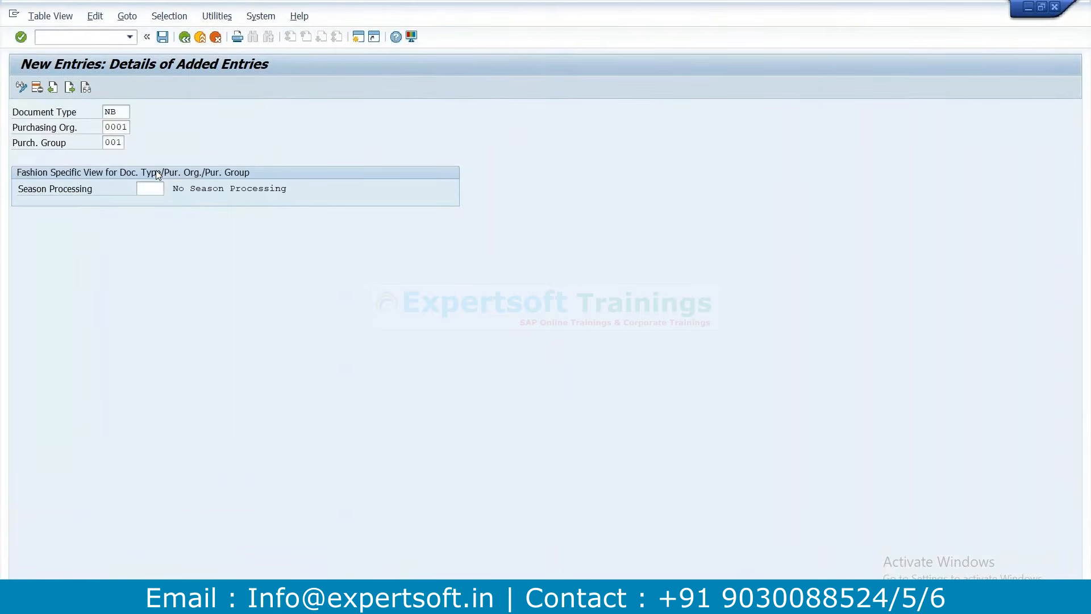
pyautogui.press('Return')
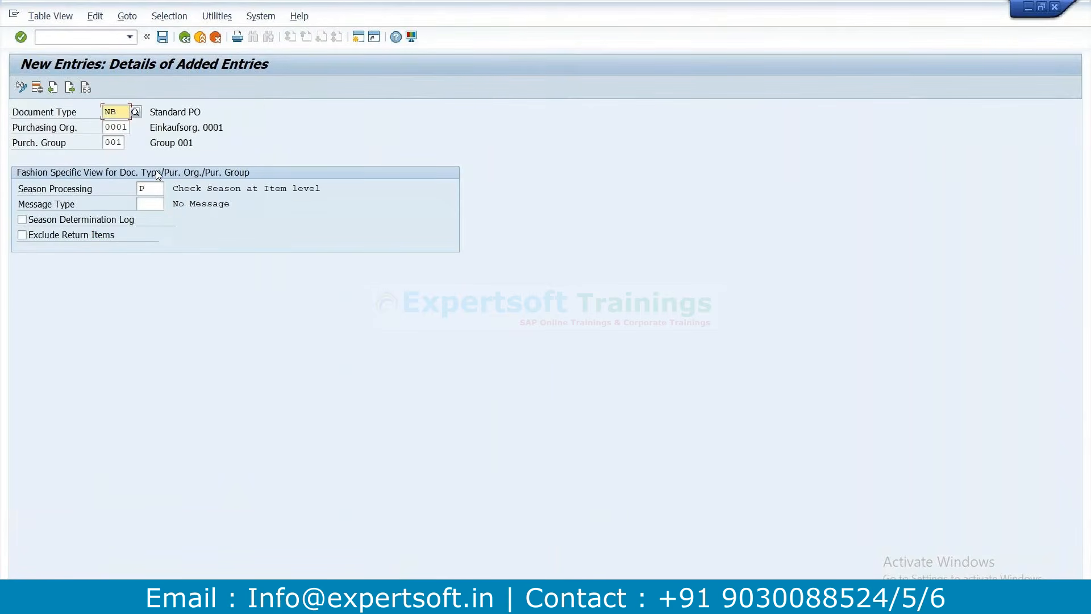
# Enable the Season Determination Log and set the season processing message type to W (Warning)
pyautogui.click(23, 221)
pyautogui.click(158, 203)
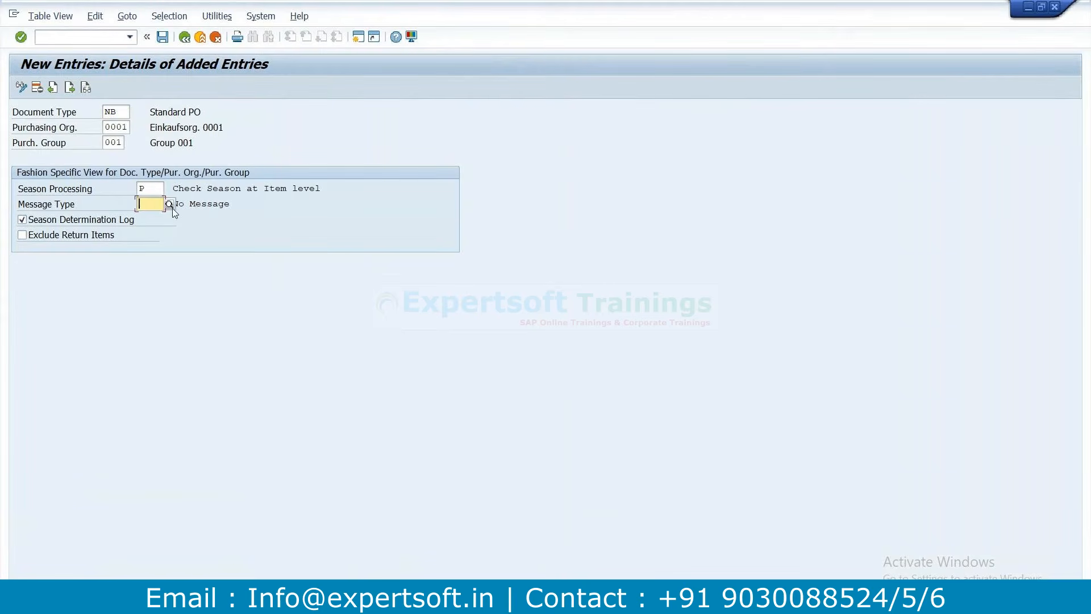
pyautogui.click(169, 204)
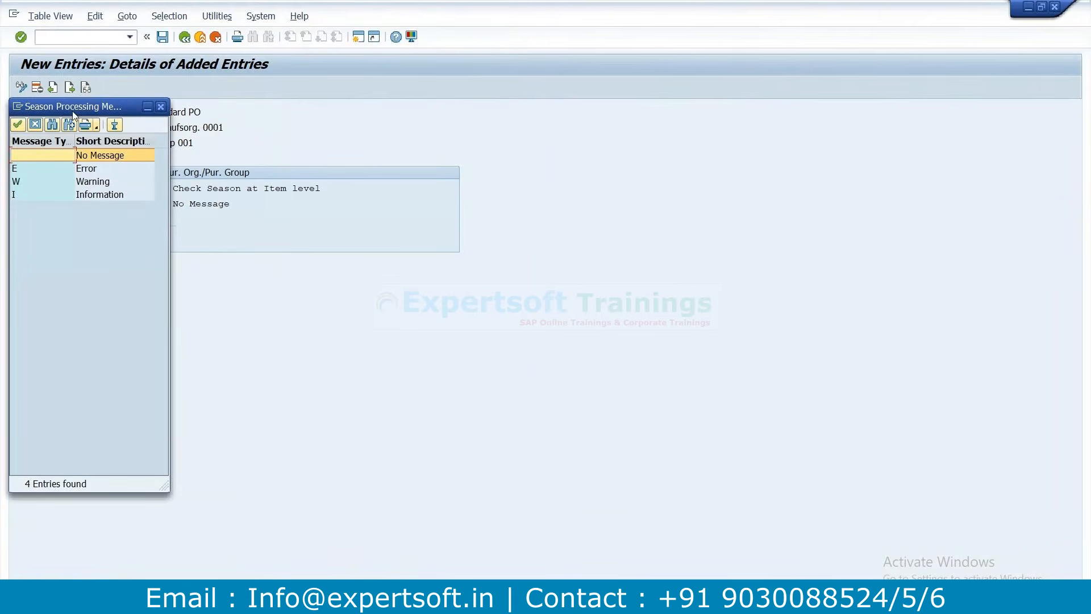
pyautogui.moveTo(73, 112); pyautogui.dragTo(315, 125)
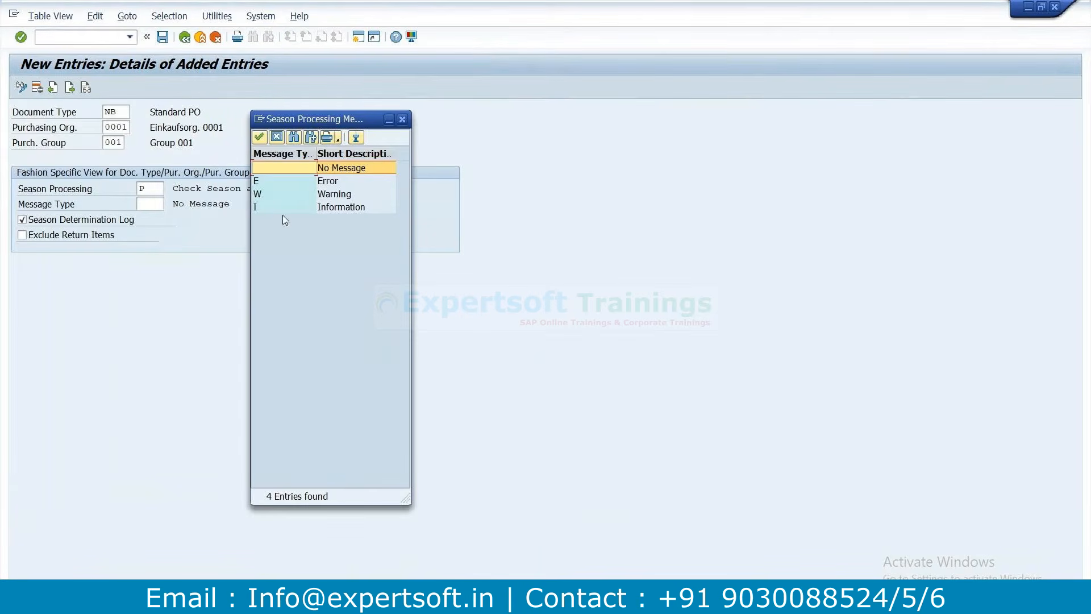
pyautogui.click(291, 184)
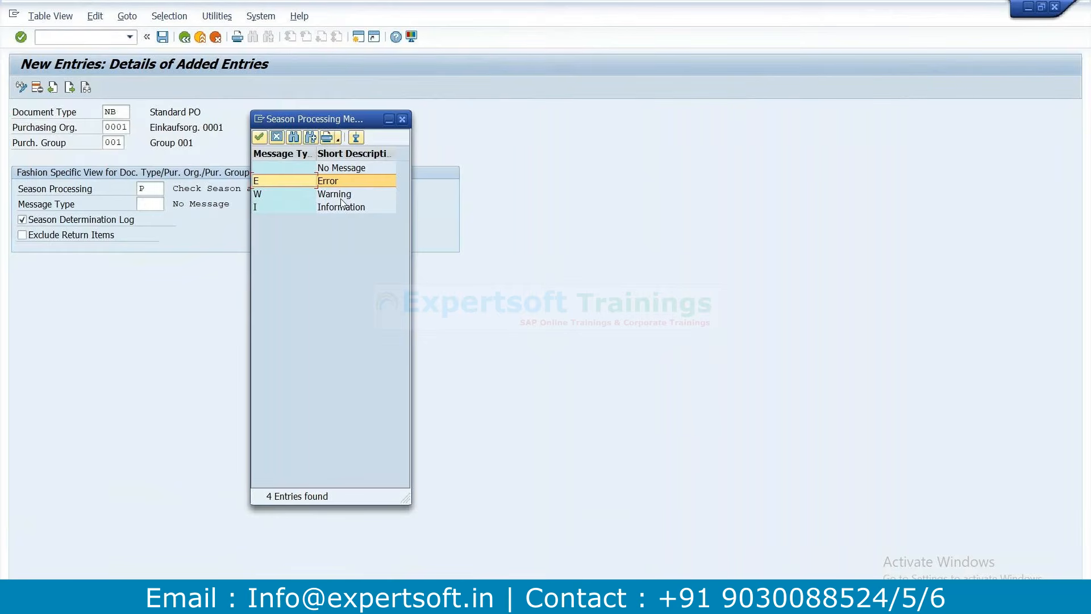
pyautogui.doubleClick(341, 196)
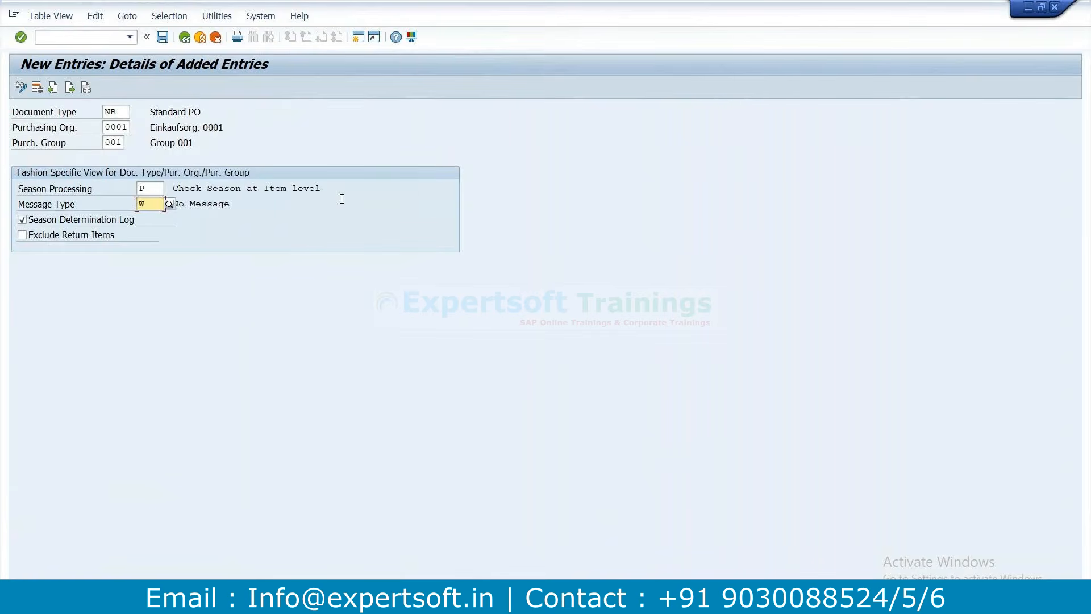
pyautogui.press('Return')
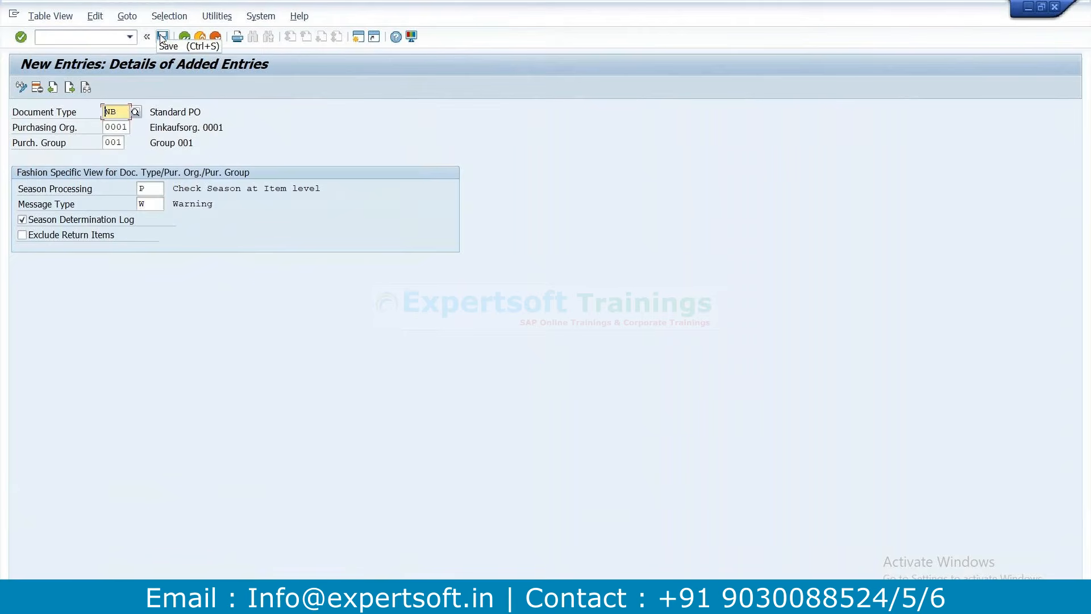
# Save the new fashion-specific entry to customizing request P23K900221
pyautogui.click(162, 37)
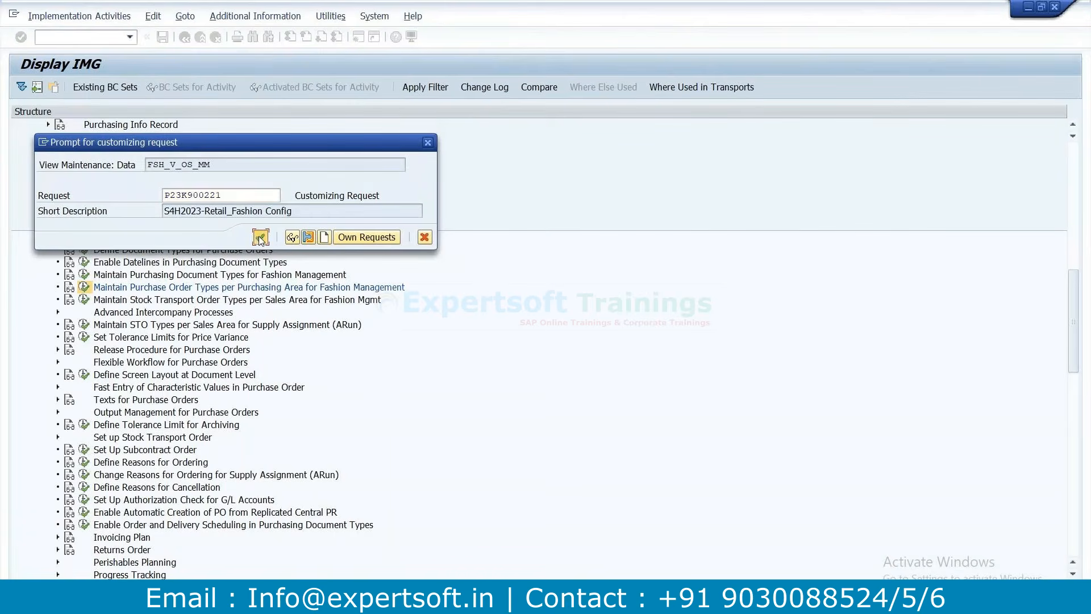
pyautogui.click(259, 237)
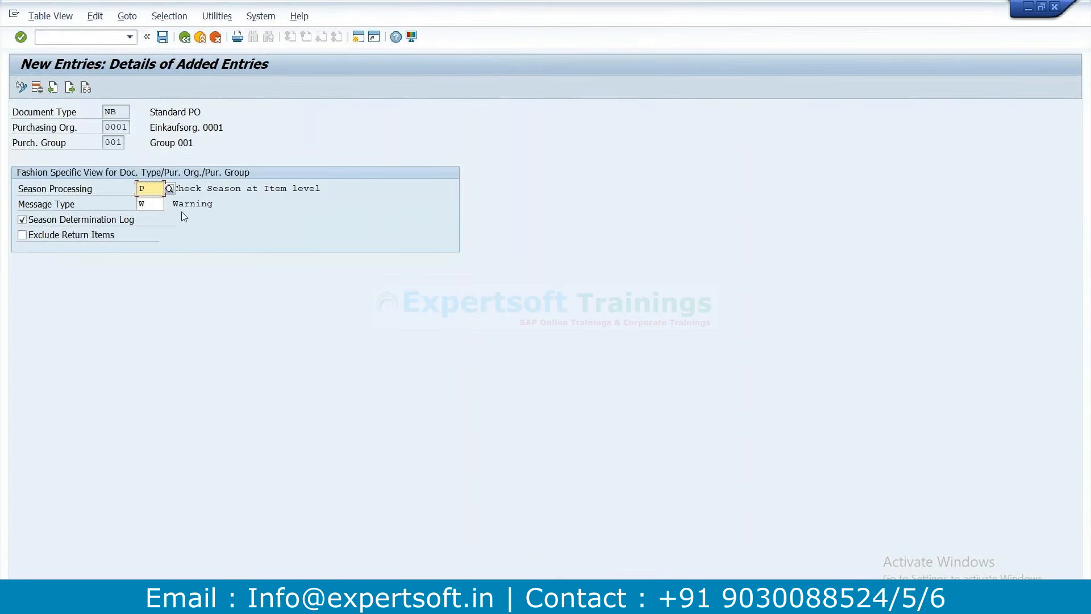
pyautogui.click(158, 206)
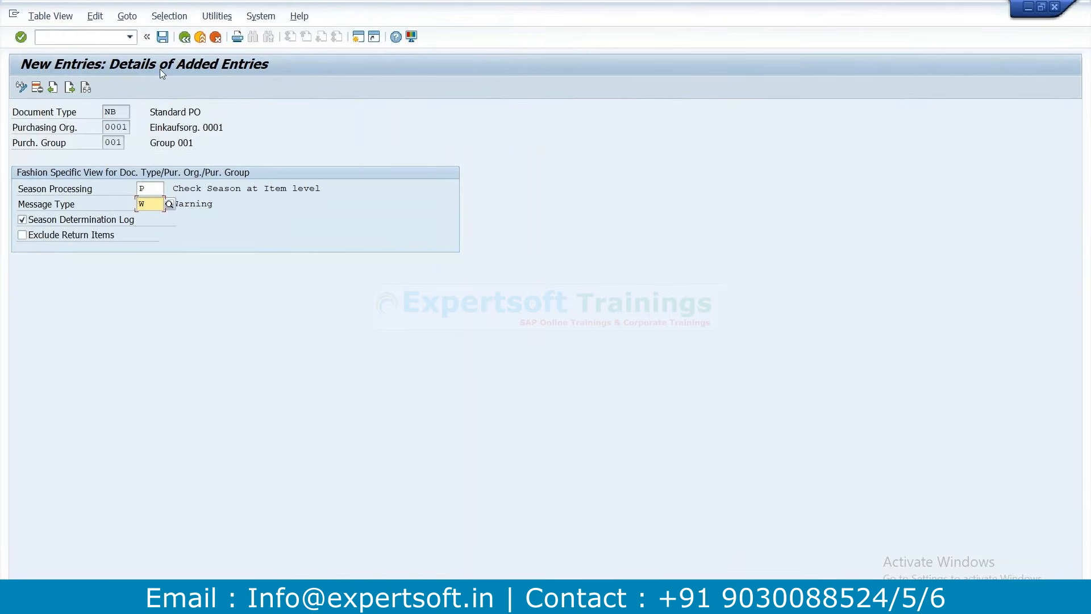
pyautogui.hotkey('shift', 'Tab')
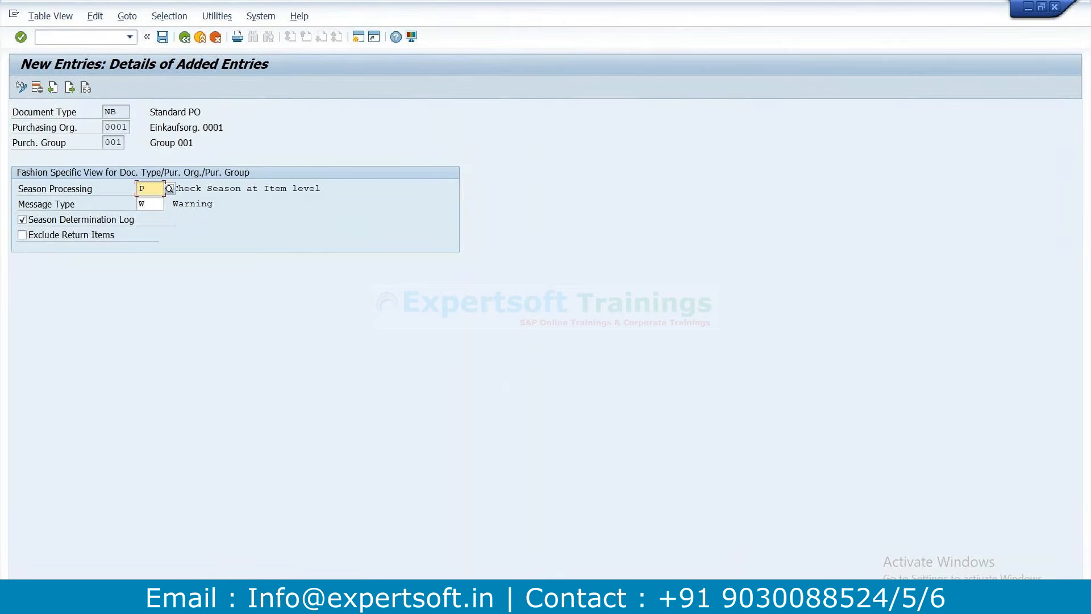
# Switch to the Season Workbench session and start transaction MM42 from SAP Easy Access
pyautogui.moveTo(619, 600)
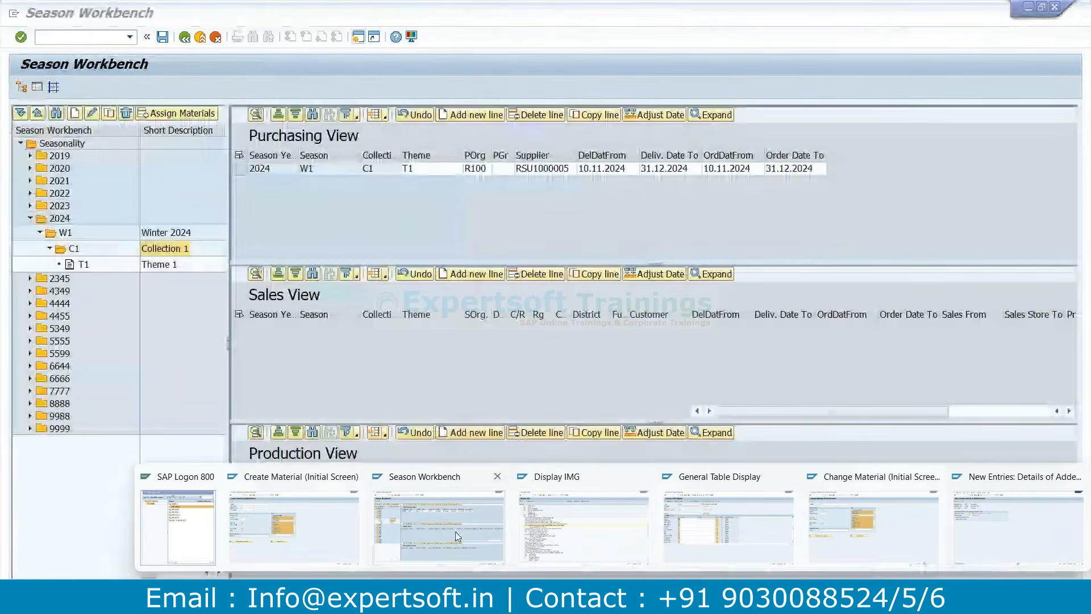
pyautogui.click(458, 536)
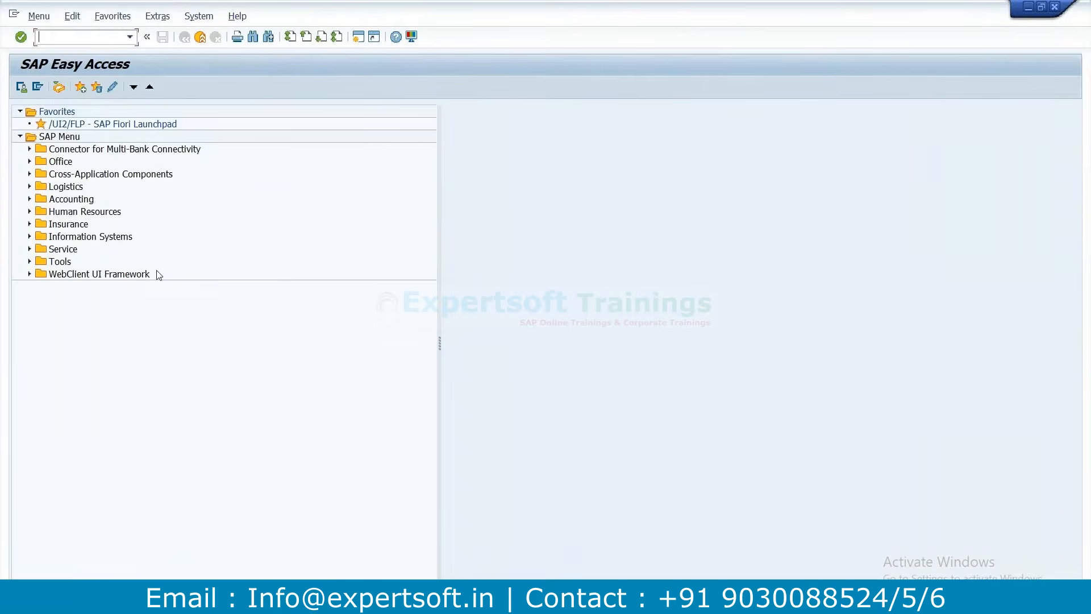
pyautogui.write('mm42')
pyautogui.press('Return')
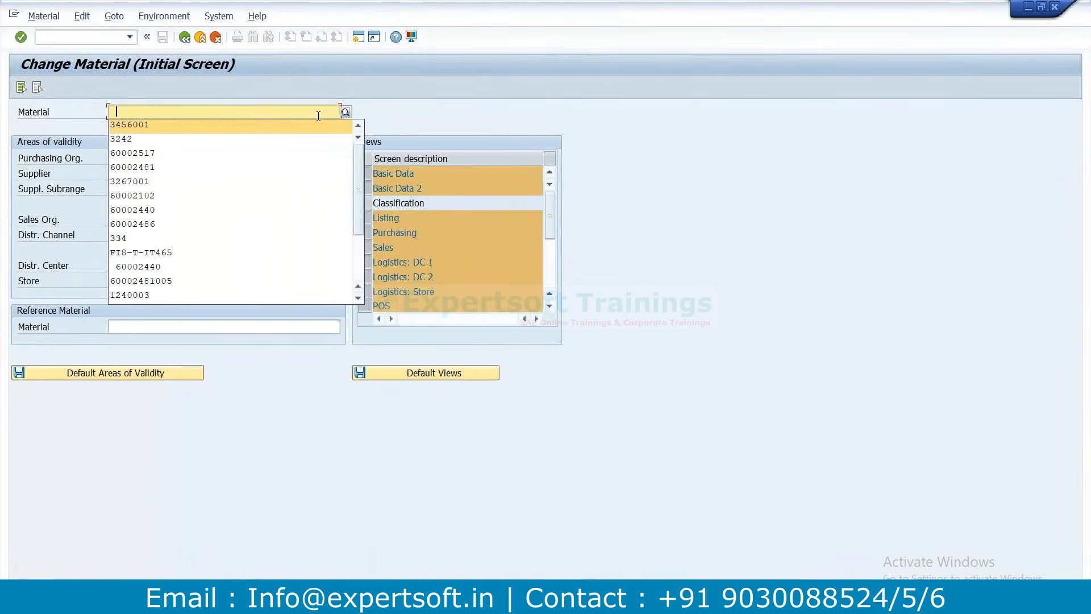
# Browse the search help list for the Material field and close it without choosing an entry
pyautogui.click(345, 115)
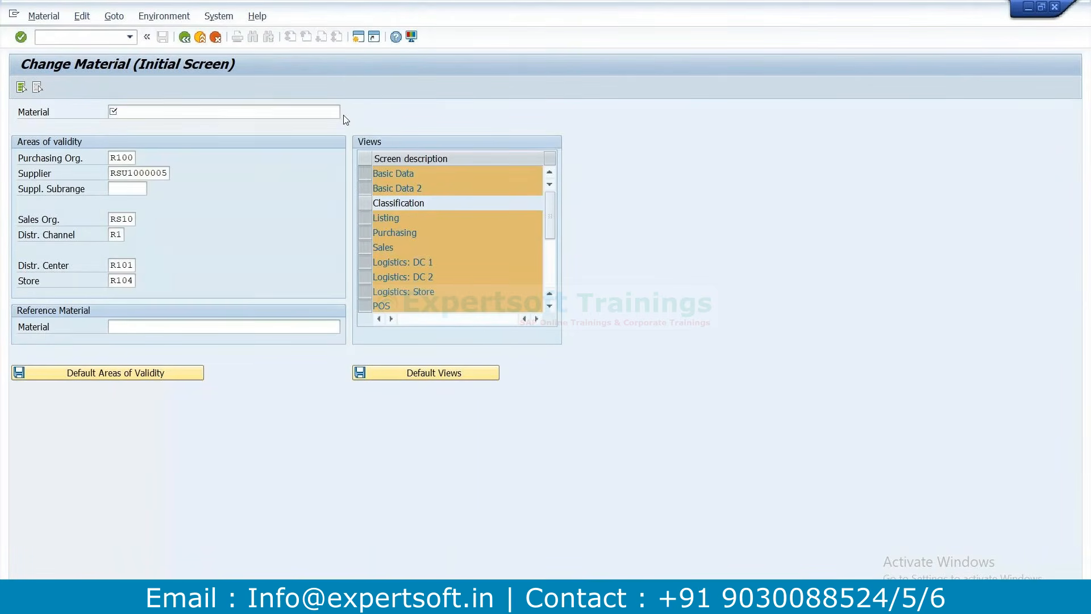
pyautogui.press('Return')
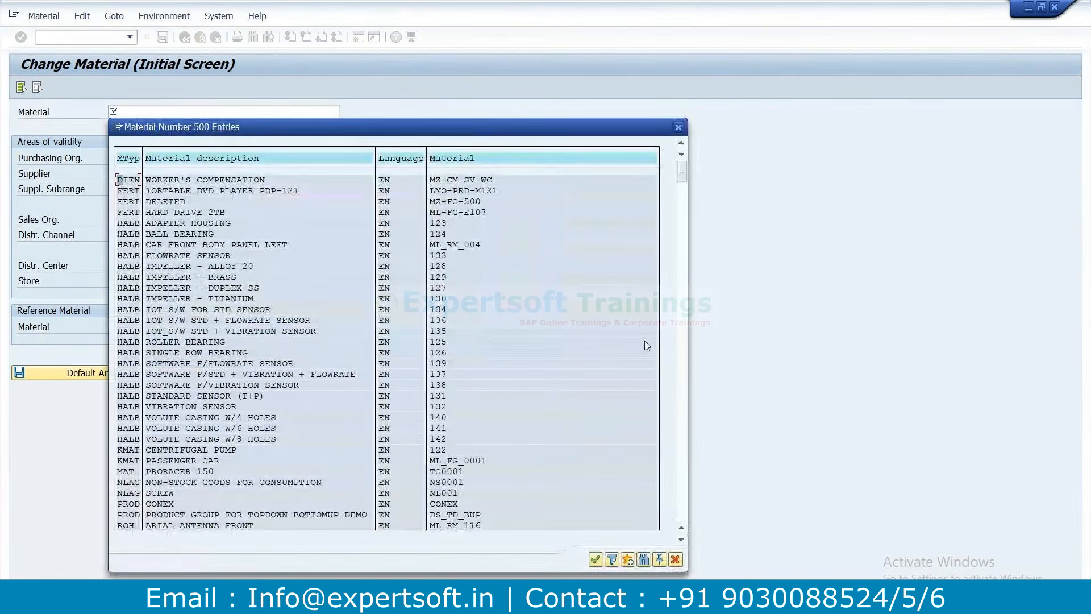
pyautogui.click(682, 250)
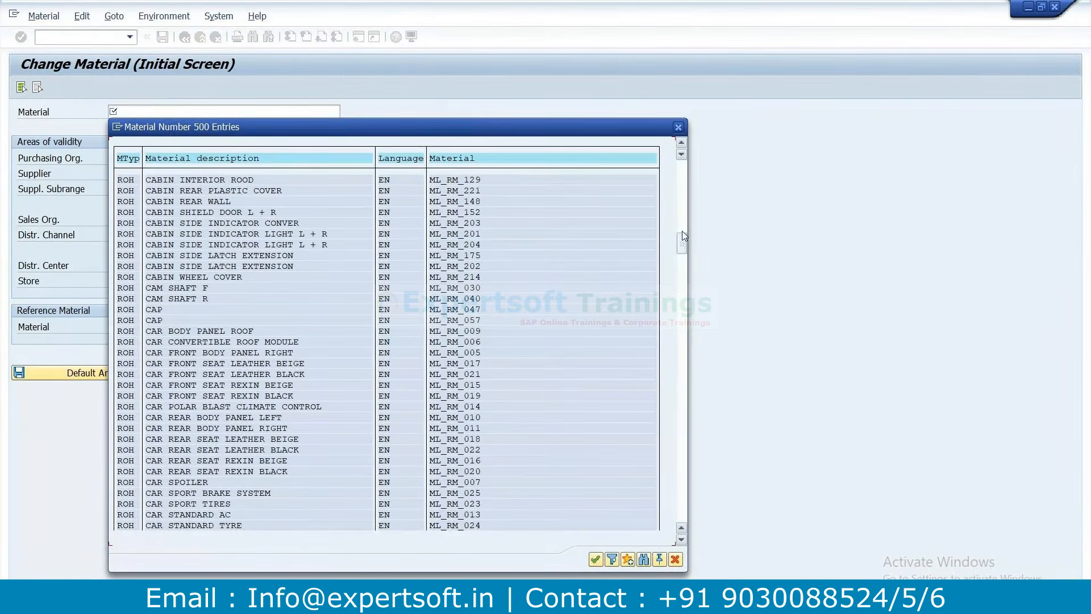
pyautogui.moveTo(683, 235); pyautogui.dragTo(701, 437)
pyautogui.click(675, 559)
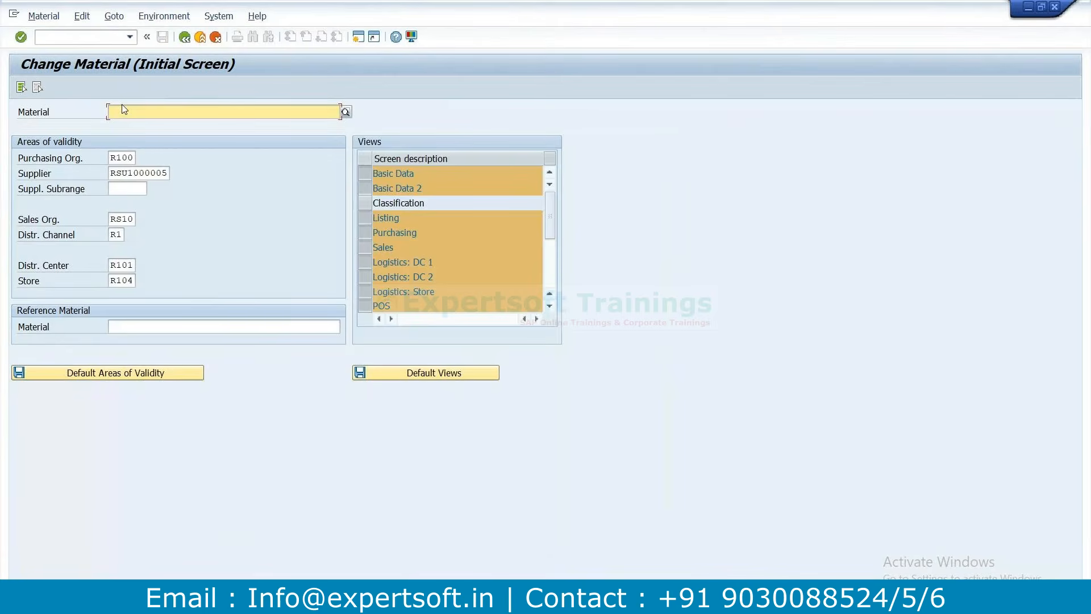
# Switch to the Create Material session, bring up General Table Display and load table MARA
pyautogui.click(96, 37)
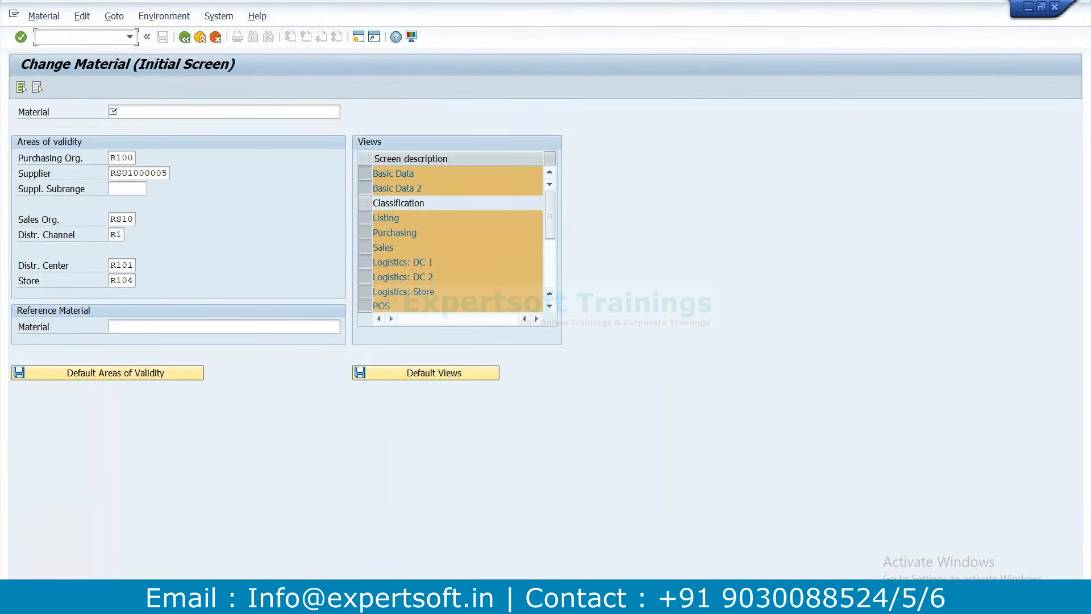
pyautogui.moveTo(681, 601)
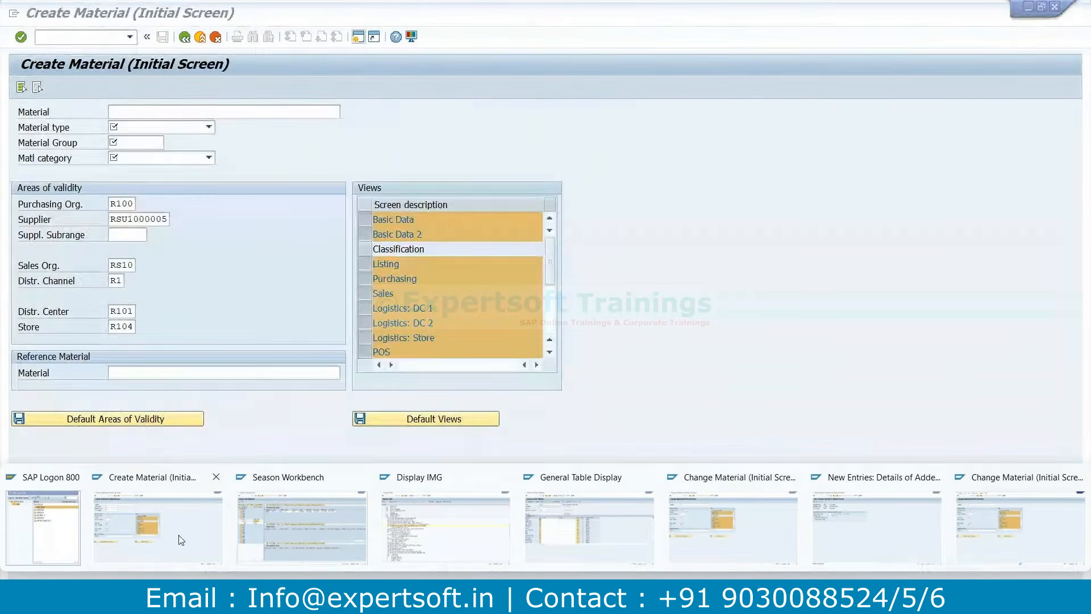
pyautogui.click(180, 538)
pyautogui.click(58, 38)
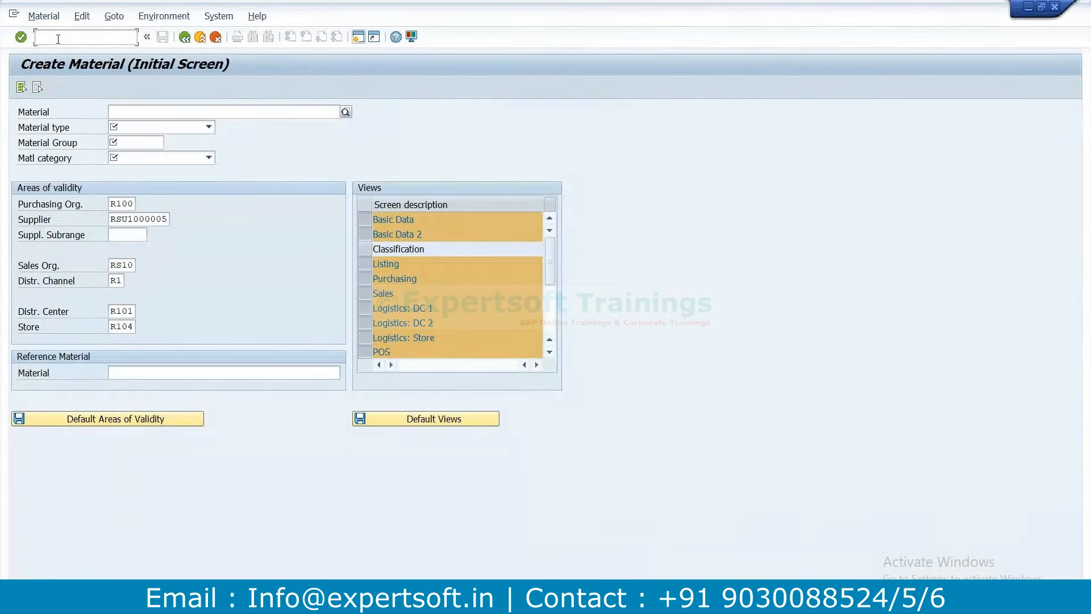
pyautogui.write('/nmm42')
pyautogui.press('Return')
pyautogui.moveTo(186, 110); pyautogui.dragTo(3, 126)
pyautogui.write('MARA')
pyautogui.press('Return')
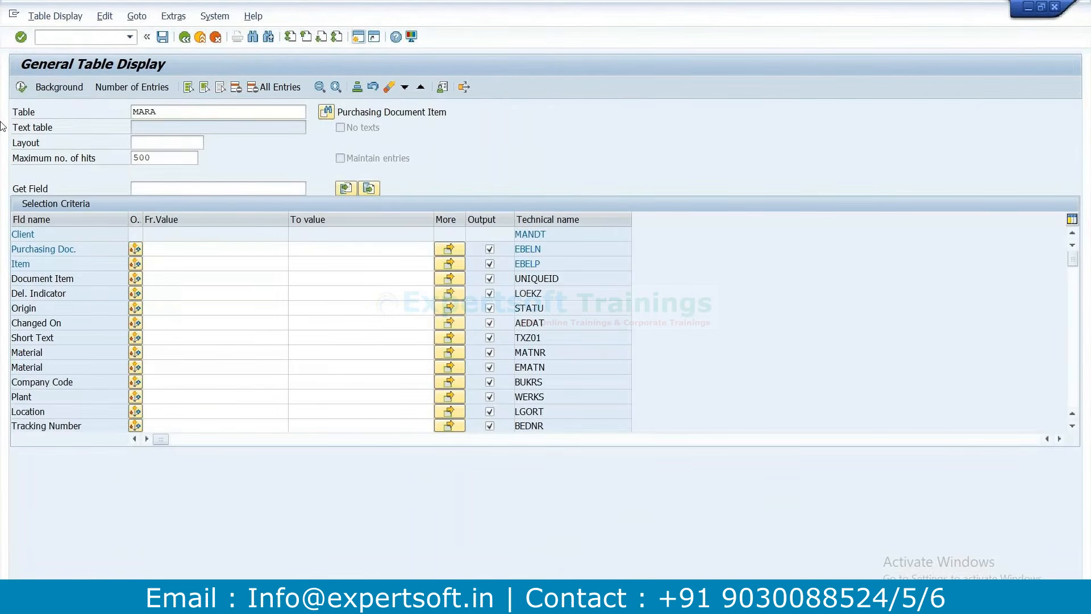
# Filter table MARA by the creator's user ID in Created By and display the matching entries
pyautogui.click(166, 274)
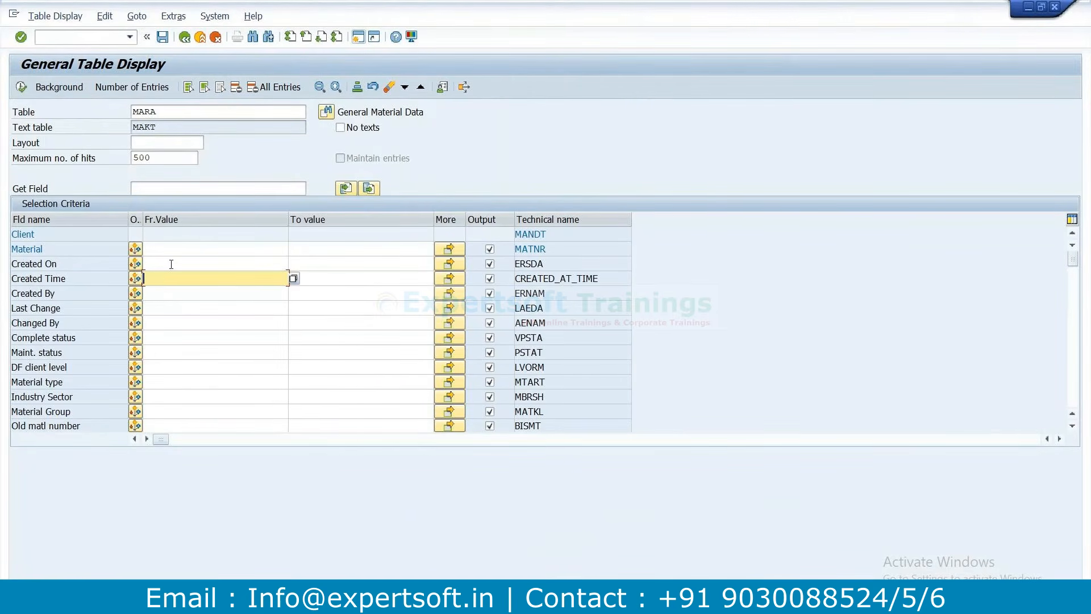
pyautogui.click(168, 294)
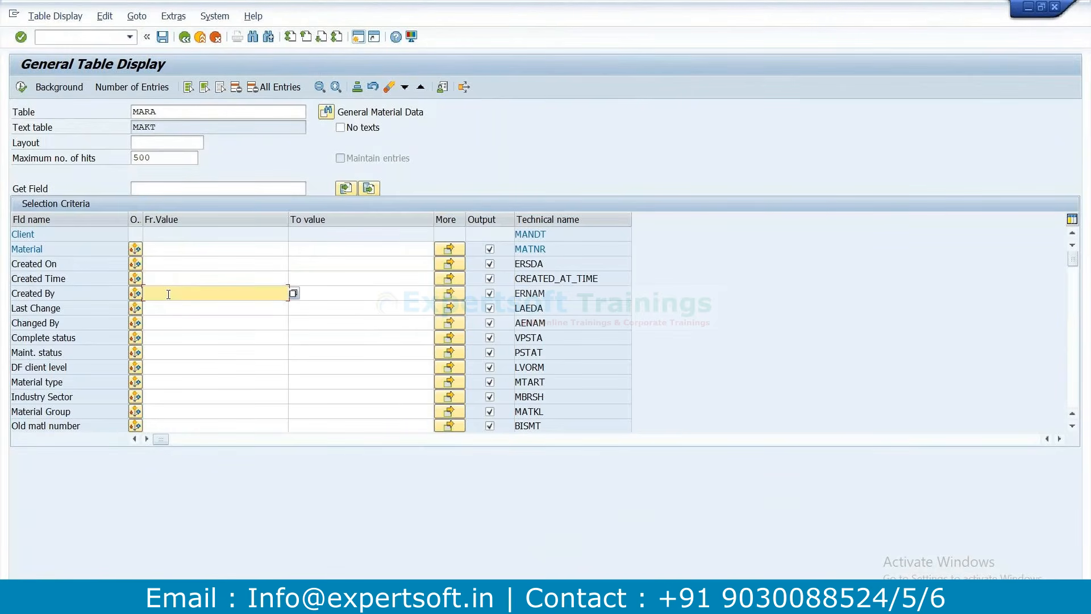
pyautogui.write('s4')
pyautogui.click(181, 308)
pyautogui.click(25, 90)
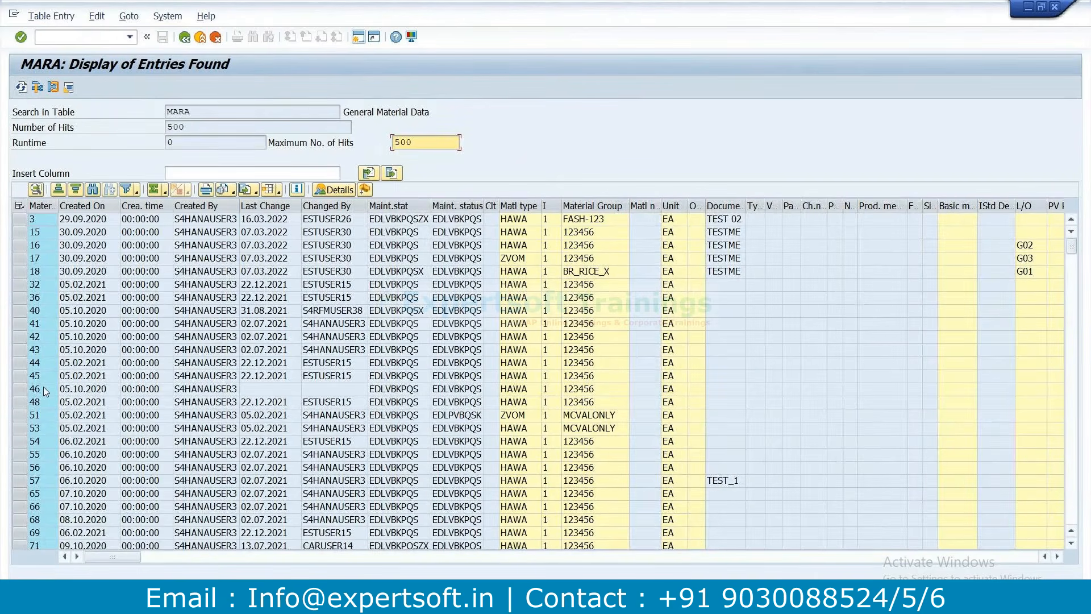
# Pick material 46 from the MARA entries and open it in the Change Material session
pyautogui.click(45, 391)
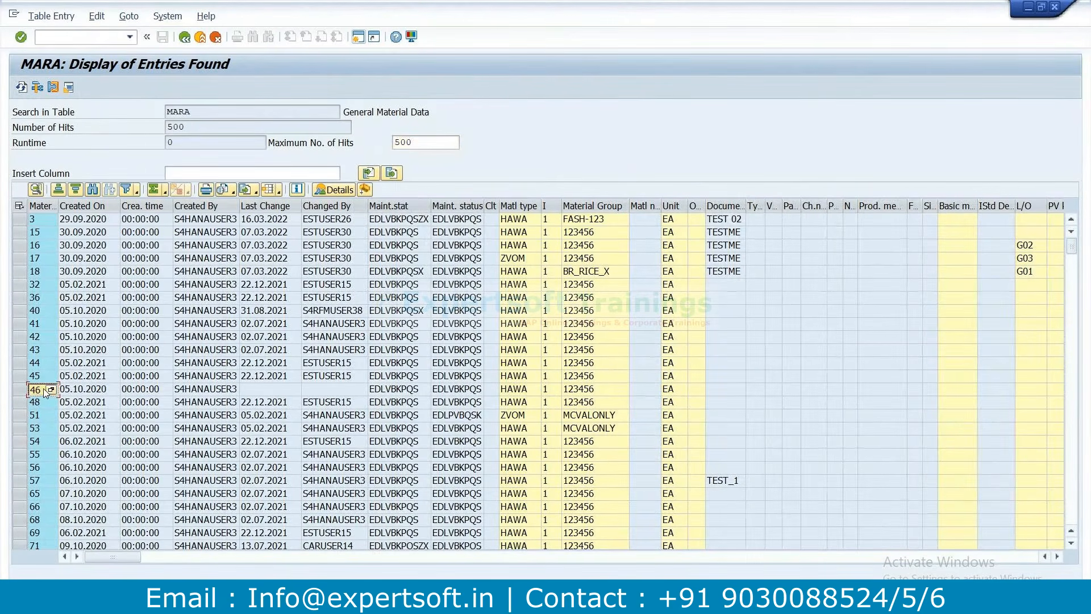
pyautogui.click(421, 602)
pyautogui.click(733, 528)
pyautogui.write('46')
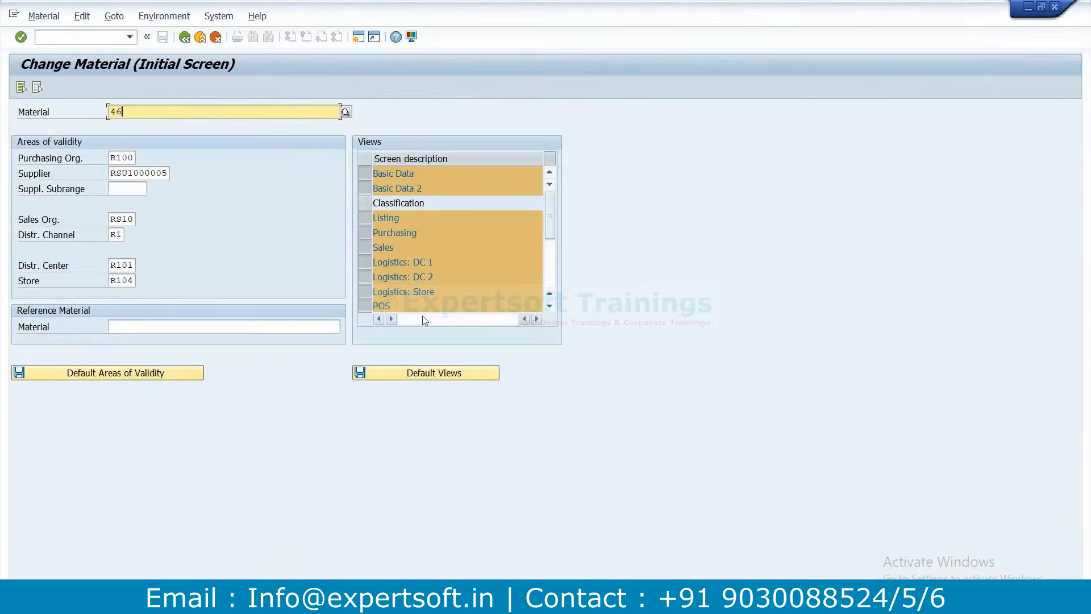
pyautogui.press('Return')
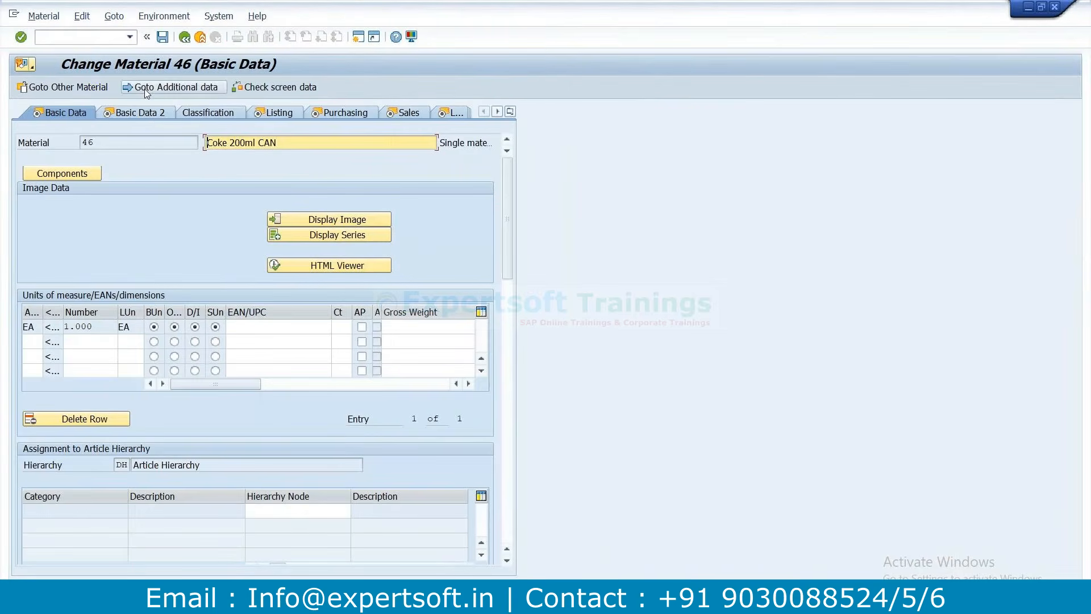
# Look through the Basic Data 2 view of material 46 and return to the initial screen
pyautogui.click(155, 114)
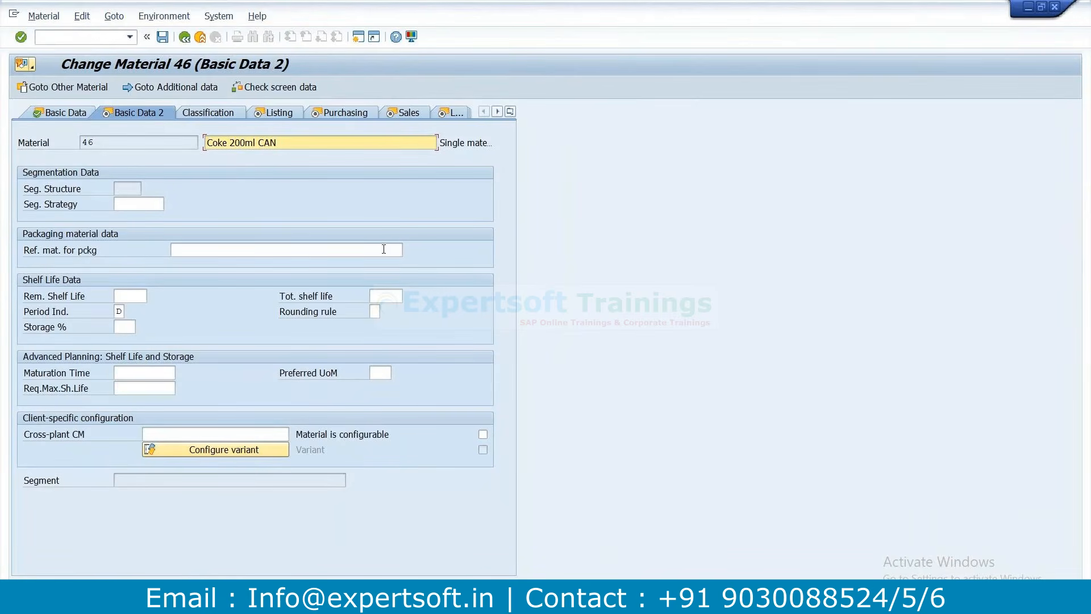
pyautogui.click(182, 42)
pyautogui.click(306, 283)
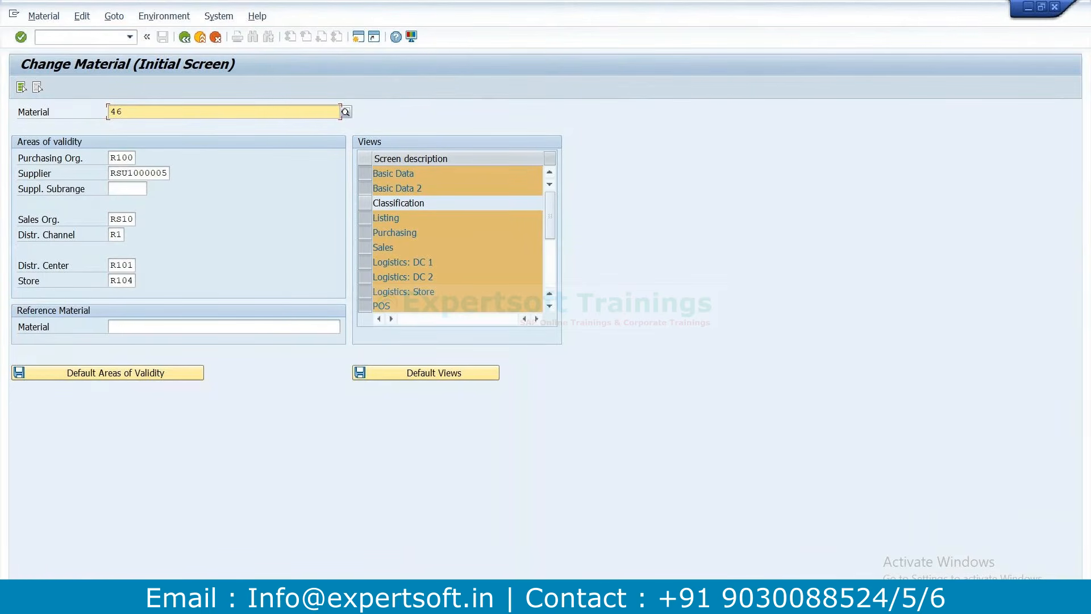
# Switch to the other Change Material session, return to SAP Easy Access and start the material creation transaction
pyautogui.moveTo(398, 602)
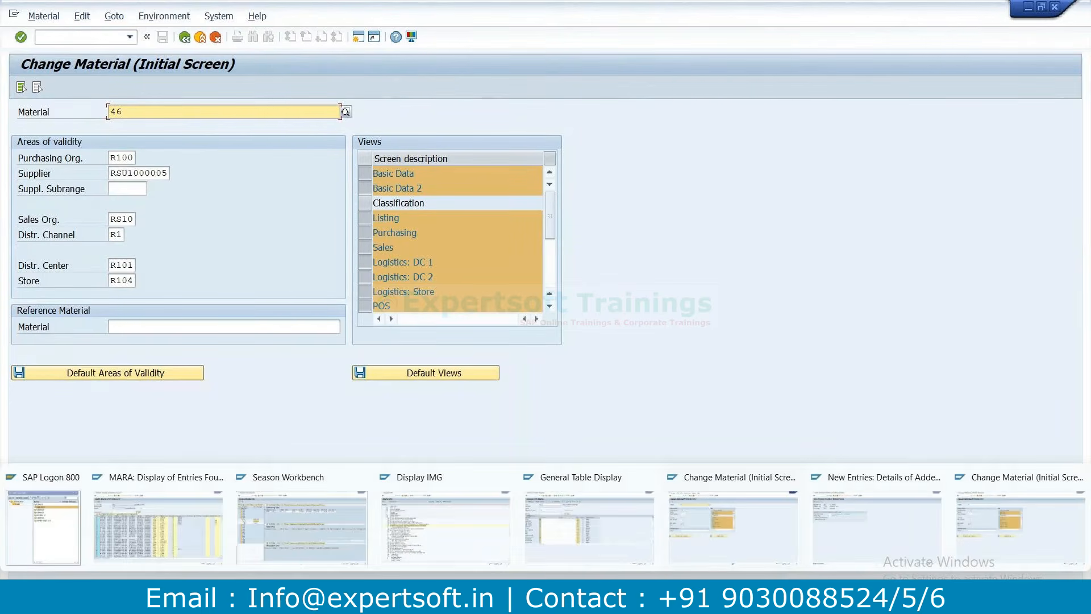
pyautogui.click(994, 507)
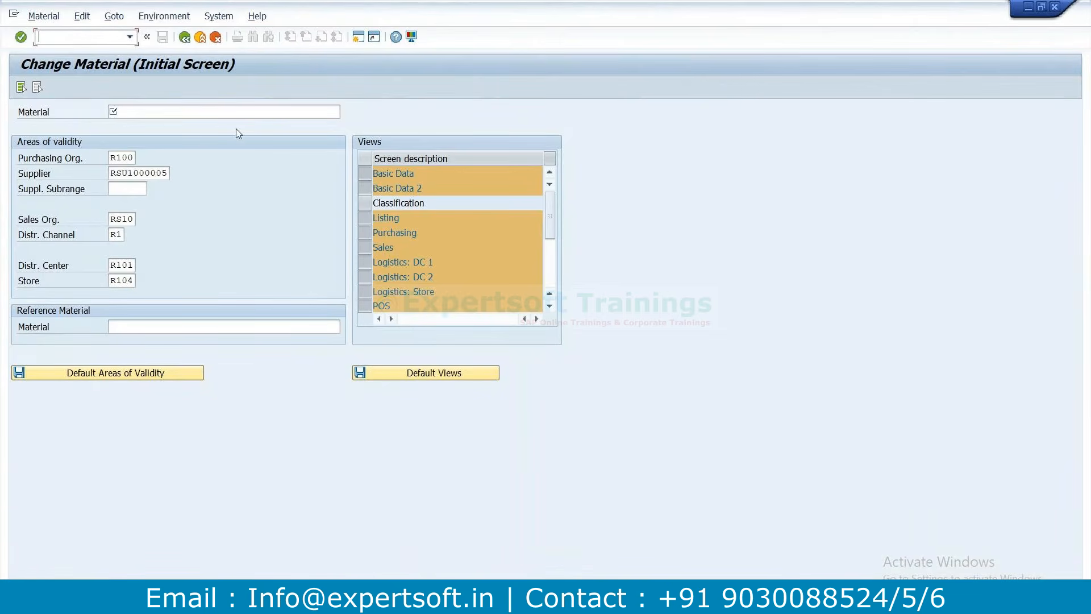
pyautogui.click(185, 38)
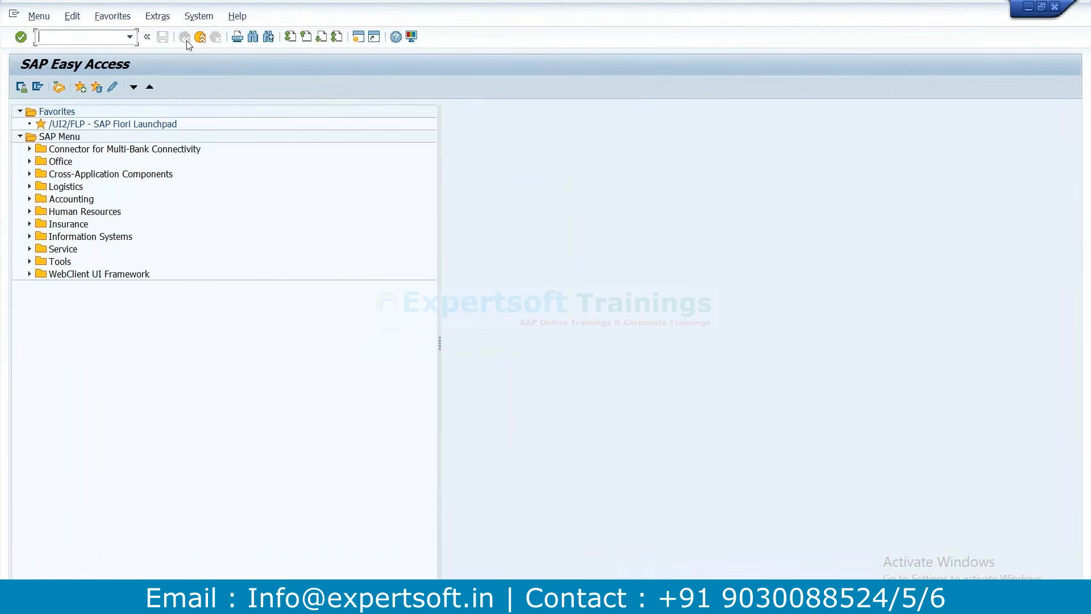
pyautogui.write('mm')
pyautogui.moveTo(649, 597)
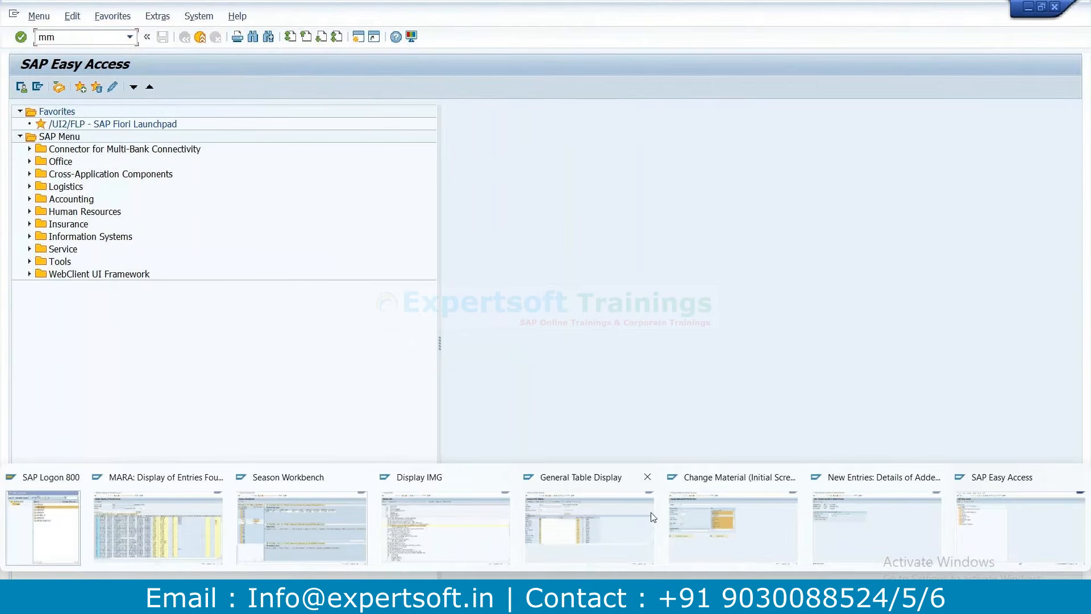
pyautogui.click(748, 518)
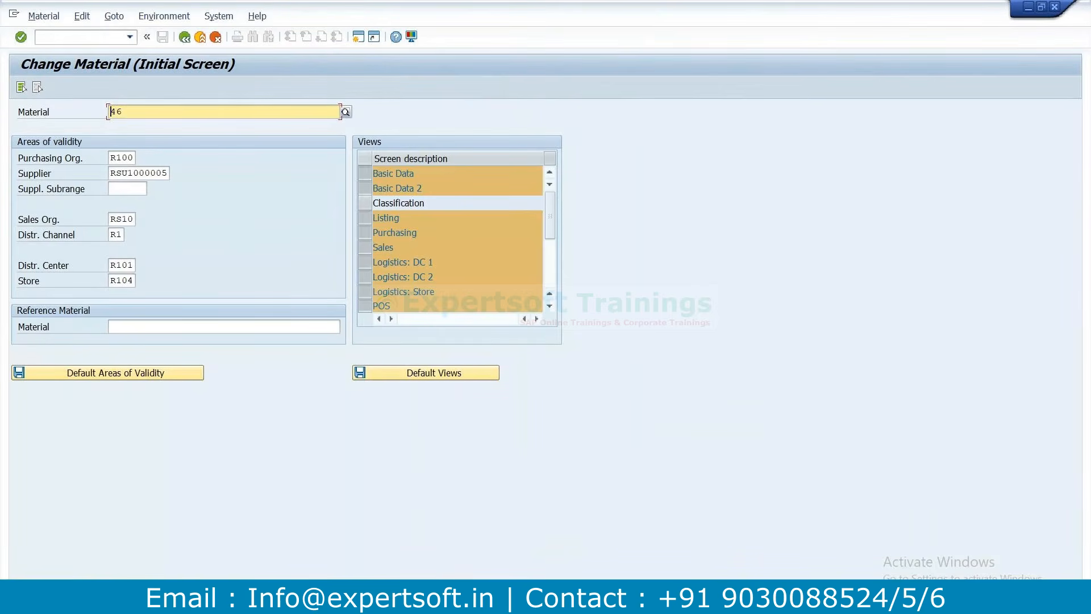
pyautogui.moveTo(649, 597)
pyautogui.click(108, 43)
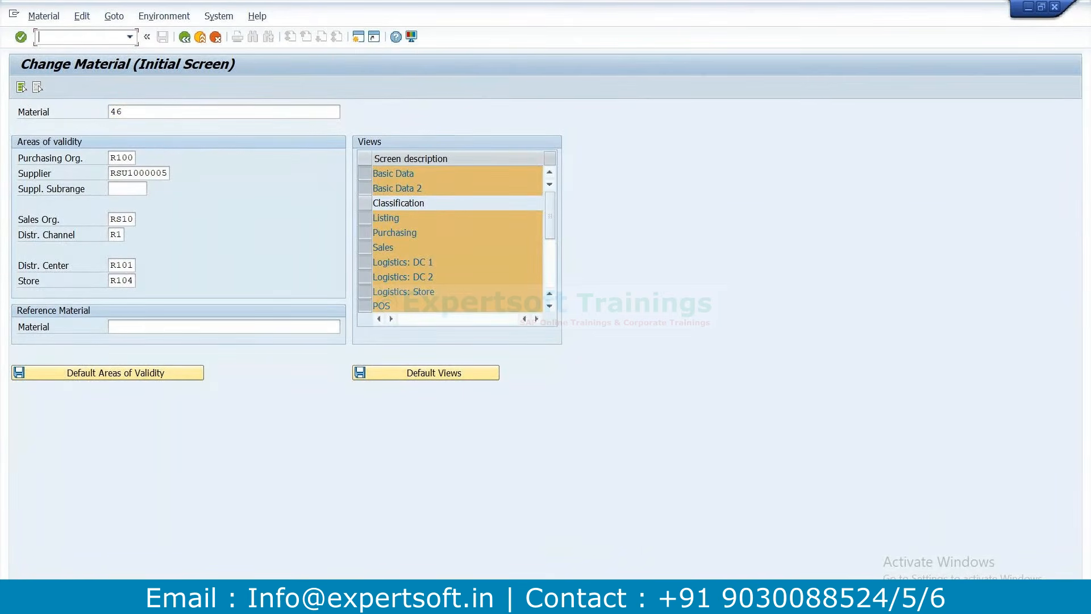
pyautogui.moveTo(649, 596)
pyautogui.click(978, 500)
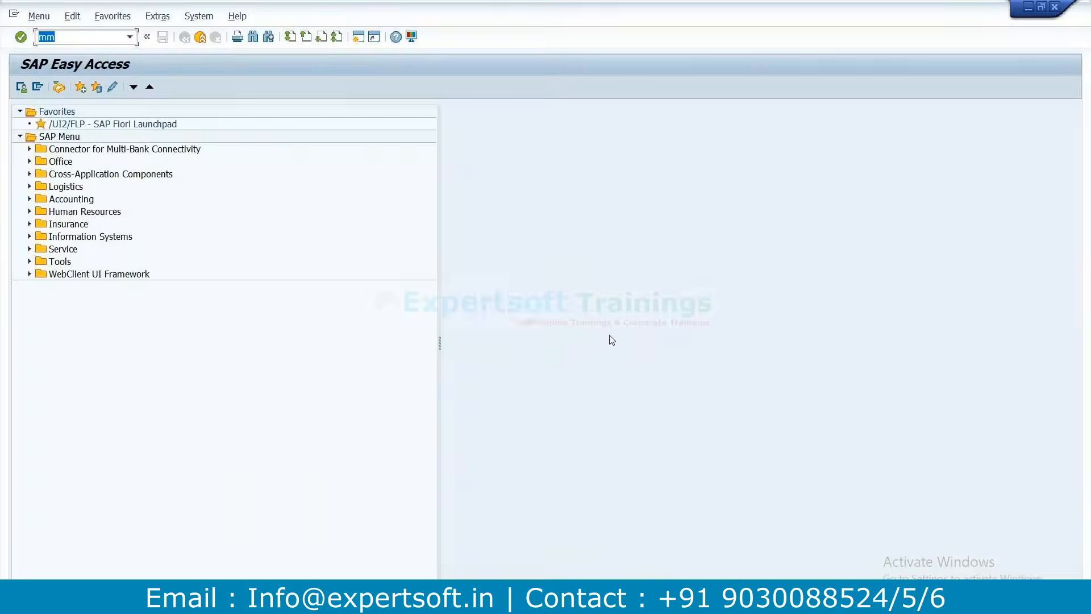
pyautogui.write('mm01')
pyautogui.press('Return')
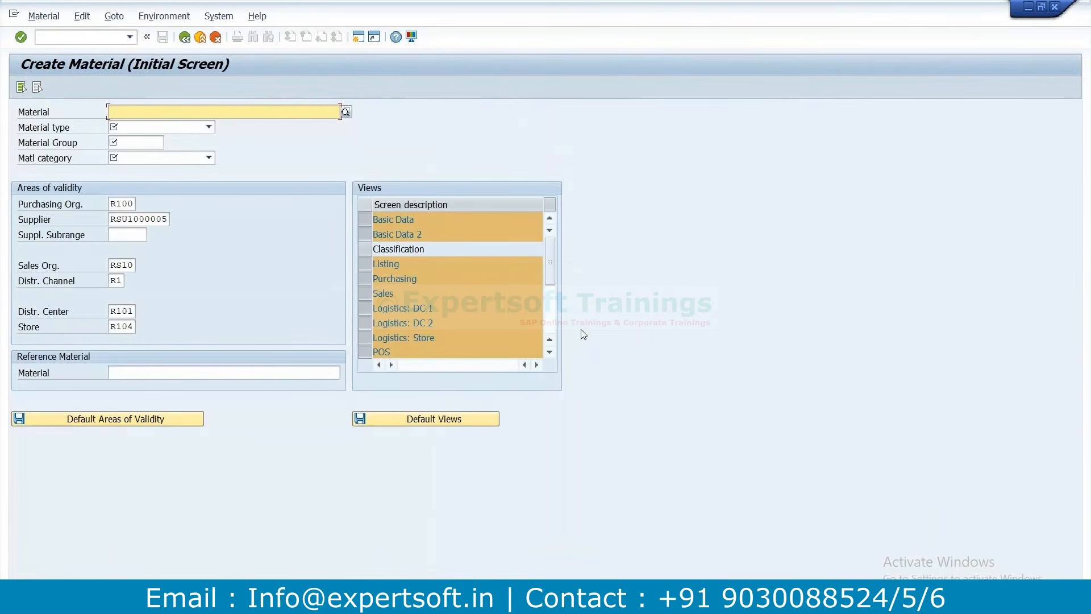
# Set the new material to type HAWA Trading Goods, material group 123456 and category 00 Single material
pyautogui.click(209, 128)
pyautogui.scroll(-10, 165, 193)
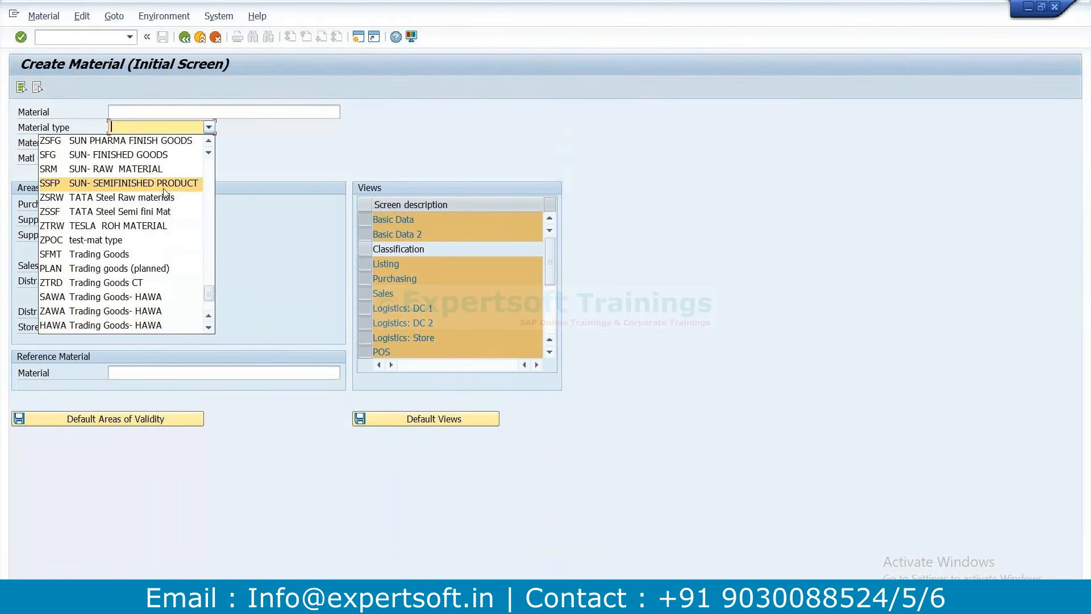
pyautogui.click(136, 327)
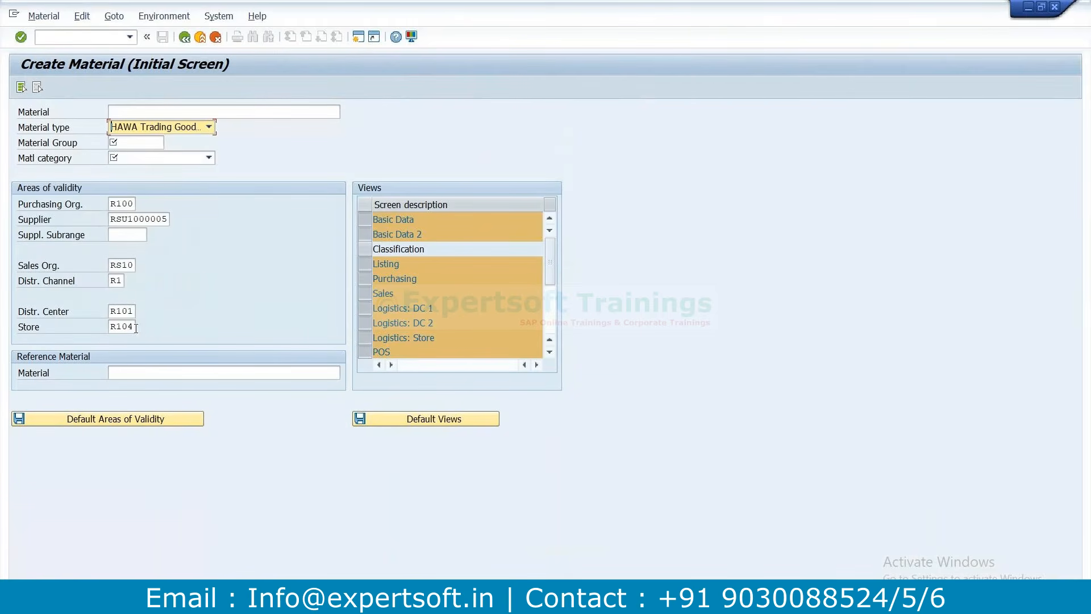
pyautogui.click(145, 142)
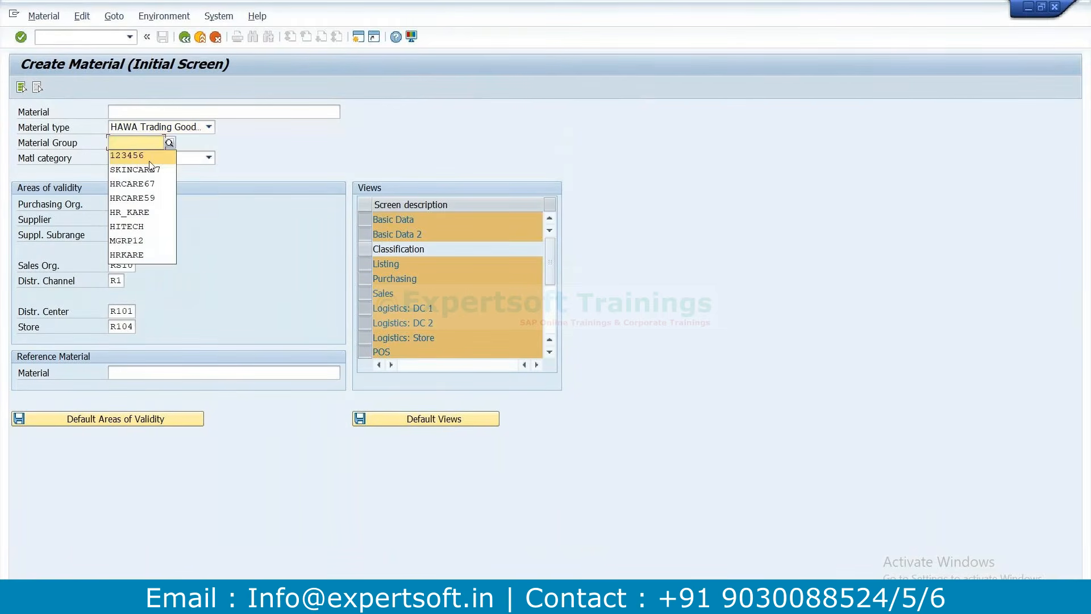
pyautogui.click(149, 161)
pyautogui.click(149, 162)
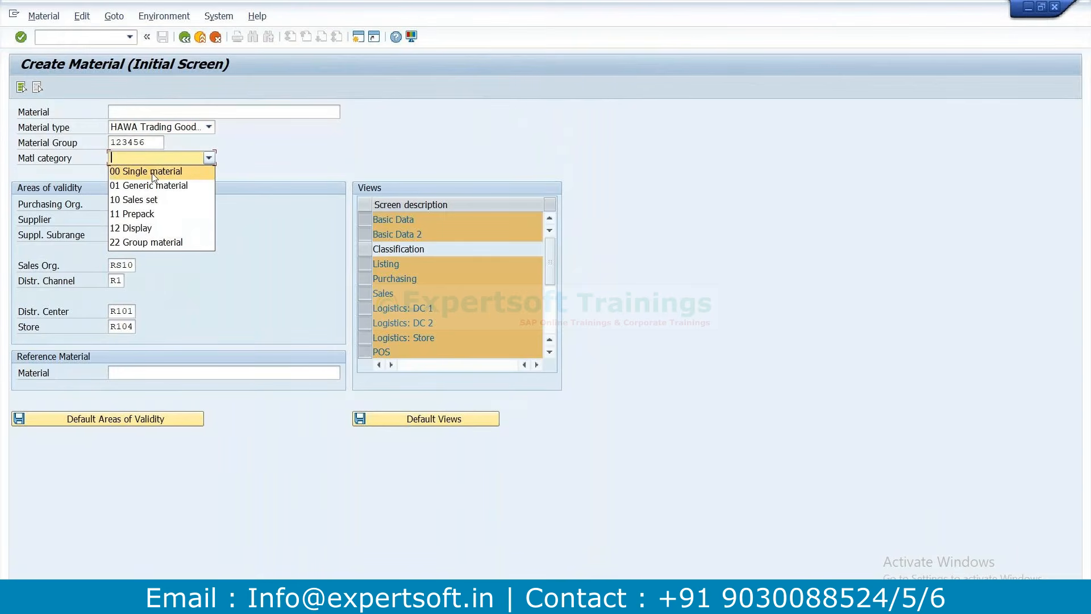
pyautogui.click(133, 172)
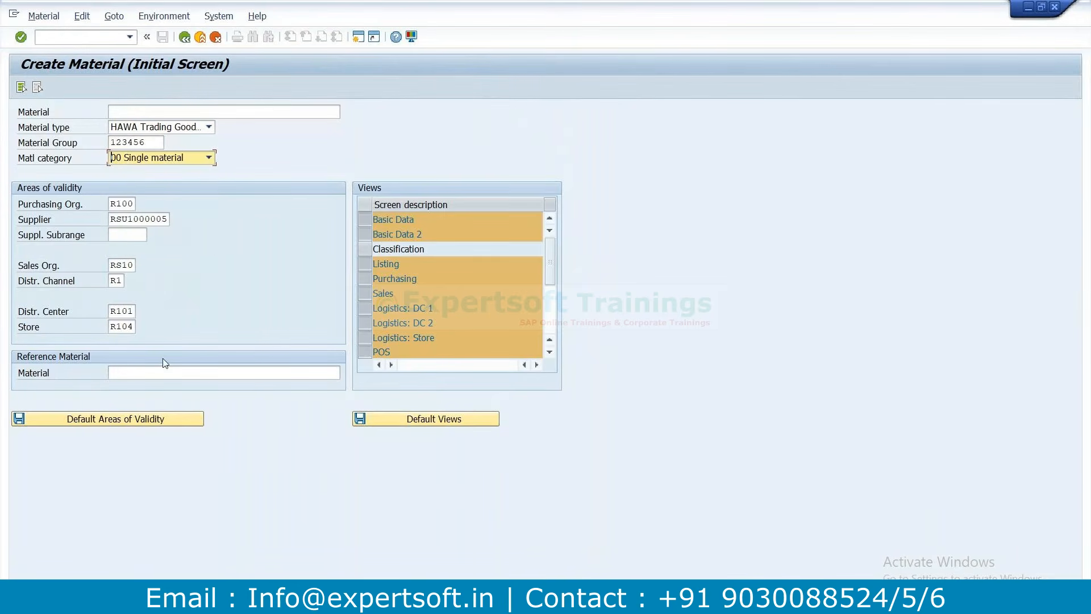
# Try to create the material with 3456001 as reference material
pyautogui.click(169, 371)
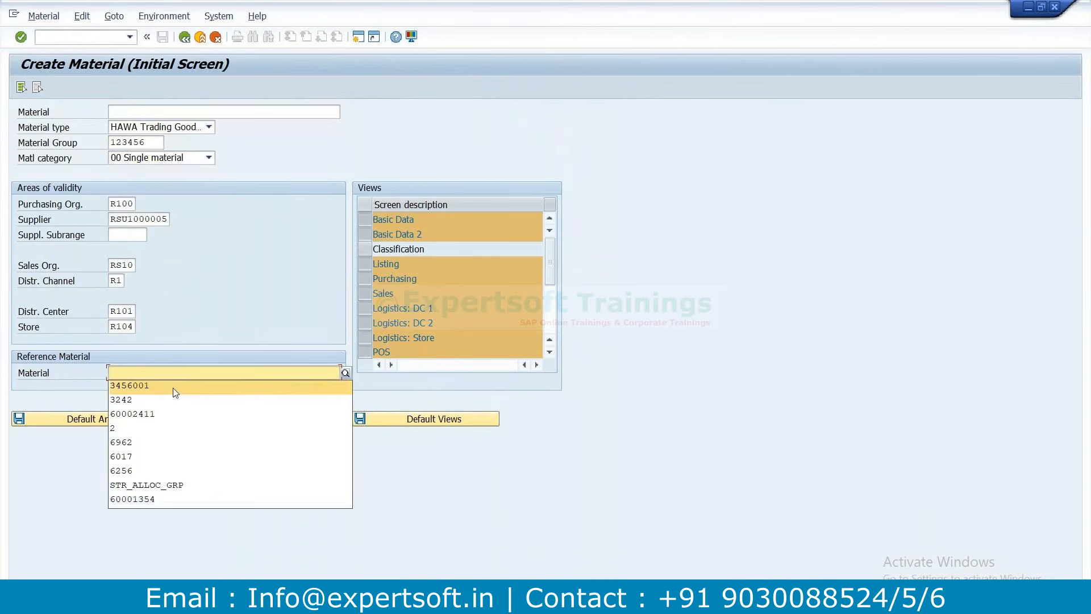
pyautogui.click(172, 386)
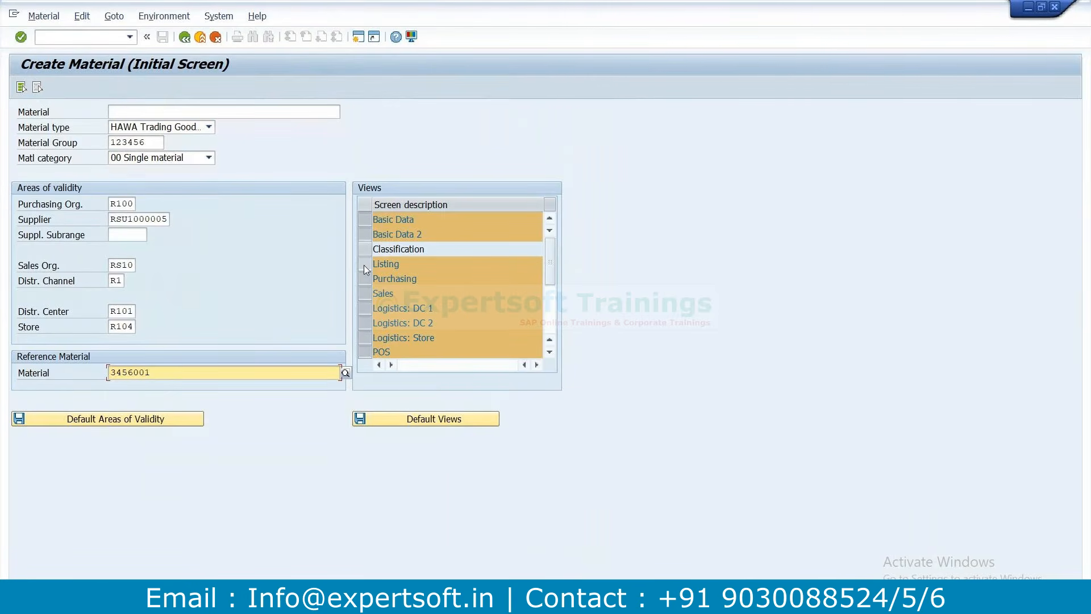
pyautogui.press('Return')
pyautogui.press('Return')
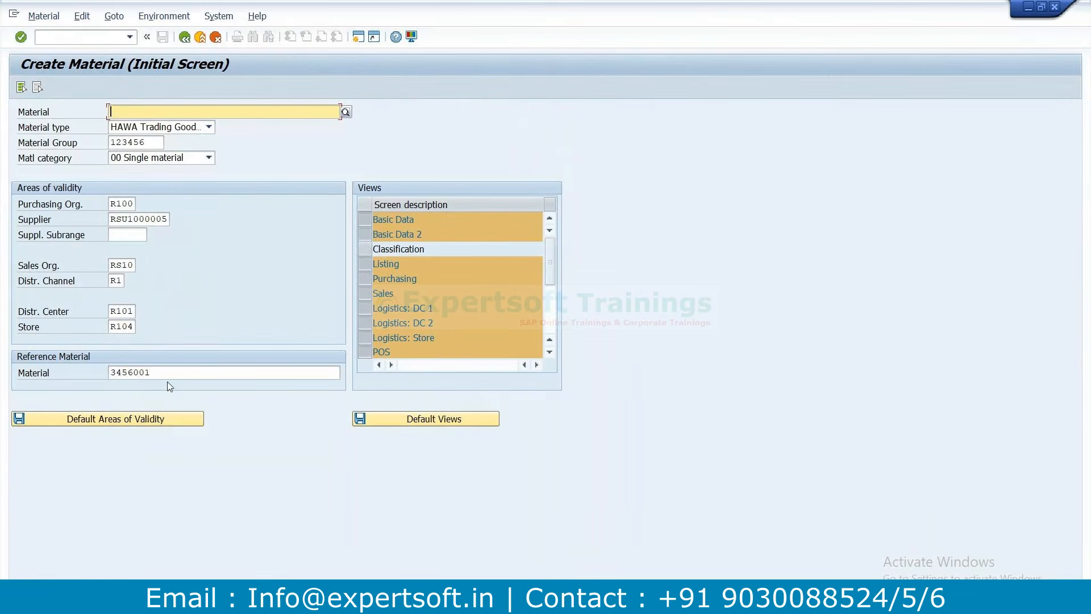
pyautogui.click(72, 36)
pyautogui.write('/nm')
# Switch to the New Entries session, open a new session from it and start transaction MM41
pyautogui.hotkey('alt', 'Tab')
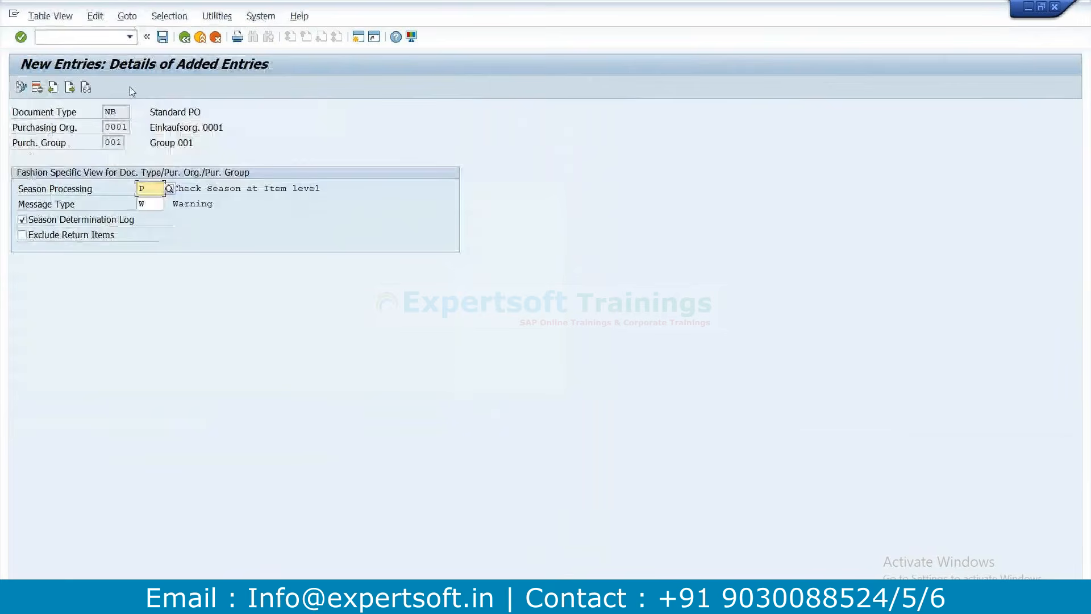
pyautogui.click(359, 37)
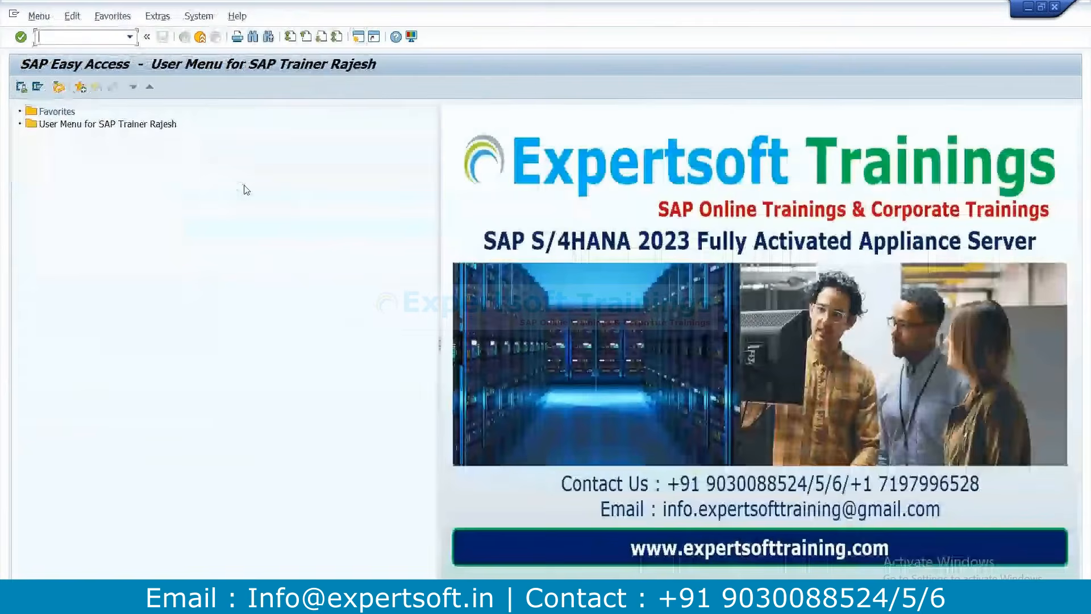
pyautogui.write('mm41')
pyautogui.press('Return')
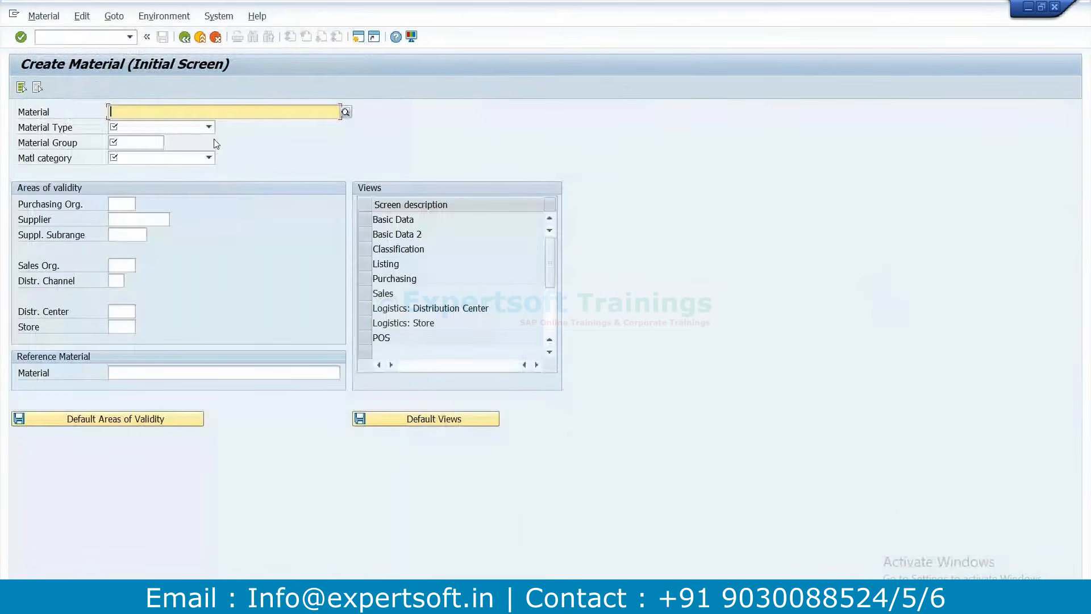
# Define the material as type HAWA Trading Goods, material group 123456 and category 00 Single material
pyautogui.click(209, 128)
pyautogui.write('haw')
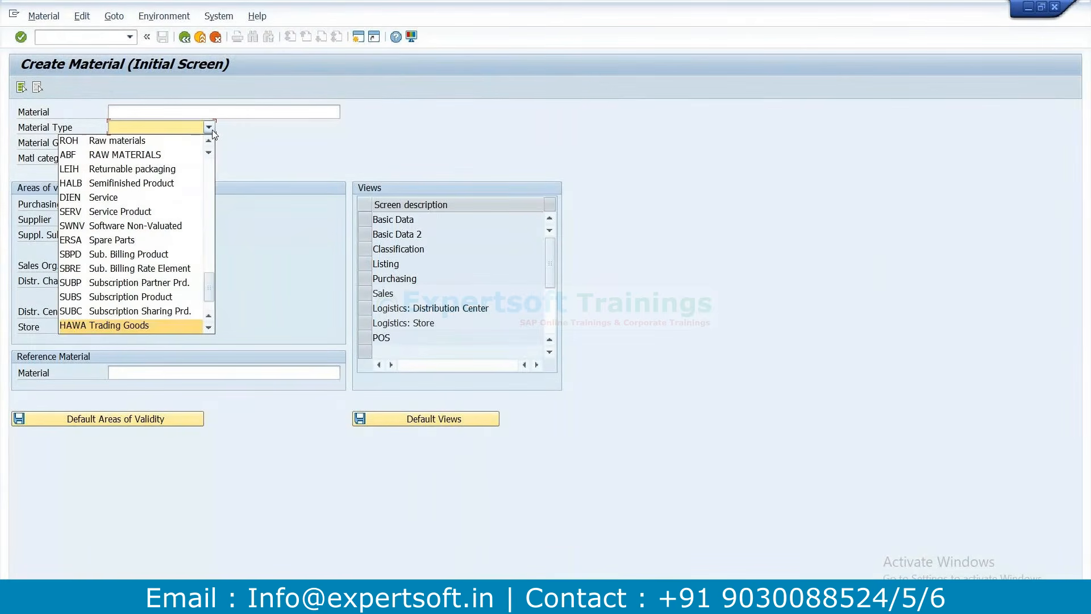
pyautogui.click(125, 325)
pyautogui.click(135, 142)
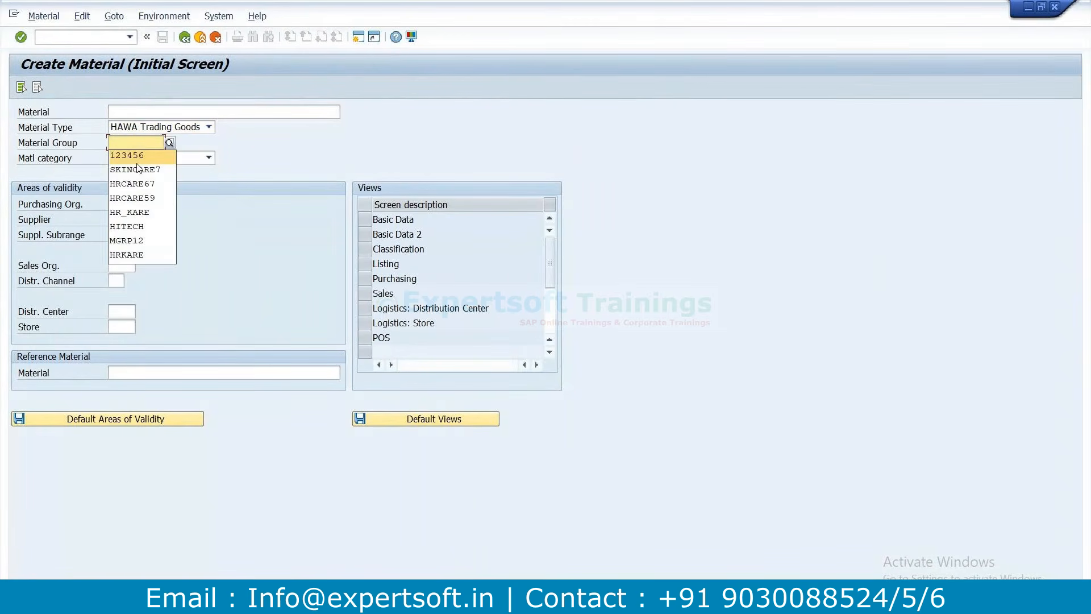
pyautogui.doubleClick(135, 161)
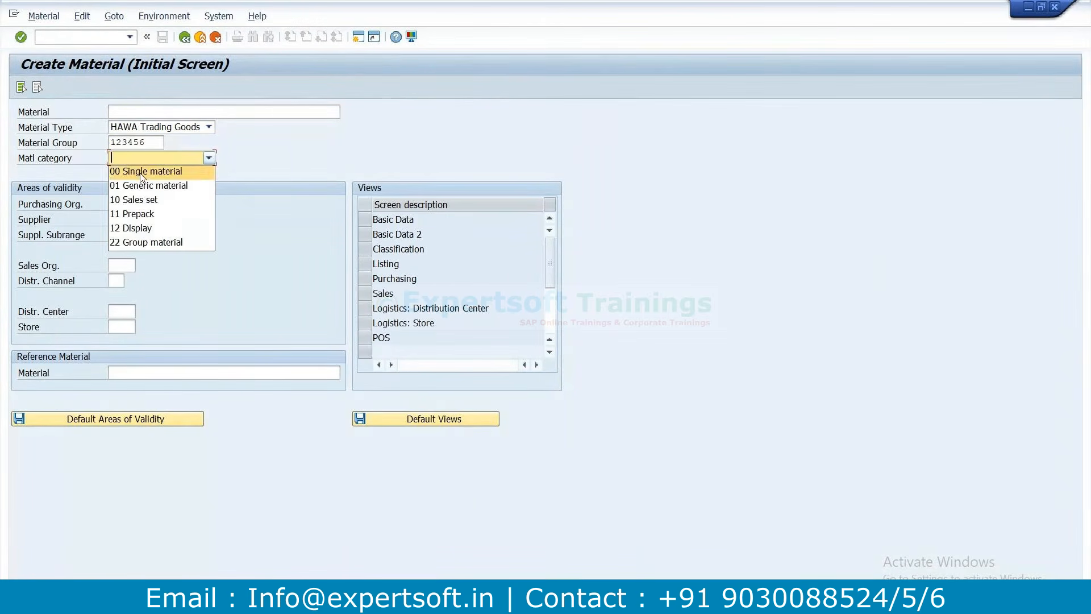
pyautogui.click(140, 171)
# Set the areas of validity to purchasing organization 0001 and supplier 3000001
pyautogui.click(122, 203)
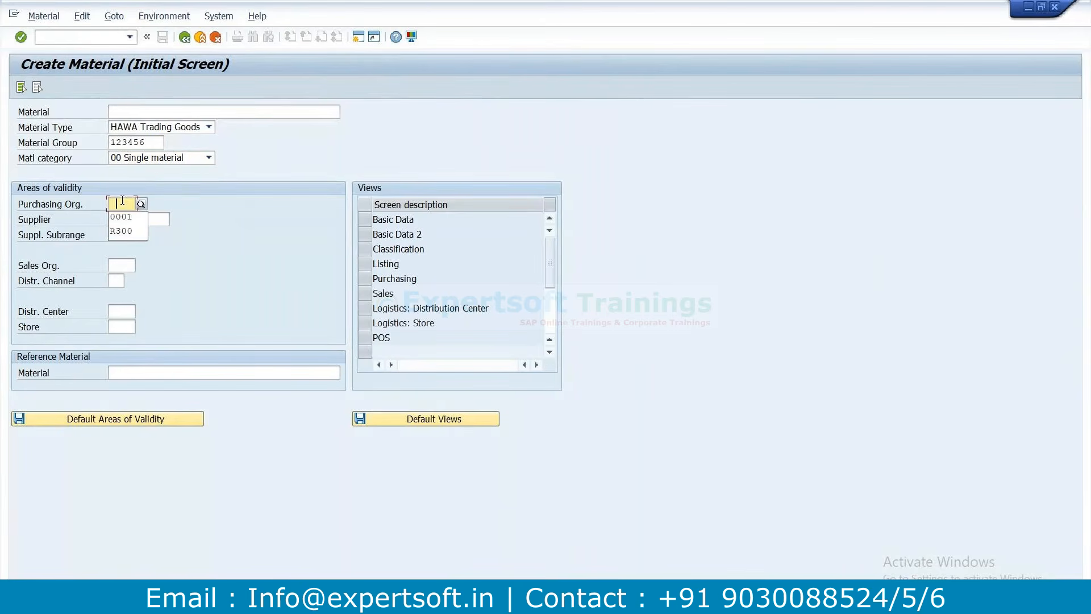
pyautogui.click(123, 212)
pyautogui.click(125, 219)
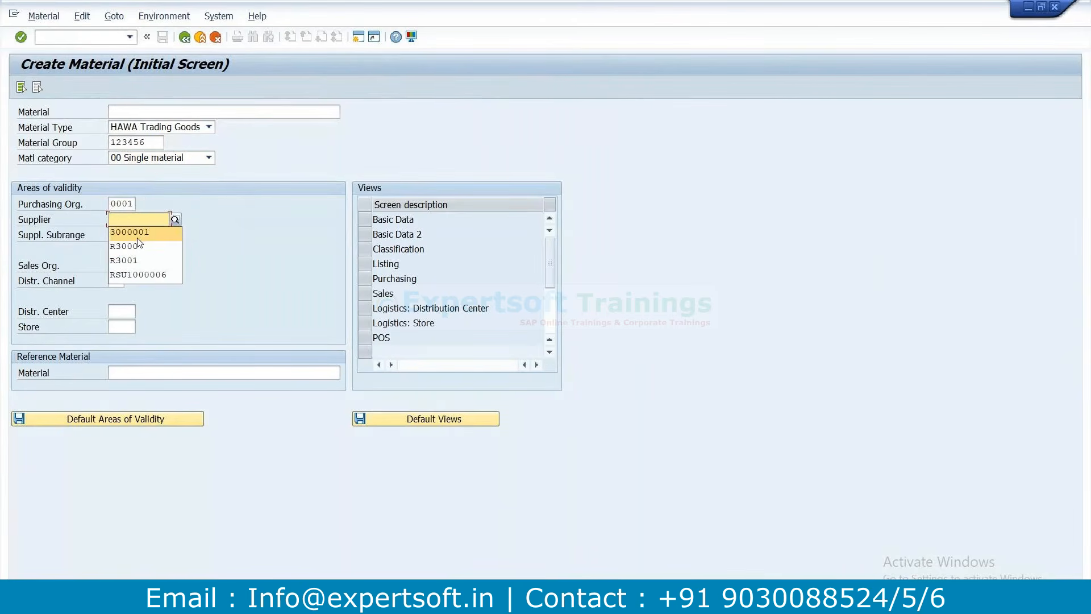
pyautogui.click(131, 230)
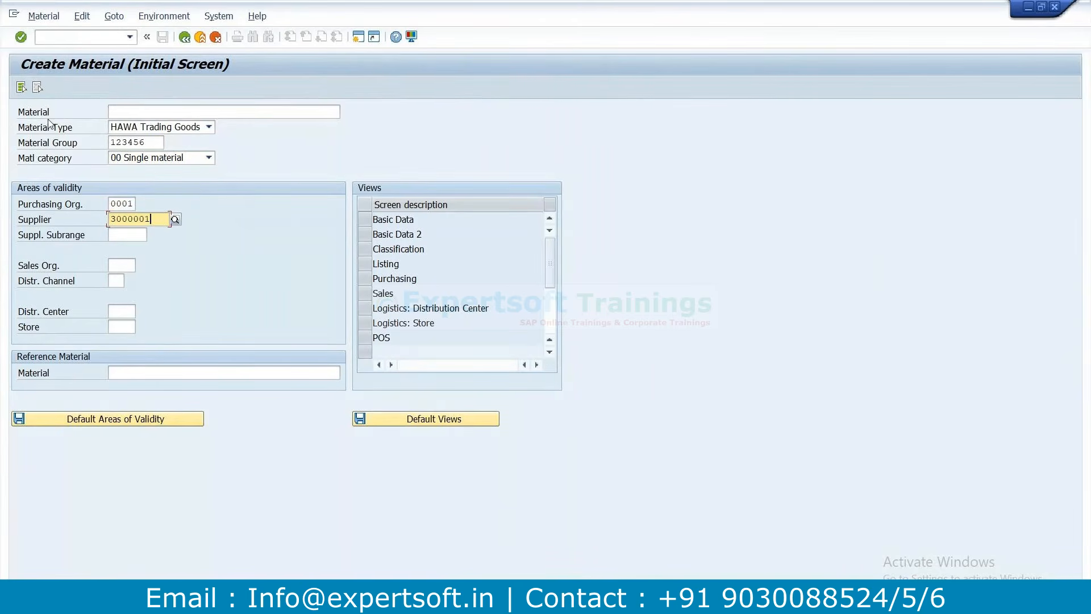
# Select all views except Classification and proceed to Basic Data, dismissing the characteristic profiles dialog without choosing a profile
pyautogui.click(21, 87)
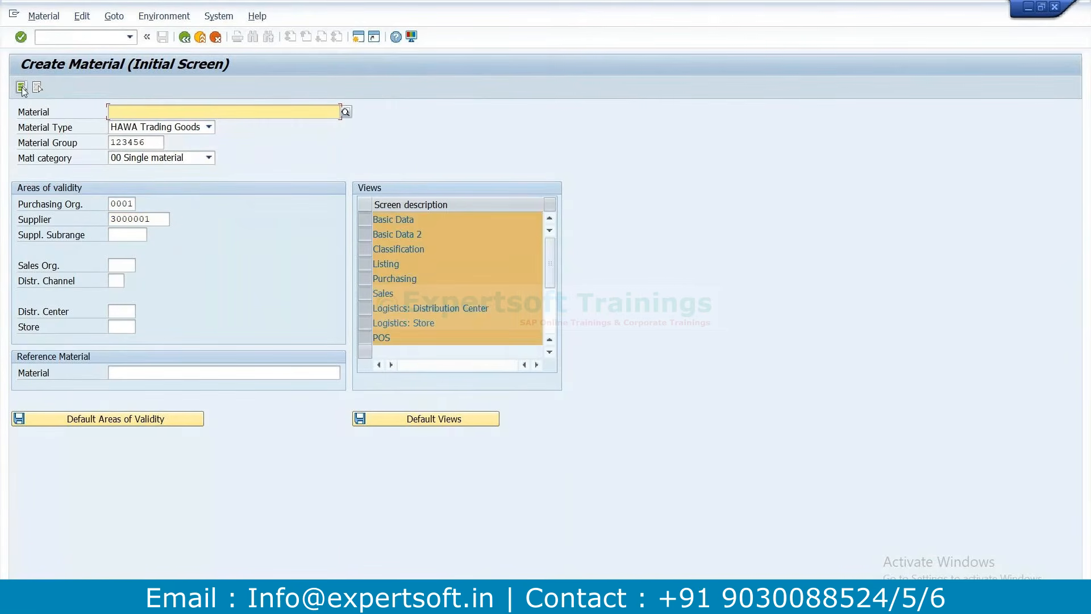
pyautogui.click(360, 251)
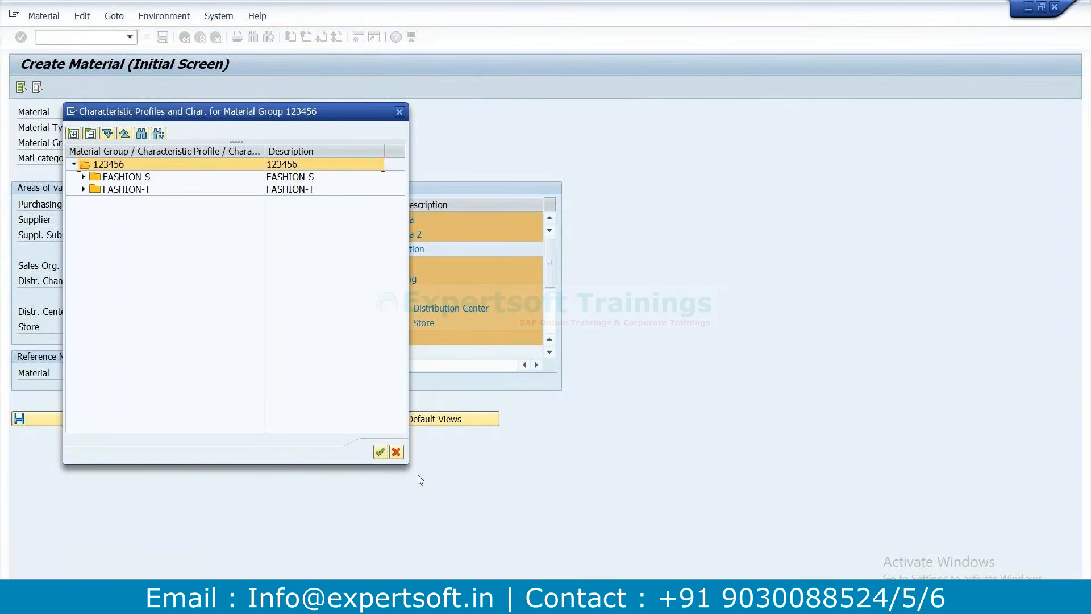
pyautogui.click(400, 450)
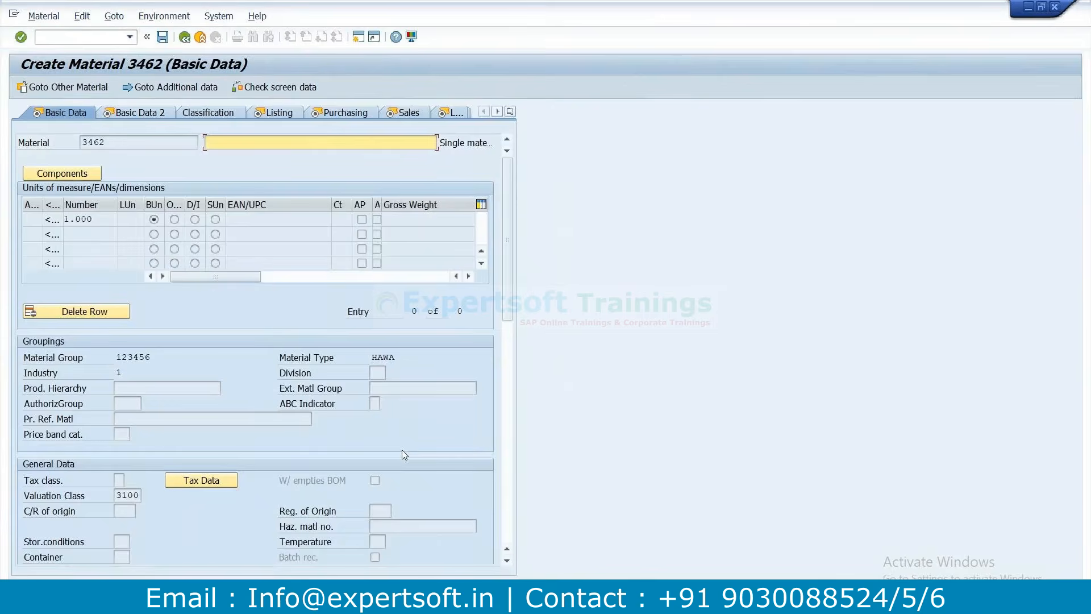
# Describe the material as "test", set its base unit of measure to EA and proceed to Basic Data 2
pyautogui.write('test')
pyautogui.press('Tab')
pyautogui.write('eza')
pyautogui.press('Return')
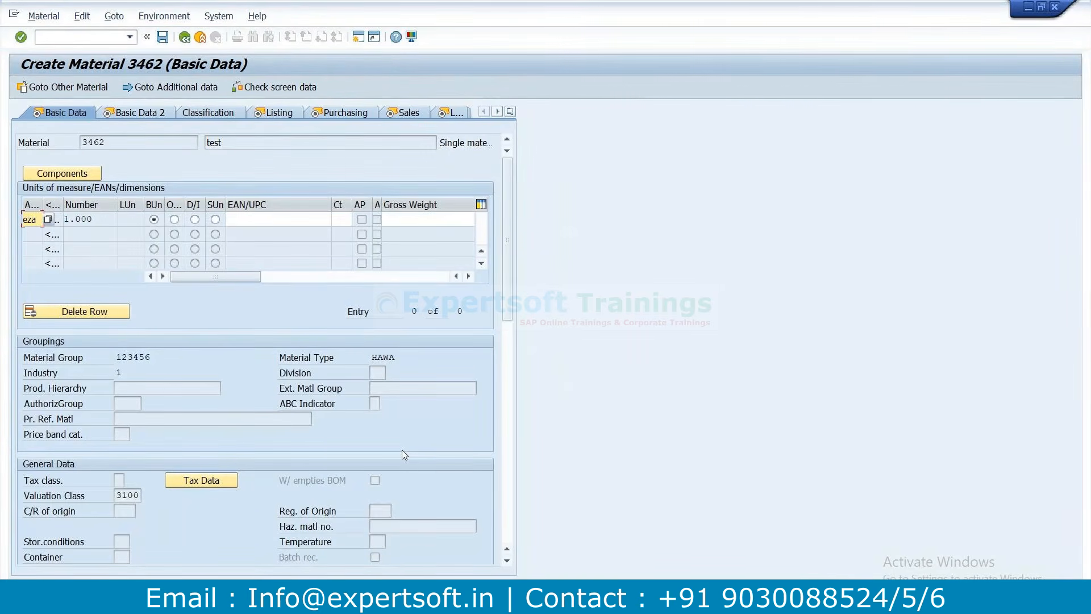
pyautogui.press('Delete')
pyautogui.press('Delete')
pyautogui.press('Delete')
pyautogui.press('Return')
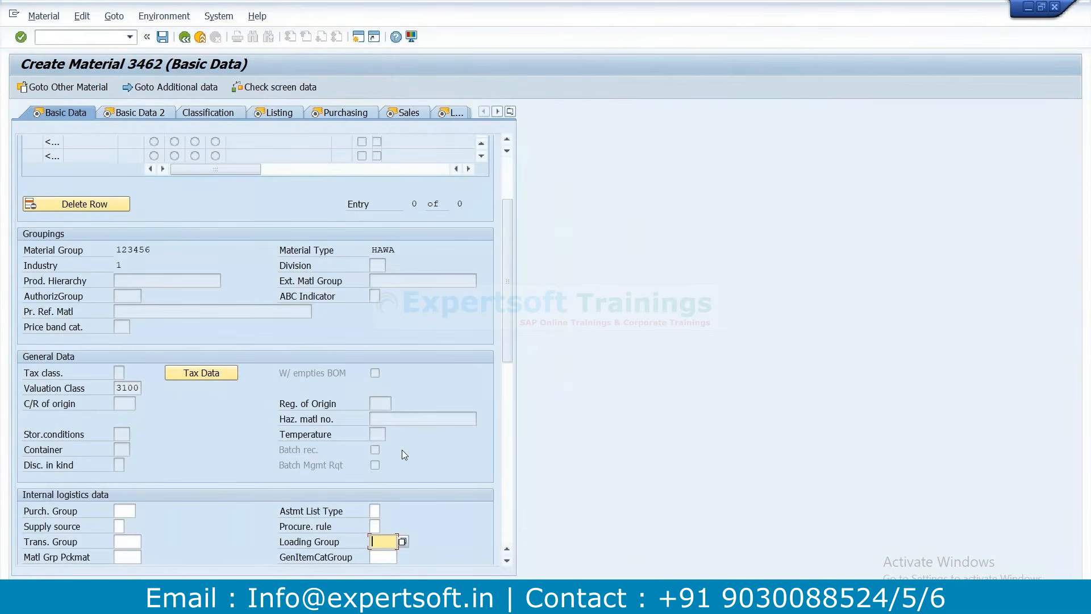
pyautogui.press('Return')
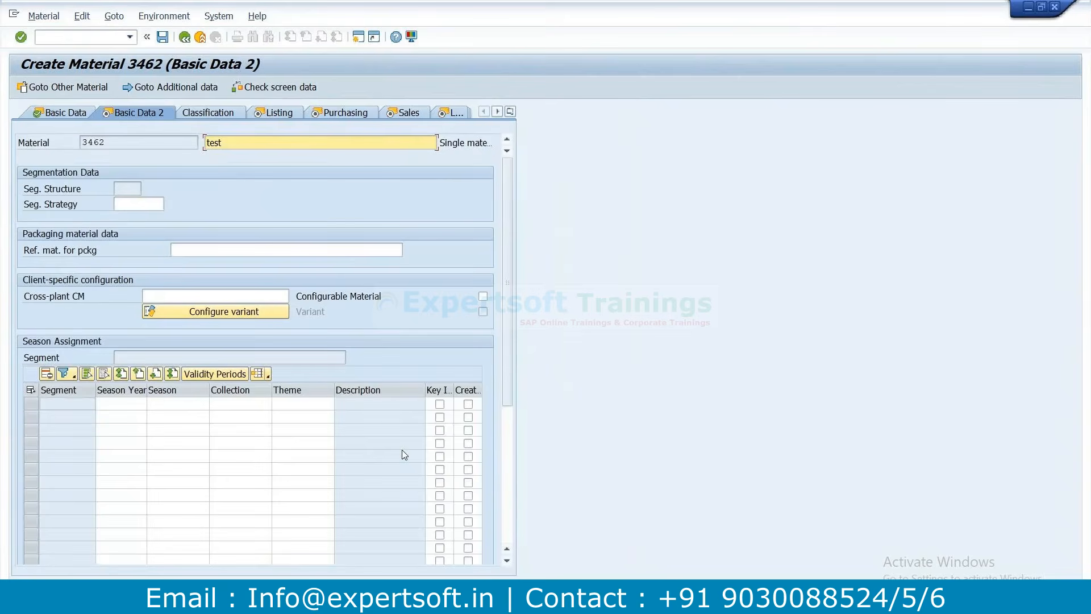
# Assign the material to season year 2024, season S1, collection C1 and theme T1
pyautogui.click(136, 408)
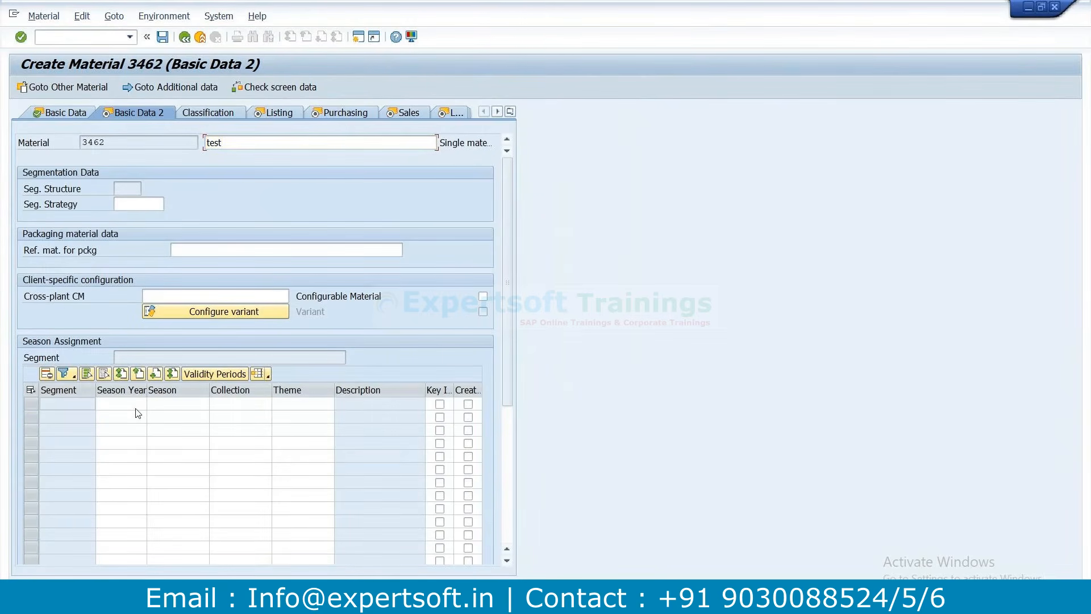
pyautogui.click(138, 407)
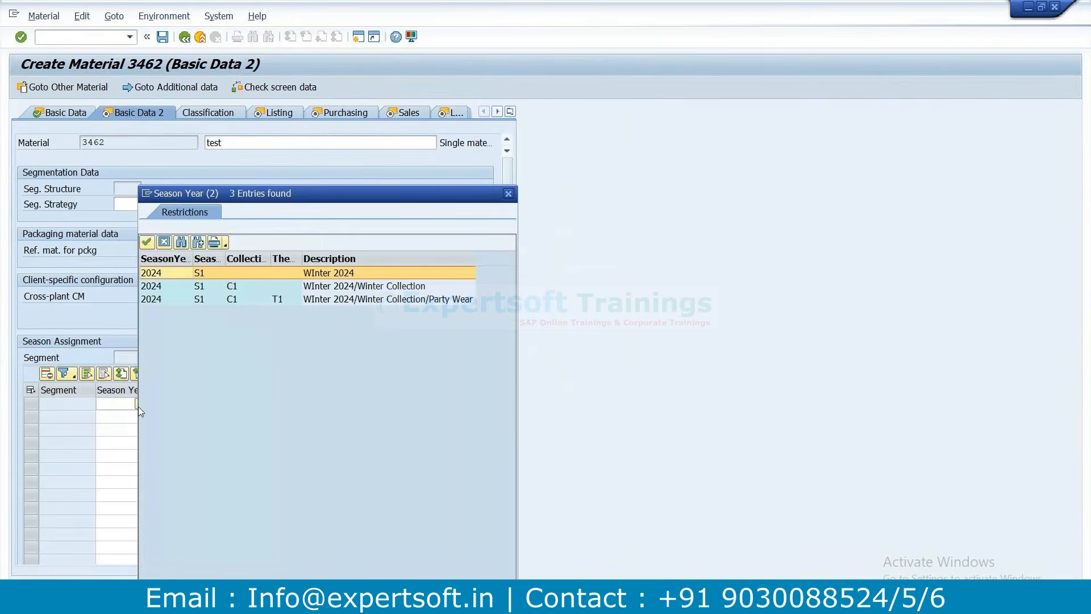
pyautogui.click(168, 299)
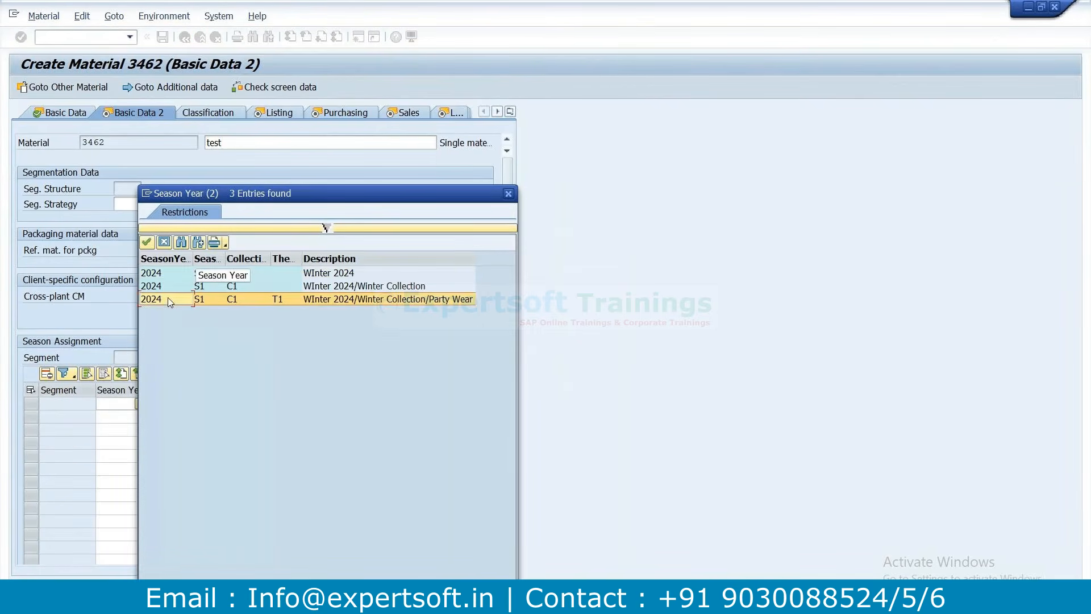
pyautogui.doubleClick(168, 297)
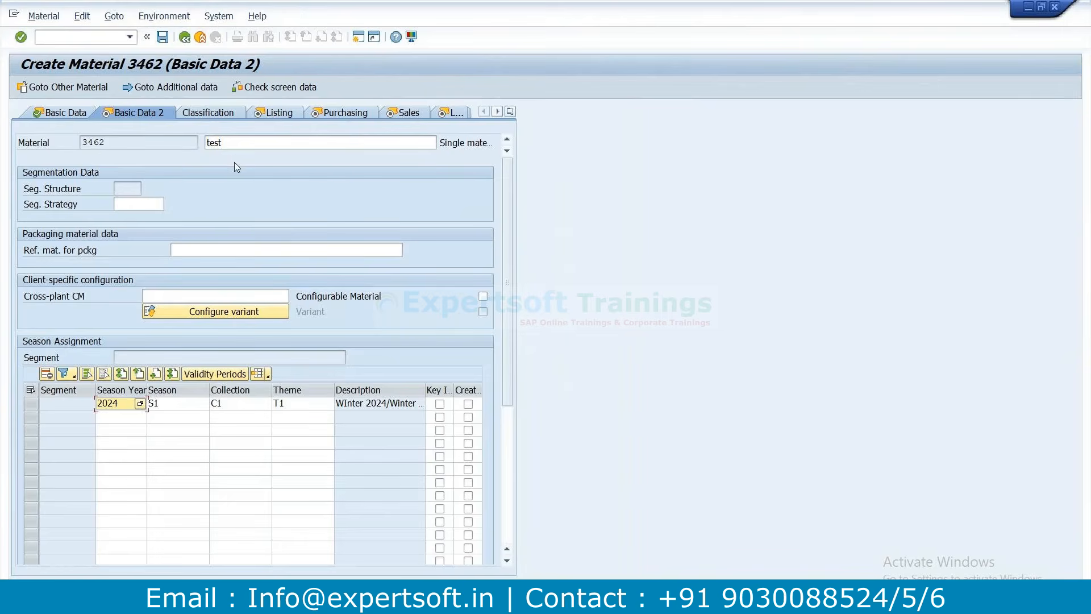
# Change the material description to "Fashion Article" and proceed to the Listing view
pyautogui.moveTo(233, 143); pyautogui.dragTo(134, 149)
pyautogui.press('BackSpace')
pyautogui.write('Fashion Article')
pyautogui.press('Return')
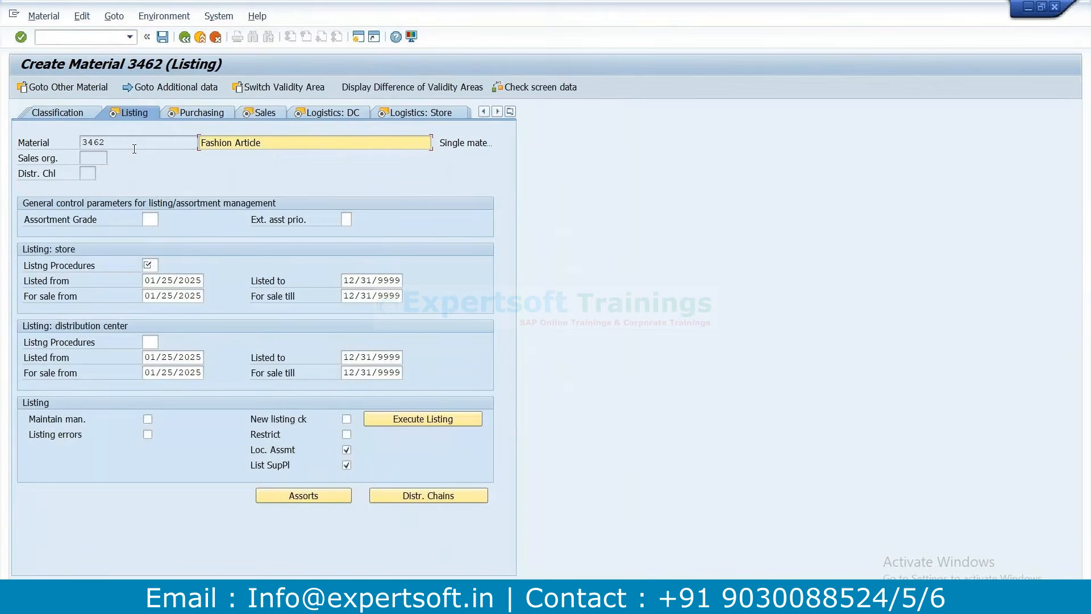
# Set the store listing procedure to 02 and proceed to the Purchasing view
pyautogui.click(150, 265)
pyautogui.write('02')
pyautogui.press('Return')
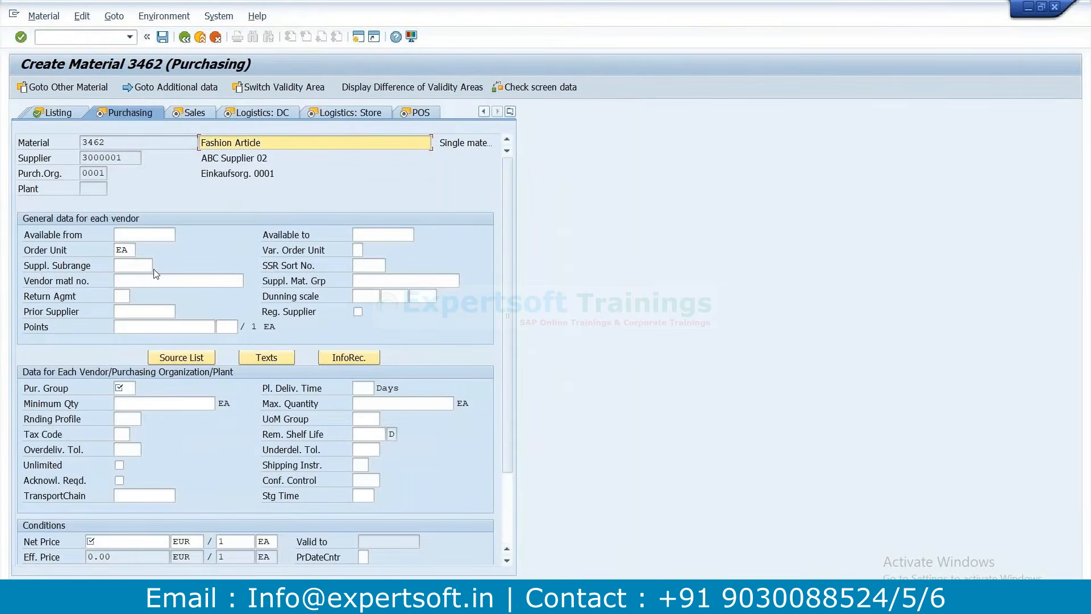
# Set purchasing group 001 and a net price of 100 EUR, choosing the PA00 Promotion Price condition type
pyautogui.click(133, 387)
pyautogui.write('001')
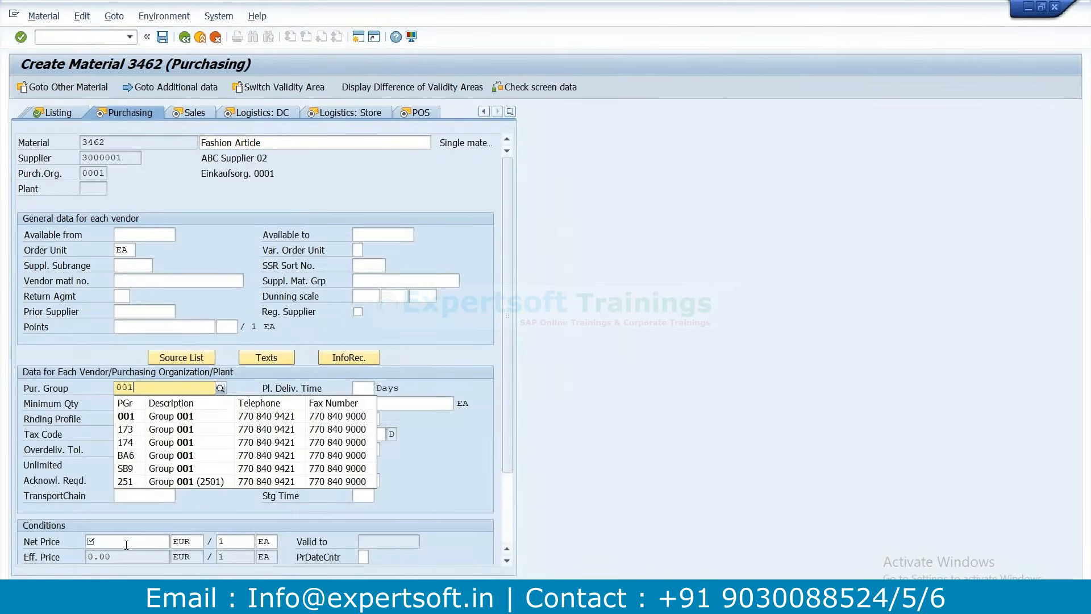
pyautogui.press('Return')
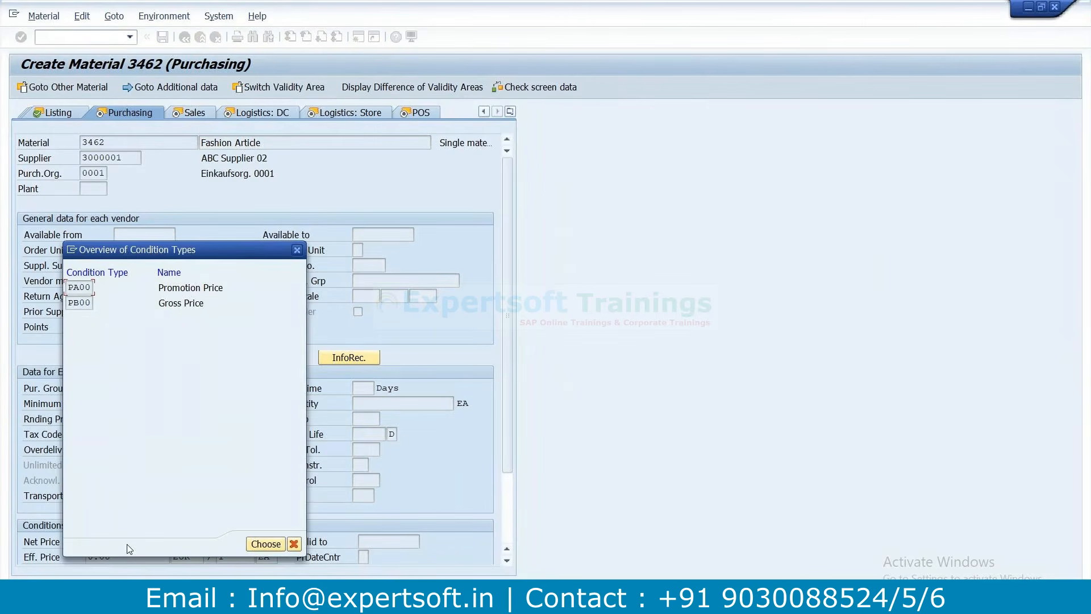
pyautogui.doubleClick(69, 287)
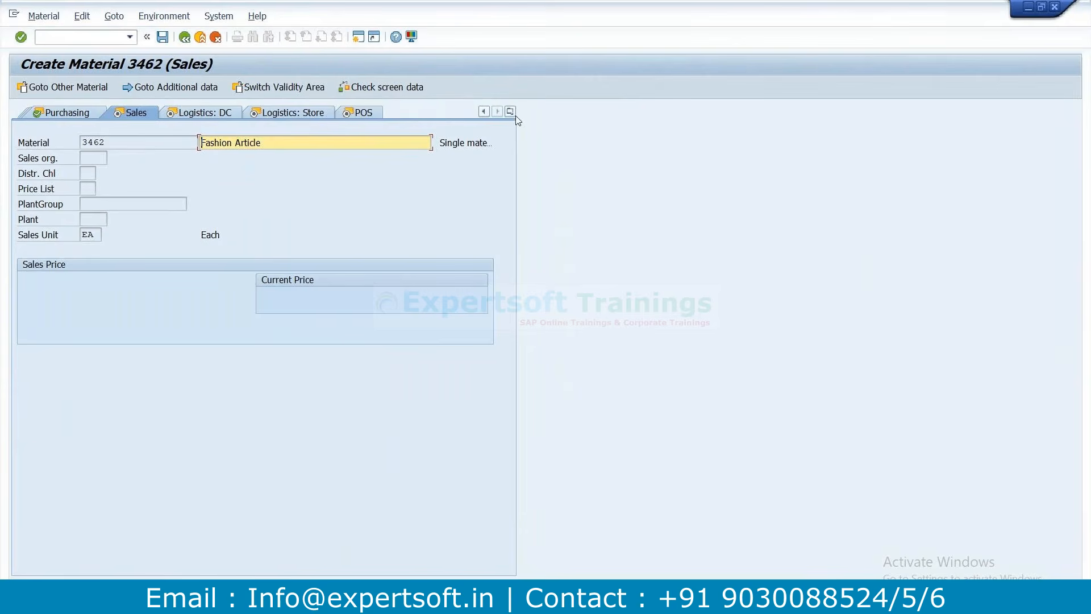
# Return to the Basic Data 2 view and select the 2024 season assignment row
pyautogui.click(510, 112)
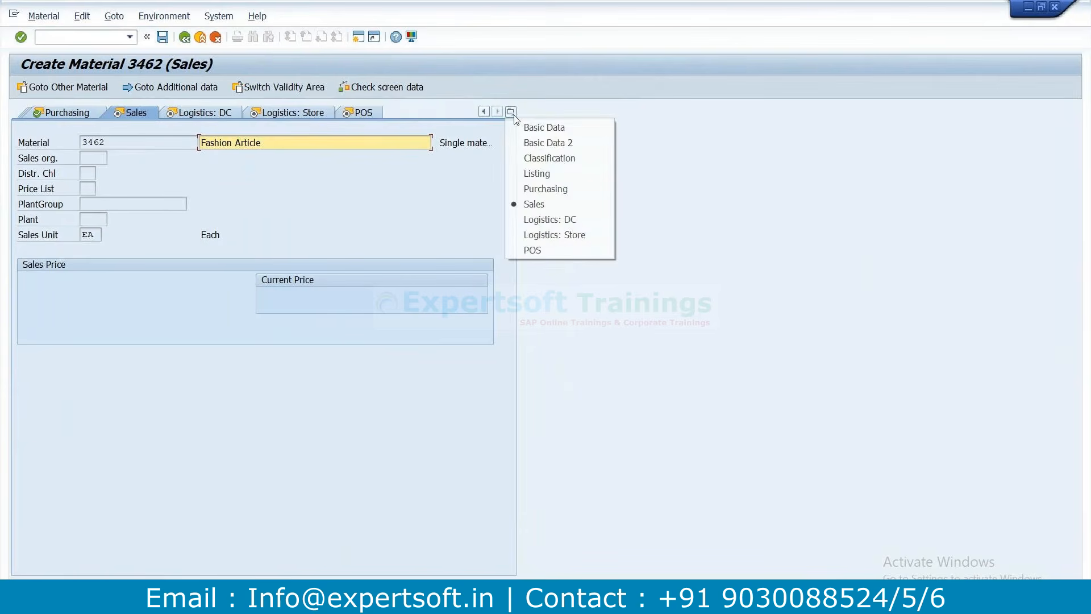
pyautogui.click(560, 129)
pyautogui.click(148, 114)
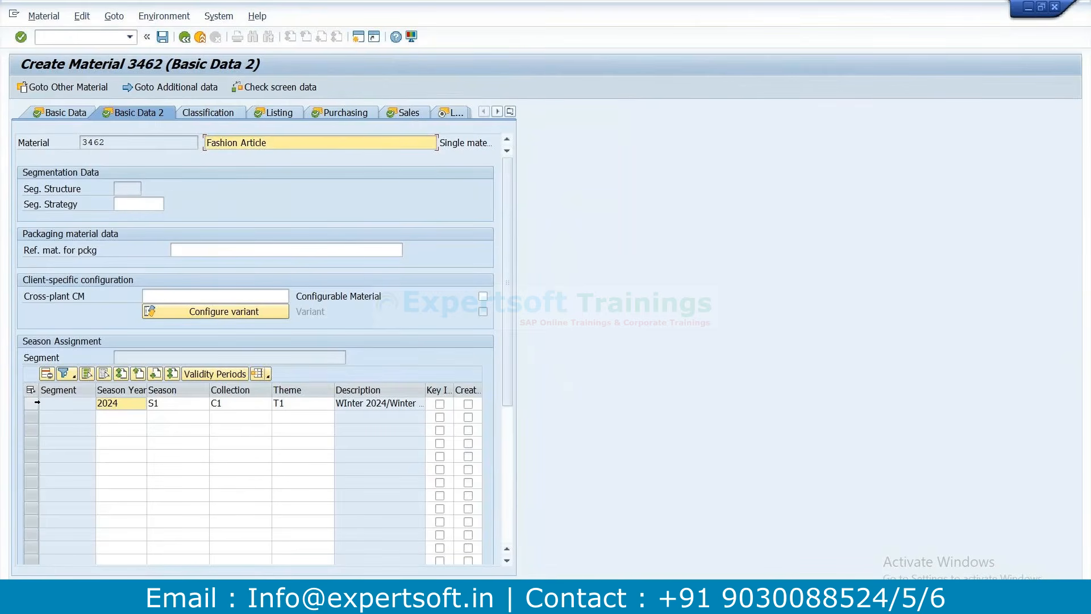
pyautogui.click(35, 407)
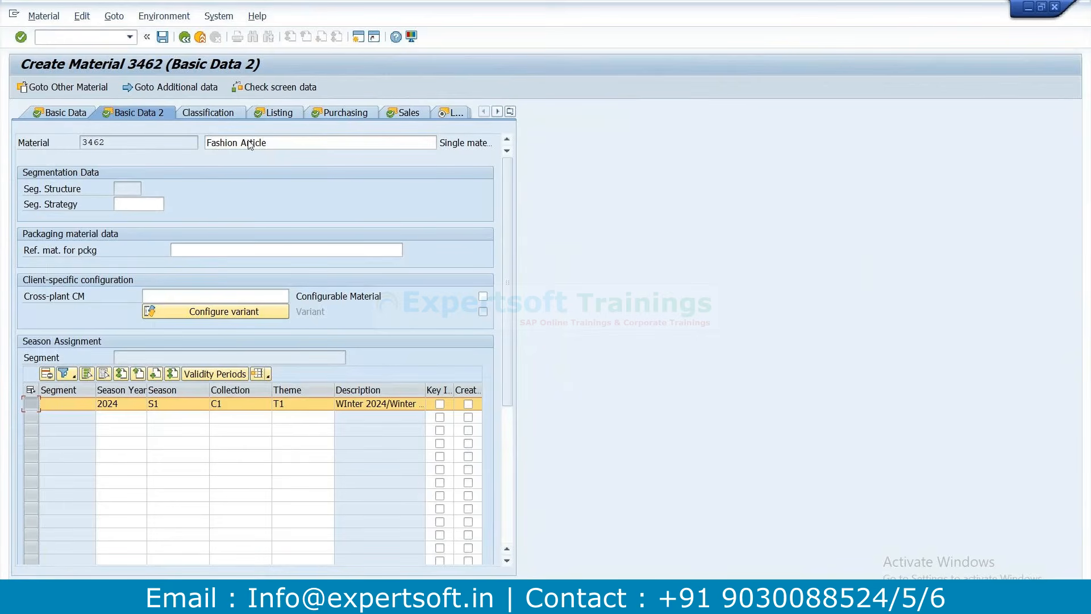
# Visit the Classification view, dismiss the class type selection without choosing one, and go to the Purchasing view
pyautogui.click(206, 113)
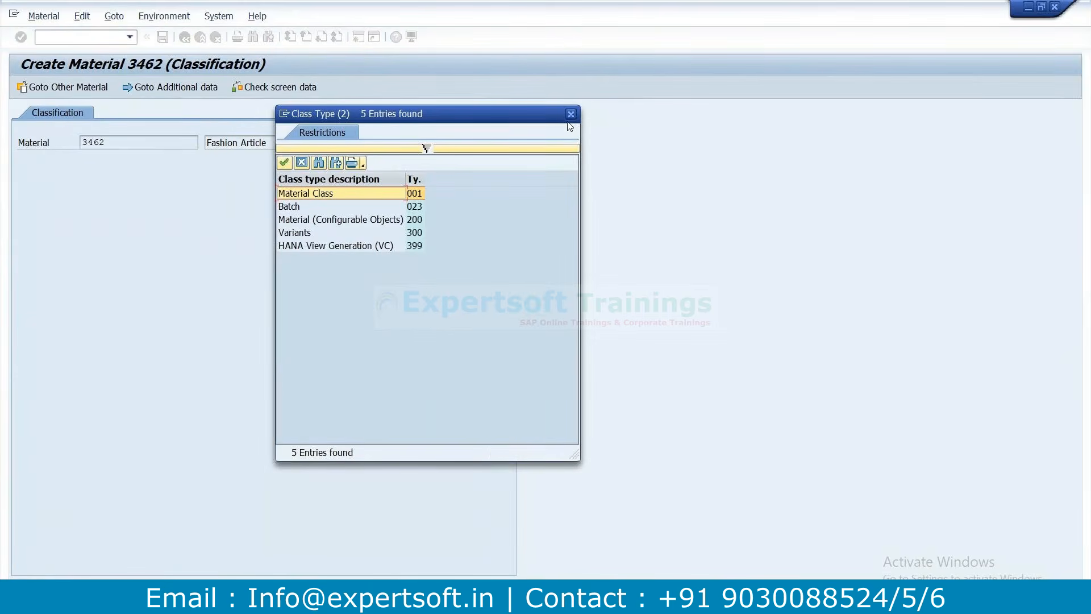
pyautogui.click(571, 116)
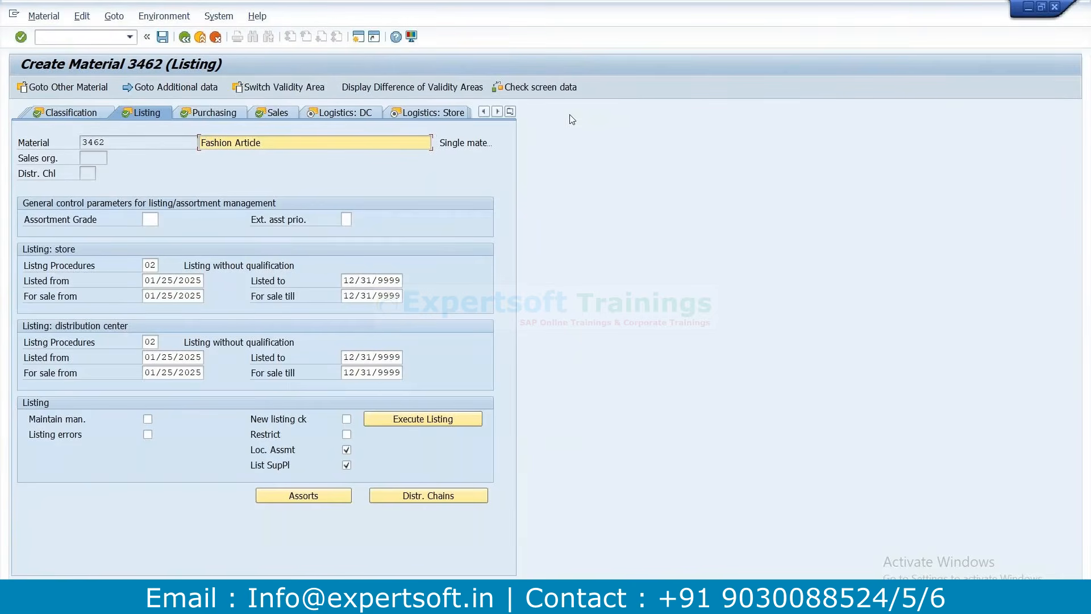
pyautogui.click(199, 117)
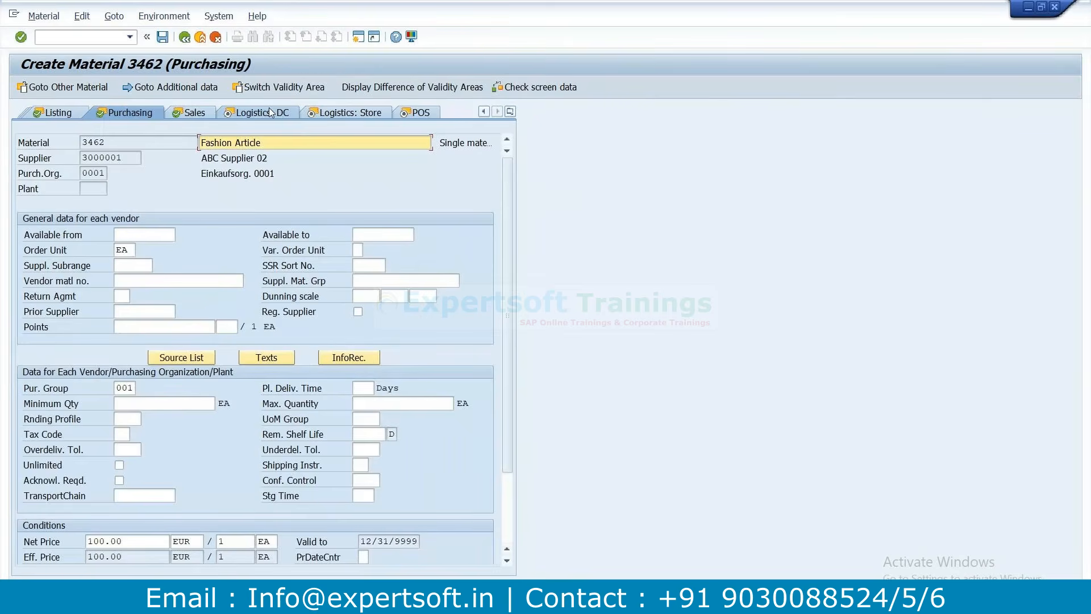
# Set the distribution center MRP type to ND, proceed through the store logistics and POS views, and try to save the material
pyautogui.click(269, 112)
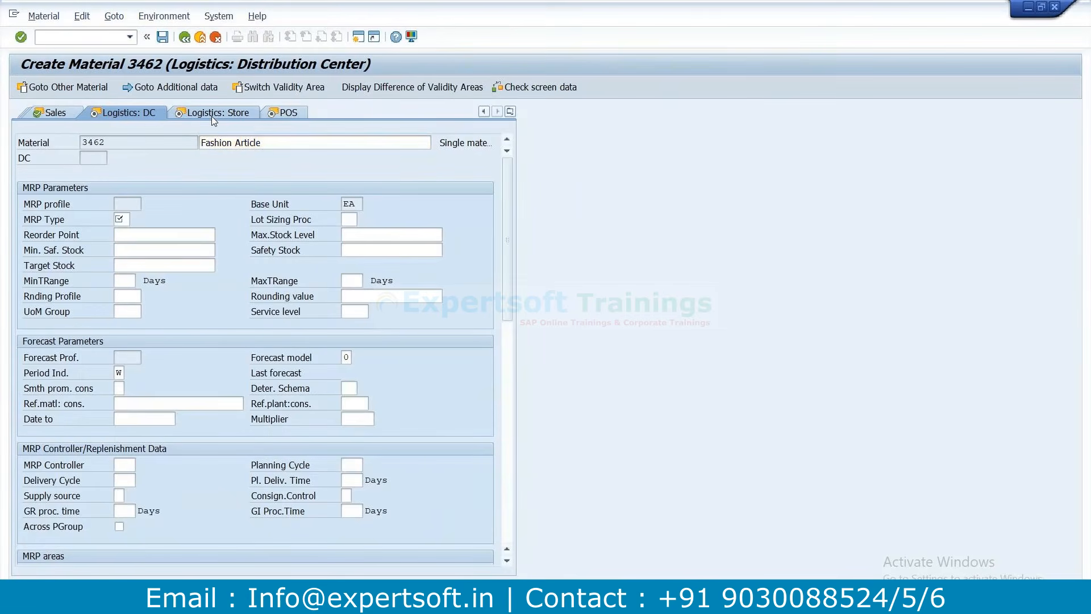
pyautogui.write('nd')
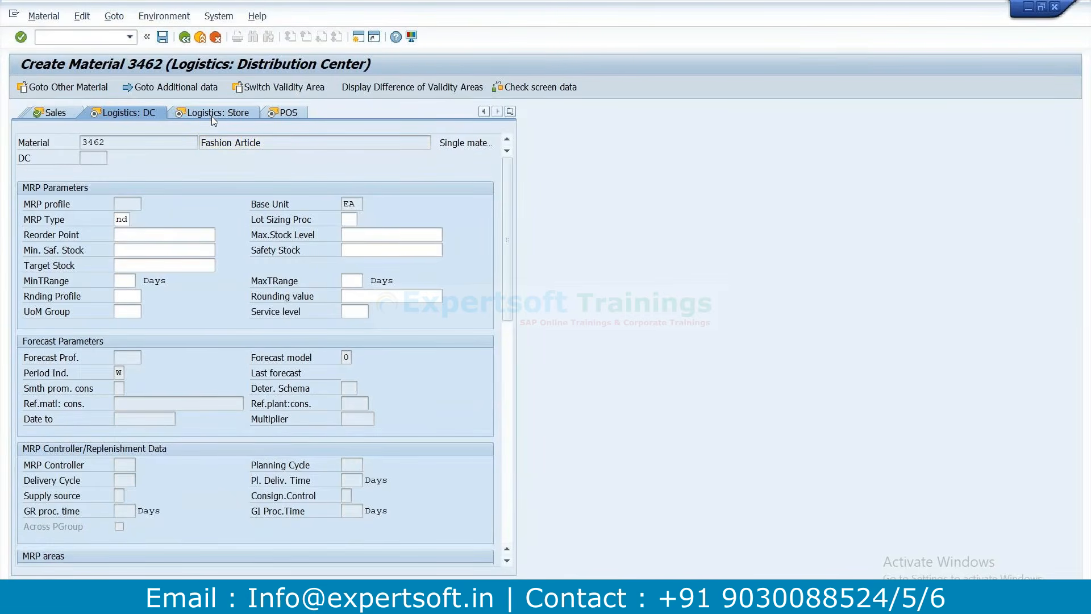
pyautogui.click(211, 116)
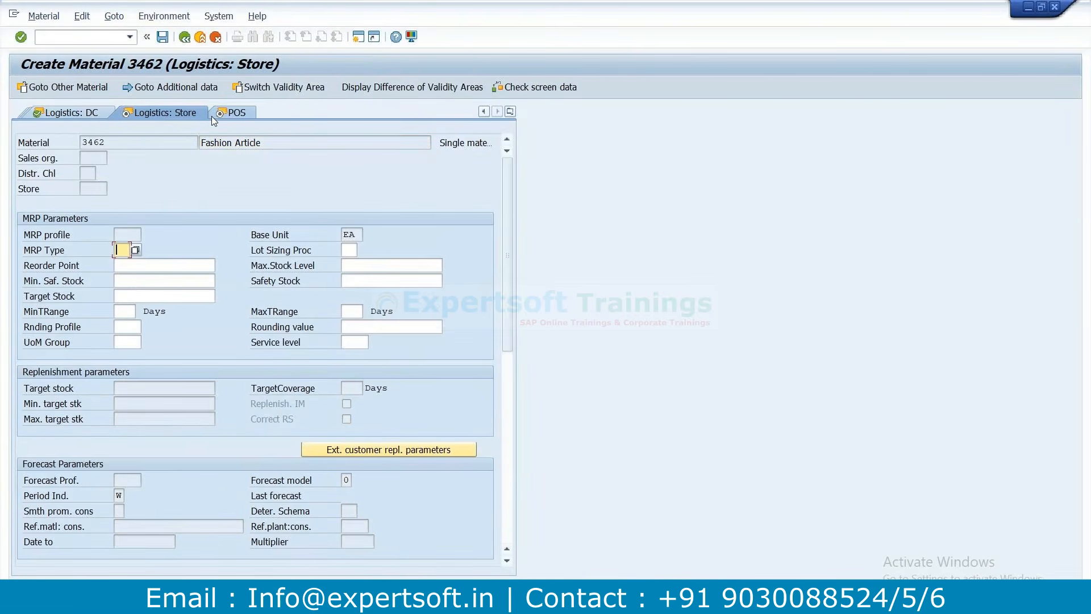
pyautogui.press('Return')
pyautogui.press('Return')
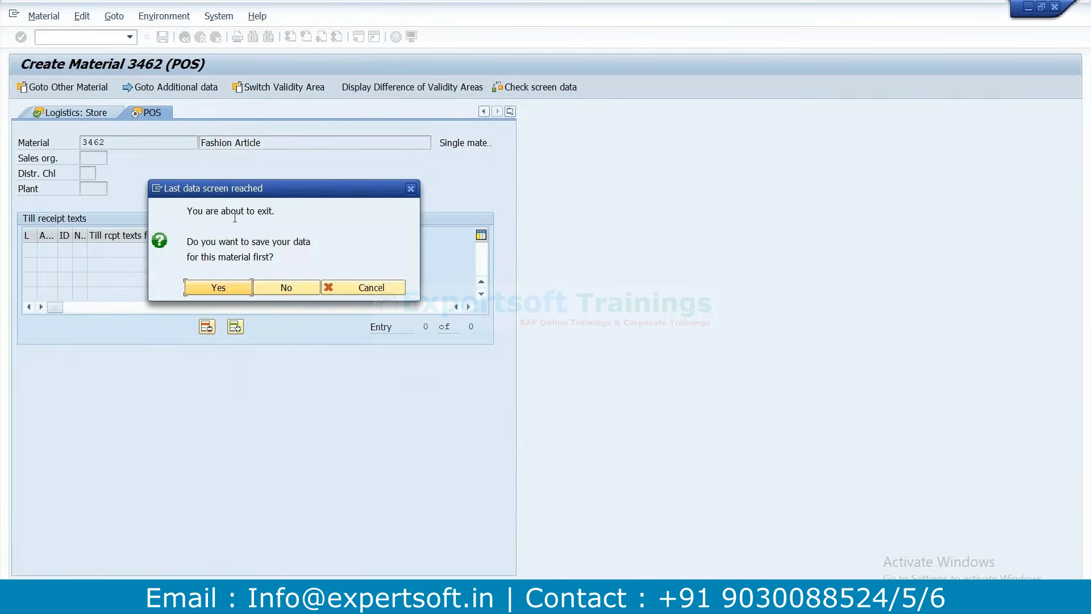
pyautogui.click(219, 289)
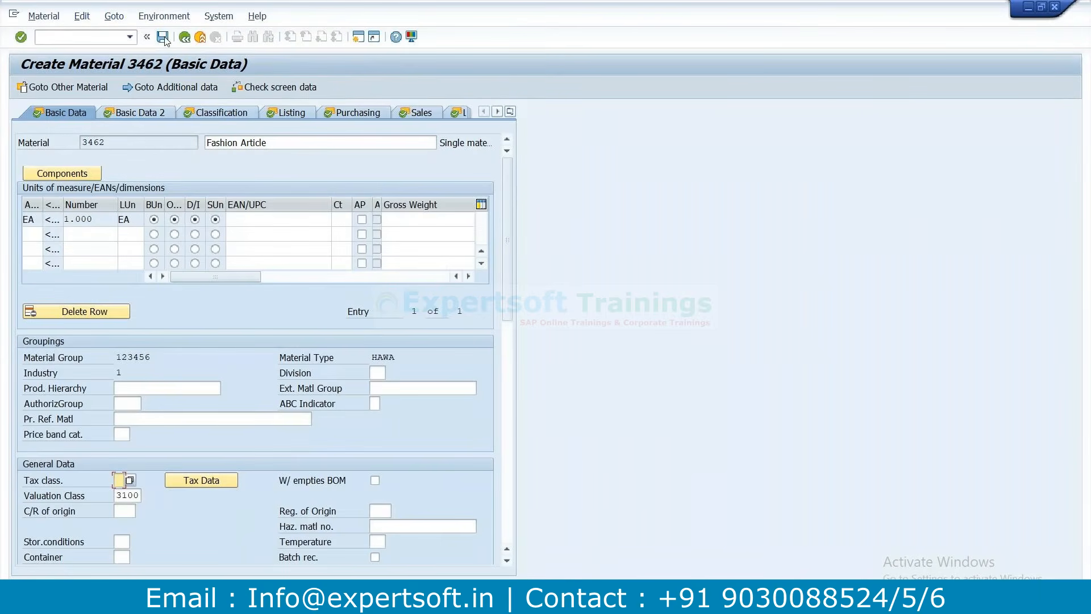
# Leave material creation for the Characteristics transaction and create a characteristic named COLOR-TZ
pyautogui.click(88, 38)
pyautogui.write('/nd')
pyautogui.write('t04')
pyautogui.press('Return')
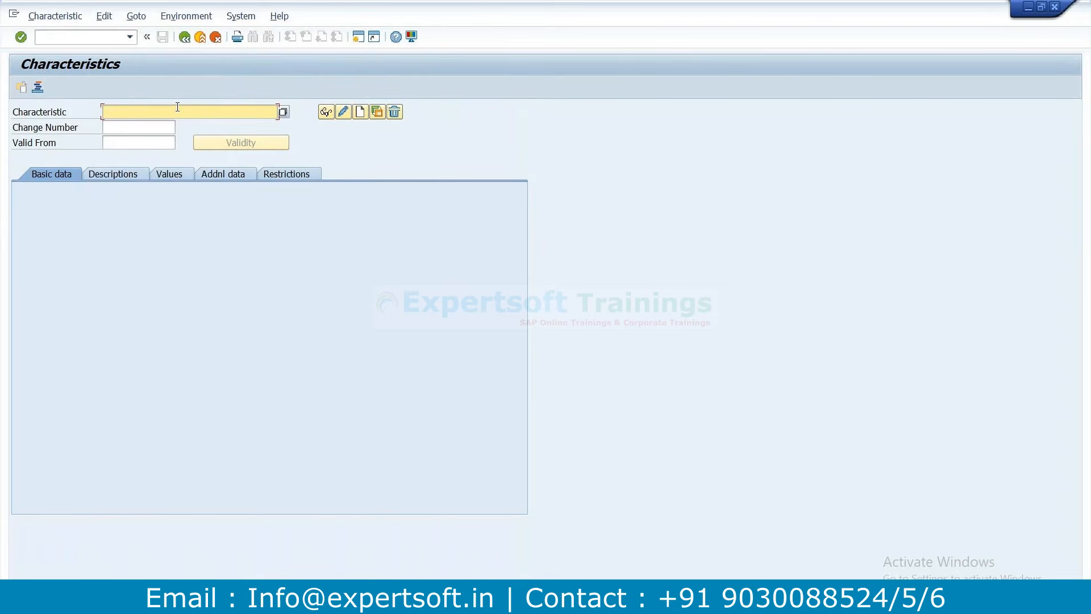
pyautogui.write('COLOR')
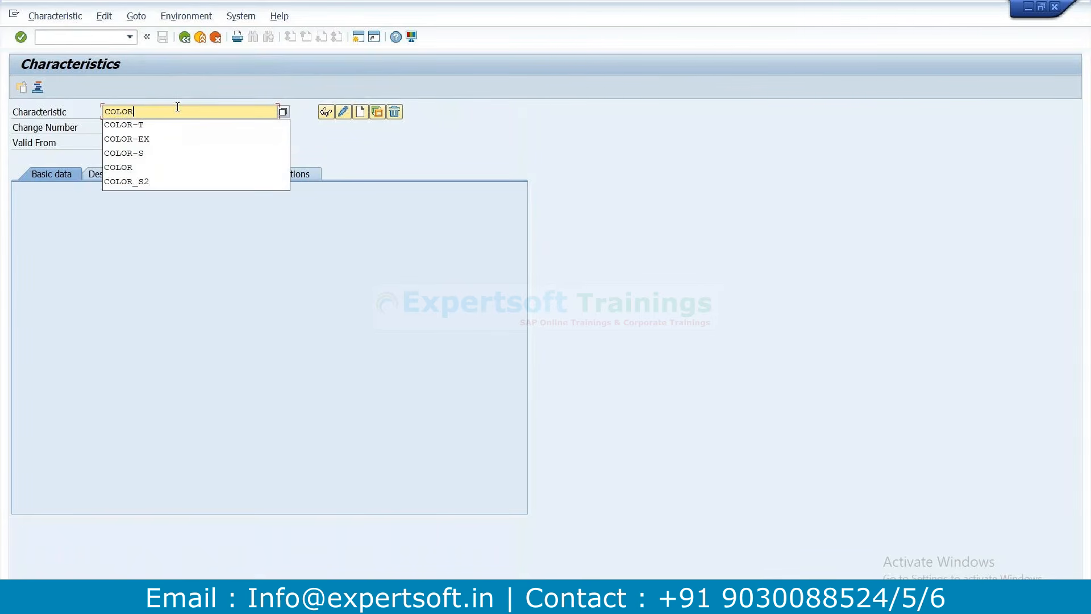
pyautogui.write('-TZ')
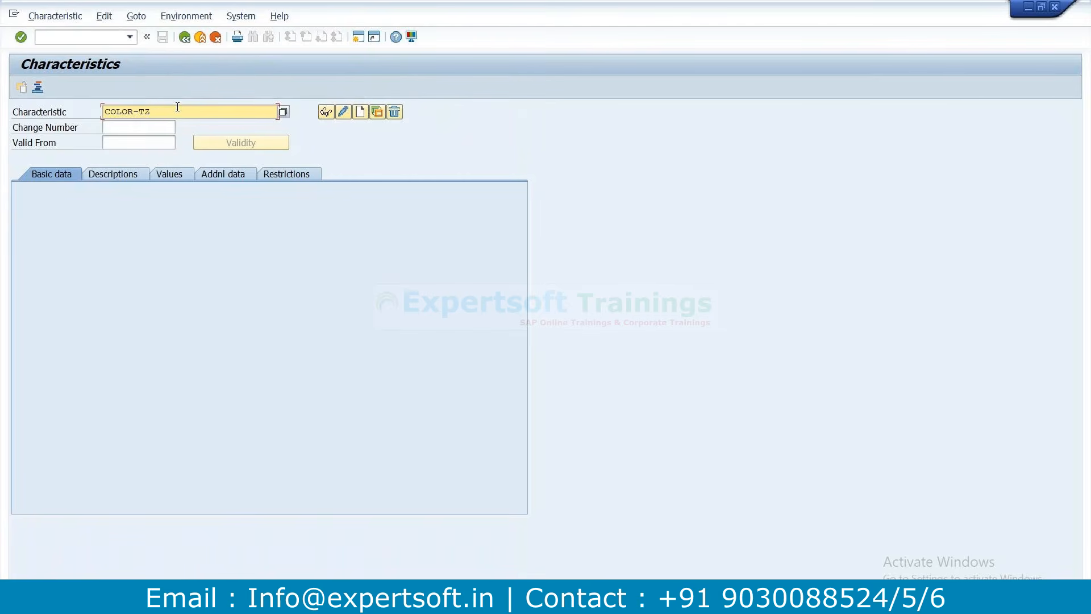
pyautogui.press('Return')
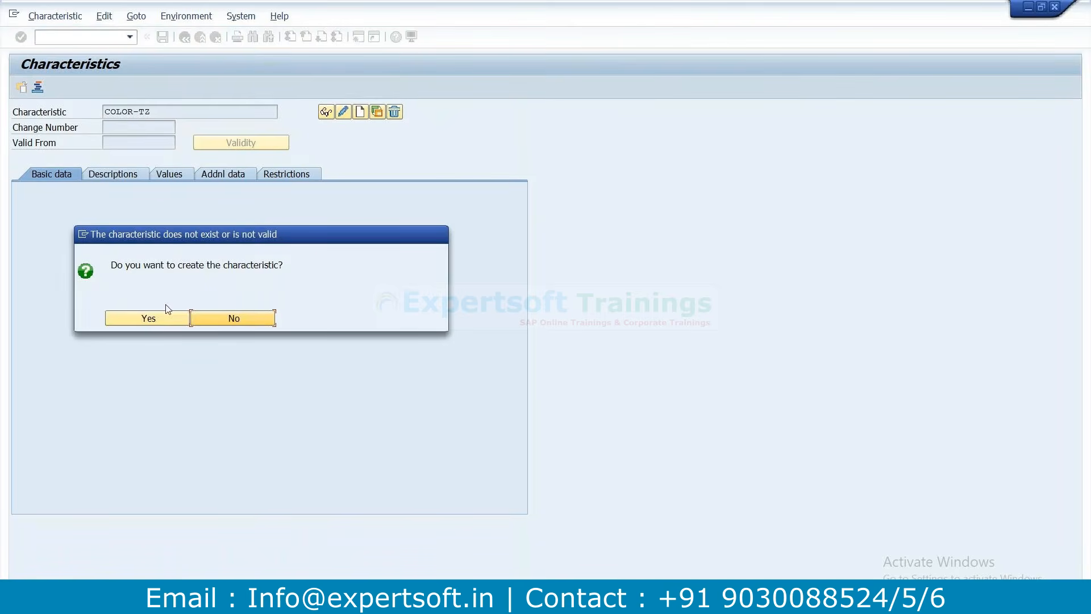
pyautogui.click(163, 317)
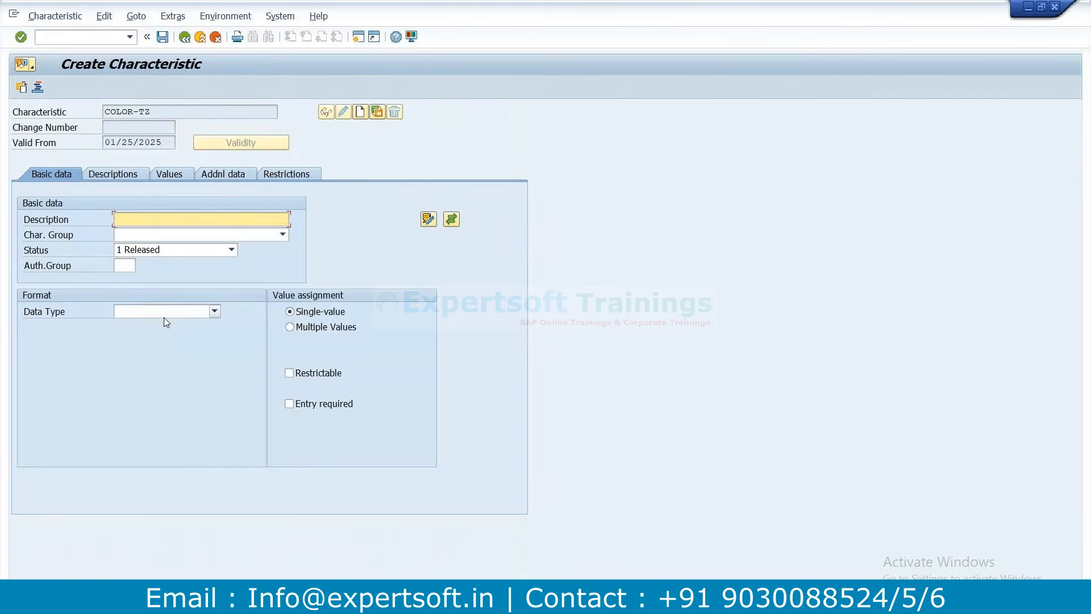
# Copy the characteristic name COLOR-TZ into its description and set the data type to CHAR Character Format with 10 characters
pyautogui.moveTo(168, 111); pyautogui.dragTo(0, 117)
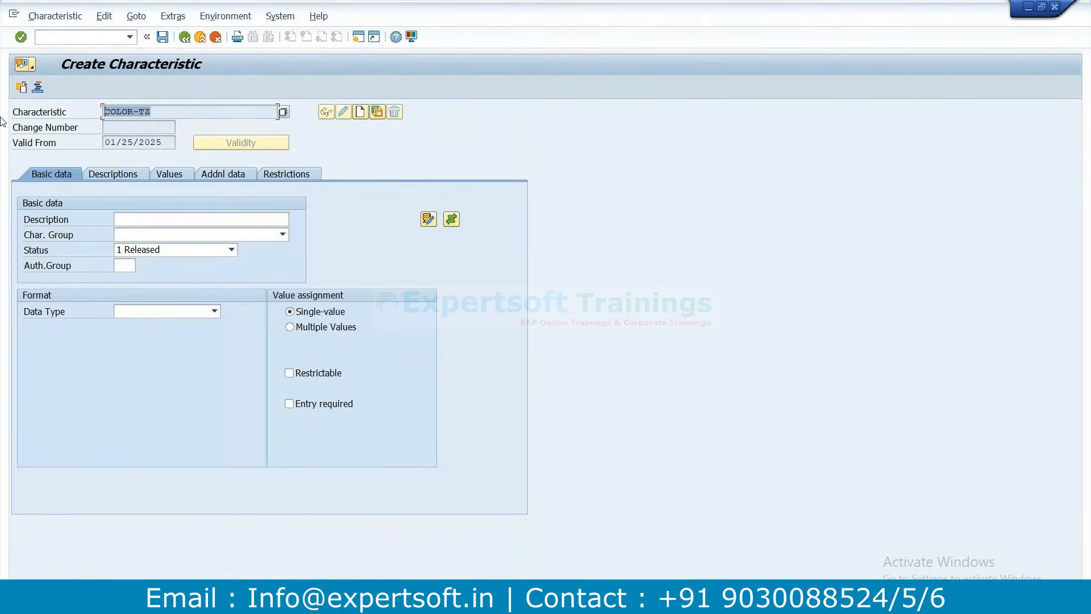
pyautogui.hotkey('ctrl', 'c')
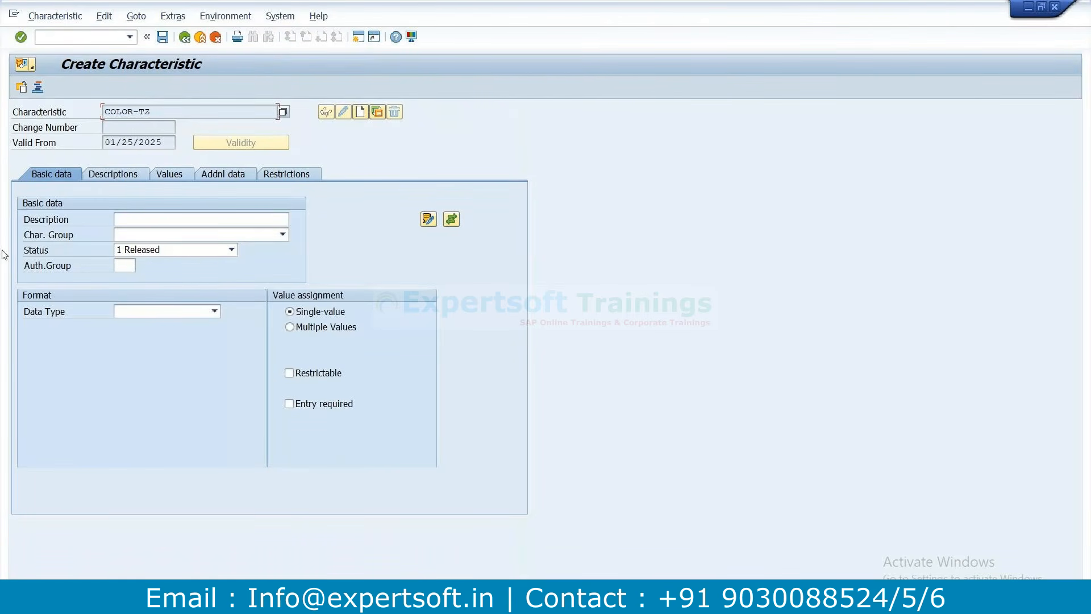
pyautogui.click(156, 222)
pyautogui.hotkey('ctrl', 'v')
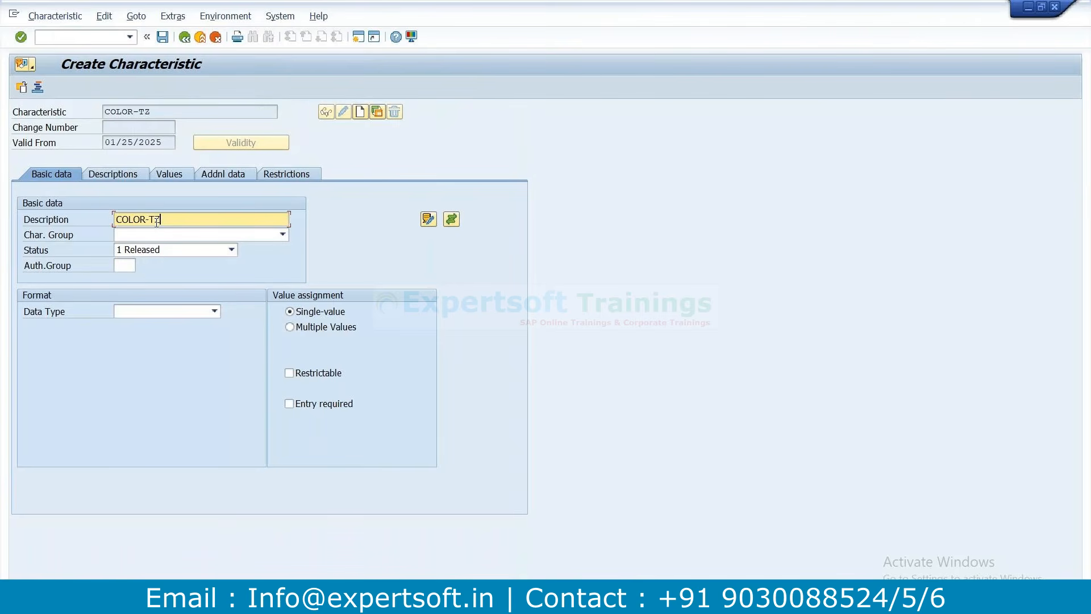
pyautogui.click(214, 311)
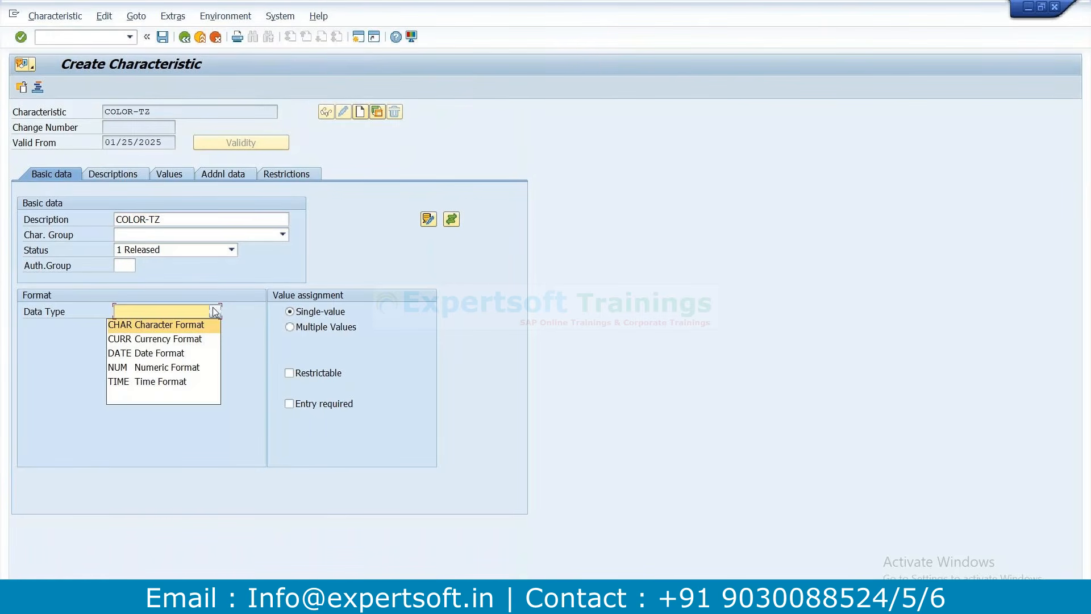
pyautogui.click(156, 327)
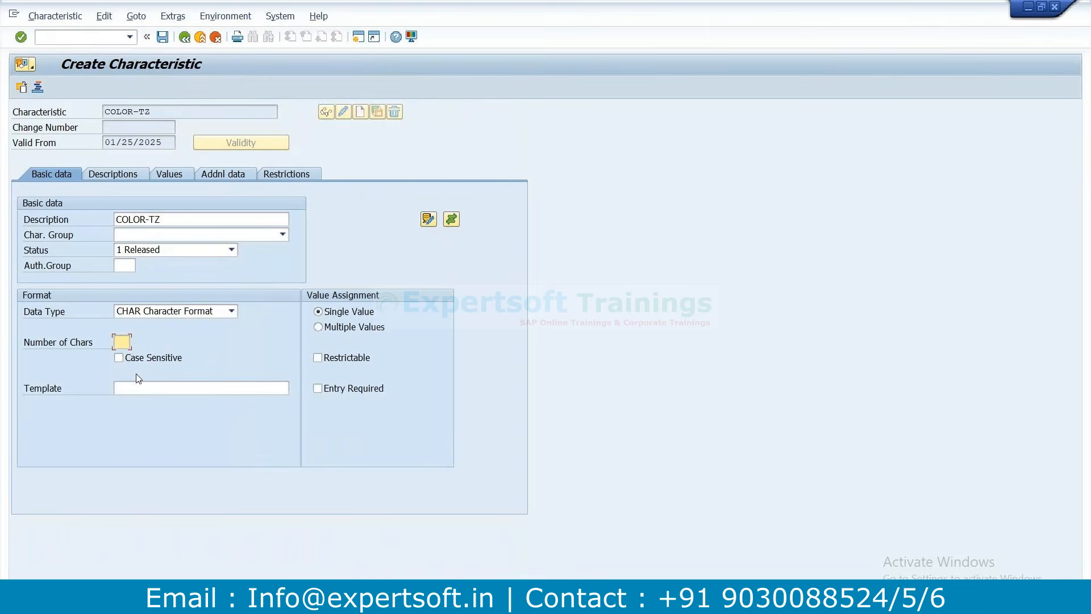
pyautogui.write('10')
# Enter BLUE and BLAXK as the allowed values of the COLOR-TZ characteristic
pyautogui.click(179, 175)
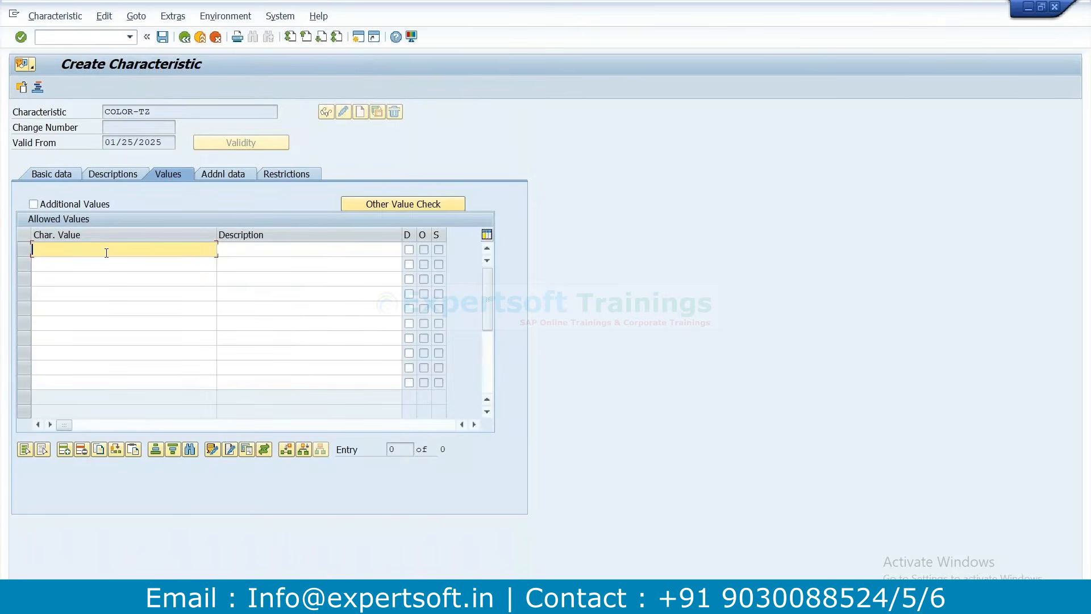
pyautogui.write('B')
pyautogui.click(104, 262)
pyautogui.click(102, 262)
pyautogui.write('B')
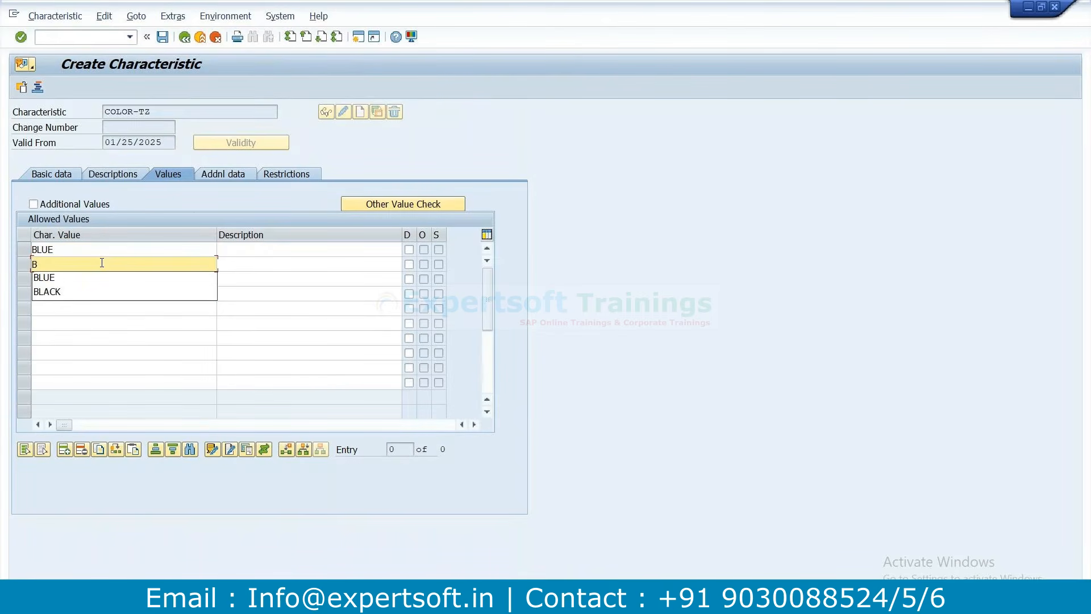
pyautogui.write('LAXK')
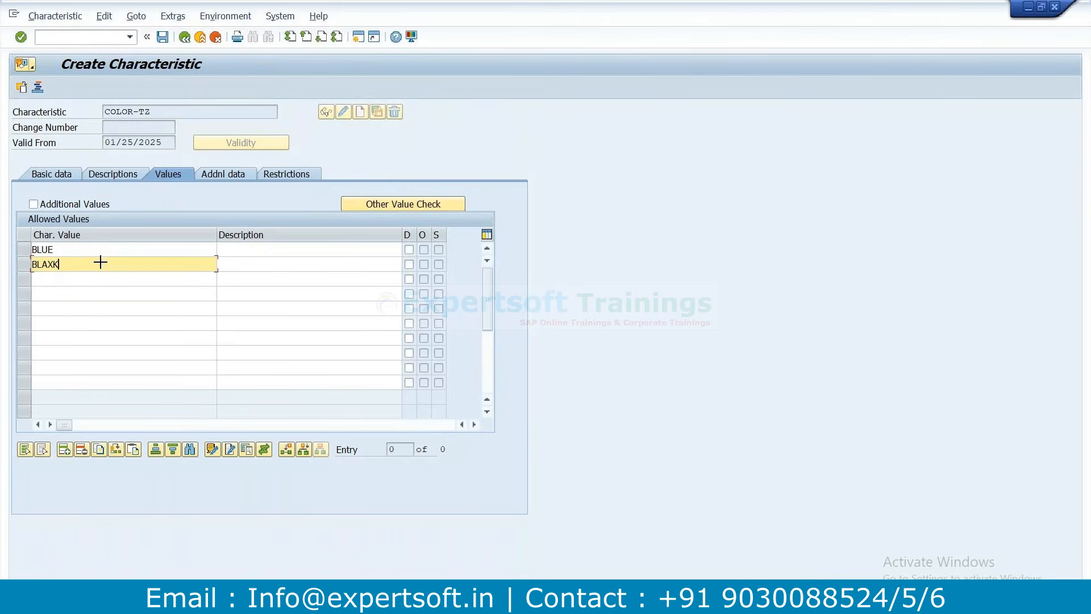
# Copy the two color values into their descriptions and save the characteristic
pyautogui.moveTo(60, 248); pyautogui.dragTo(85, 269)
pyautogui.click(84, 270)
pyautogui.click(265, 256)
pyautogui.hotkey('ctrl', 'v')
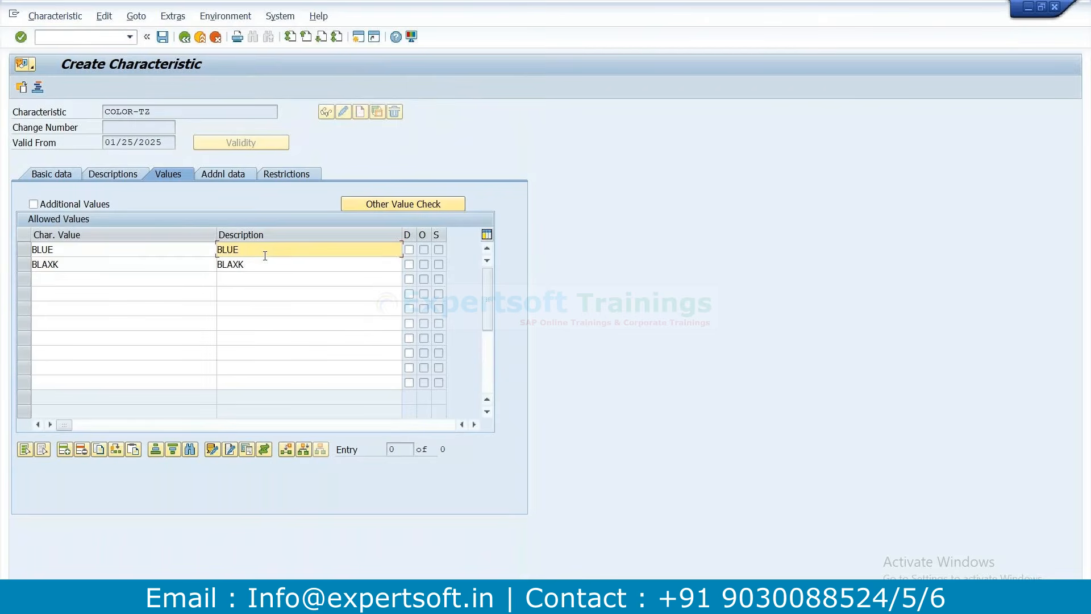
pyautogui.press('Return')
pyautogui.click(163, 38)
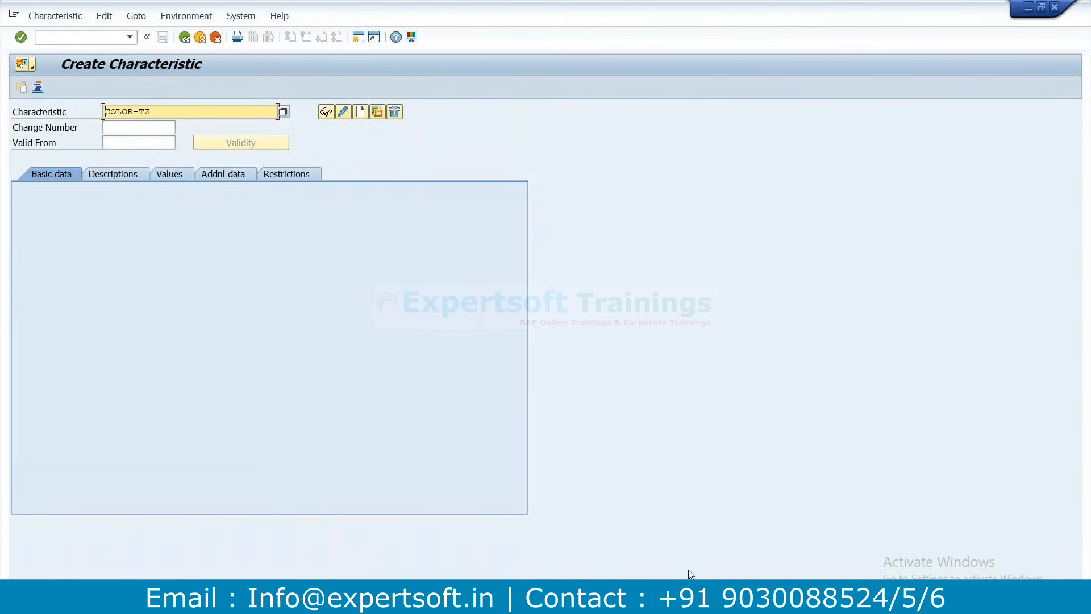
# Switch to Notepad, paste COLOR-TZ on a new line of Link.txt, and return to SAP
pyautogui.hotkey('alt', 'Tab')
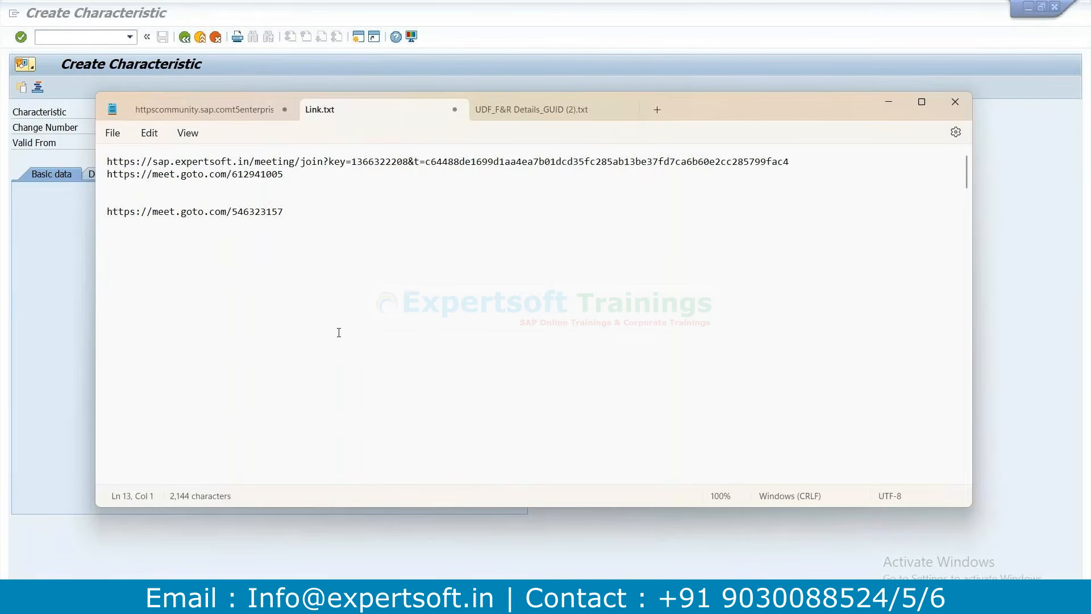
pyautogui.click(194, 250)
pyautogui.hotkey('ctrl', 'v')
pyautogui.click(897, 99)
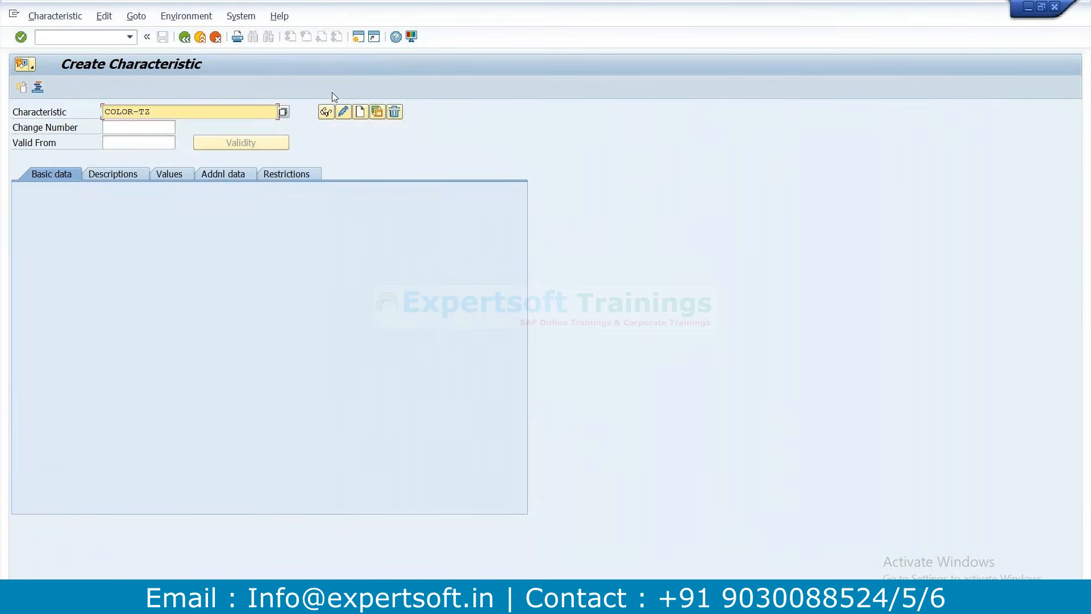
# Start creating another characteristic named SIZE-TZ
pyautogui.moveTo(184, 116); pyautogui.dragTo(29, 100)
pyautogui.write('SI')
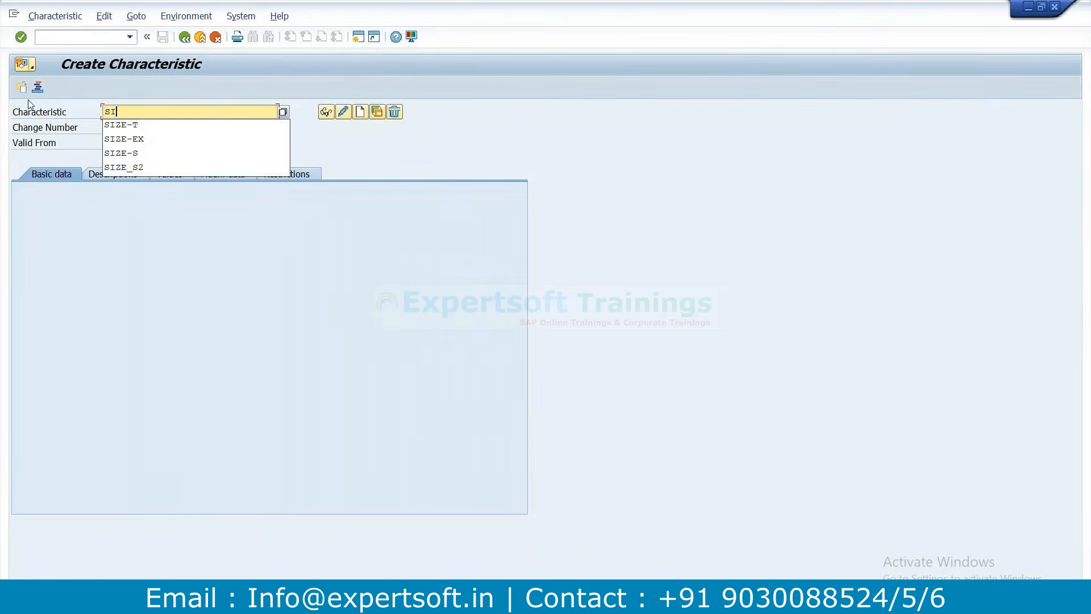
pyautogui.write('ZE-TZ')
pyautogui.press('Return')
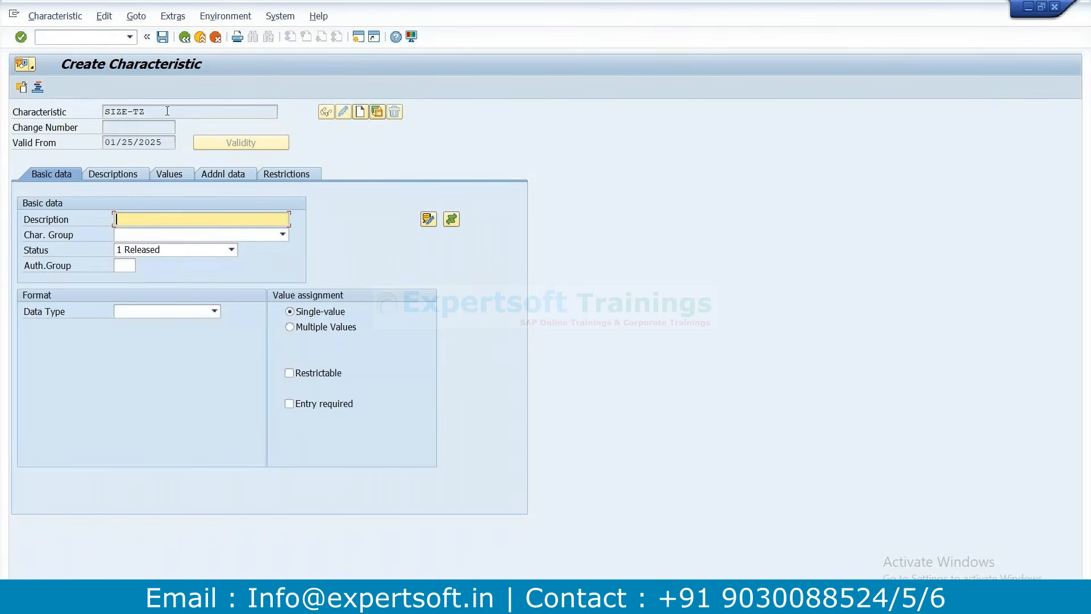
# Copy the name SIZE-TZ into the description and set the data type to CHAR Character Format with 10 characters
pyautogui.click(106, 112)
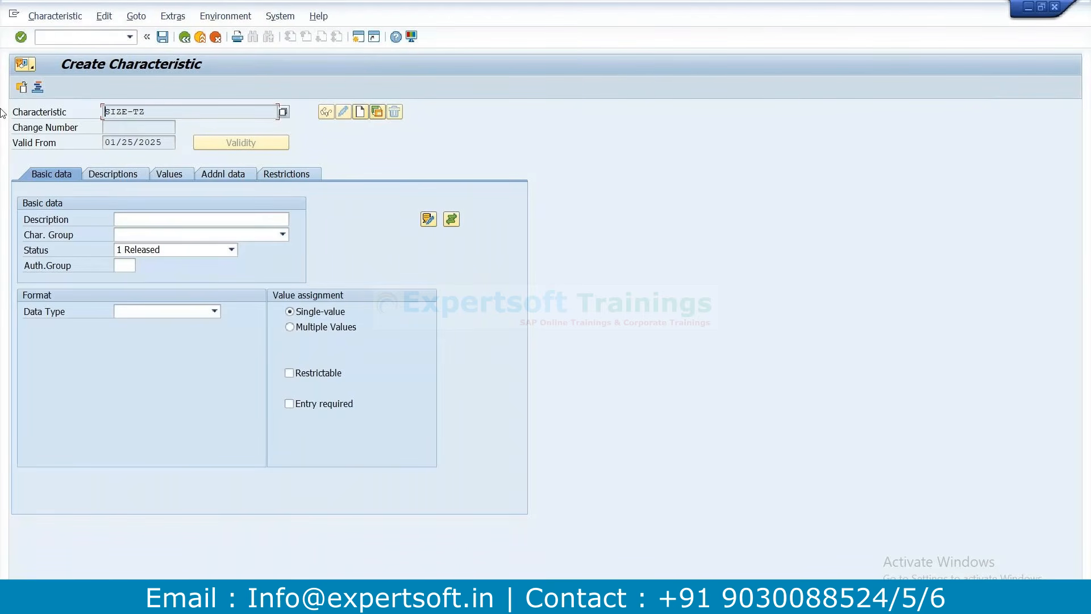
pyautogui.click(142, 220)
pyautogui.hotkey('ctrl', 'v')
pyautogui.click(215, 310)
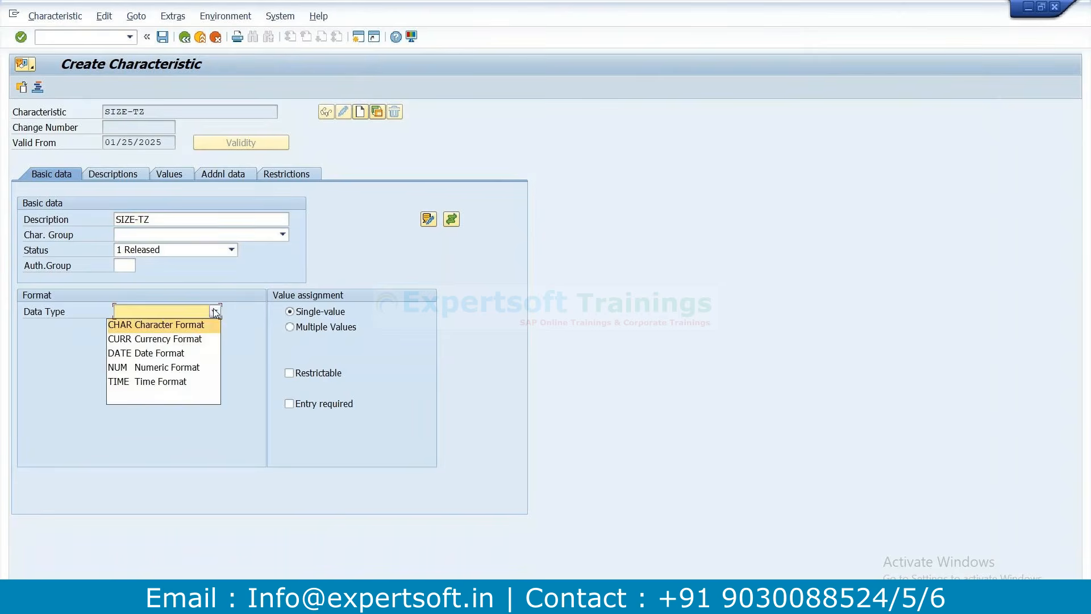
pyautogui.click(175, 321)
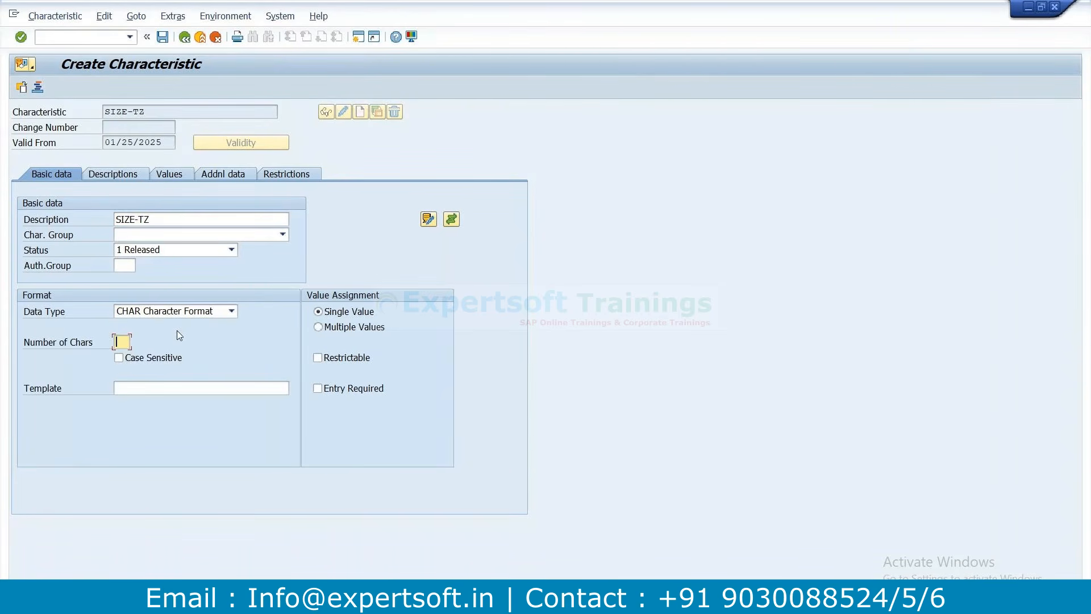
pyautogui.write('10')
# Add the allowed values S described as Small and M described as Medium, and save the size characteristic
pyautogui.click(170, 174)
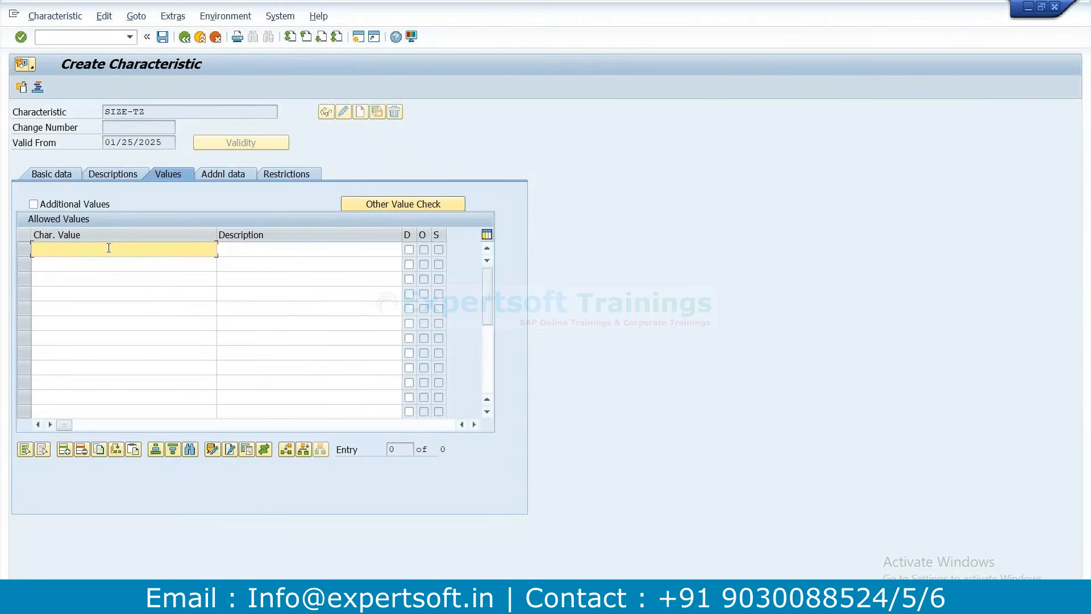
pyautogui.write('S')
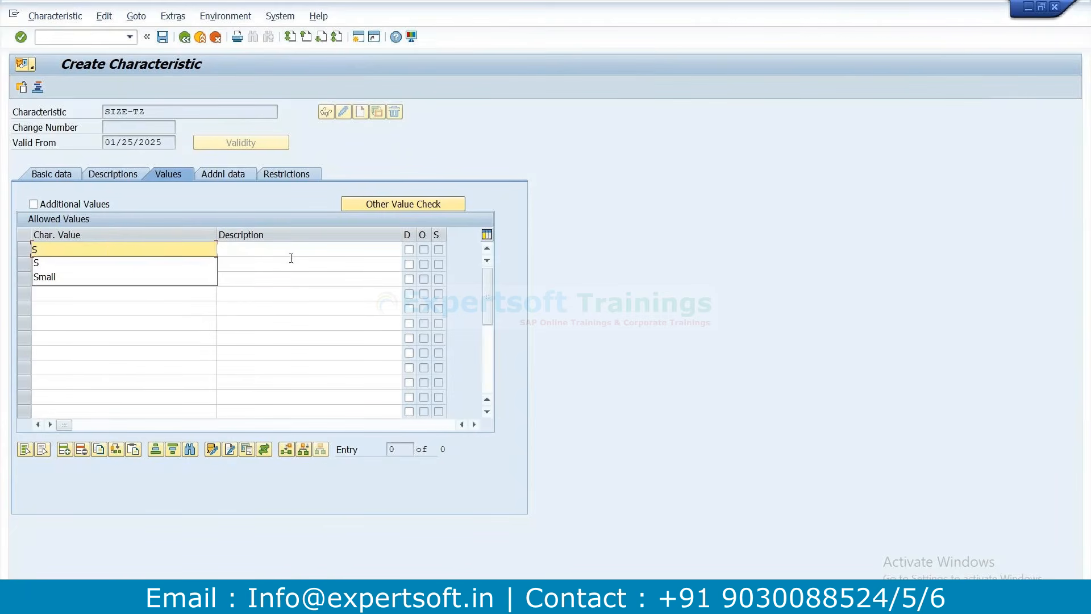
pyautogui.click(291, 260)
pyautogui.click(113, 271)
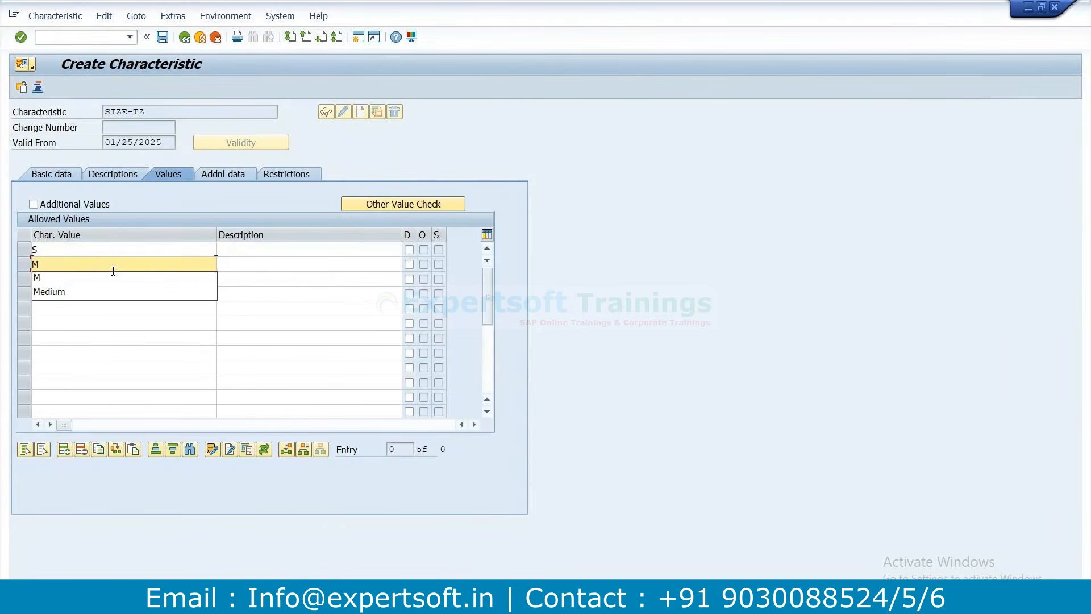
pyautogui.click(276, 249)
pyautogui.write('Small')
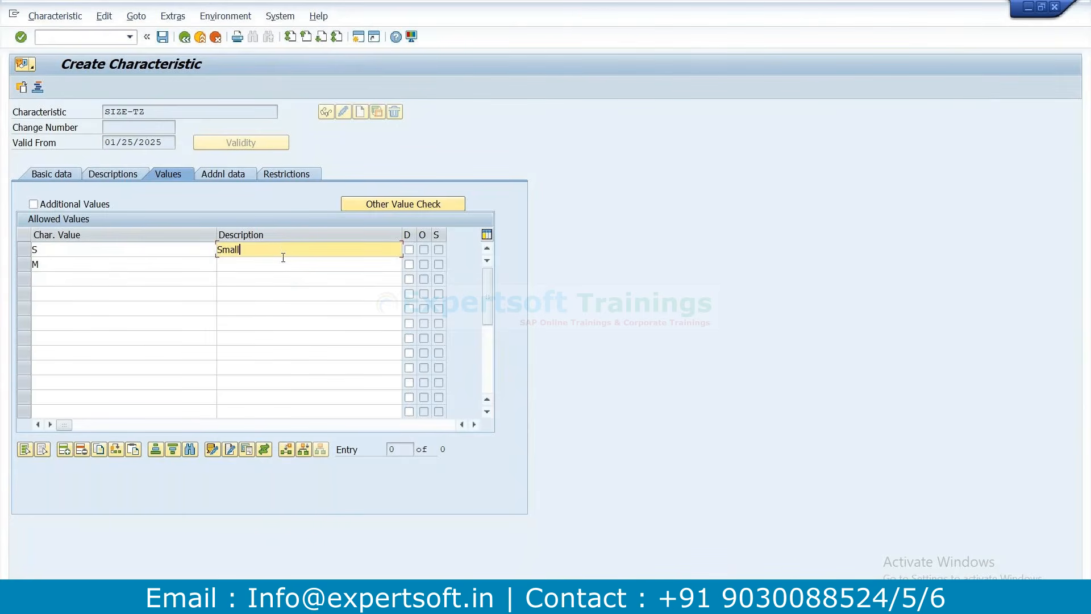
pyautogui.click(289, 265)
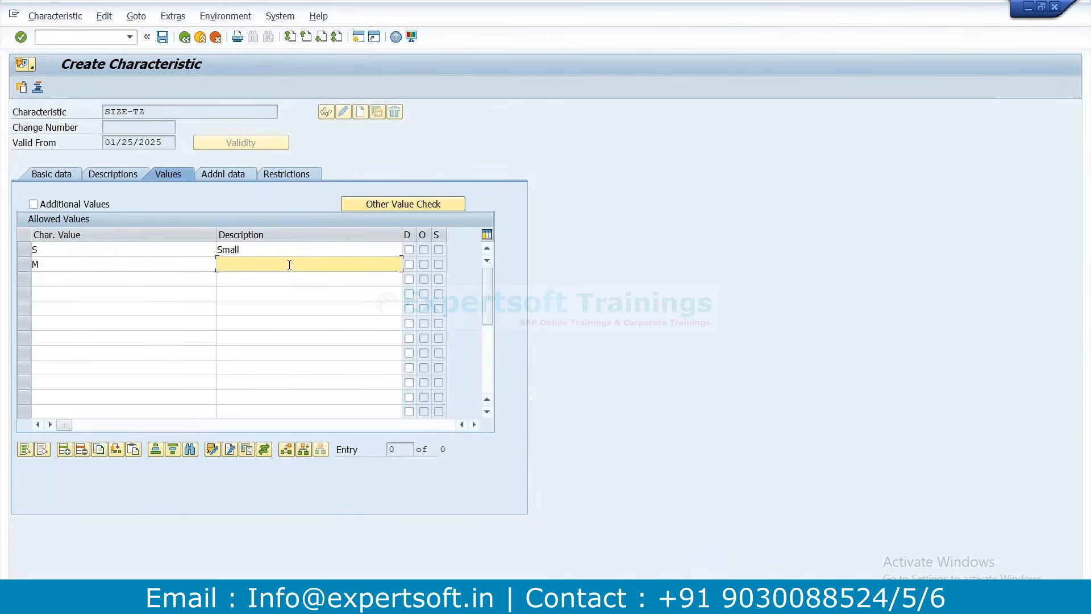
pyautogui.write('Medium')
pyautogui.press('Return')
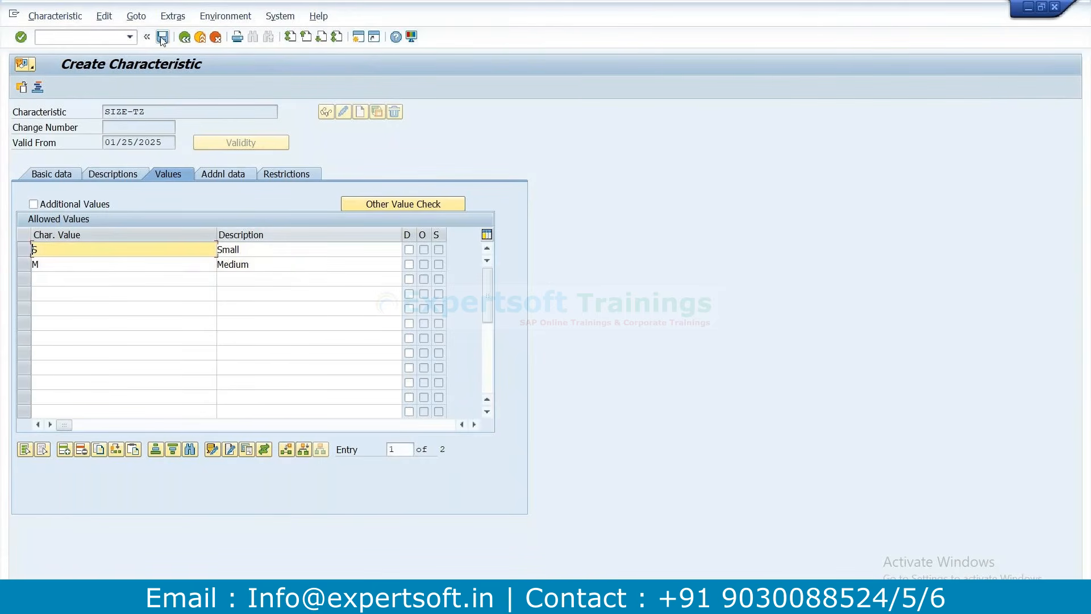
pyautogui.click(162, 38)
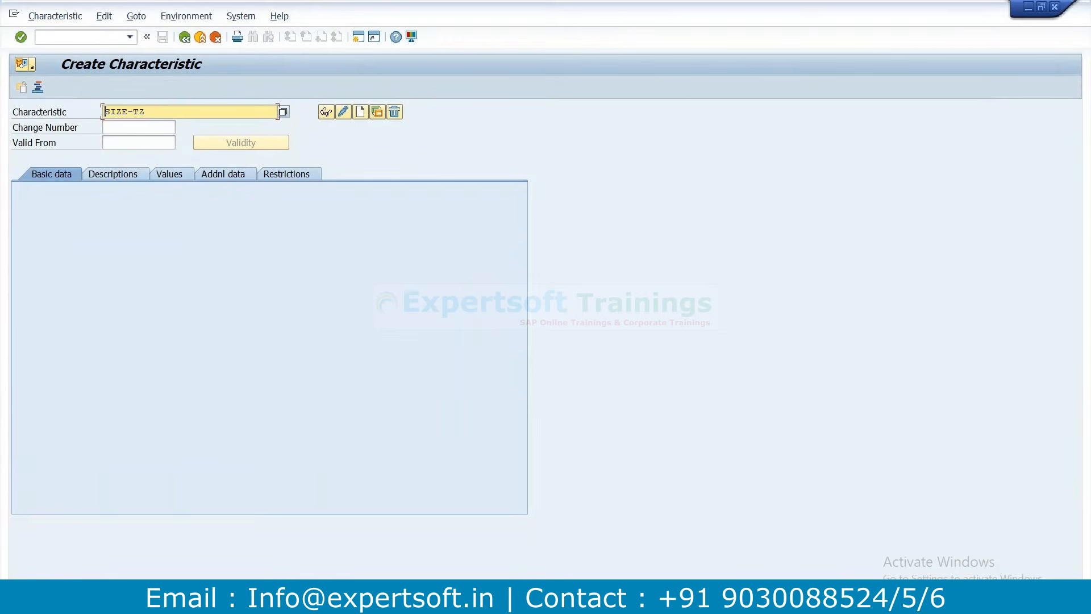
# Switch to Notepad, add SIZE-TZ below COLOR-TZ in Link.txt, and return to SAP
pyautogui.click(733, 598)
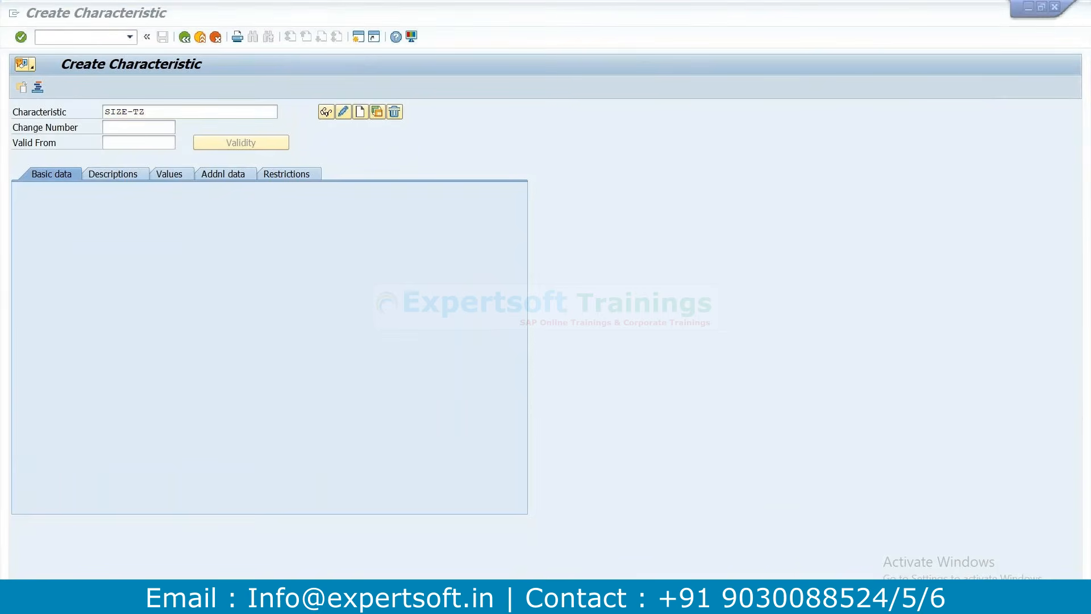
pyautogui.press('Return')
pyautogui.write('SIZE-TZ')
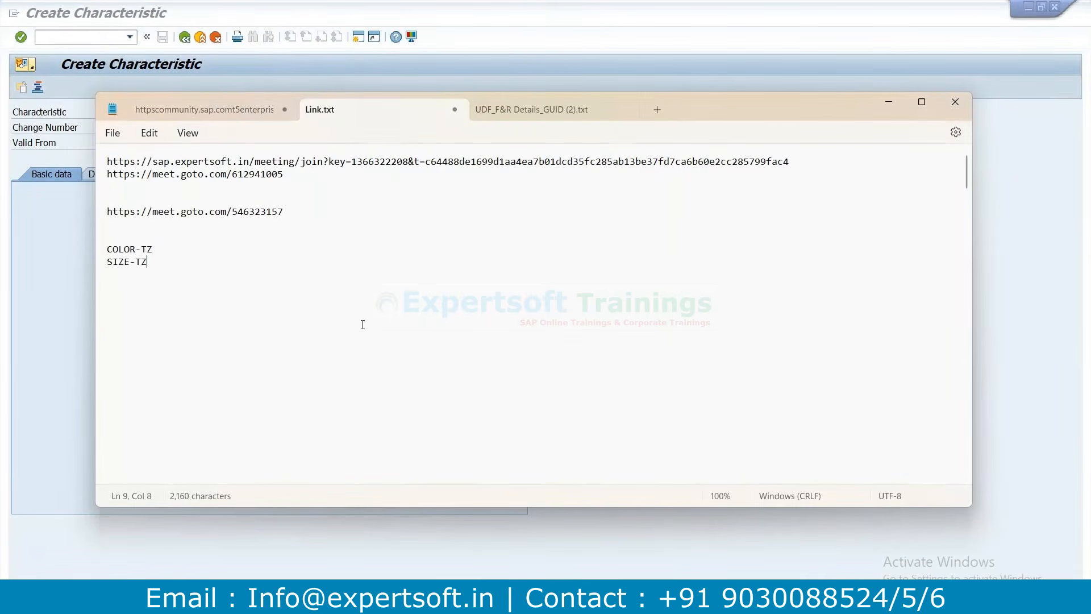
pyautogui.click(890, 108)
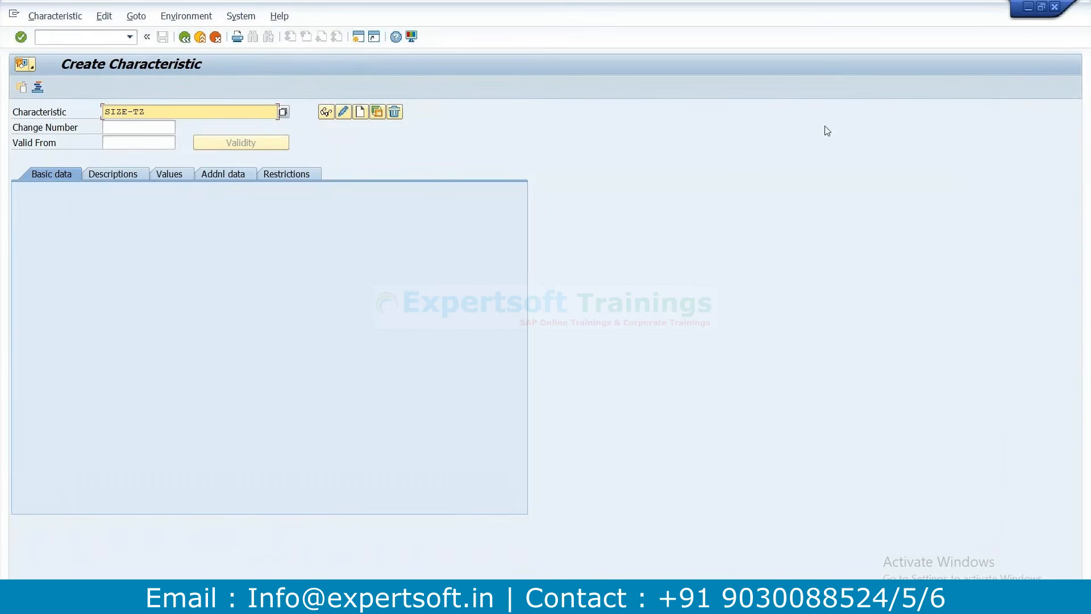
# Leave characteristic creation, run transaction CL01, and start creating class FASHION-TZ with class type 300
pyautogui.click(184, 39)
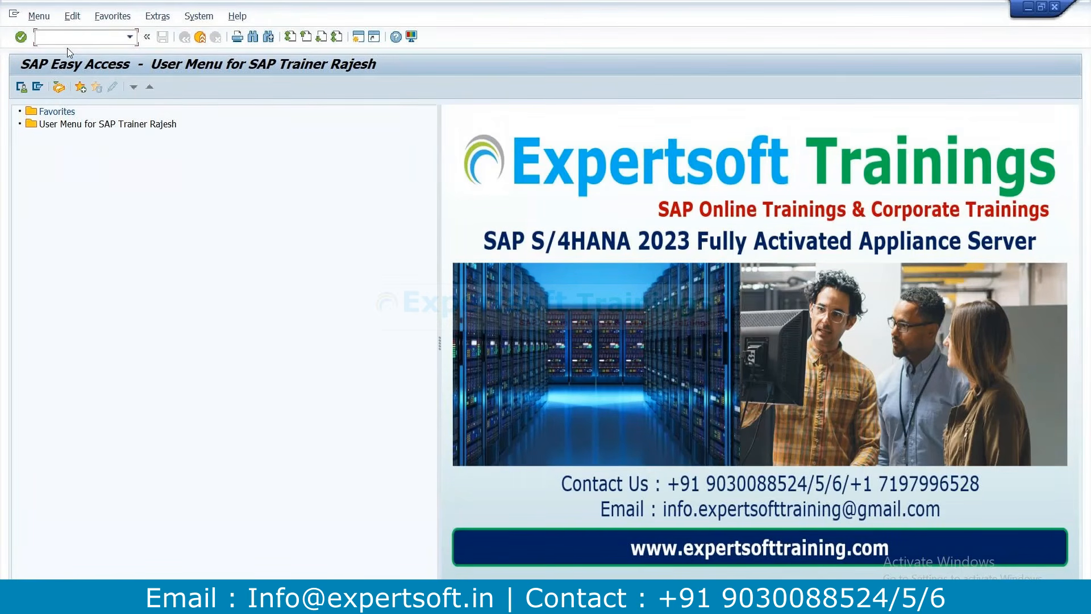
pyautogui.write('cl01')
pyautogui.press('Return')
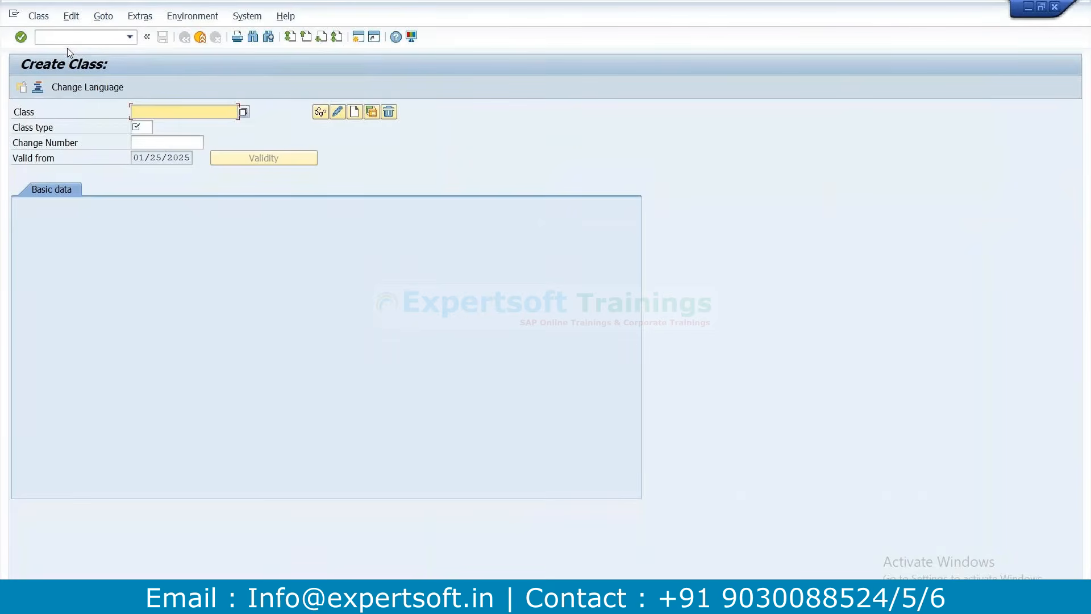
pyautogui.write('FASHION-TZ')
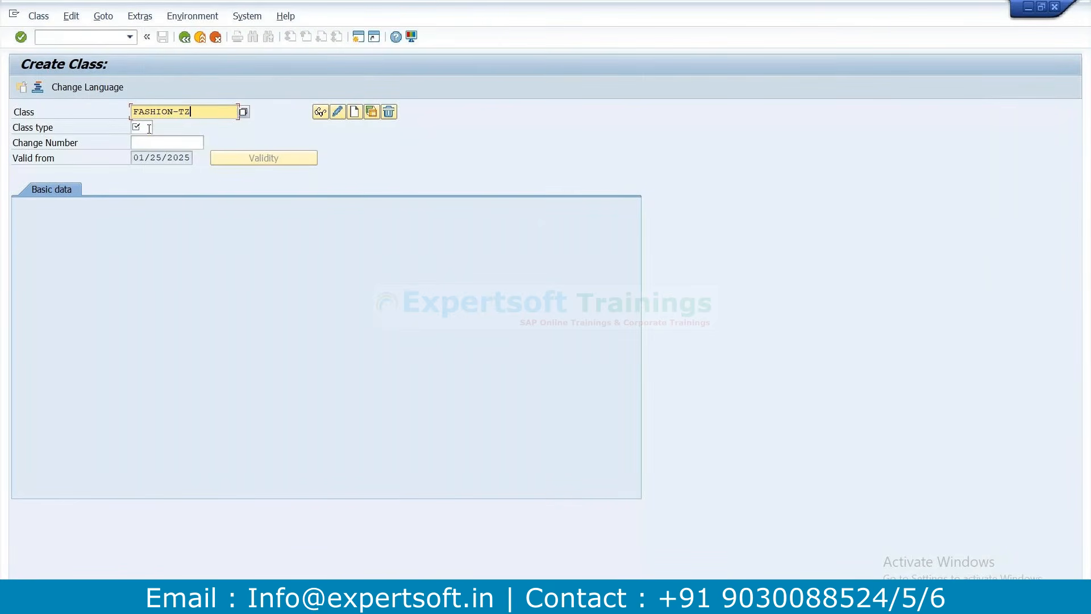
pyautogui.click(149, 128)
pyautogui.write('300')
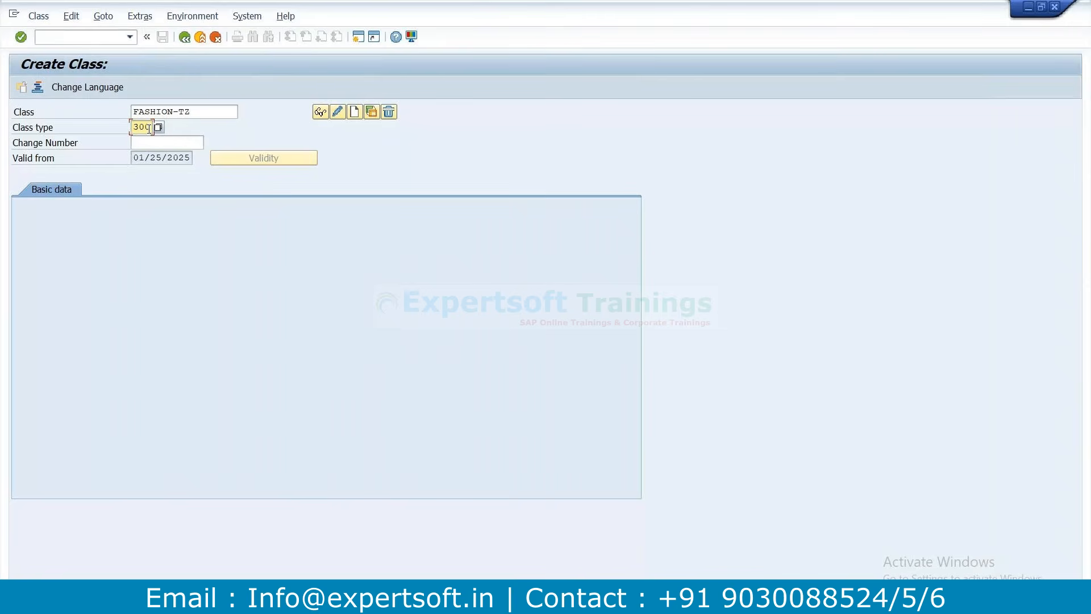
pyautogui.press('Return')
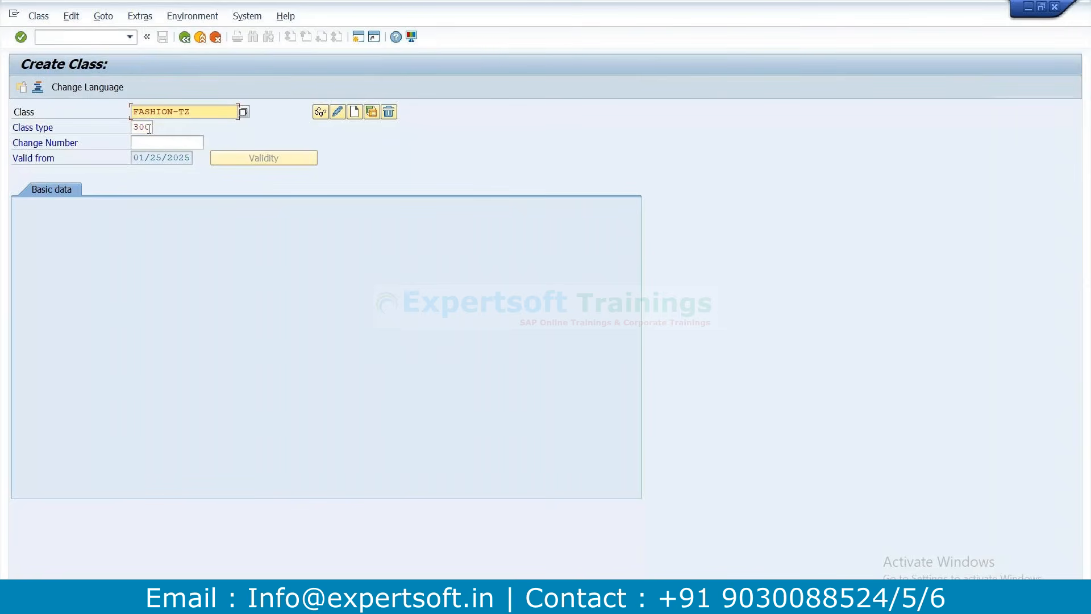
pyautogui.click(354, 113)
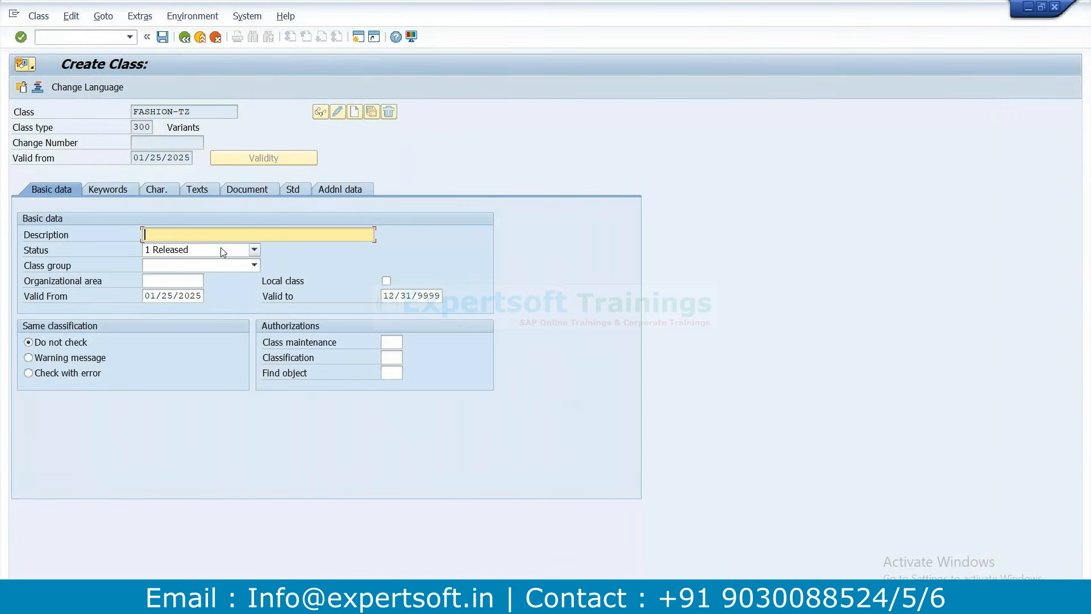
# Copy the class name FASHION-TZ into the class description
pyautogui.click(192, 112)
pyautogui.hotkey('ctrl', 'c')
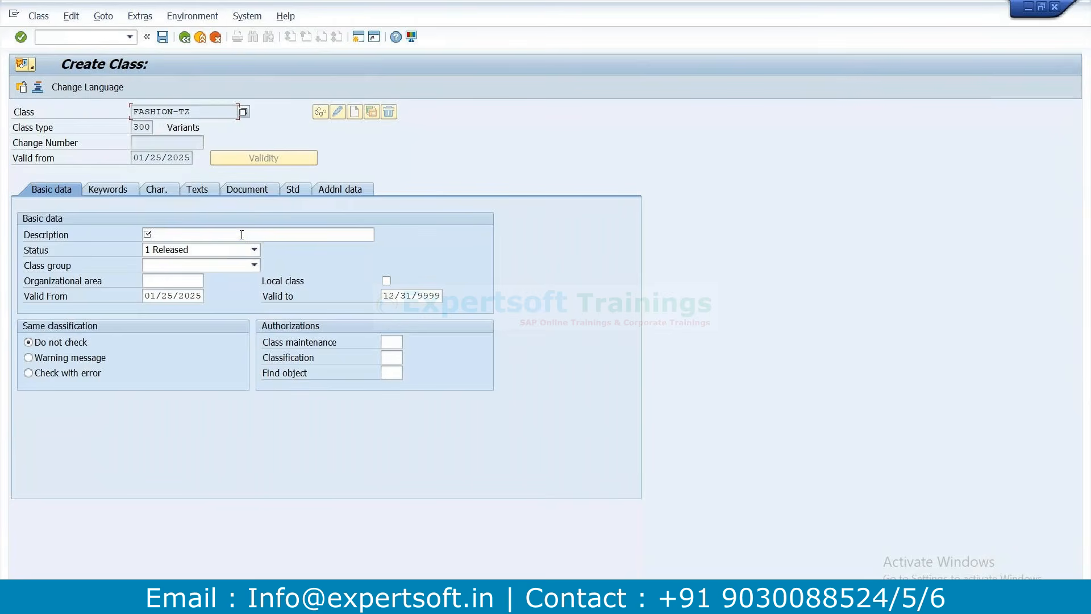
pyautogui.click(242, 234)
pyautogui.hotkey('ctrl', 'v')
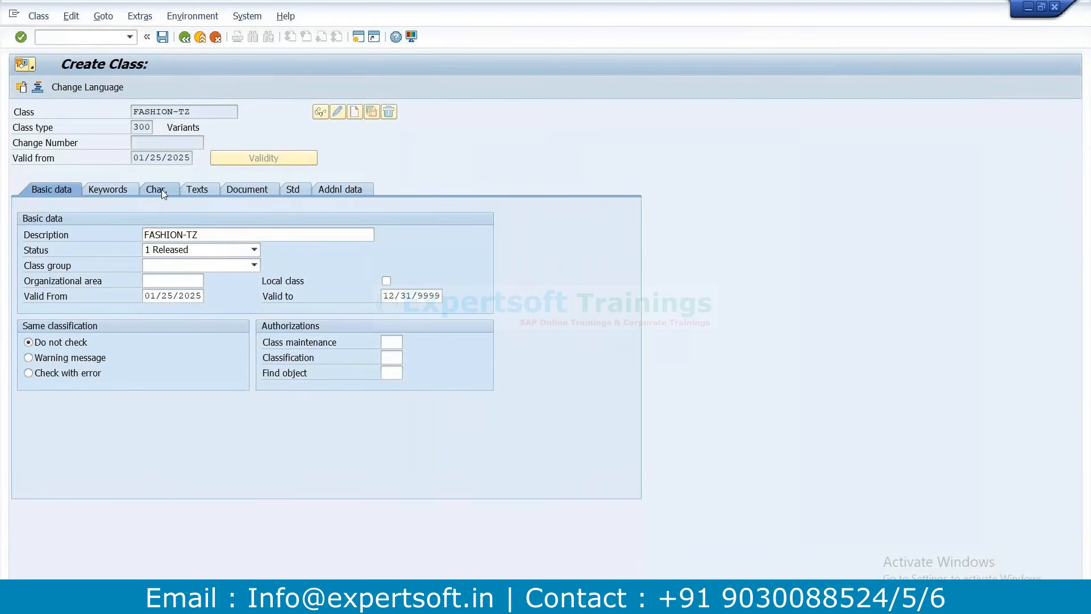
# Assign the characteristics COLOR-TZ and SIZE-TZ to class FASHION-TZ and save the class
pyautogui.click(161, 190)
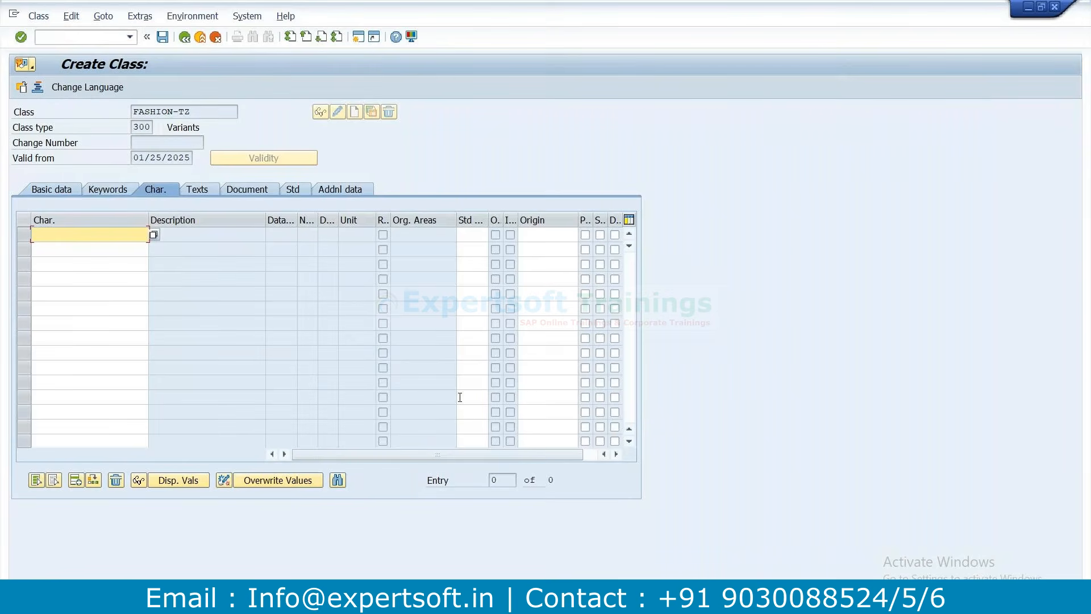
pyautogui.write('COLOR')
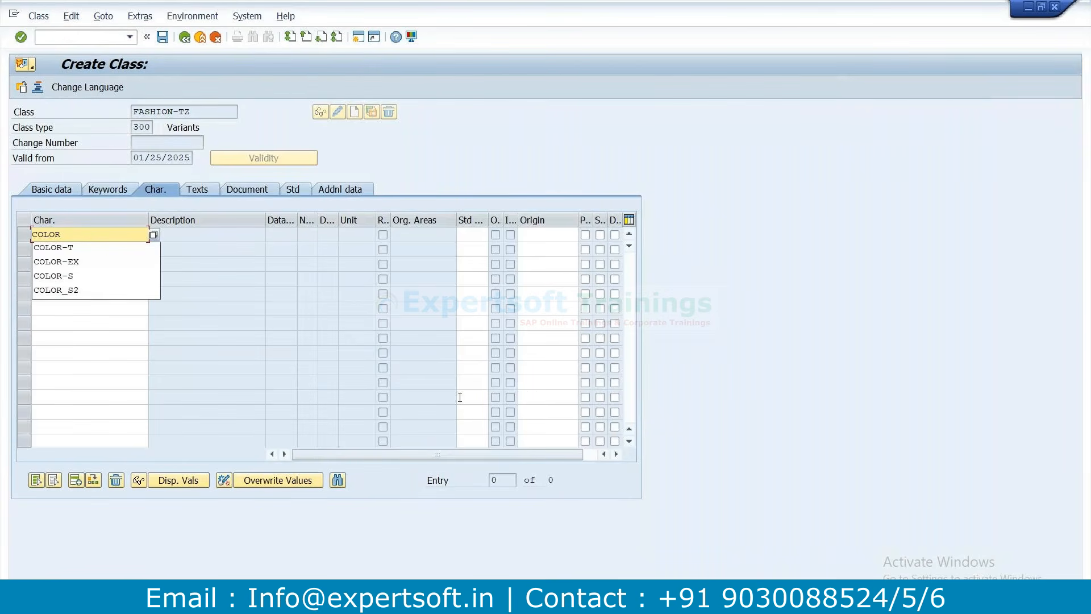
pyautogui.write('-TZ')
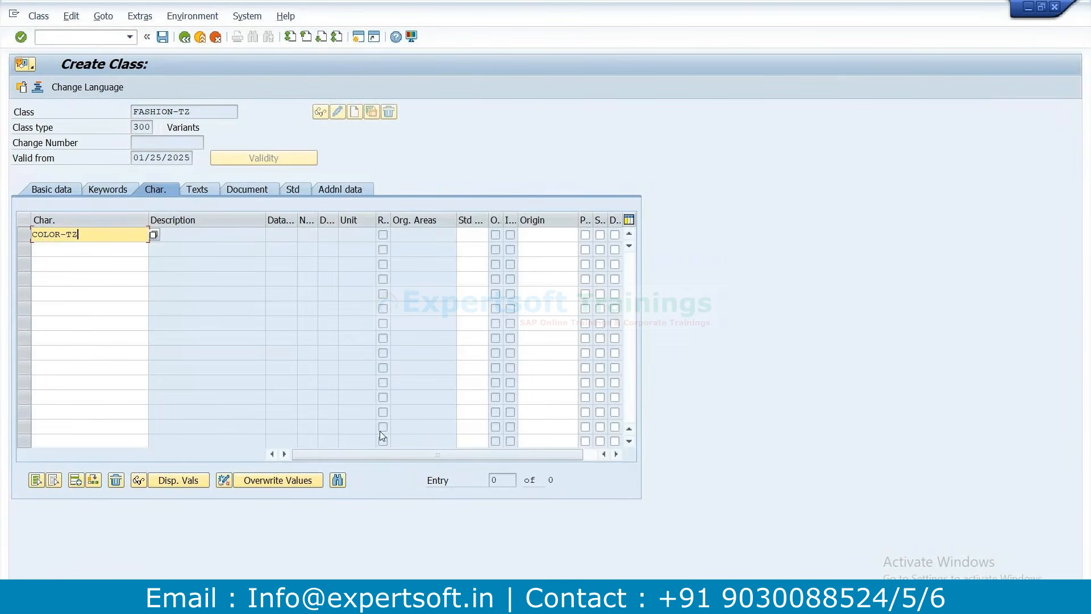
pyautogui.click(119, 253)
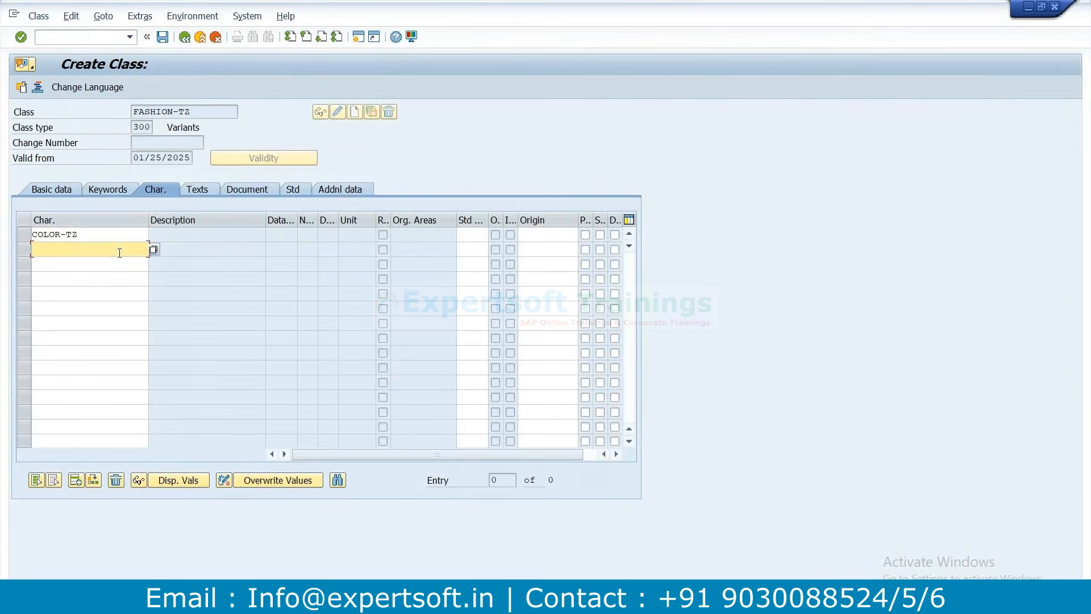
pyautogui.write('SIZE-')
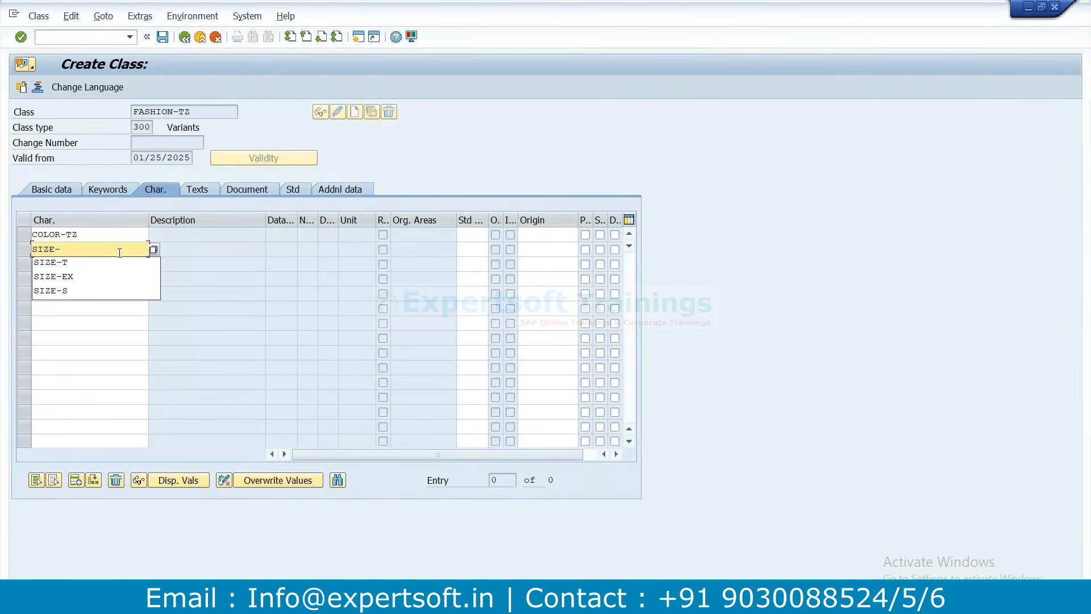
pyautogui.write('TZ')
pyautogui.press('Return')
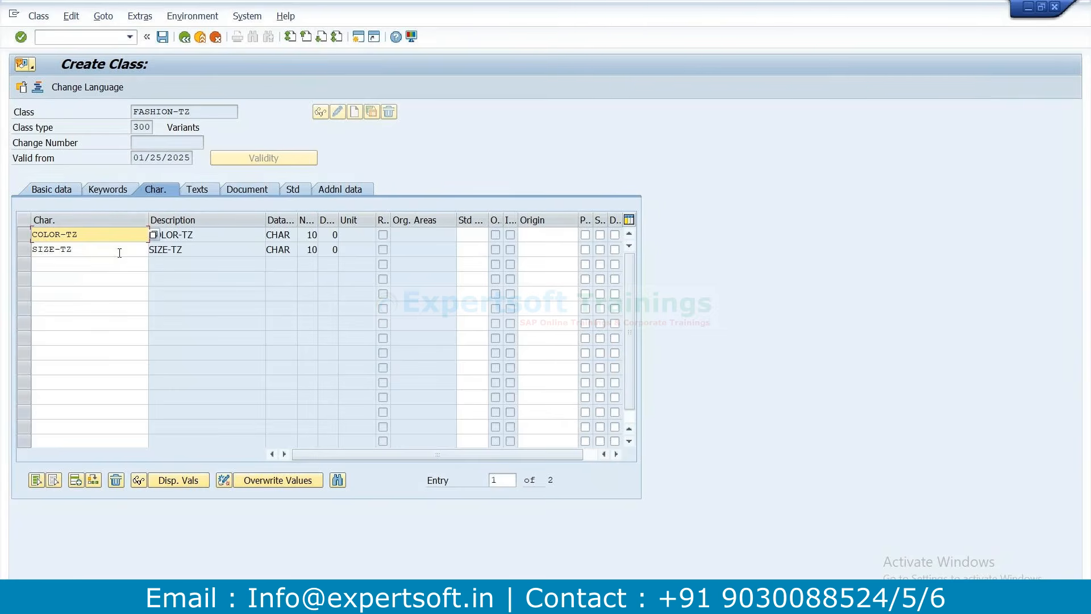
pyautogui.click(163, 37)
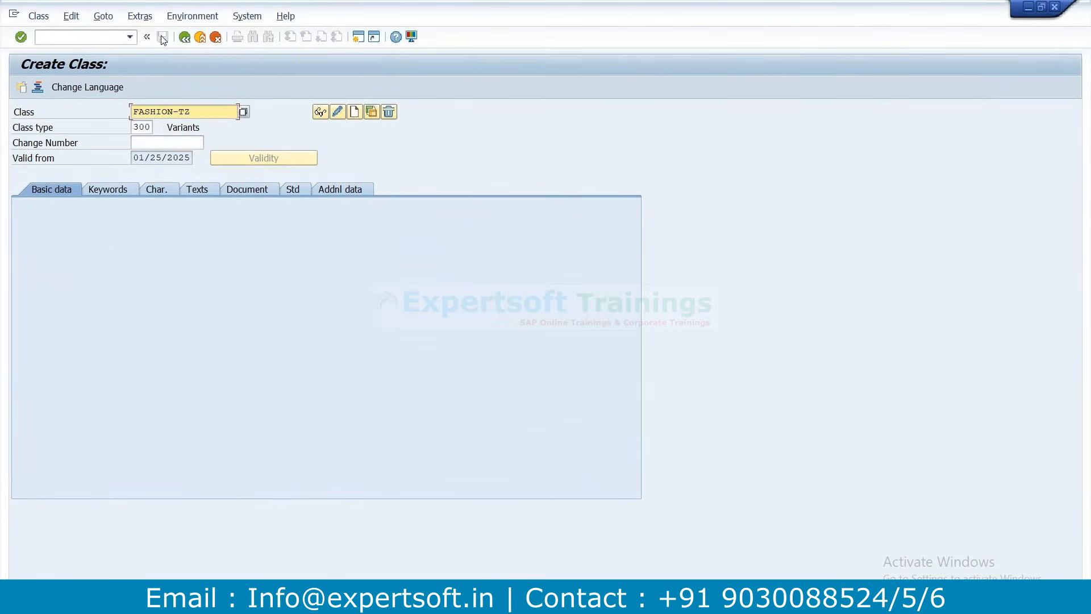
# Copy the class name, leave class creation, and run transaction MM01 with material category 01 Generic material
pyautogui.moveTo(209, 113); pyautogui.dragTo(2, 100)
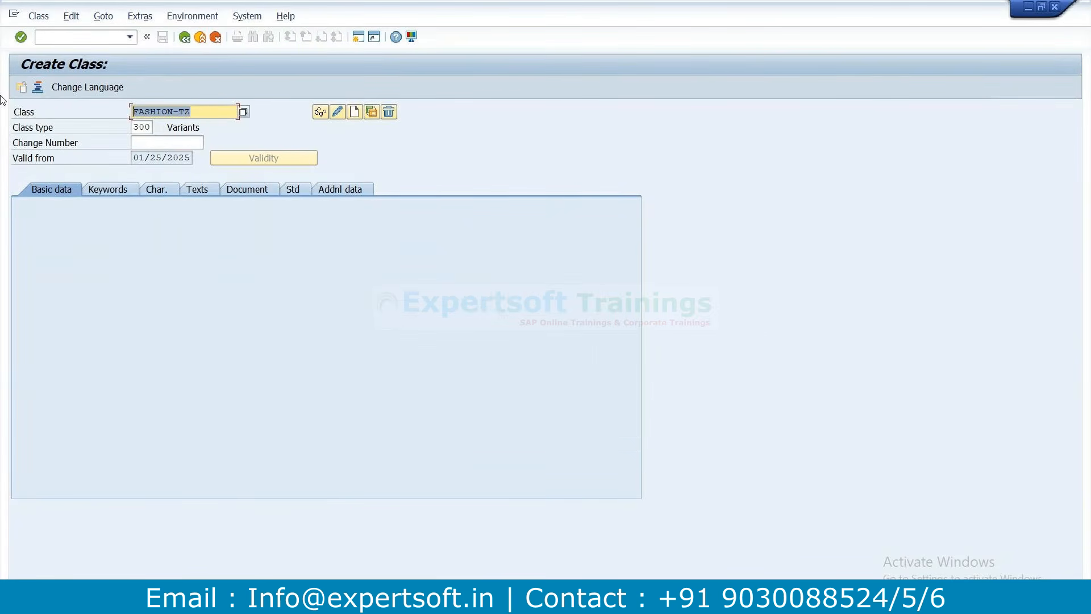
pyautogui.click(187, 38)
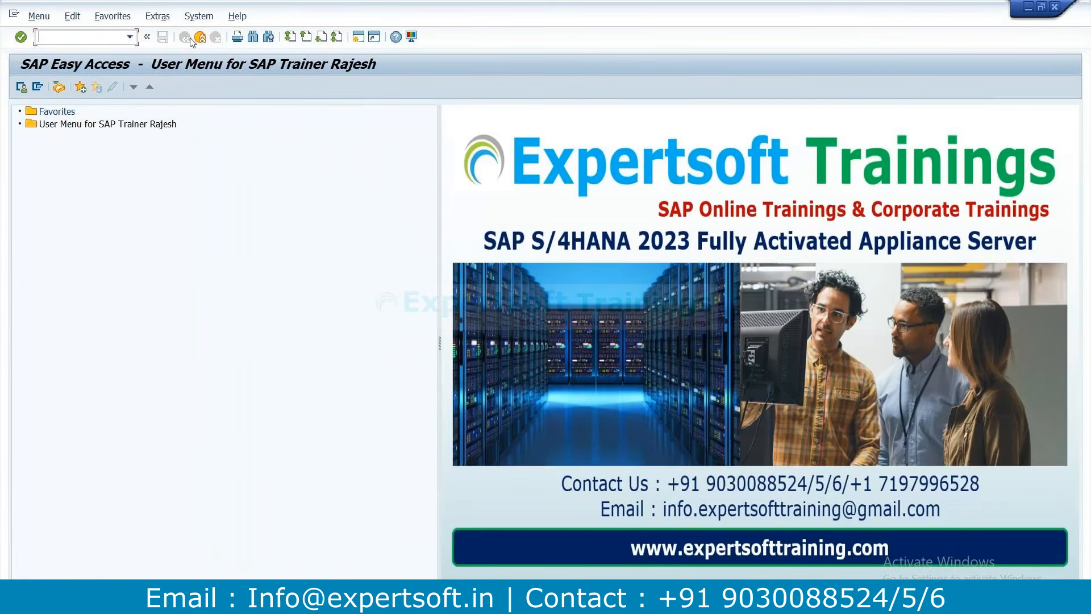
pyautogui.write('mm01')
pyautogui.press('Return')
pyautogui.click(210, 158)
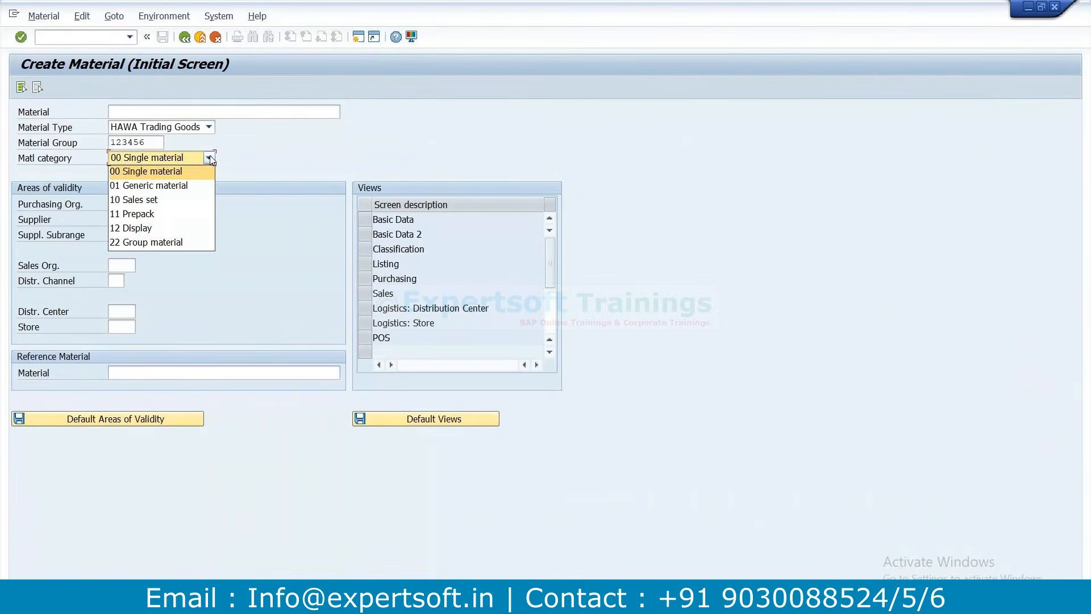
pyautogui.click(158, 185)
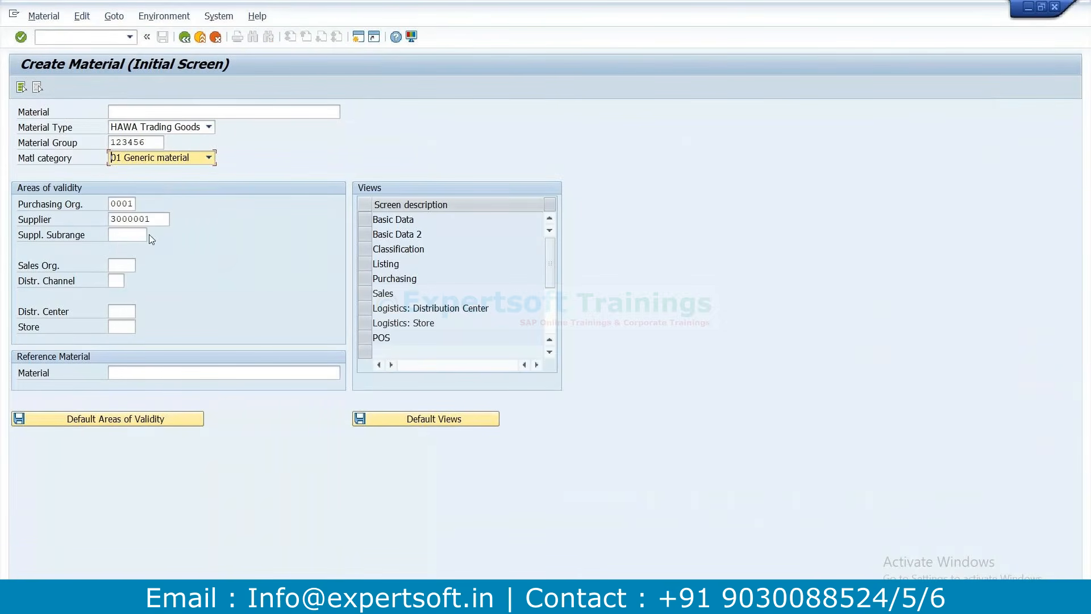
# Enter sales organization 0001 and distribution channel 02, and check the configuration class type and class fields
pyautogui.click(123, 266)
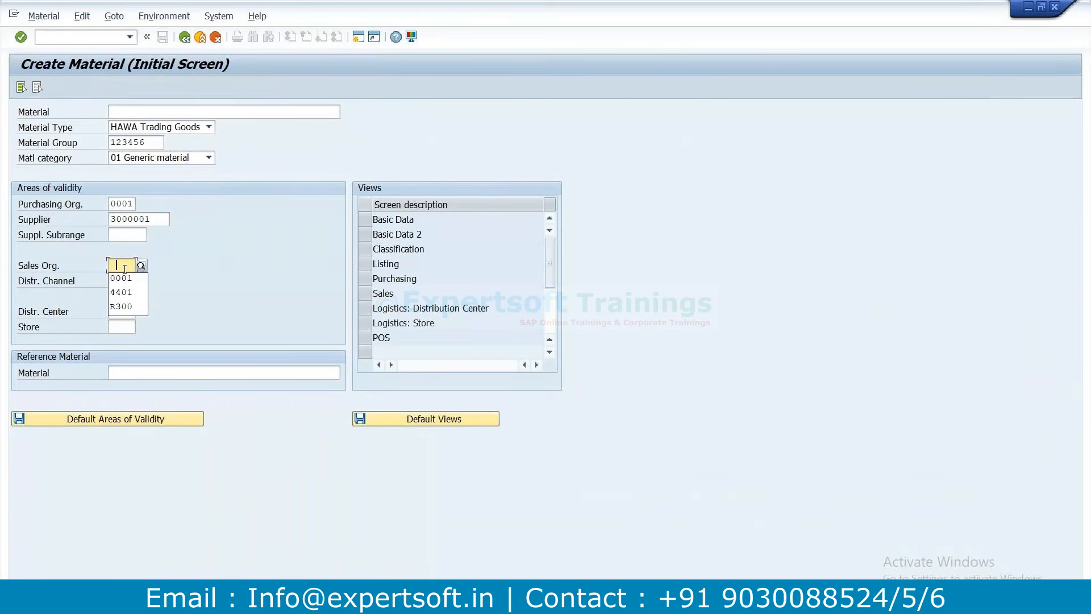
pyautogui.click(119, 279)
pyautogui.click(117, 280)
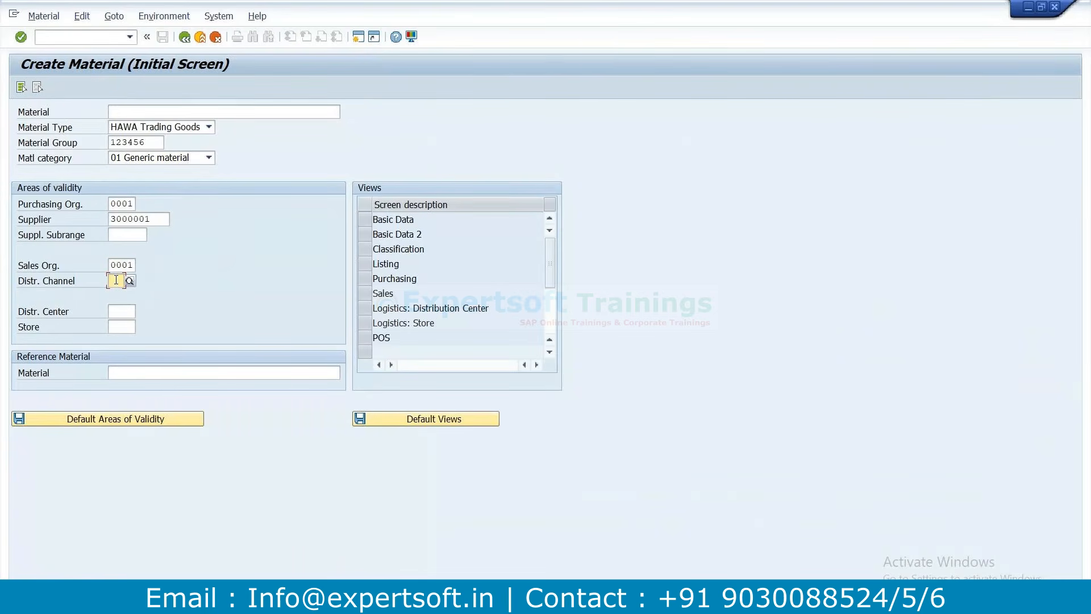
pyautogui.click(120, 295)
pyautogui.press('Return')
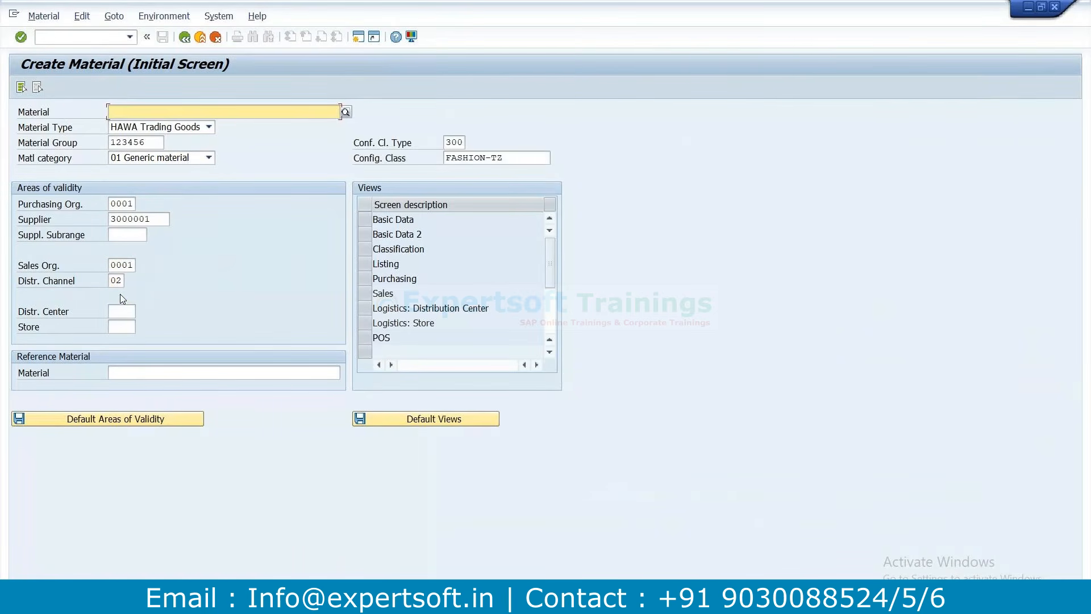
pyautogui.click(460, 142)
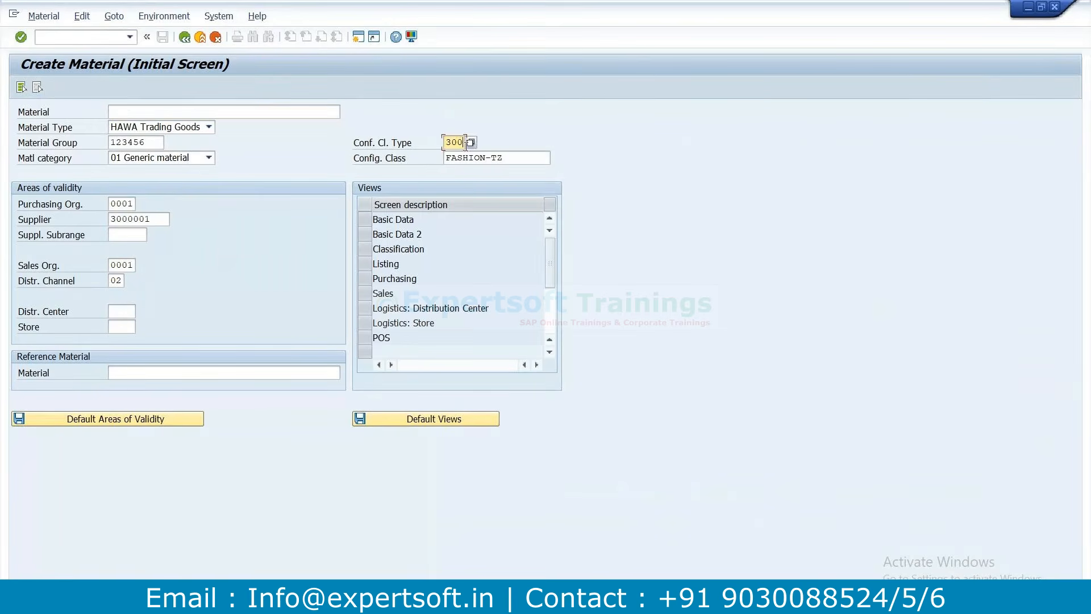
pyautogui.rightClick(464, 148)
pyautogui.click(386, 153)
pyautogui.press('Tab')
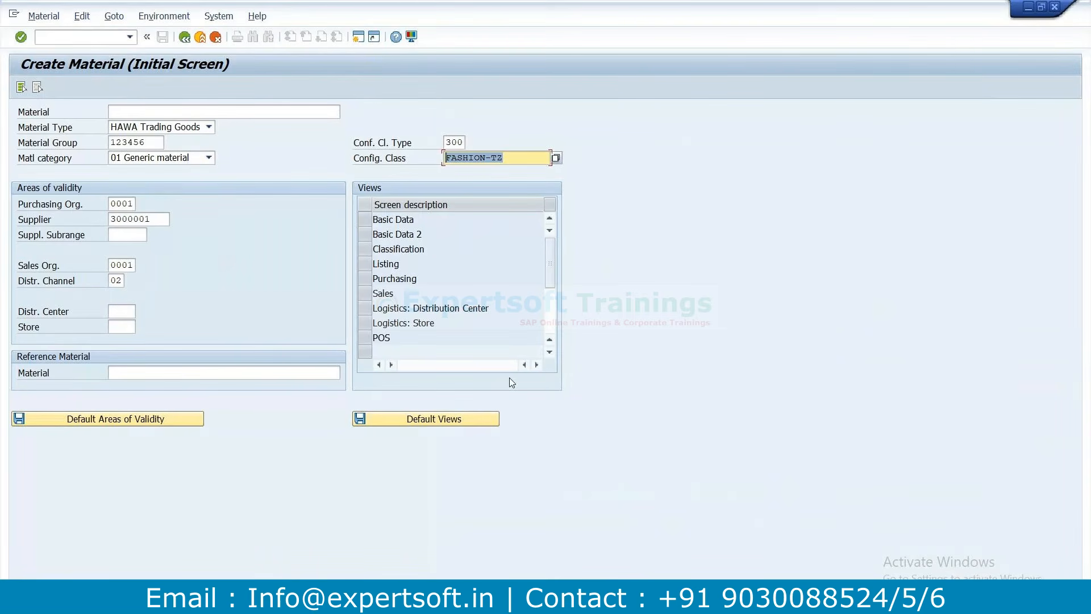
# Select the views Basic Data, Basic Data 2, Listing, Purchasing, Sales, Logistics: Distribution Center, Logistics: Store and POS, leaving Classification unselected
pyautogui.click(364, 222)
pyautogui.click(365, 249)
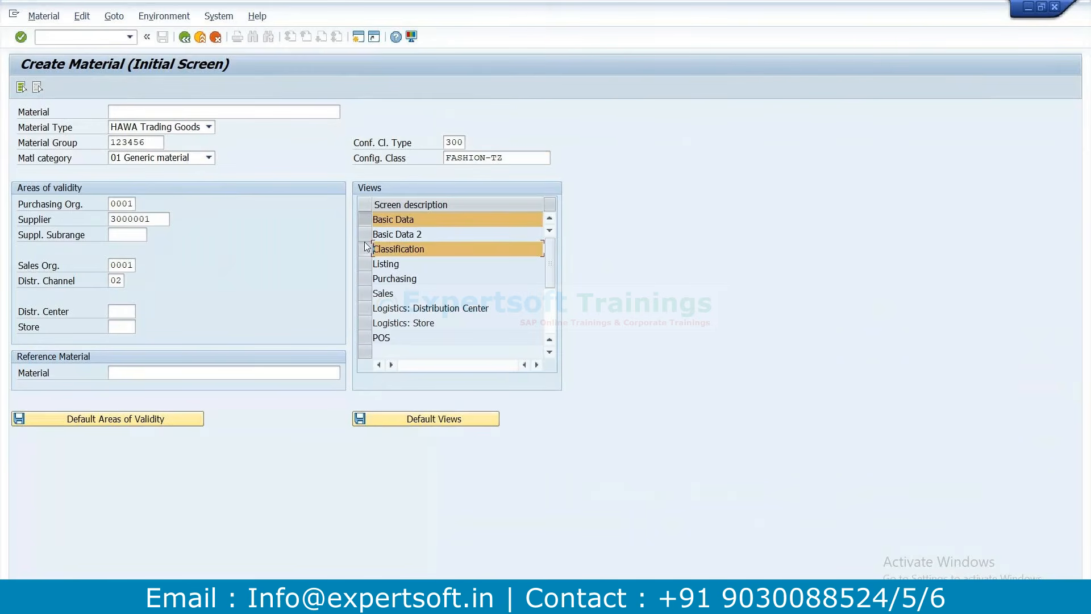
pyautogui.click(363, 236)
pyautogui.click(365, 250)
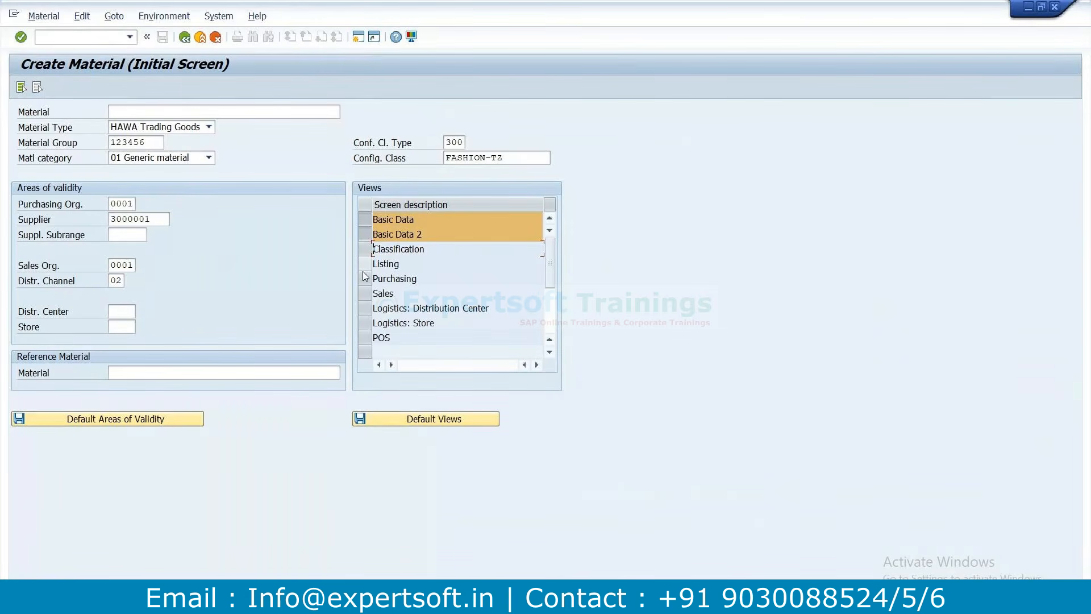
pyautogui.click(364, 263)
pyautogui.click(365, 278)
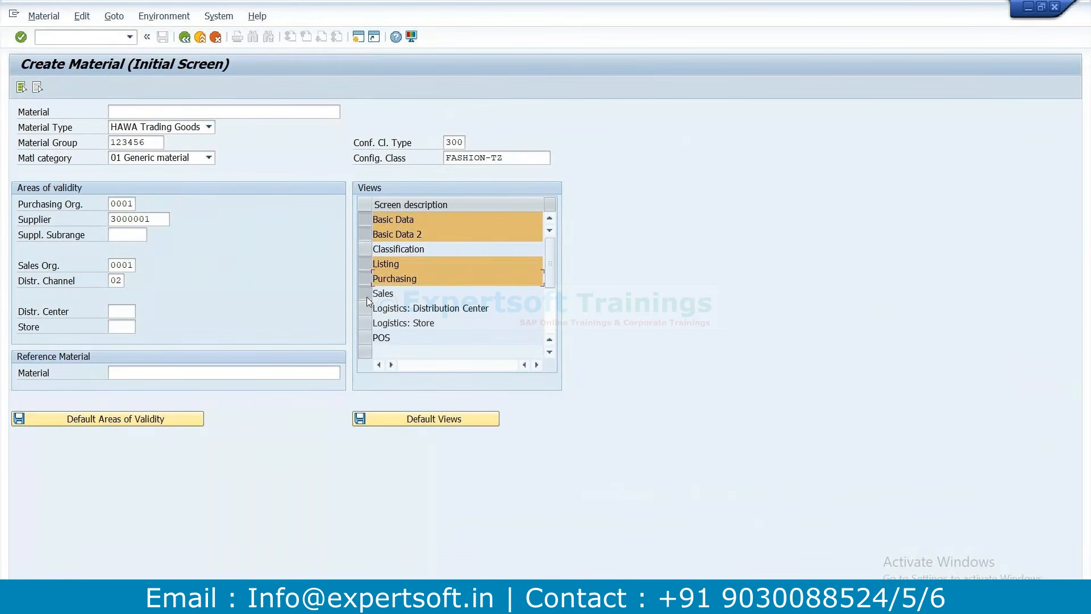
pyautogui.click(366, 294)
pyautogui.click(366, 309)
pyautogui.click(366, 323)
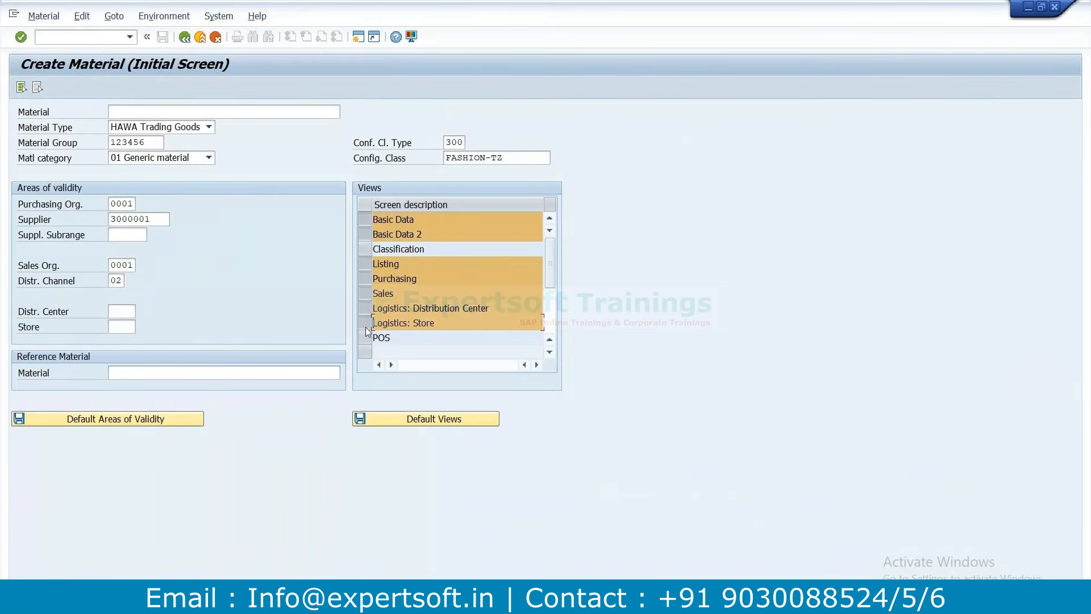
pyautogui.click(364, 343)
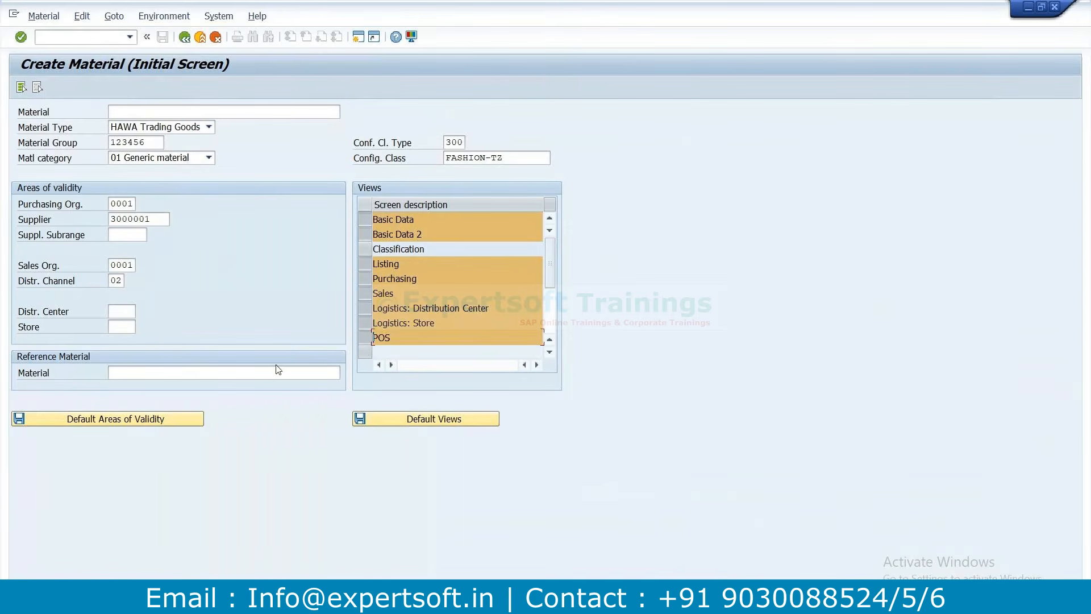
# Use 3456001 as the reference material and continue to characteristic value assignment
pyautogui.click(269, 370)
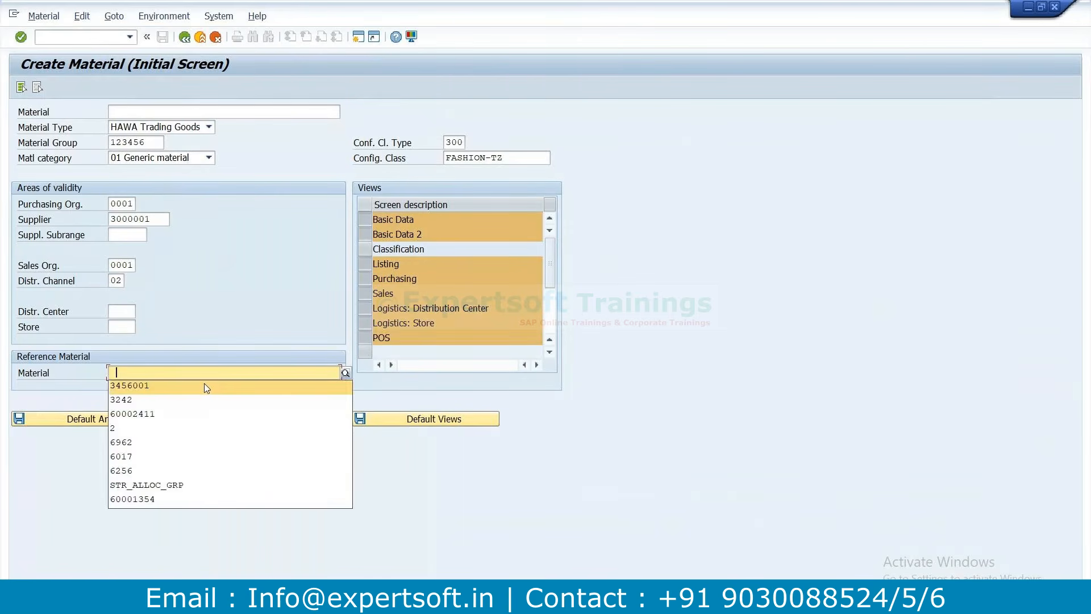
pyautogui.click(206, 386)
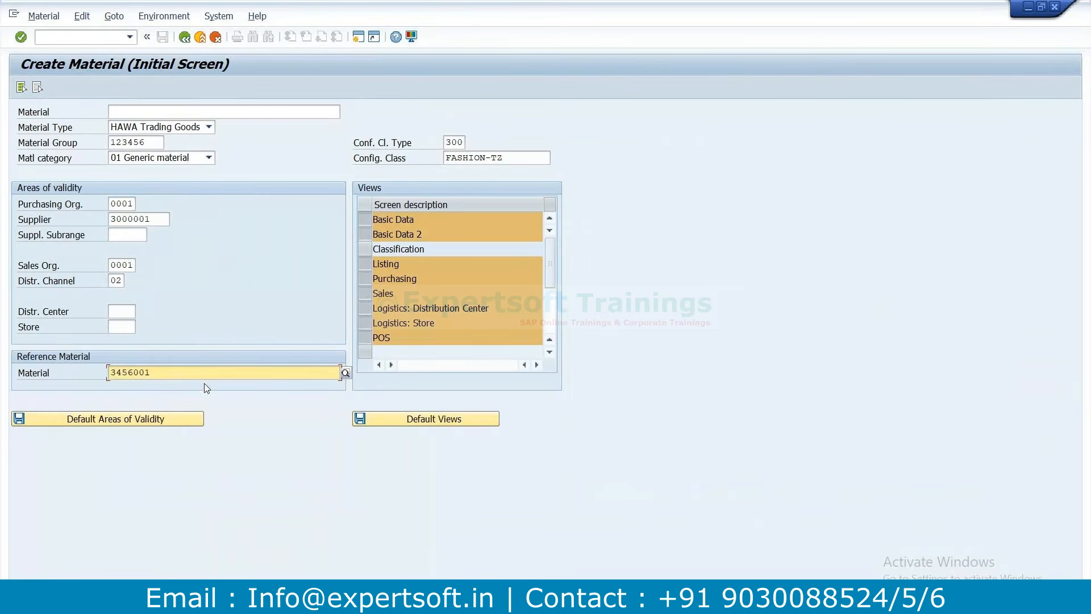
pyautogui.press('Return')
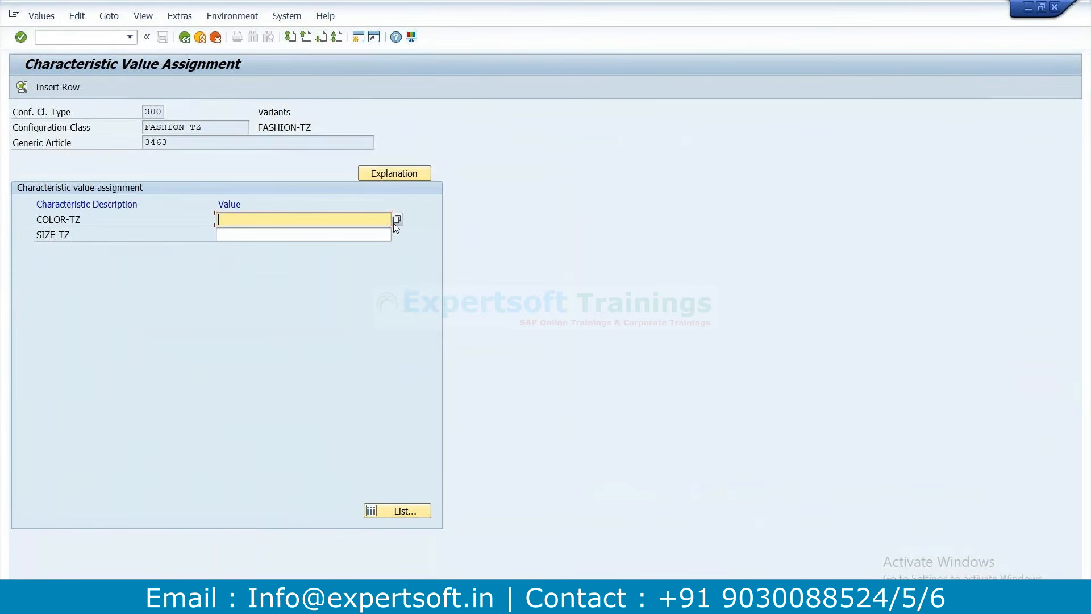
# Assign BLUE and BLAXK to COLOR-TZ and S and M to SIZE-TZ, and go back to the variant selection
pyautogui.click(396, 220)
pyautogui.click(44, 287)
pyautogui.click(356, 468)
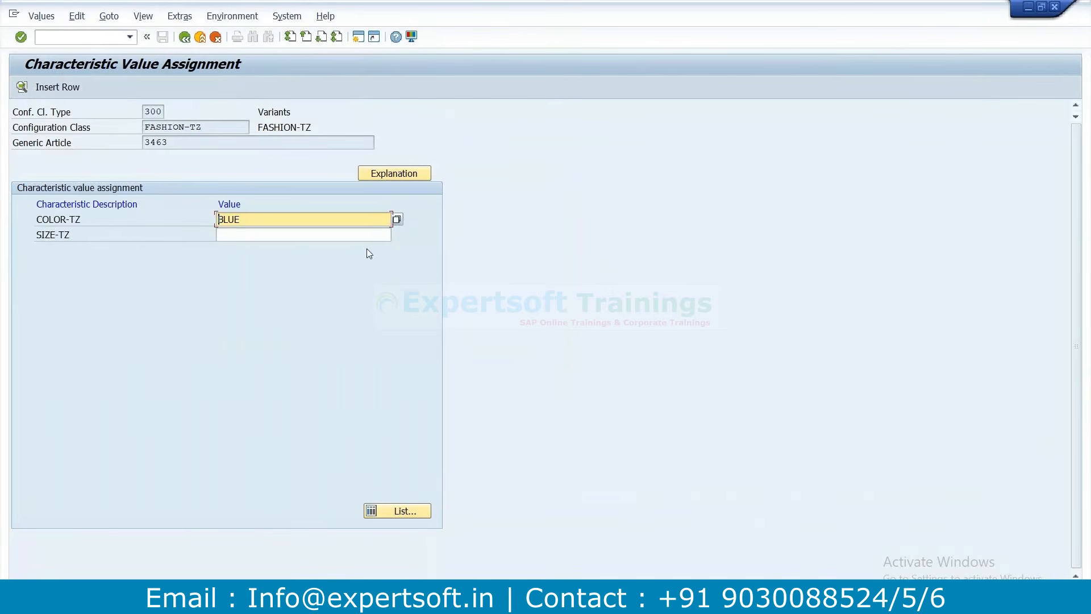
pyautogui.click(368, 238)
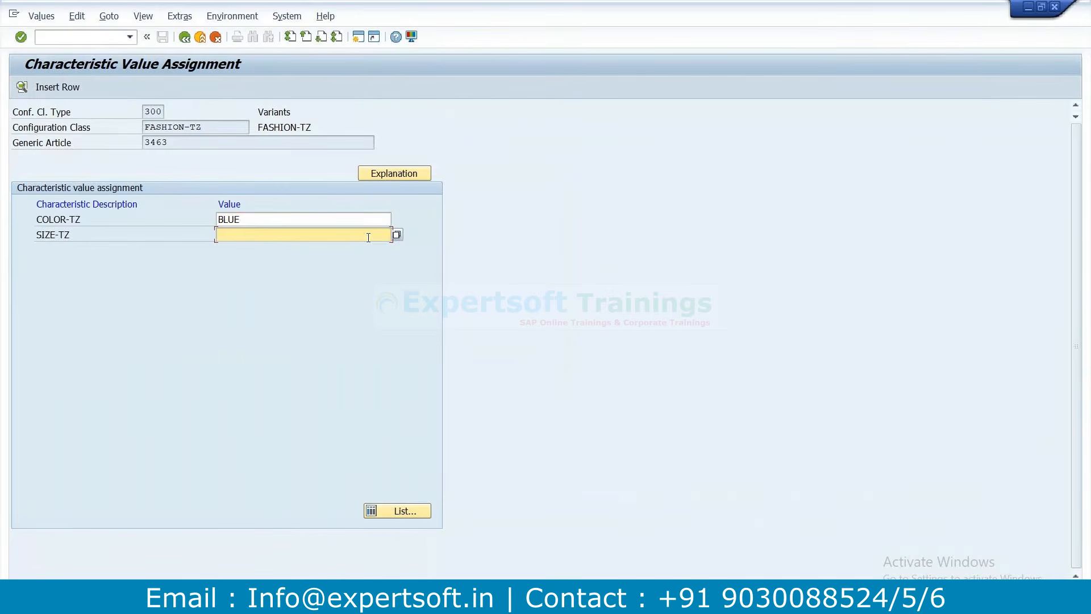
pyautogui.click(397, 234)
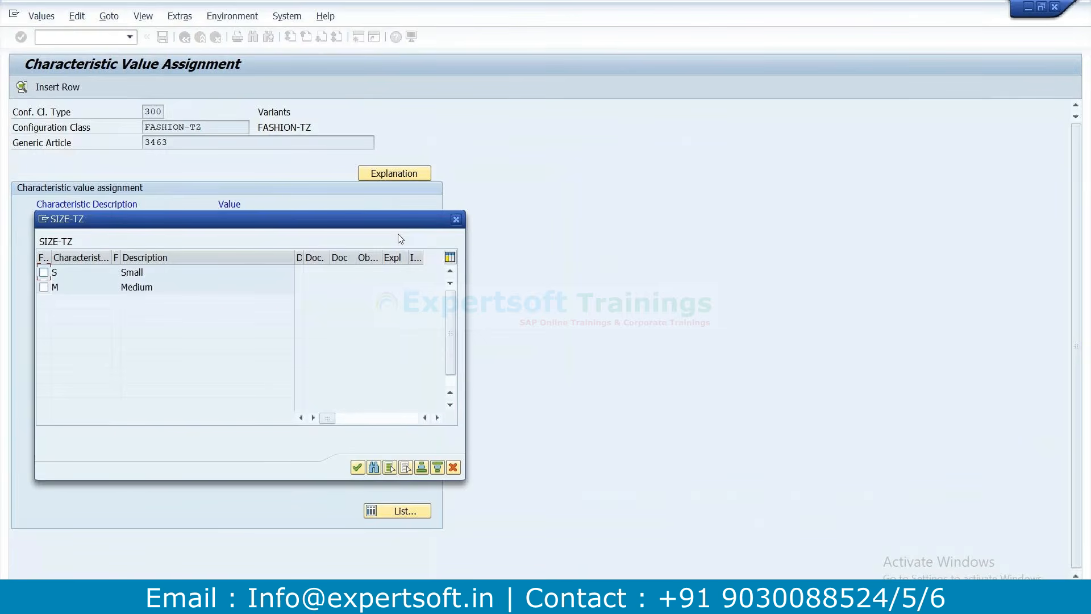
pyautogui.click(44, 273)
pyautogui.click(44, 287)
pyautogui.click(356, 467)
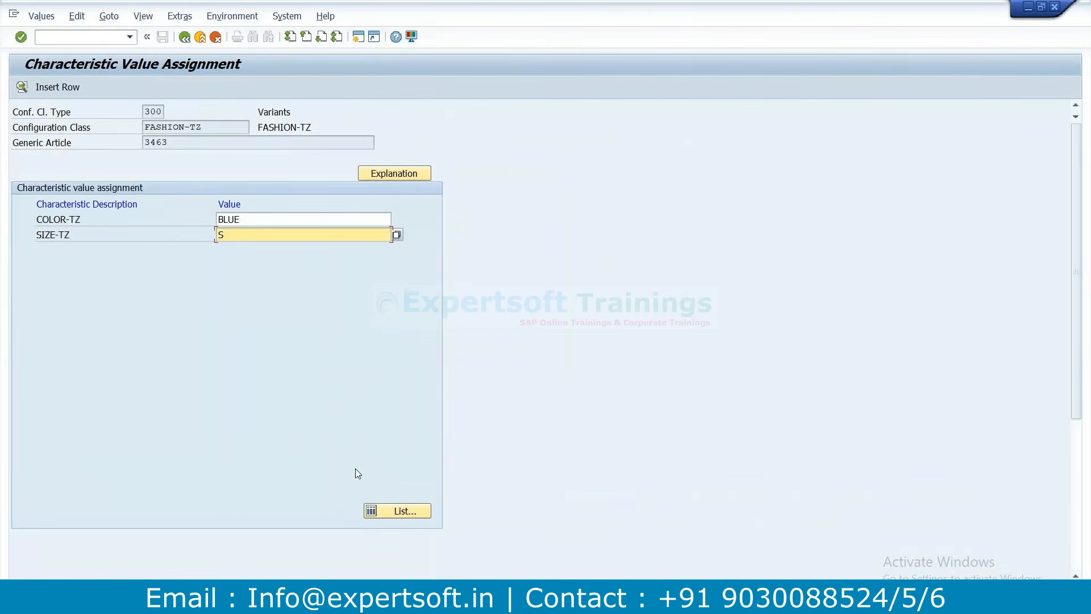
pyautogui.click(183, 40)
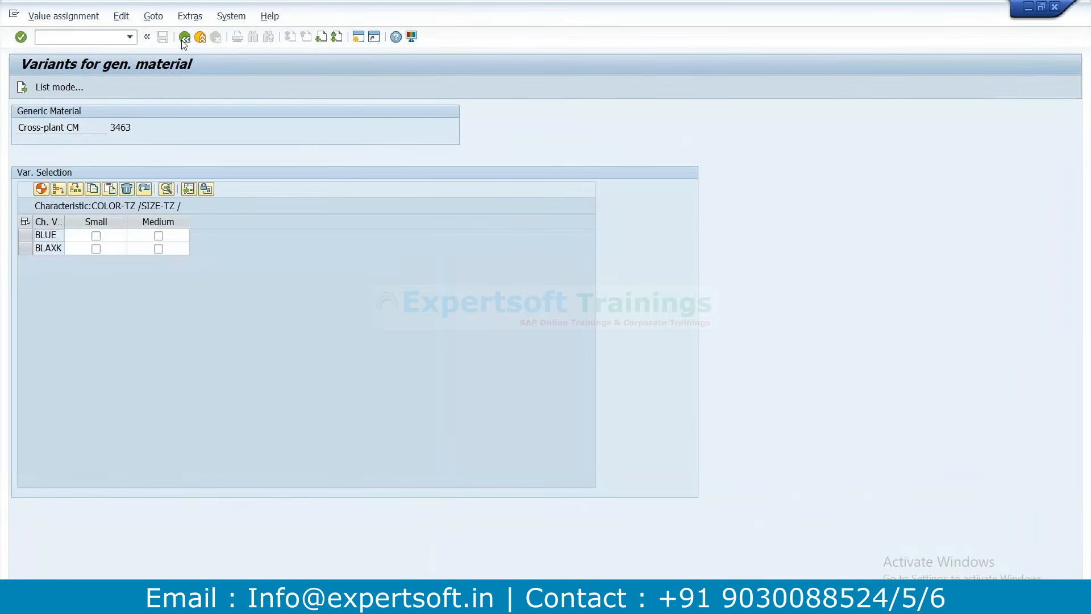
# Select the Small and Medium variants for both BLUE and BLAXK, and return to the material's basic data
pyautogui.click(96, 235)
pyautogui.click(96, 249)
pyautogui.click(160, 241)
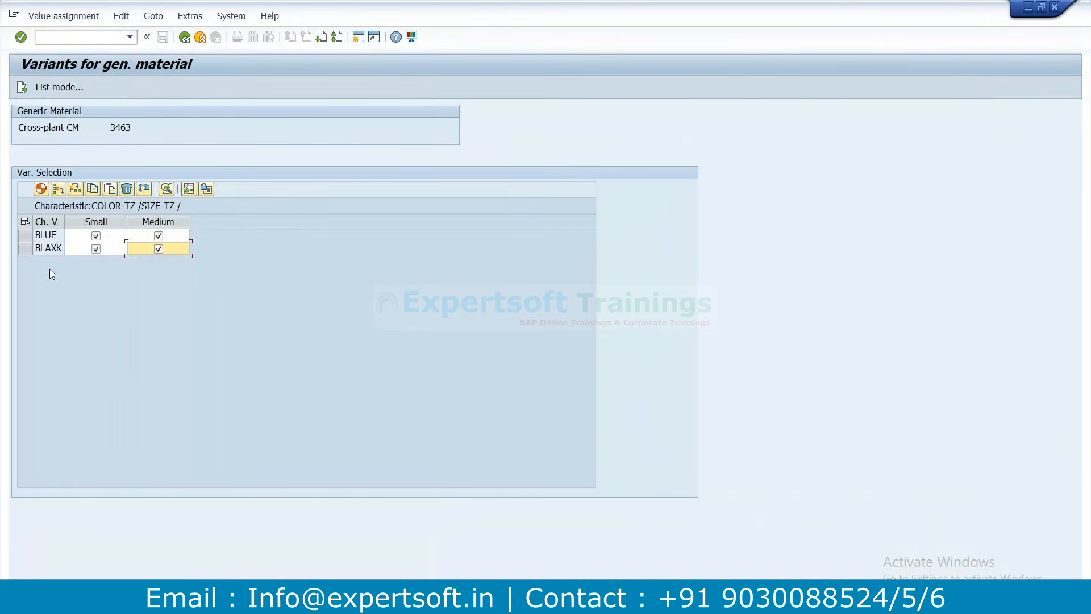
pyautogui.click(184, 38)
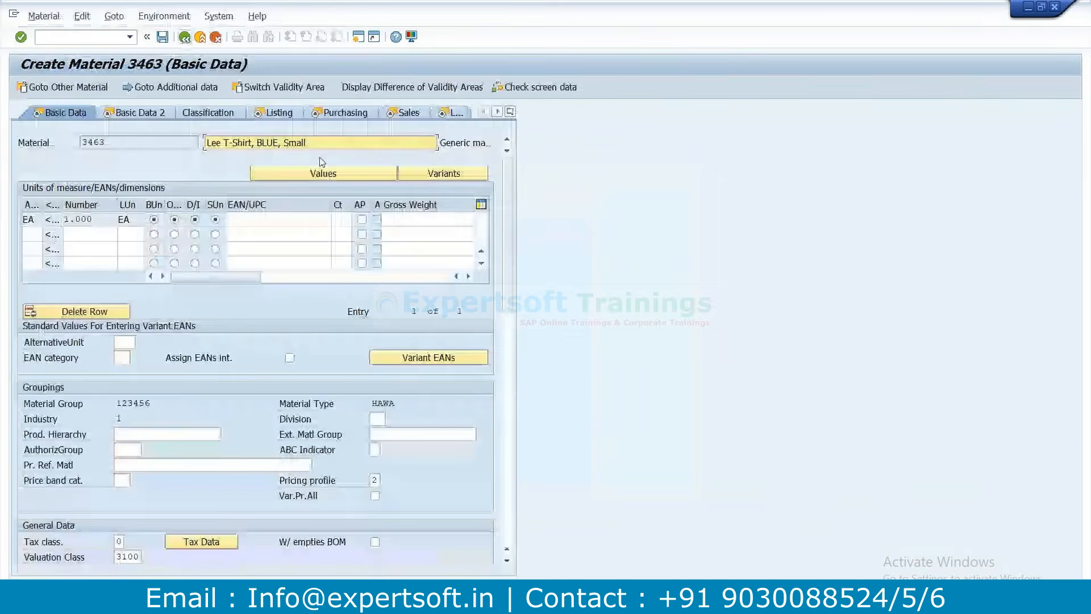
# Replace the generic material's description with Peter England Shirt
pyautogui.moveTo(328, 145); pyautogui.dragTo(119, 140)
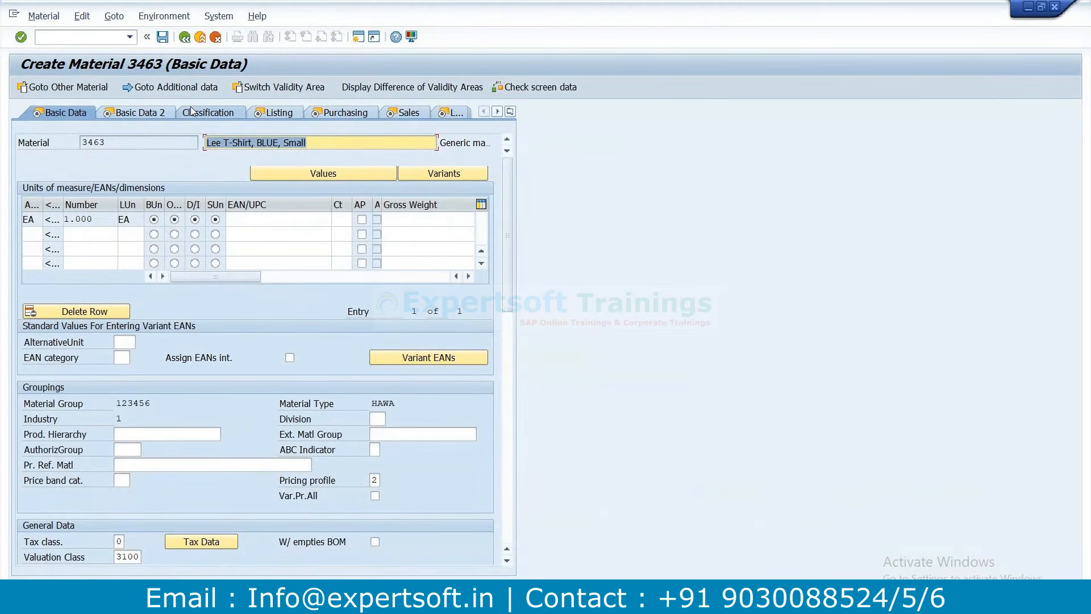
pyautogui.write('SG')
pyautogui.press('BackSpace')
pyautogui.press('BackSpace')
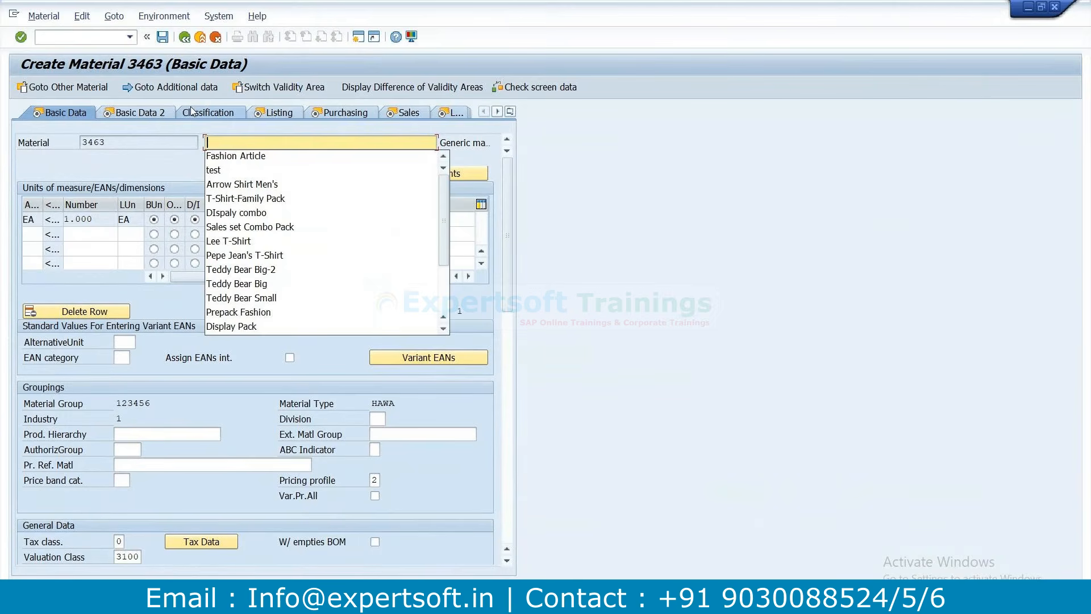
pyautogui.write('P')
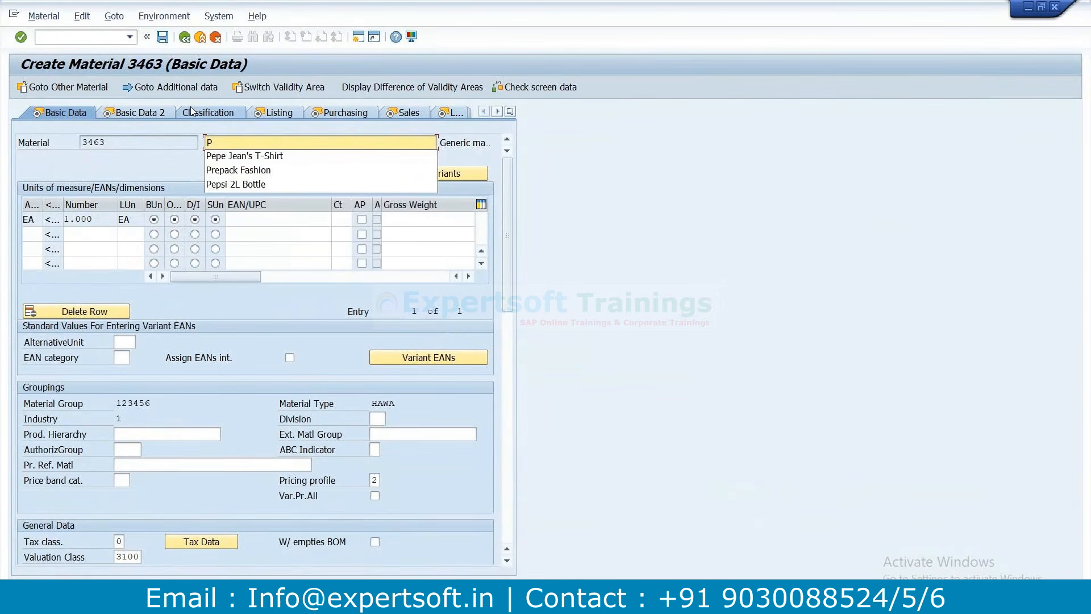
pyautogui.write('eter Eng')
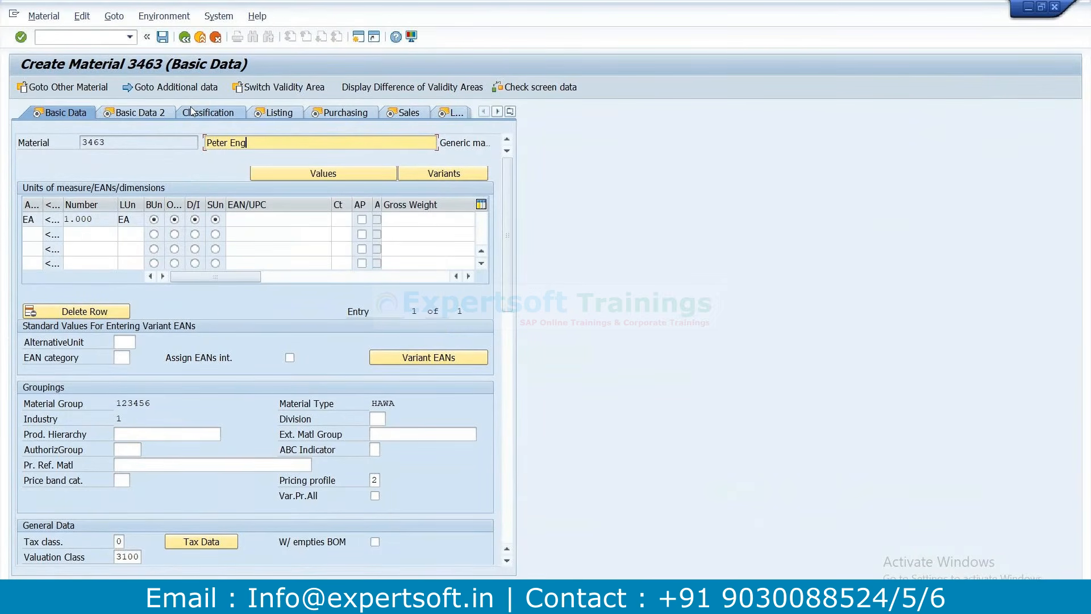
pyautogui.write('land Shirt')
pyautogui.press('Return')
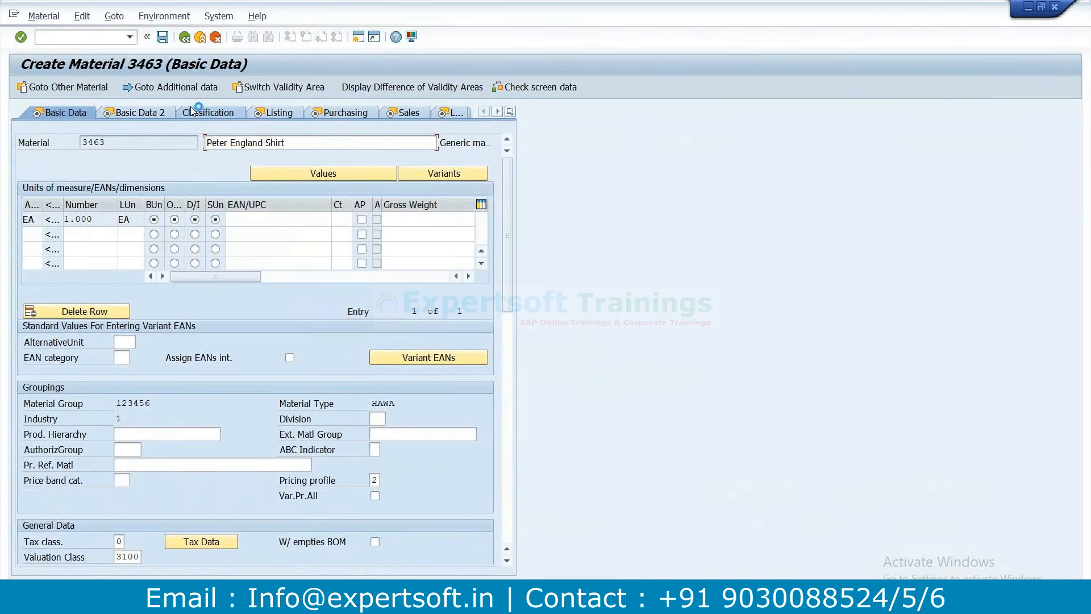
# Continue to the purchasing data, enter purchasing group 001 and a net price of 100 EUR, and choose the Gross Price condition type
pyautogui.press('Return')
pyautogui.press('Return')
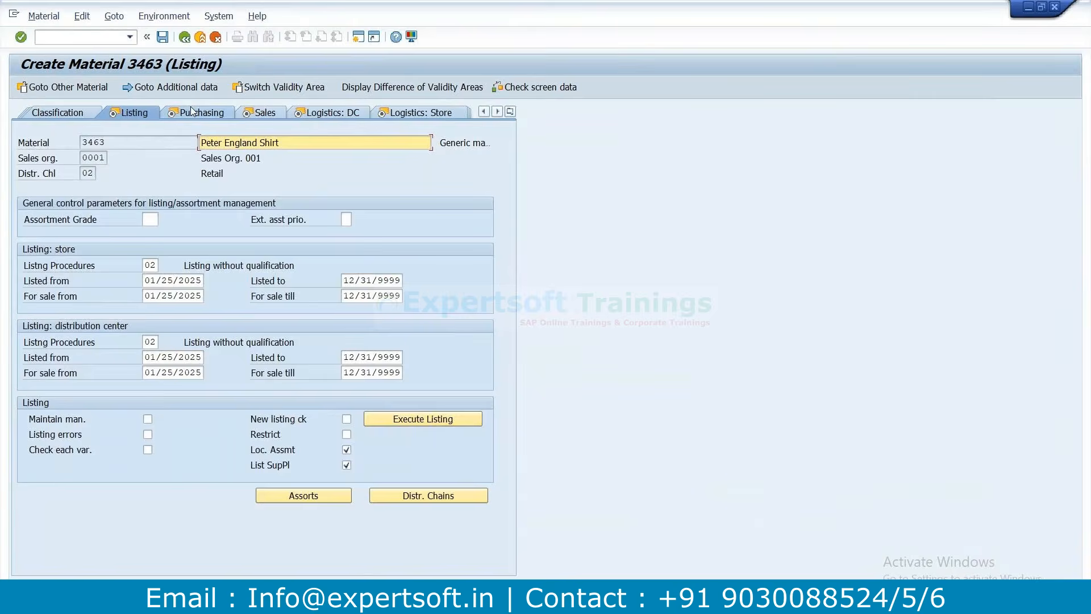
pyautogui.write('001')
pyautogui.press('Return')
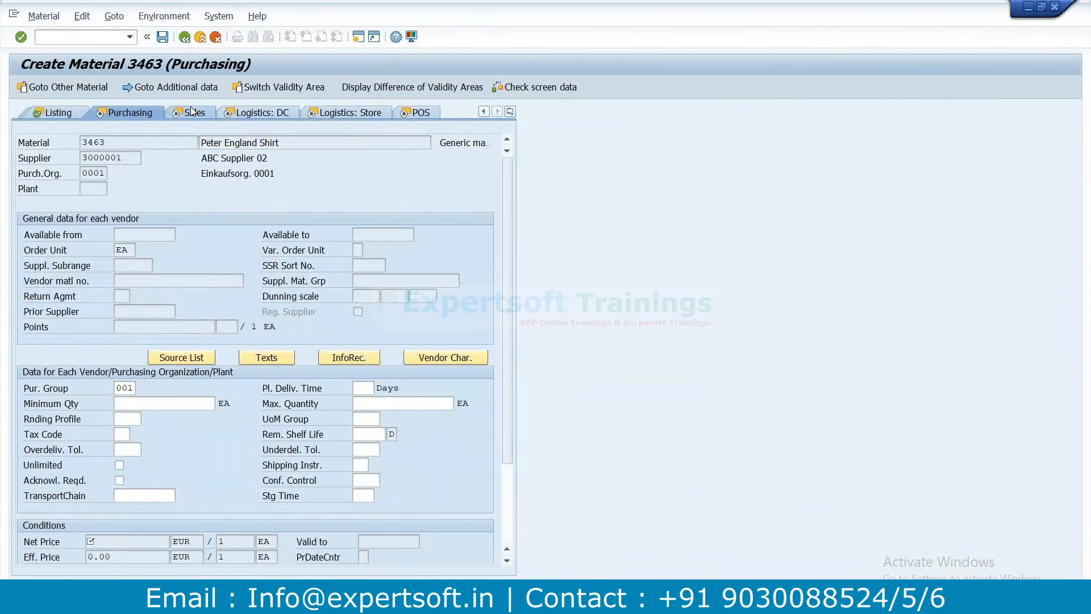
pyautogui.write('100')
pyautogui.press('Return')
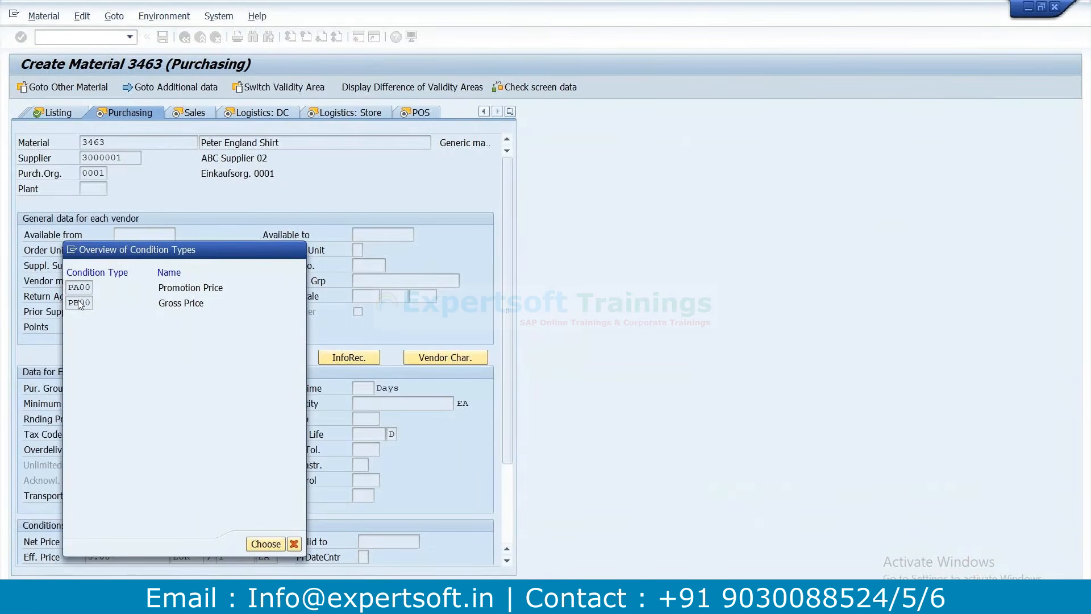
pyautogui.doubleClick(79, 303)
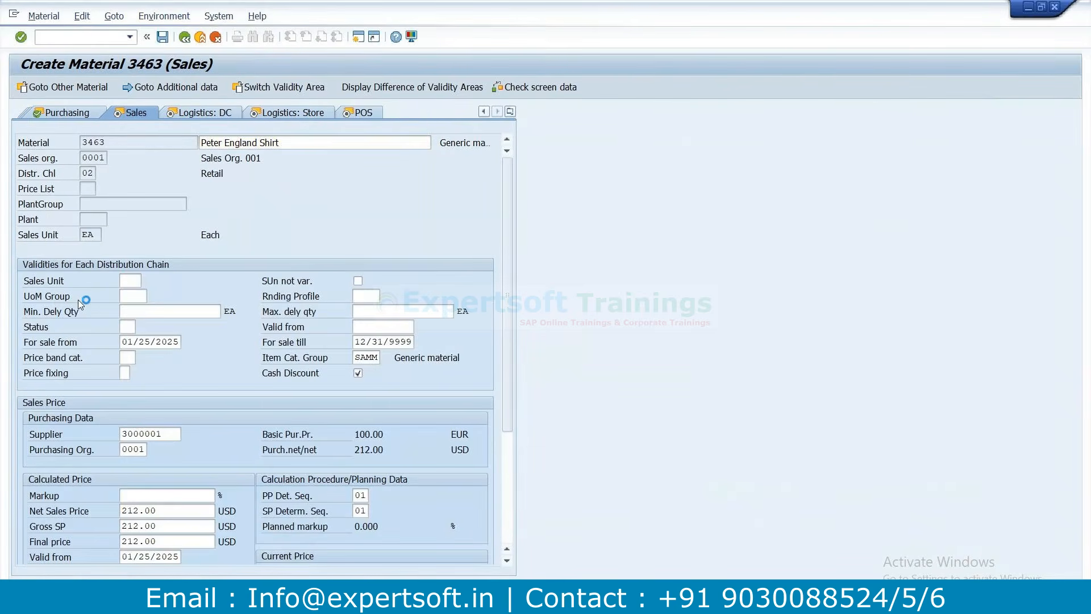
# Accept the remaining sales, logistics and POS data without changes and agree to save the material
pyautogui.press('Return')
pyautogui.press('Return')
pyautogui.press('Return')
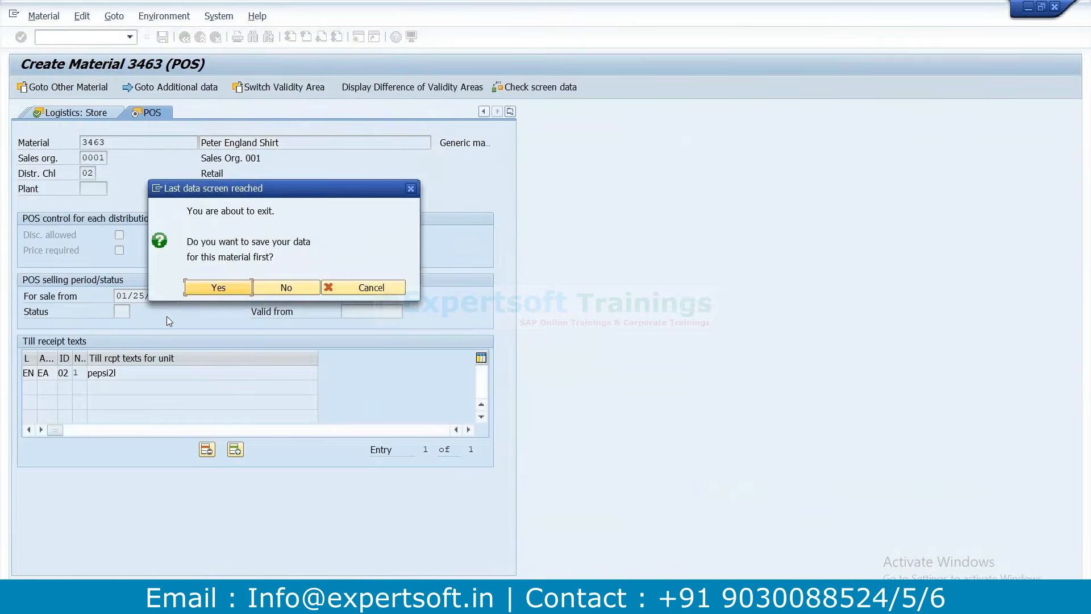
pyautogui.click(203, 289)
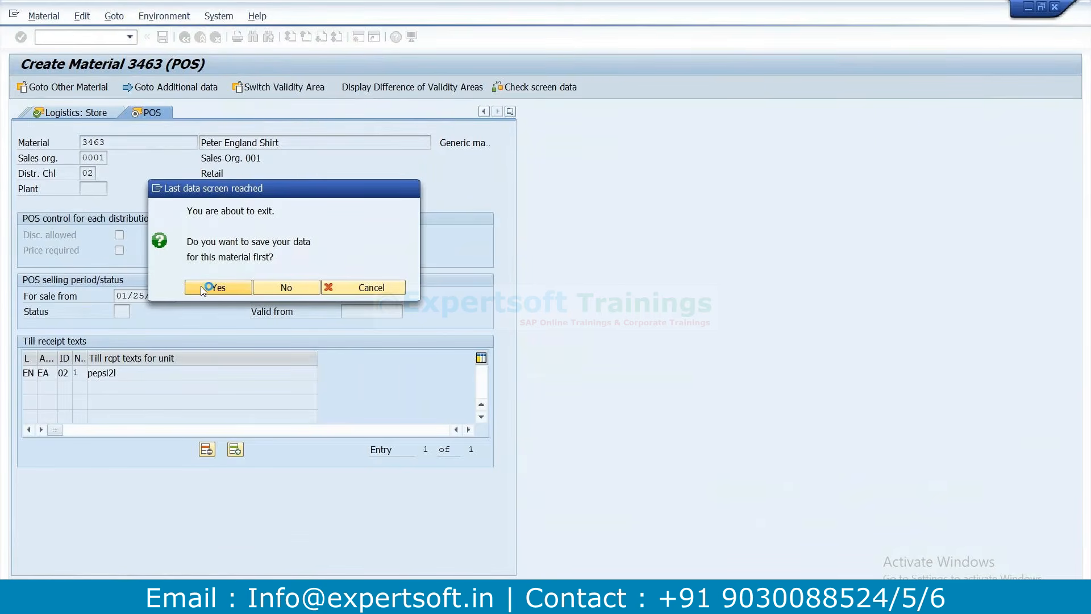
# Set the item category group to NORM for each Small and Medium variant in BLUE and BLAXK, and complete saving the material
pyautogui.write('NORM')
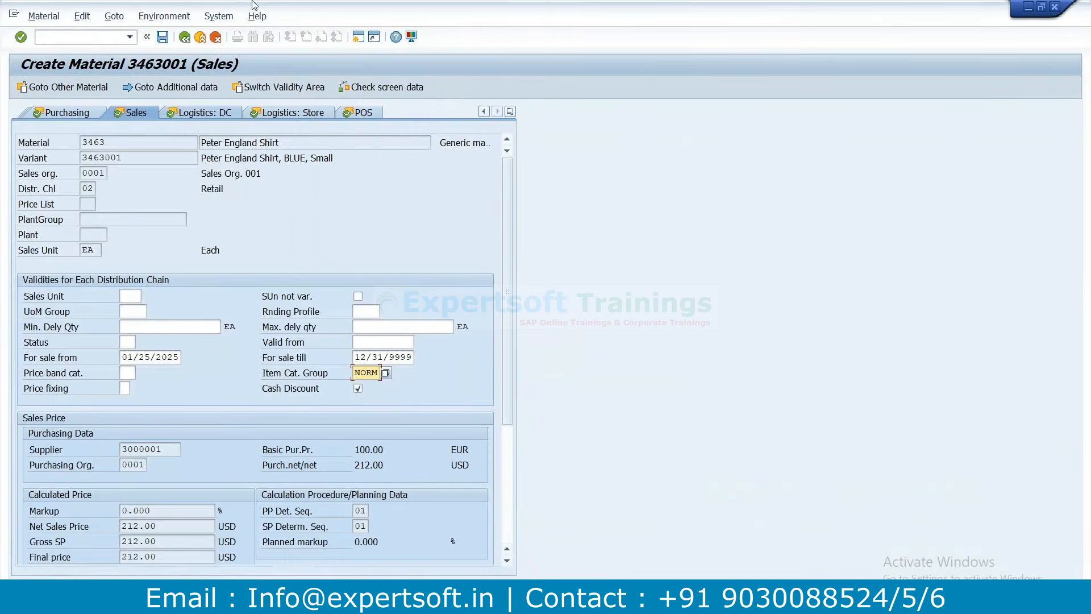
pyautogui.press('Return')
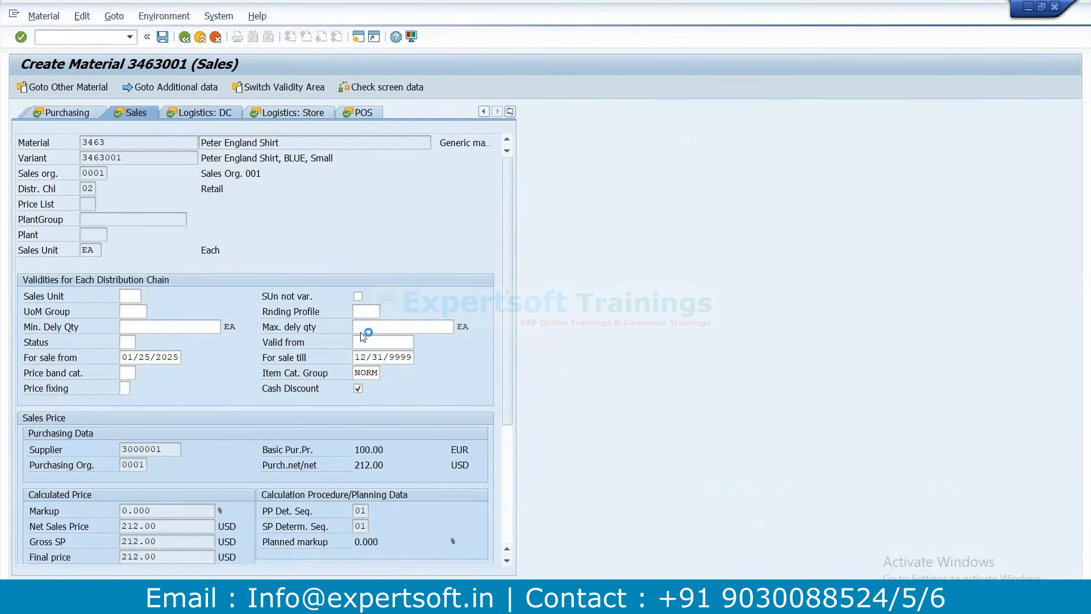
pyautogui.write('N')
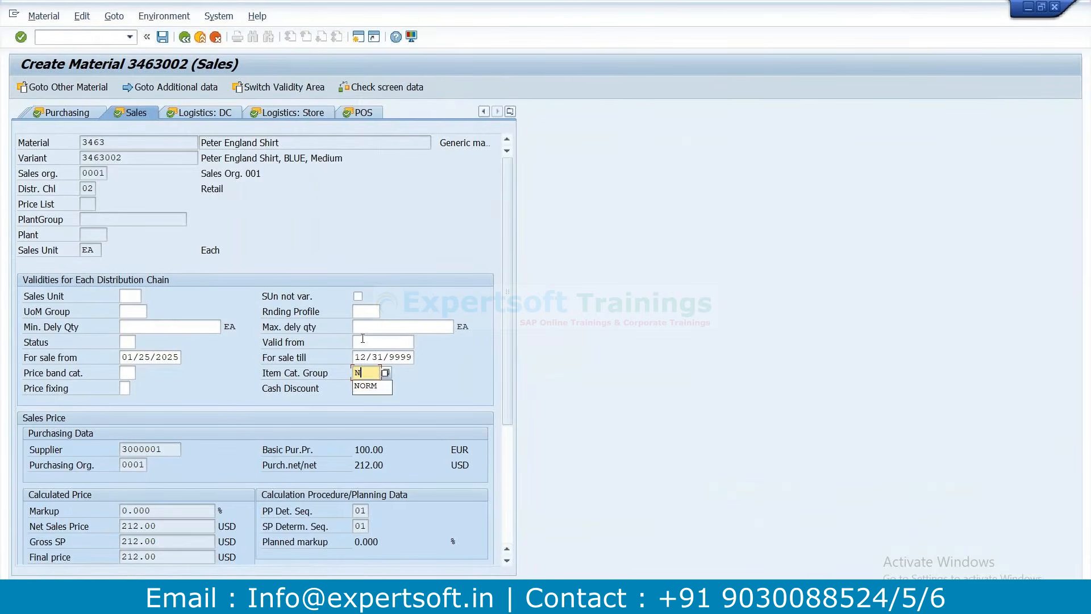
pyautogui.write('ORM')
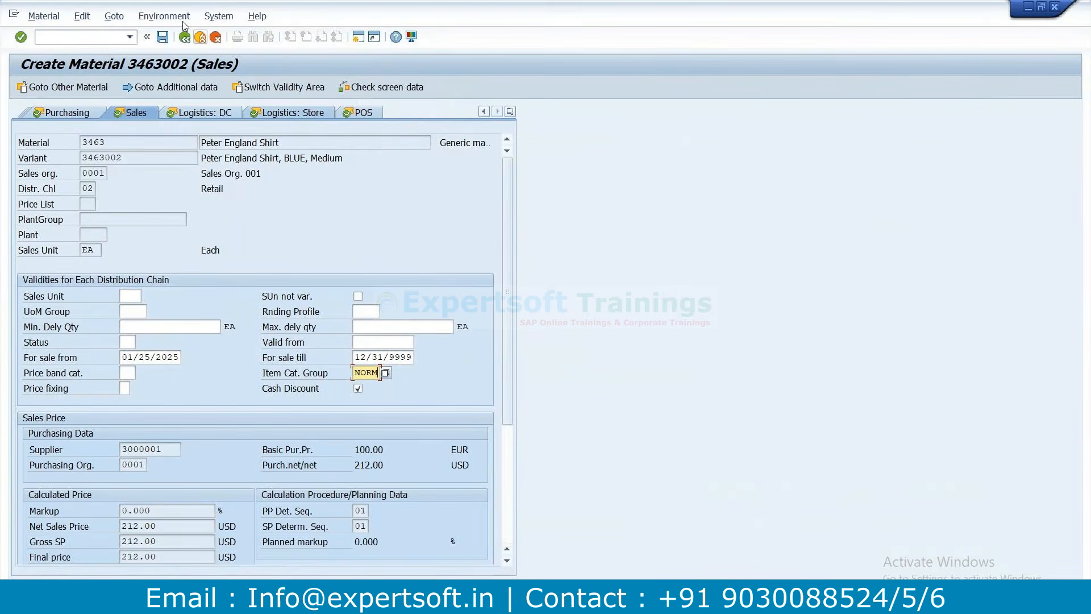
pyautogui.click(164, 37)
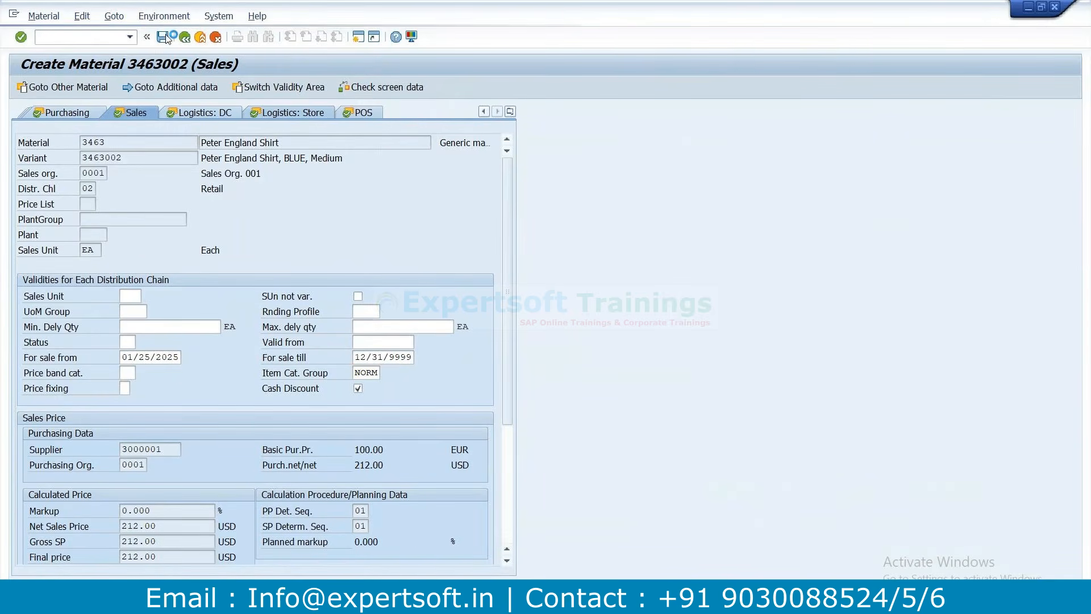
pyautogui.write('NORM')
pyautogui.click(163, 37)
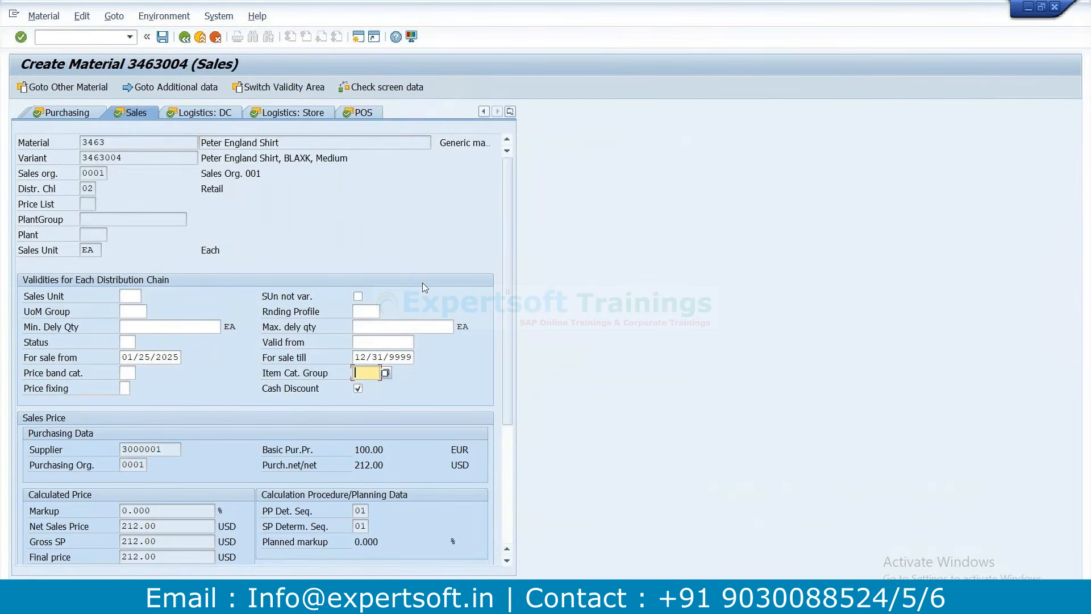
pyautogui.write('NORM')
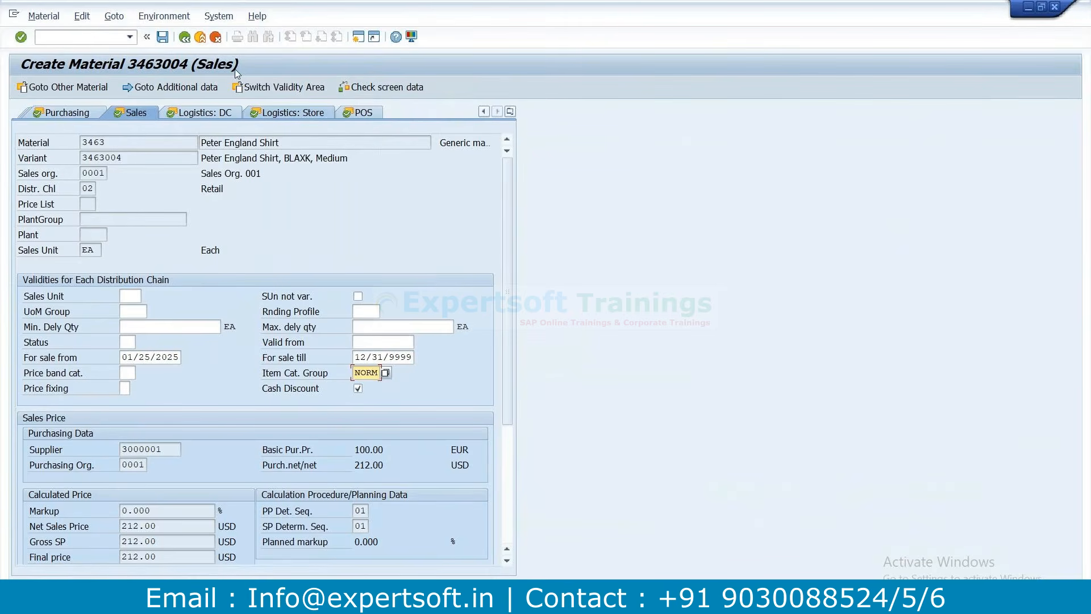
pyautogui.click(165, 41)
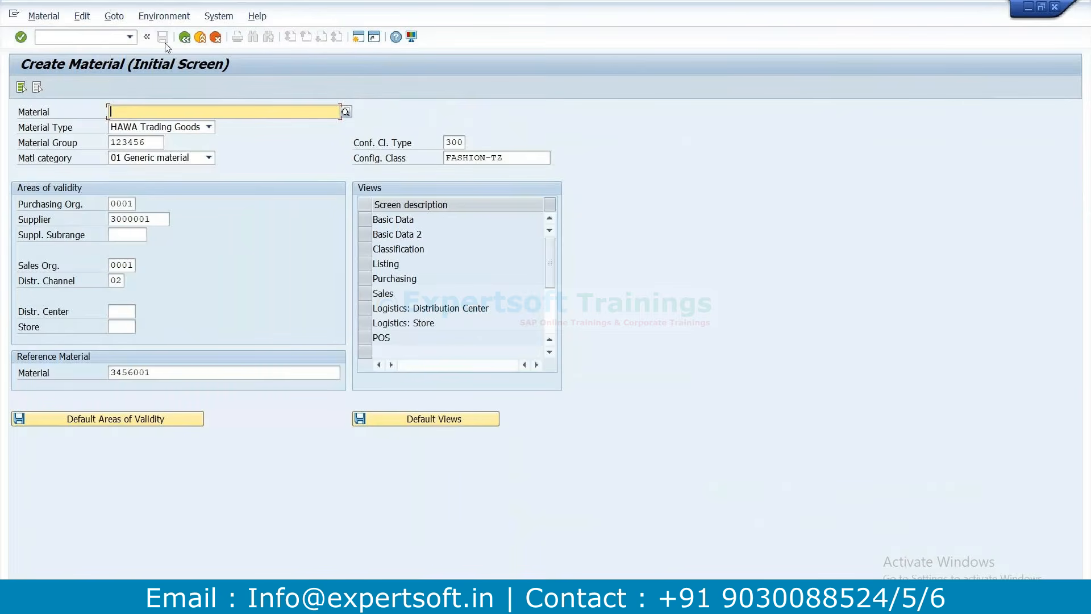
# Switch from creating to changing materials and open the basic data of material 3463
pyautogui.click(45, 16)
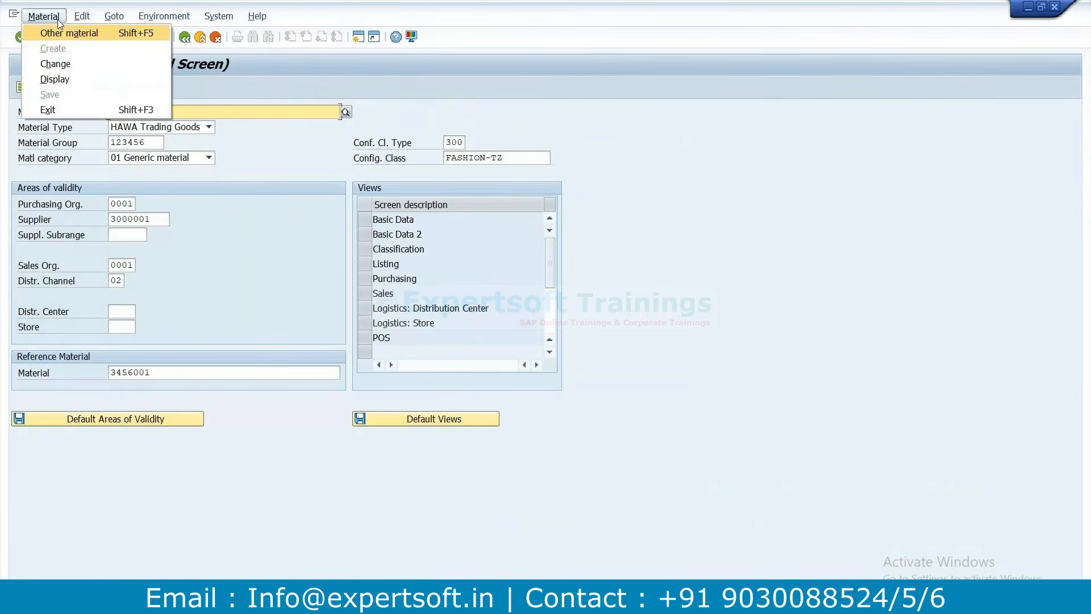
pyautogui.click(200, 290)
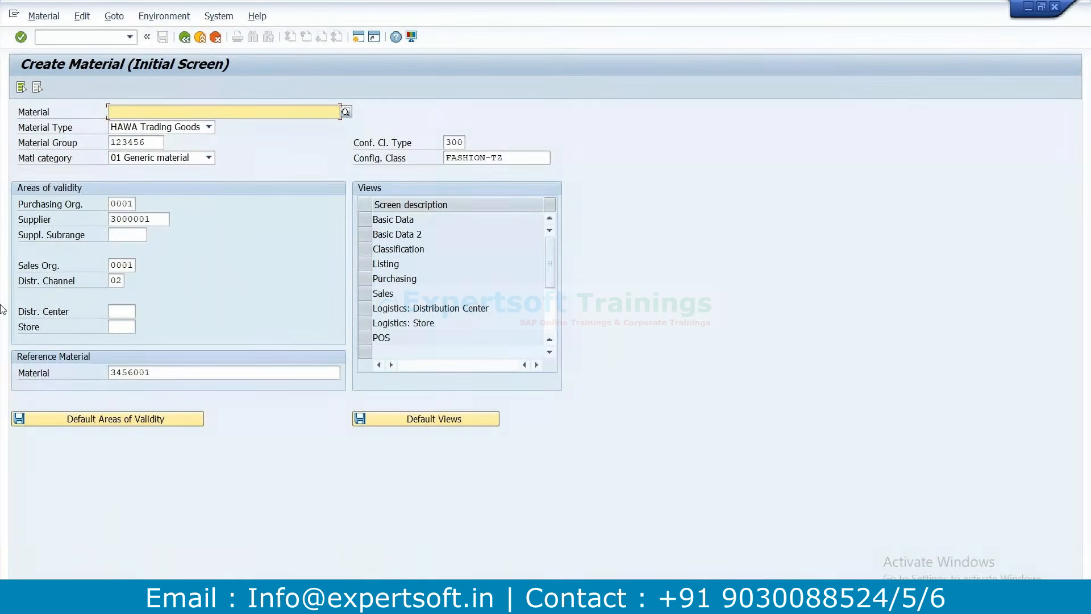
pyautogui.click(44, 16)
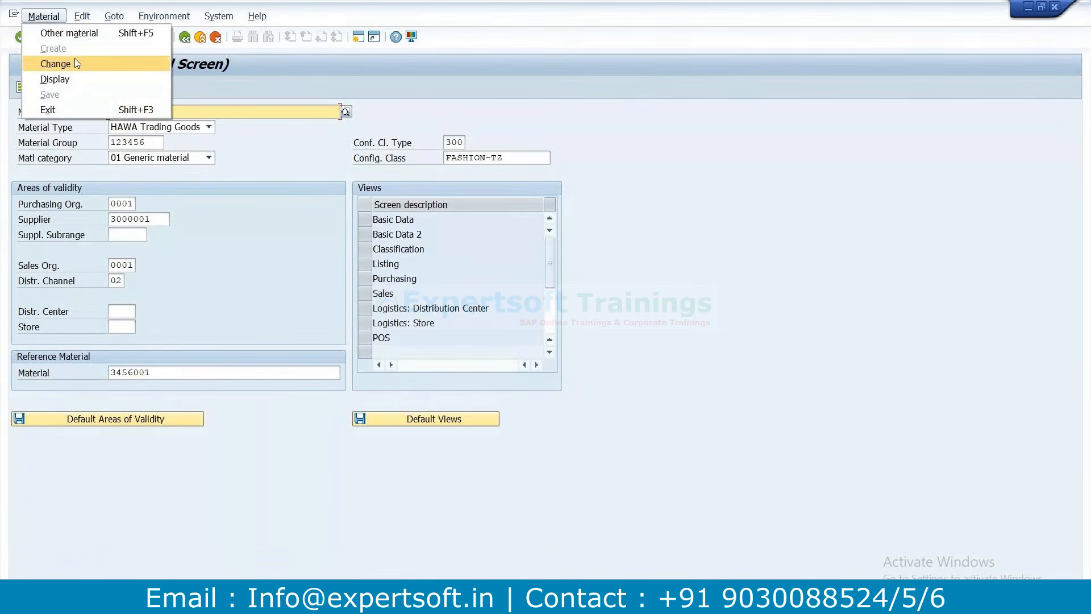
pyautogui.click(74, 60)
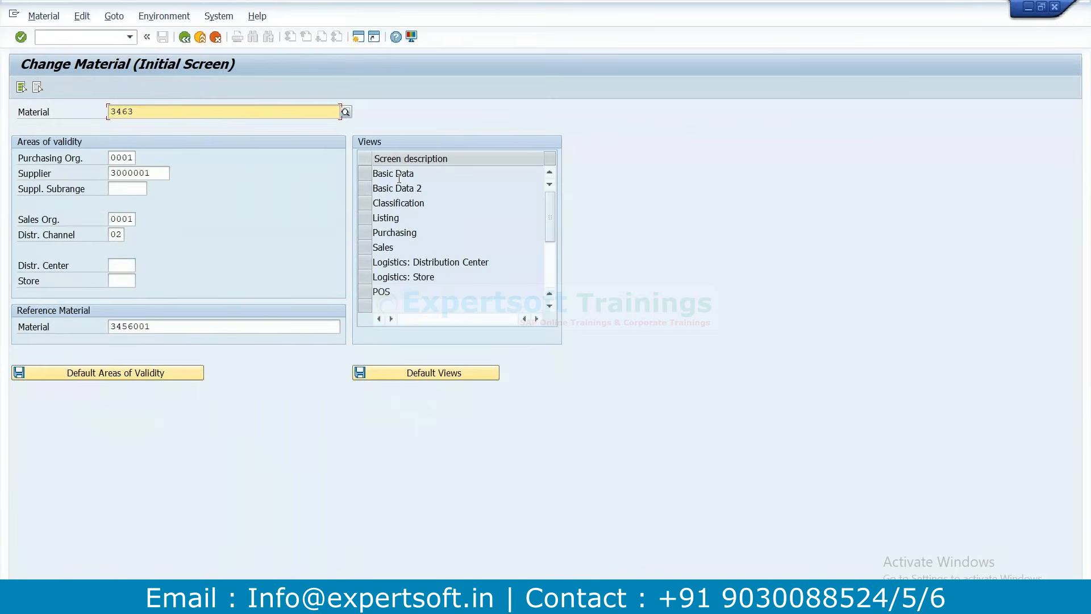
pyautogui.click(370, 176)
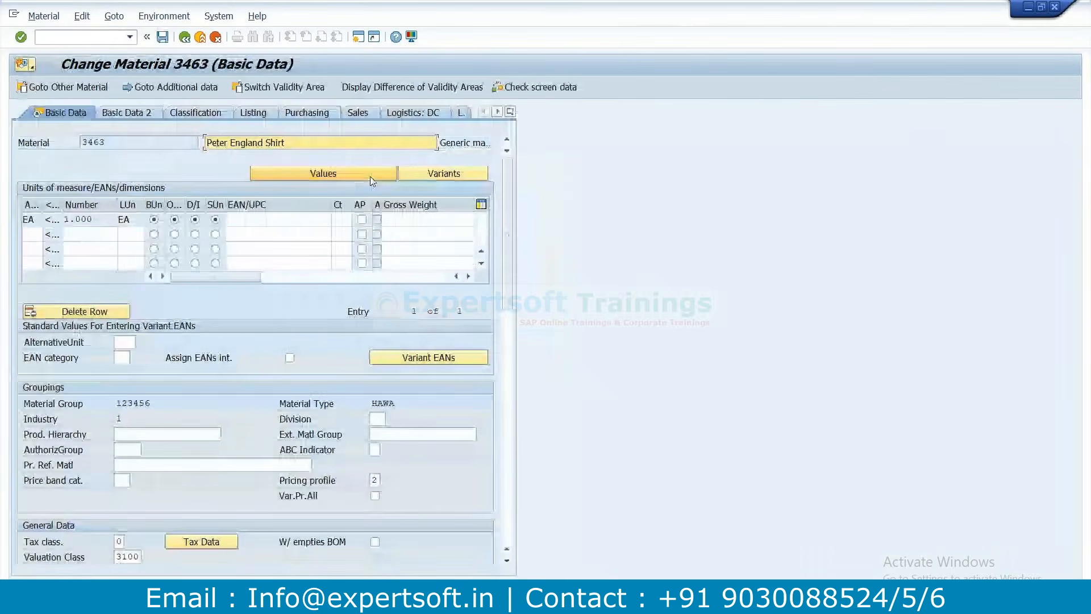
# Open the generic material's variants, narrow the Small column, and examine the variant number of each color and size combination
pyautogui.click(419, 172)
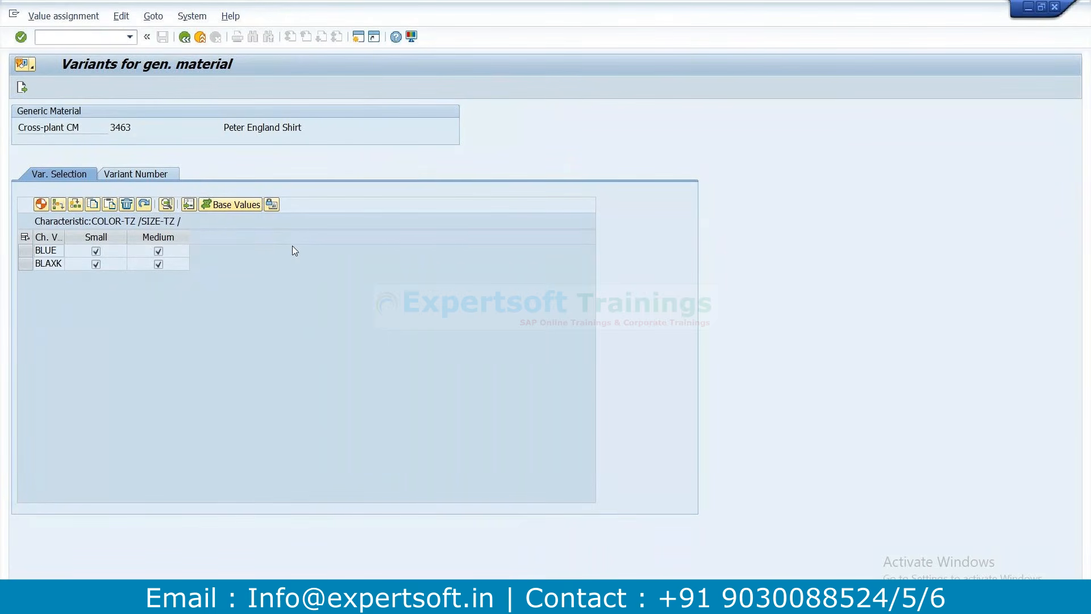
pyautogui.click(162, 179)
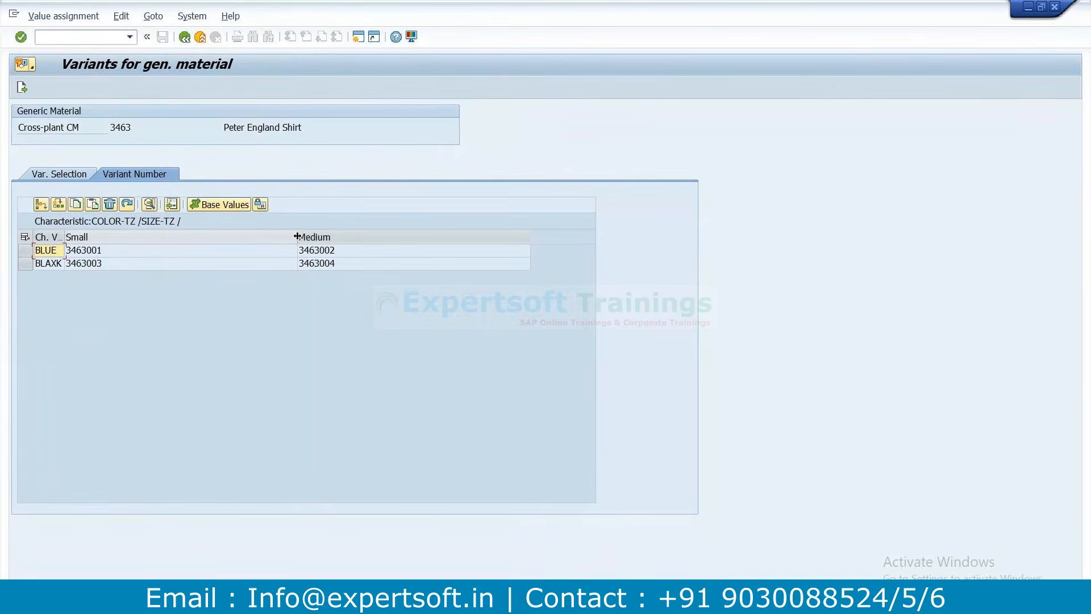
pyautogui.moveTo(297, 237); pyautogui.dragTo(166, 236)
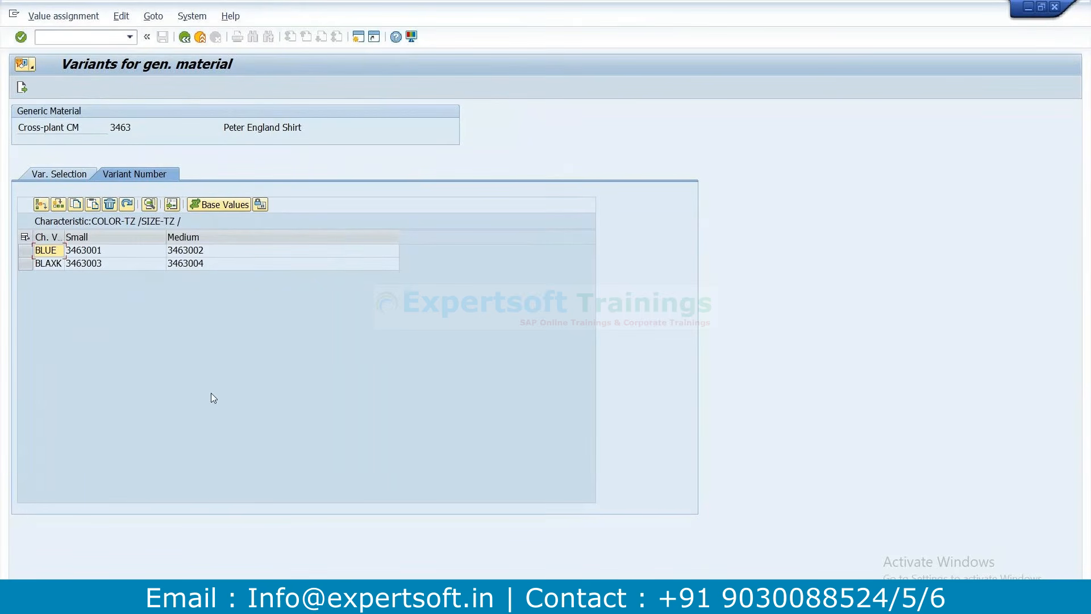
pyautogui.click(126, 251)
pyautogui.click(126, 253)
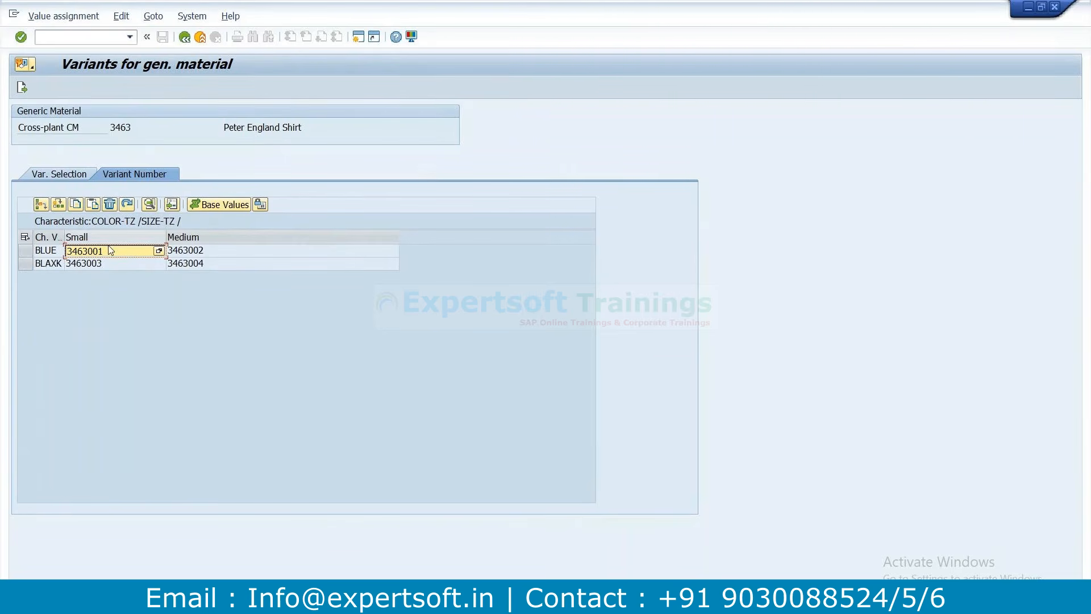
pyautogui.click(206, 252)
pyautogui.click(225, 265)
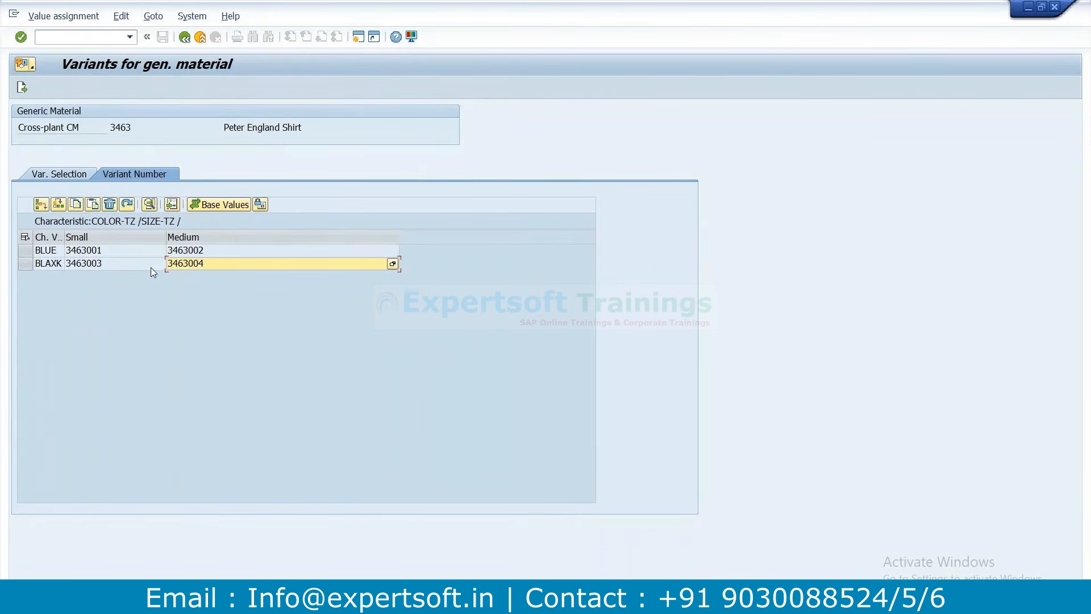
pyautogui.click(121, 264)
pyautogui.click(111, 251)
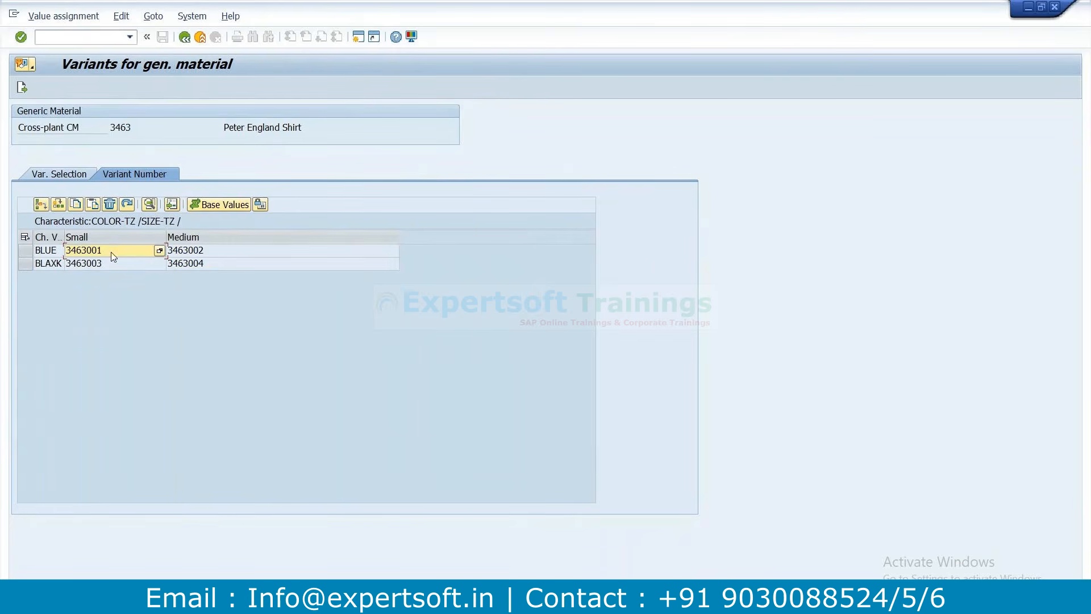
# Compare the color and size selection matrix with the variant numbers of the generic material
pyautogui.click(72, 172)
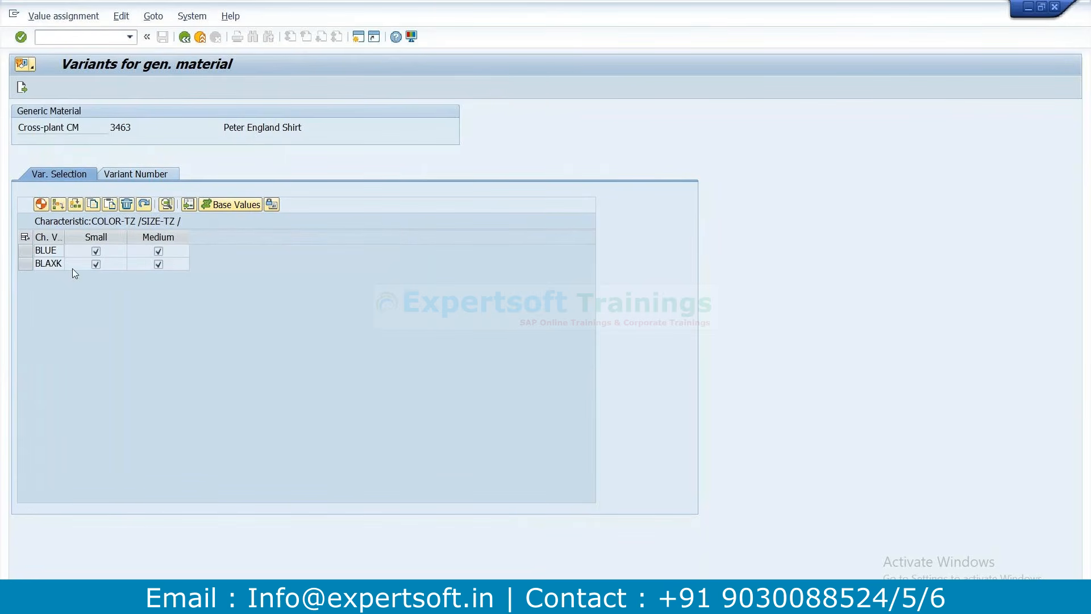
pyautogui.moveTo(146, 122); pyautogui.dragTo(82, 136)
pyautogui.click(160, 173)
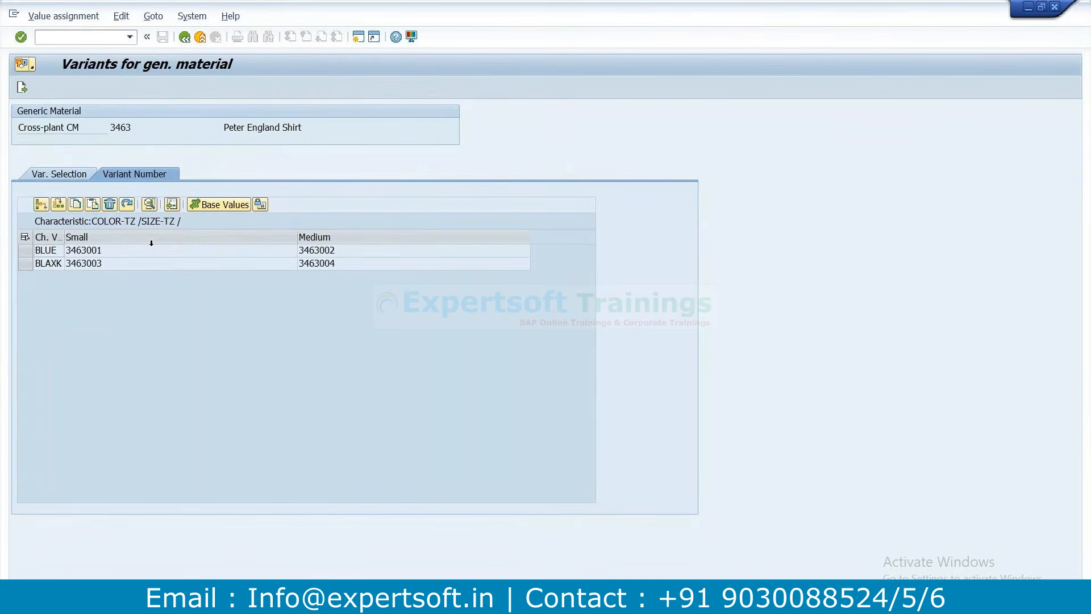
pyautogui.moveTo(297, 239); pyautogui.dragTo(169, 239)
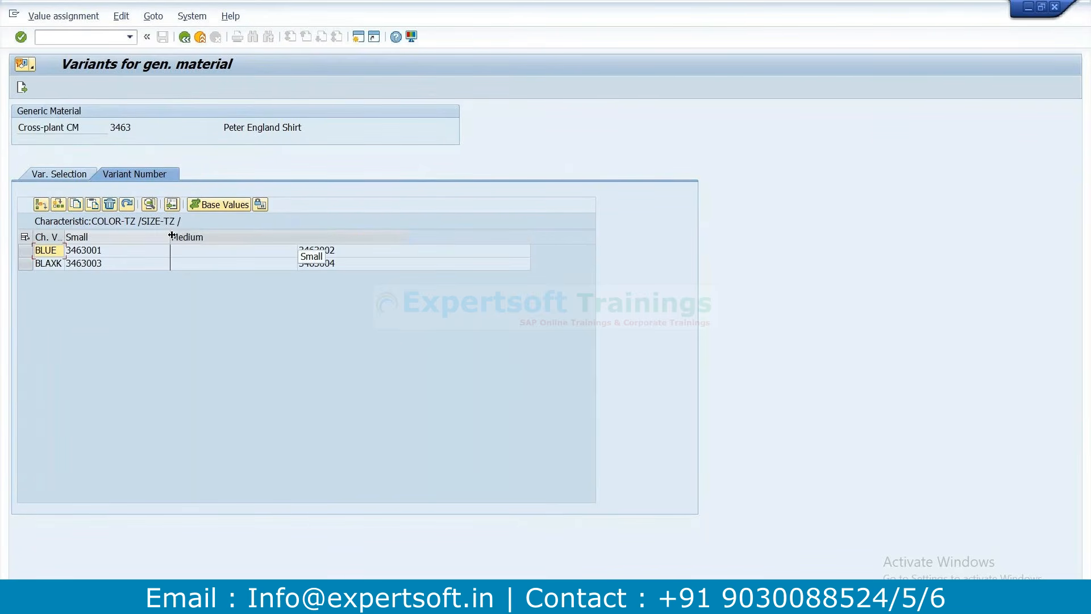
pyautogui.click(128, 252)
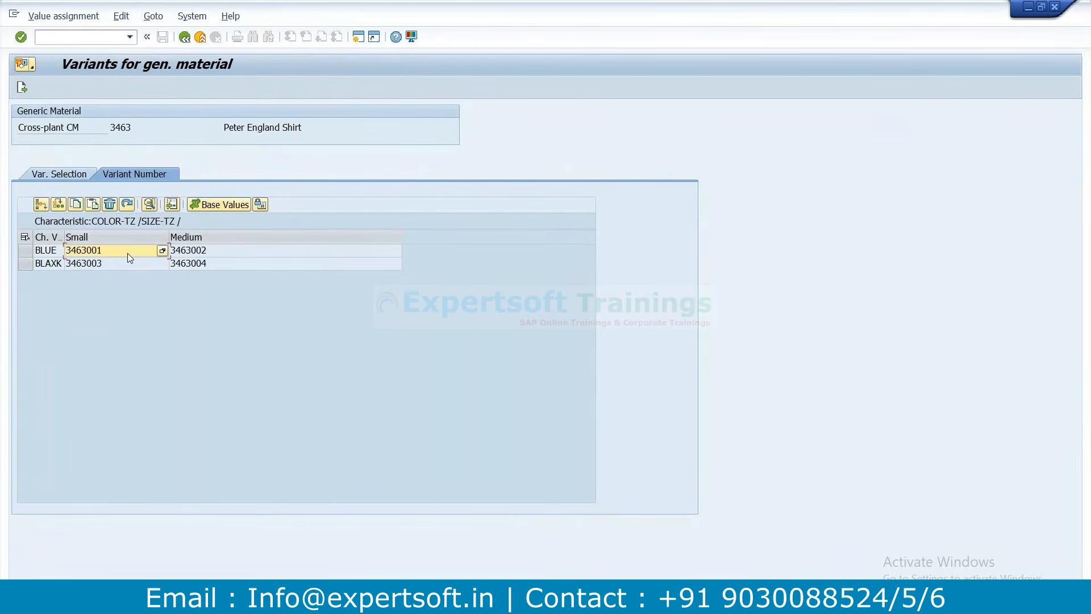
pyautogui.click(89, 174)
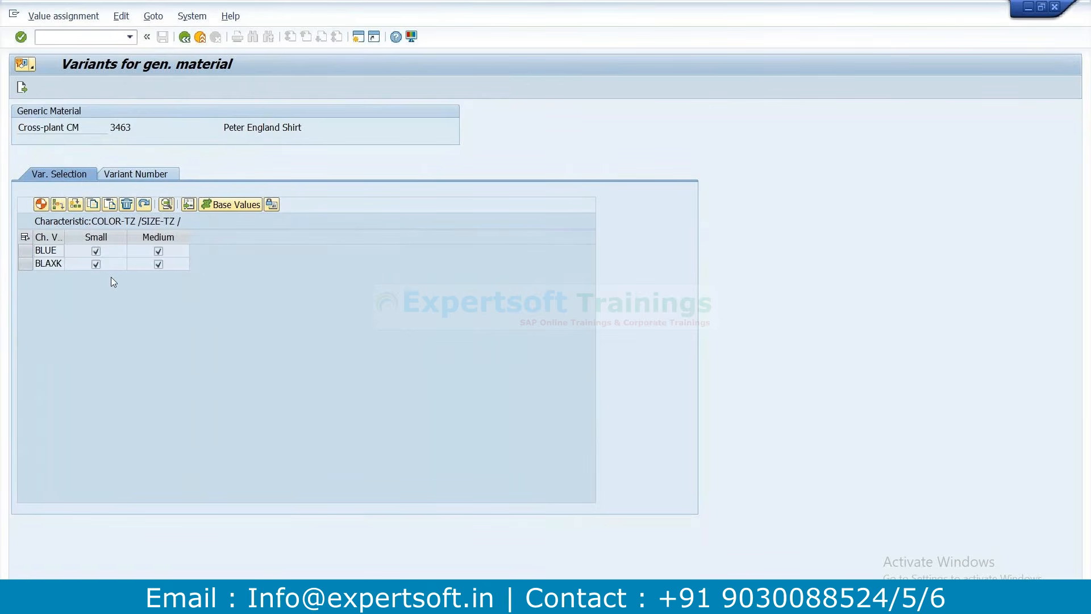
# Recheck the variant numbers of the generic material, then leave material 3463 without saving
pyautogui.click(170, 171)
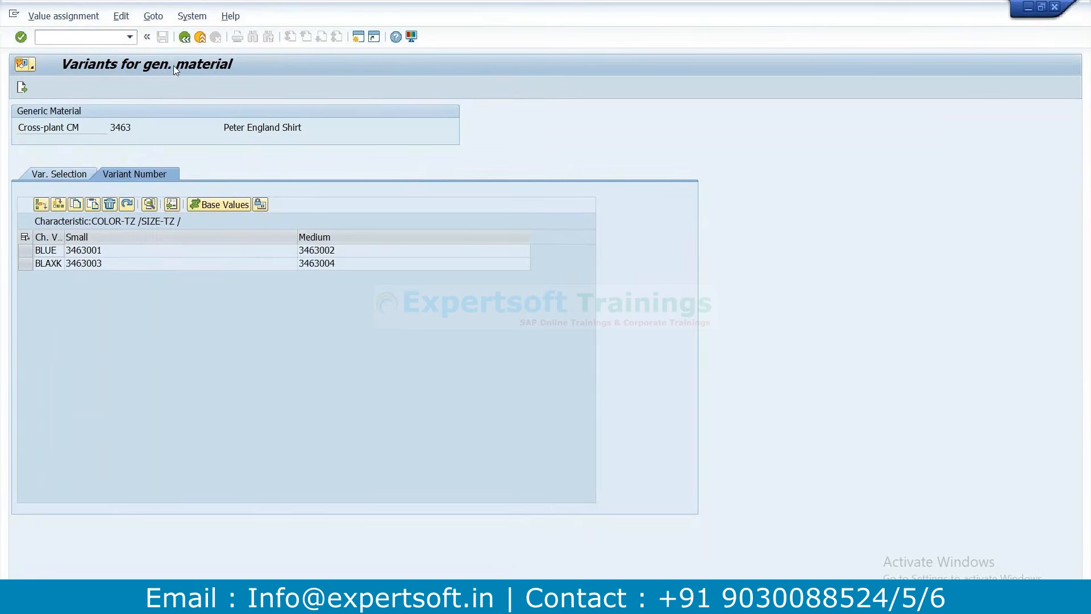
pyautogui.click(184, 37)
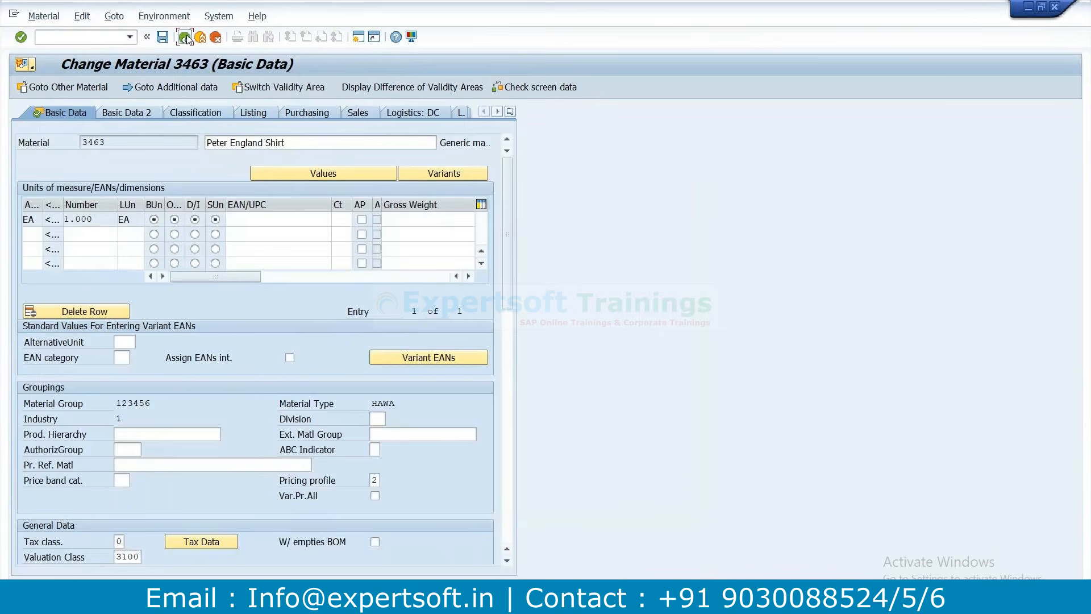
pyautogui.click(184, 38)
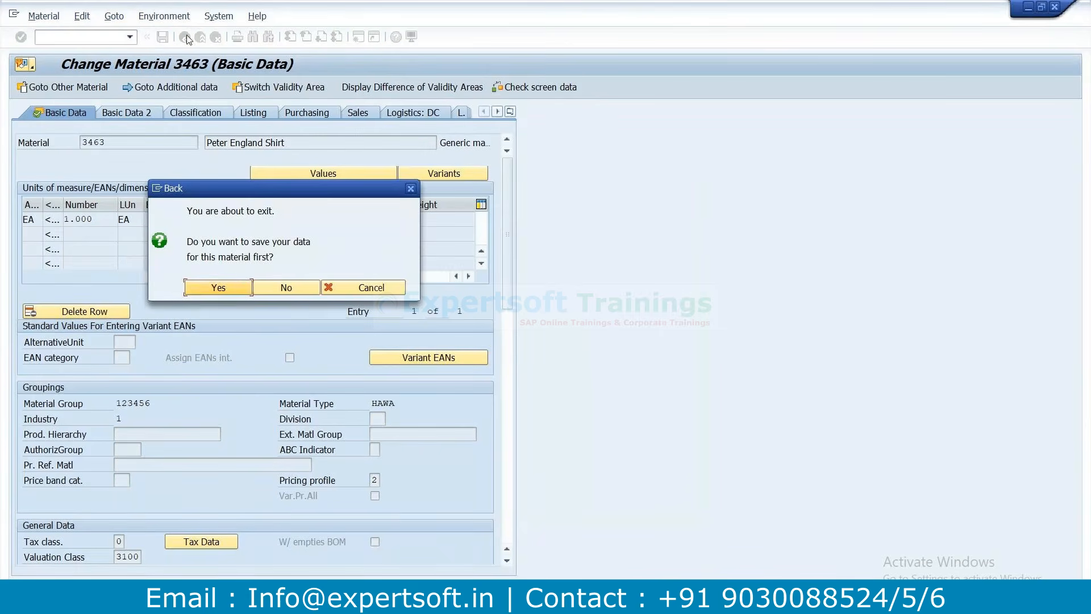
pyautogui.click(292, 288)
# Open the basic data of variant material 3463001 for changing
pyautogui.moveTo(207, 117); pyautogui.dragTo(58, 105)
pyautogui.write('3463001')
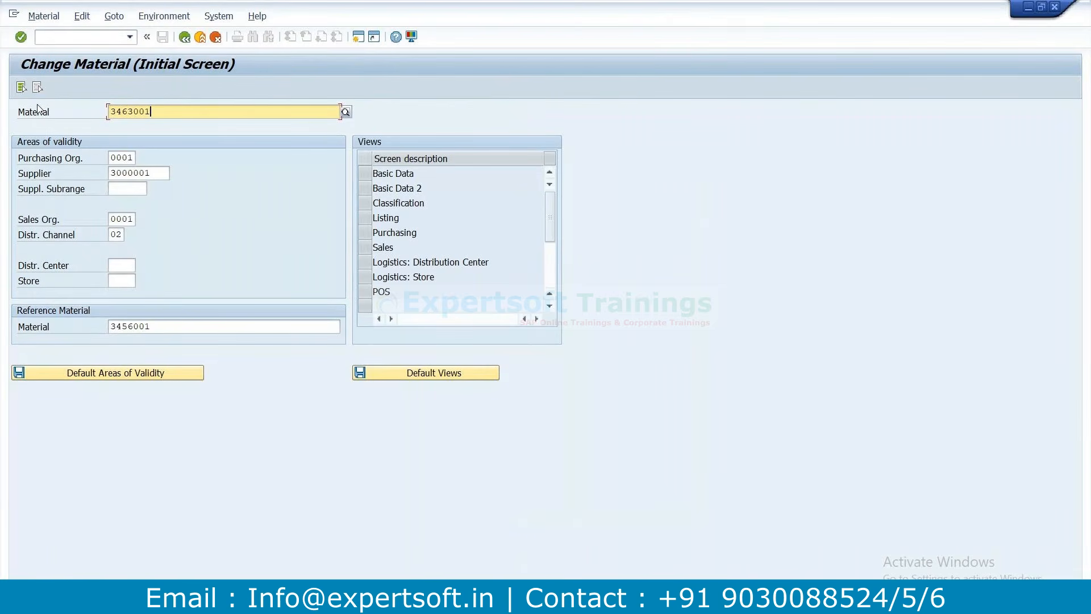
pyautogui.click(365, 174)
pyautogui.press('Return')
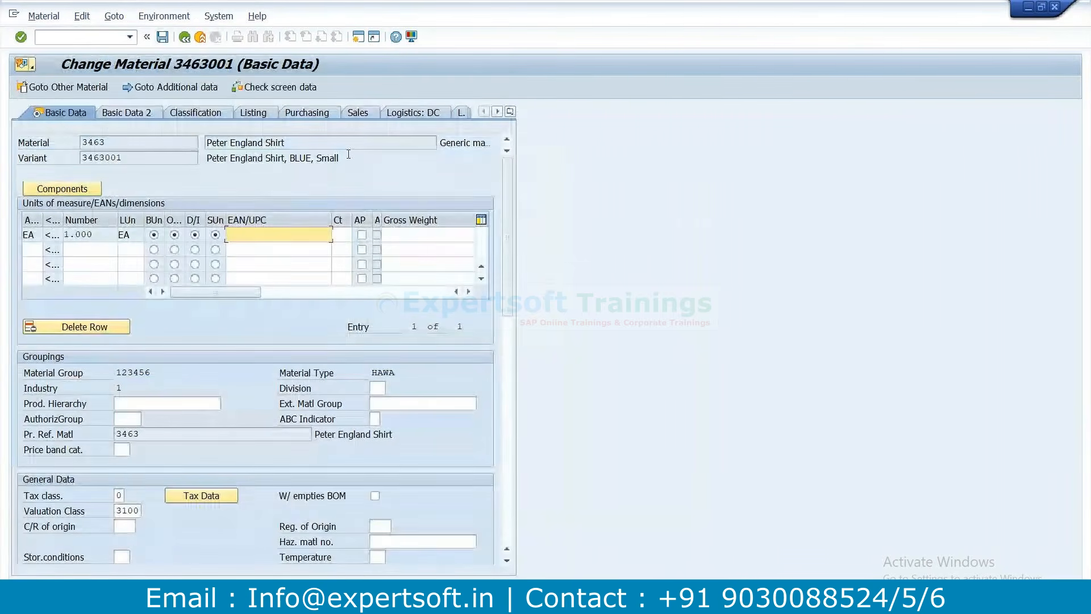
# Examine the variant's number and the material name, color and size parts of its description
pyautogui.moveTo(348, 154); pyautogui.dragTo(290, 155)
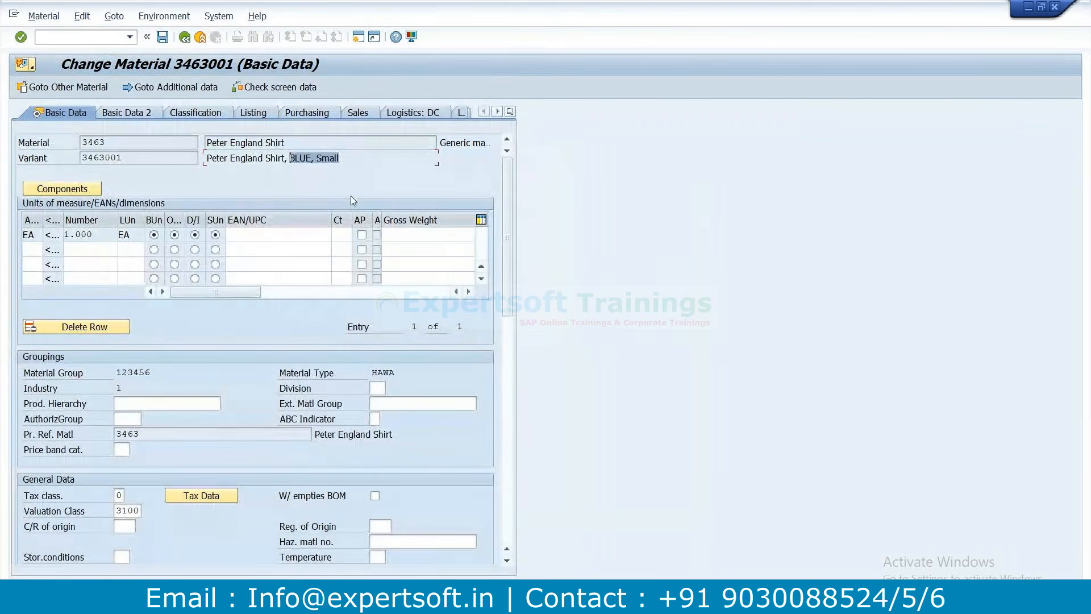
pyautogui.click(291, 160)
pyautogui.moveTo(291, 160); pyautogui.dragTo(208, 156)
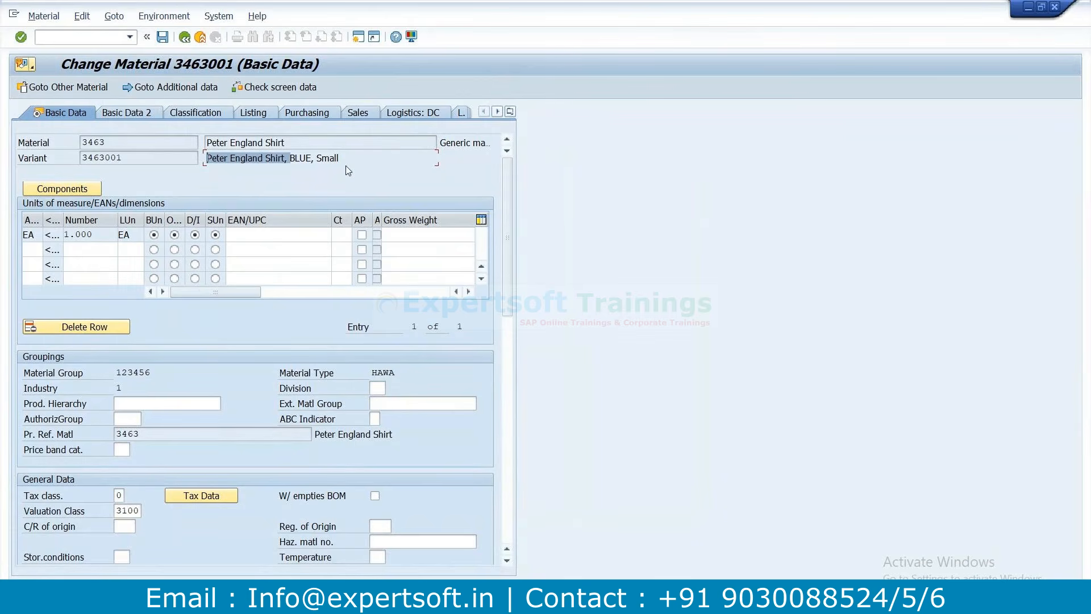
pyautogui.hotkey('shift', 'Tab')
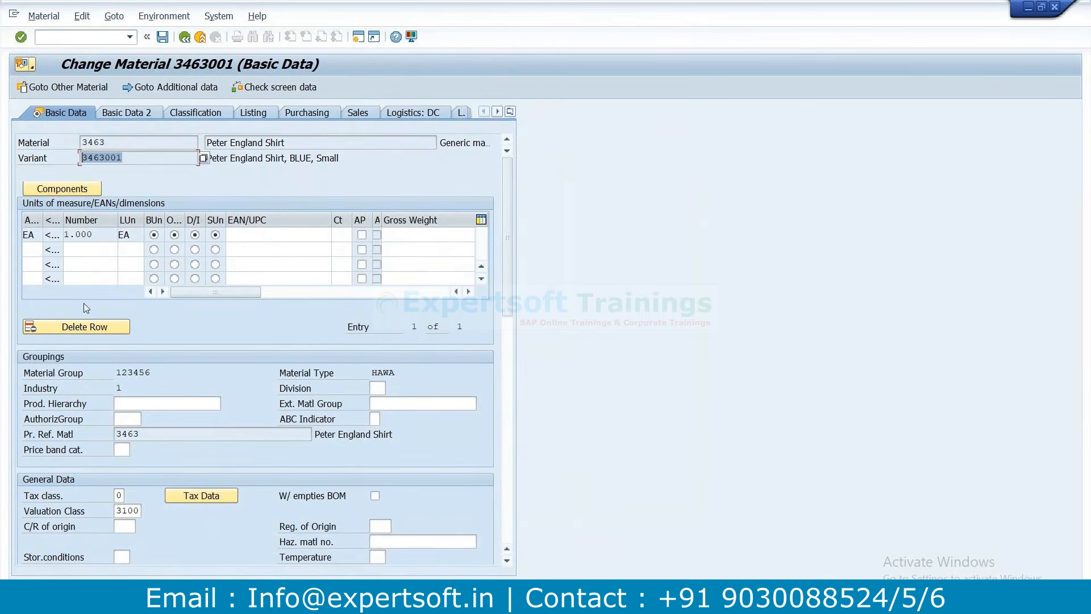
pyautogui.click(265, 228)
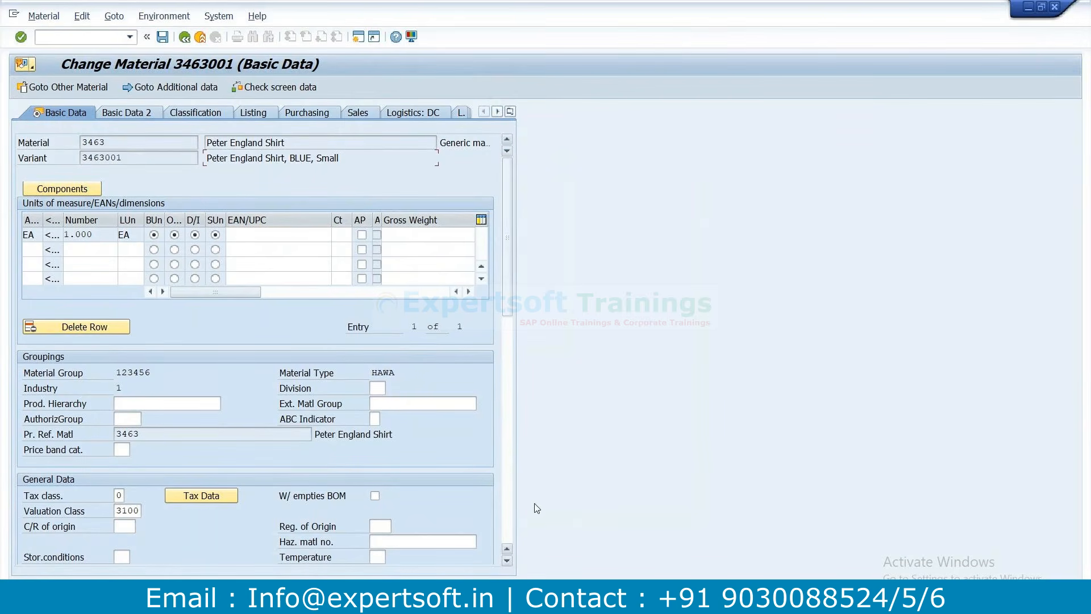
pyautogui.moveTo(578, 602)
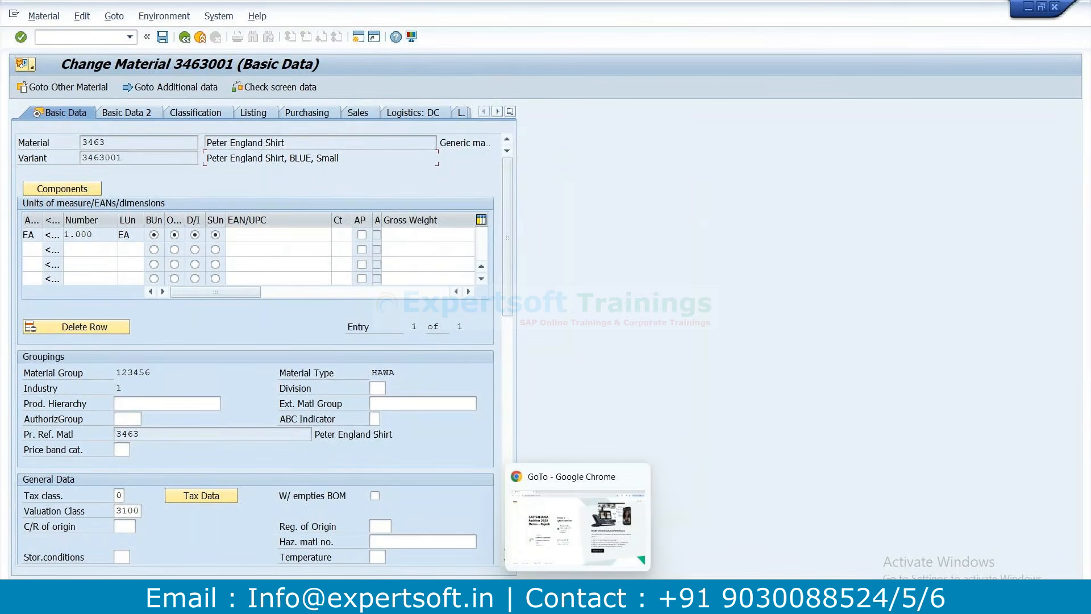
pyautogui.click(765, 603)
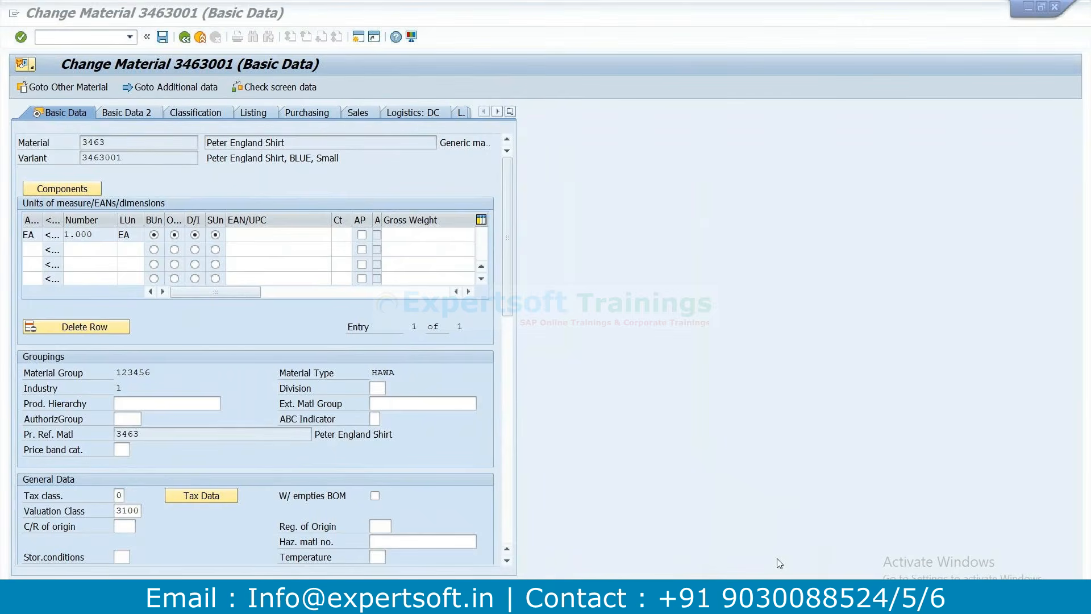